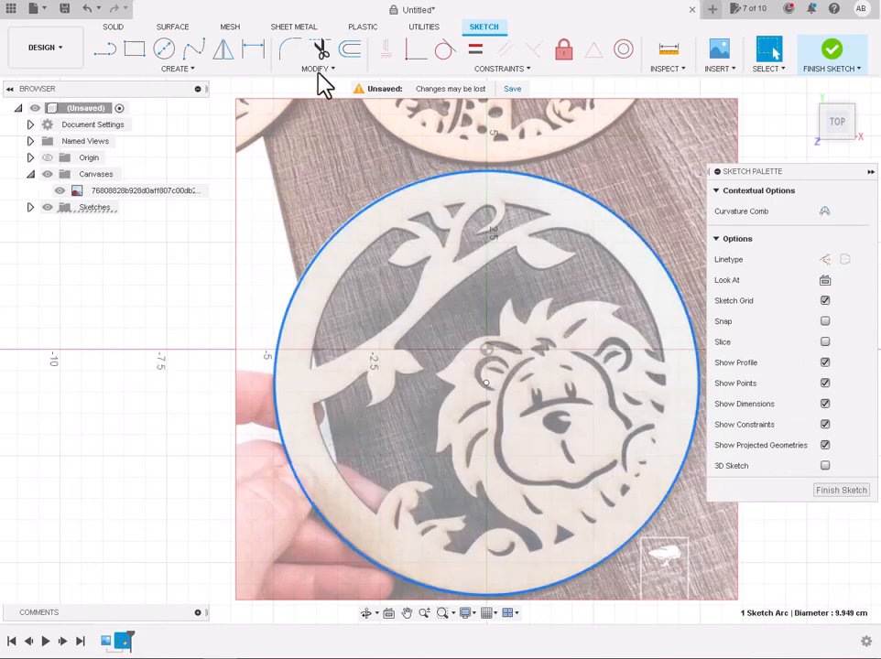
Try an inward offset of about 0.814 cm on the outer circle and remove the result.
left_click(350, 49)
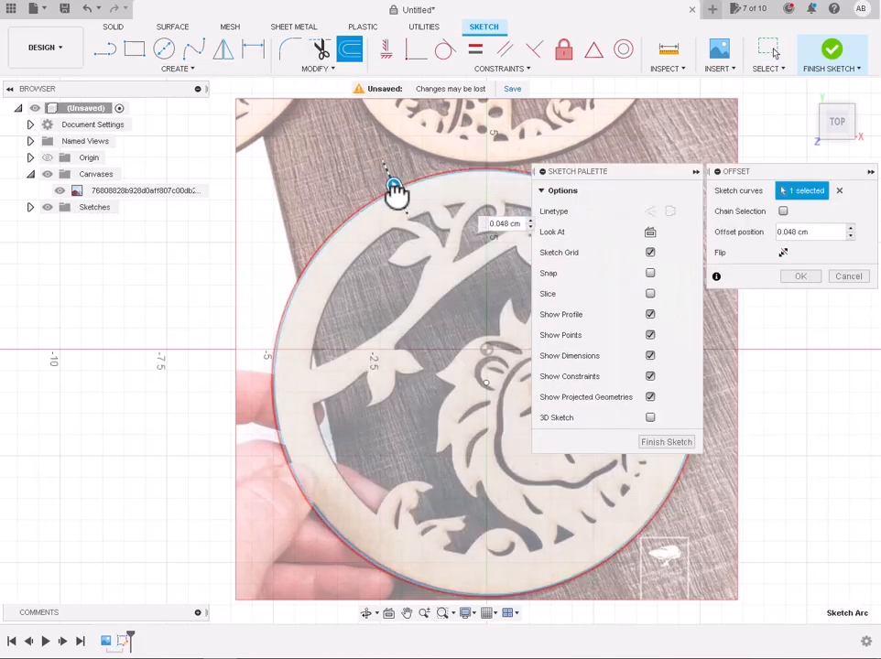
left_click_drag(394, 187, 418, 203)
left_click(798, 277)
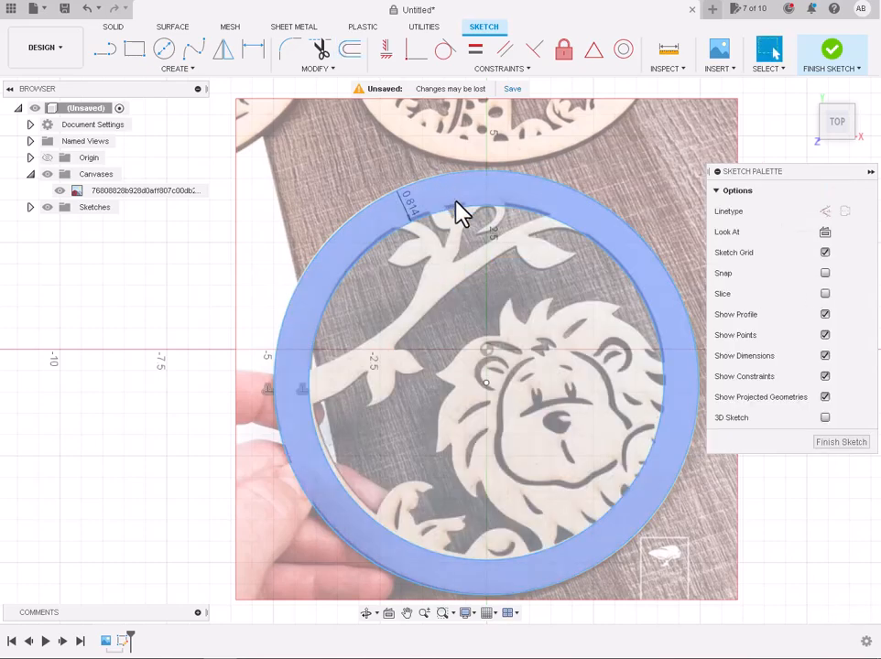
left_click(465, 209)
key("Delete")
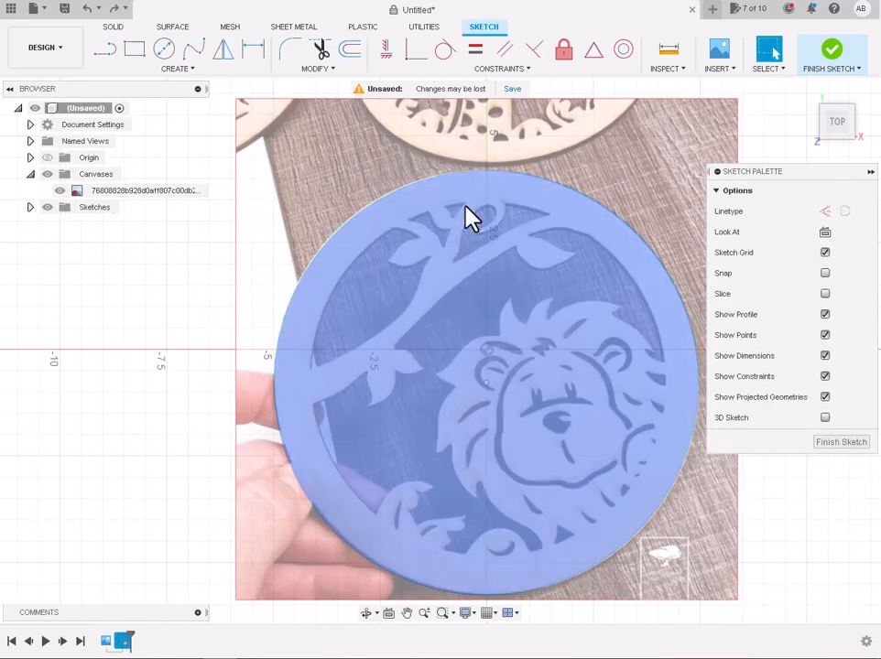
Offset the outer circle inward by about 0.727 cm to form the inner edge of the ring.
left_click(350, 48)
left_click(349, 218)
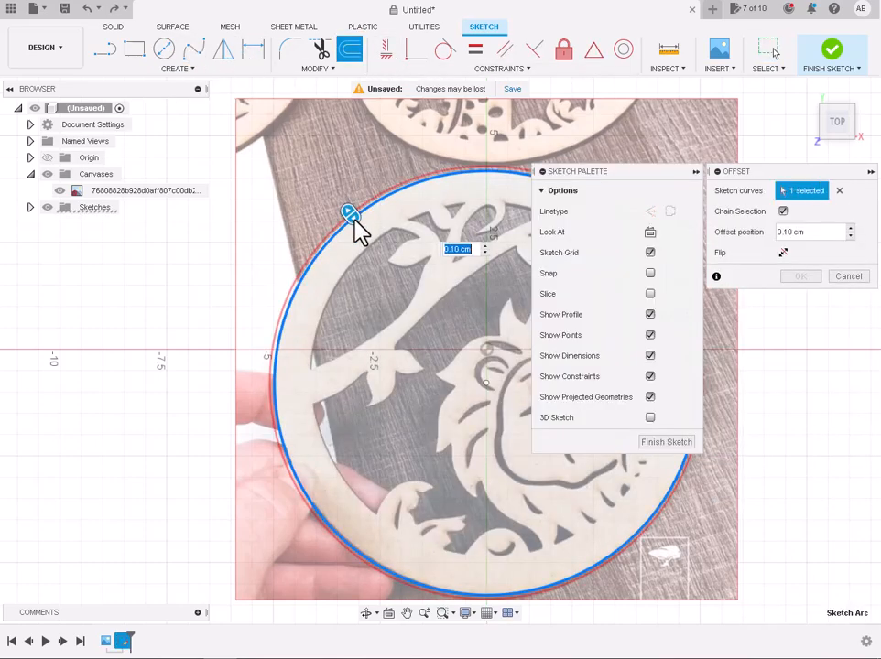
scroll(360, 224, "down", 3)
scroll(540, 249, "up", 4)
left_click_drag(172, 200, 196, 220)
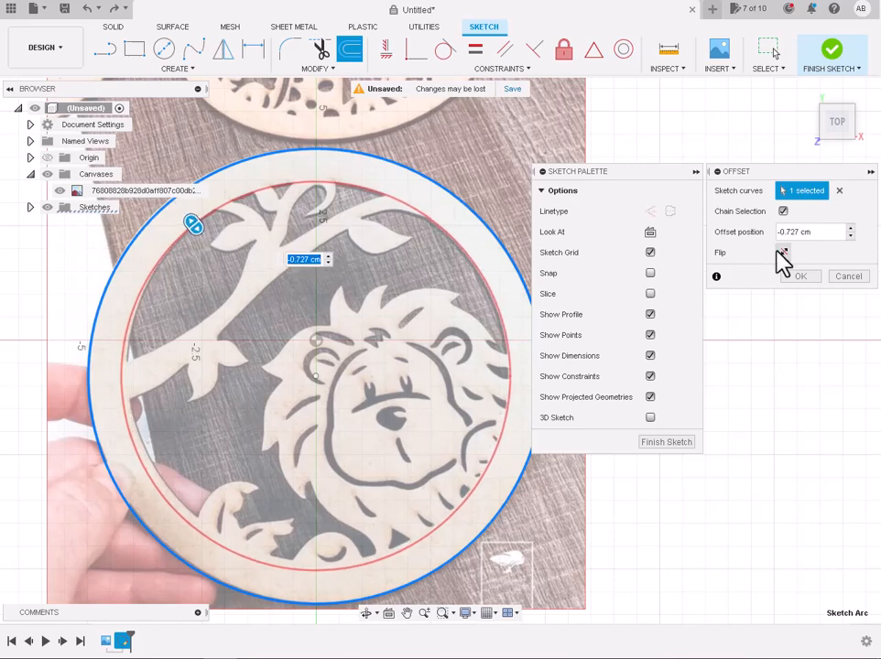
left_click(800, 276)
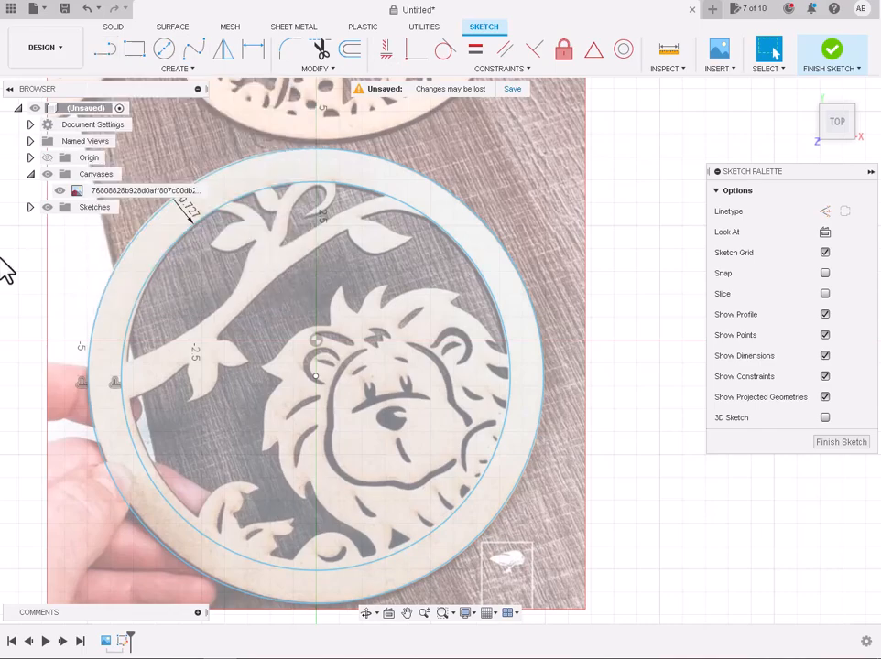
Trace the twig edge from the inner circle and the adjoining upper edge of the left leaf with two connected three-point arcs.
left_click(114, 73)
mouse_move(128, 130)
left_click(226, 141)
scroll(197, 160, "down", 4)
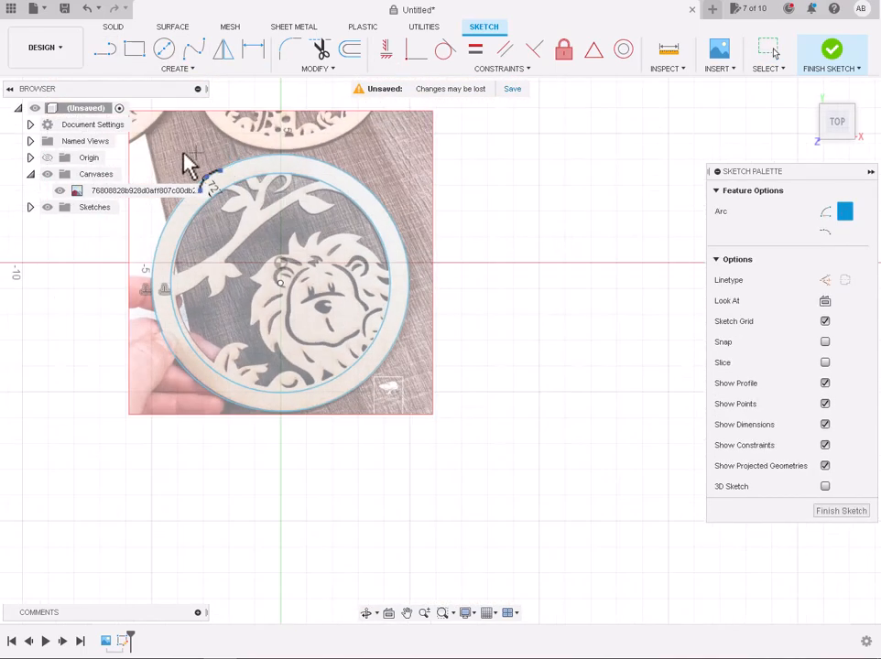
scroll(188, 165, "up", 5)
left_click(219, 263)
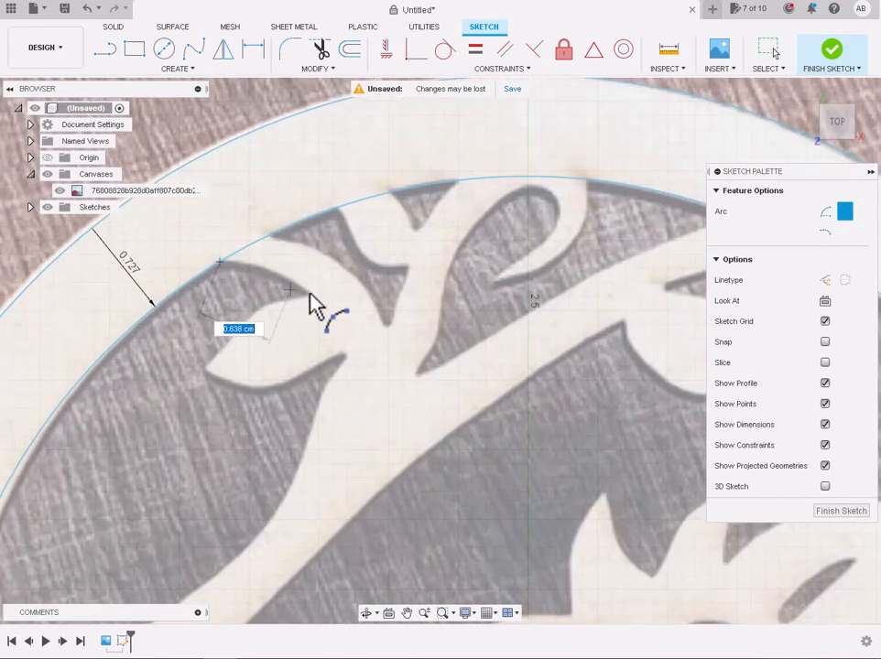
scroll(267, 275, "up", 4)
scroll(268, 277, "down", 2)
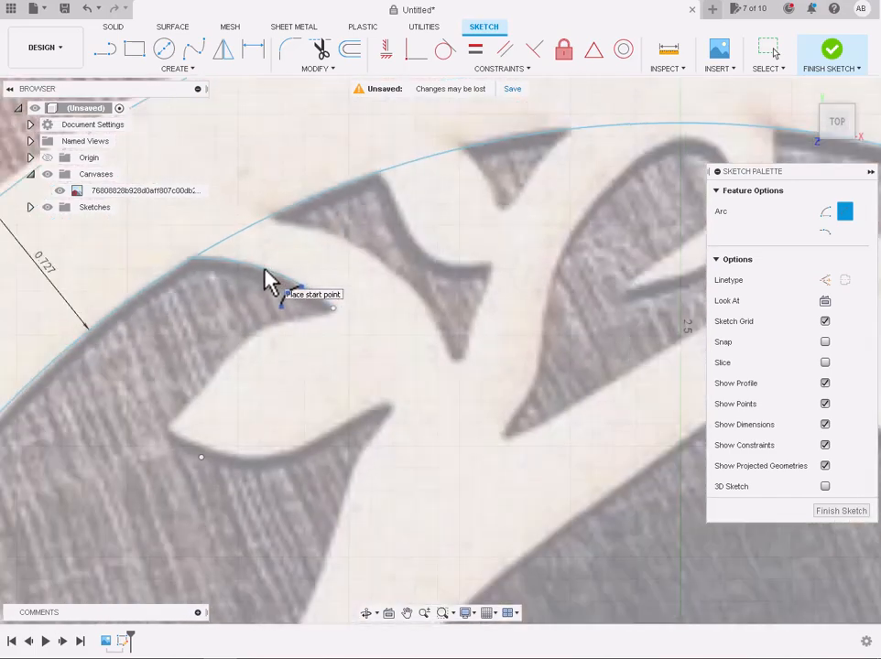
left_click(333, 310)
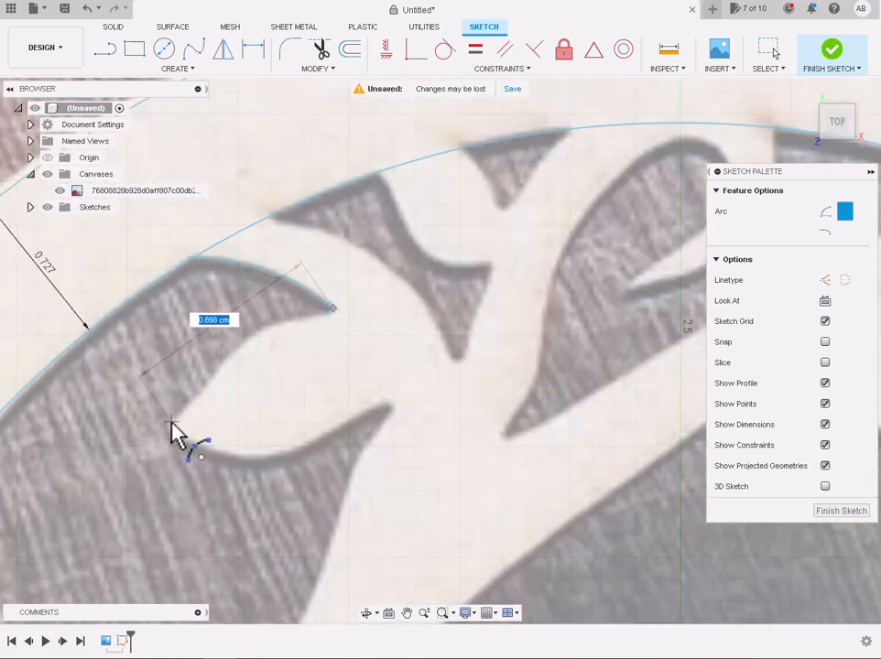
left_click(258, 341)
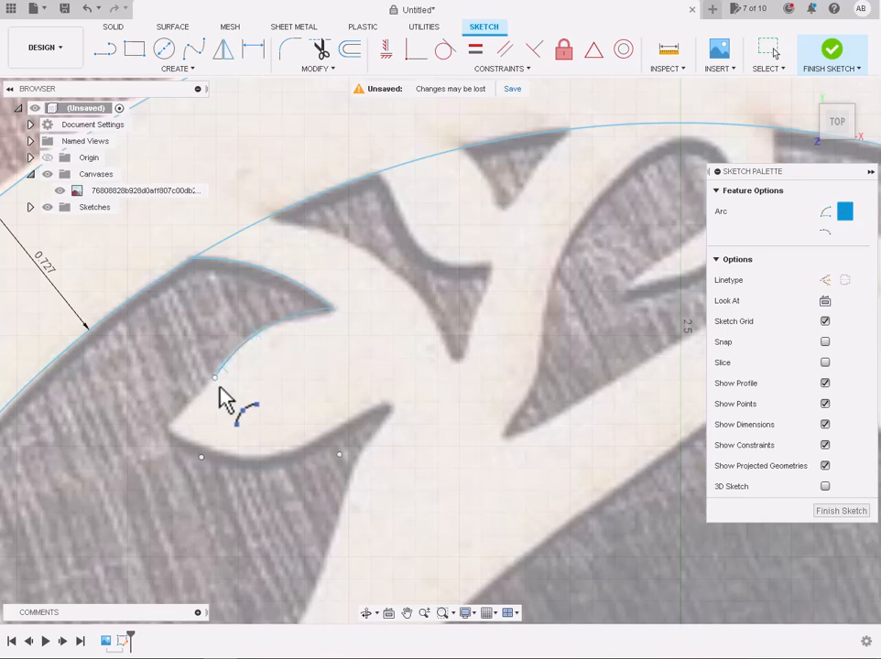
Try to continue the left leaf's outline with arcs to its tip and along its underside.
left_click(168, 426)
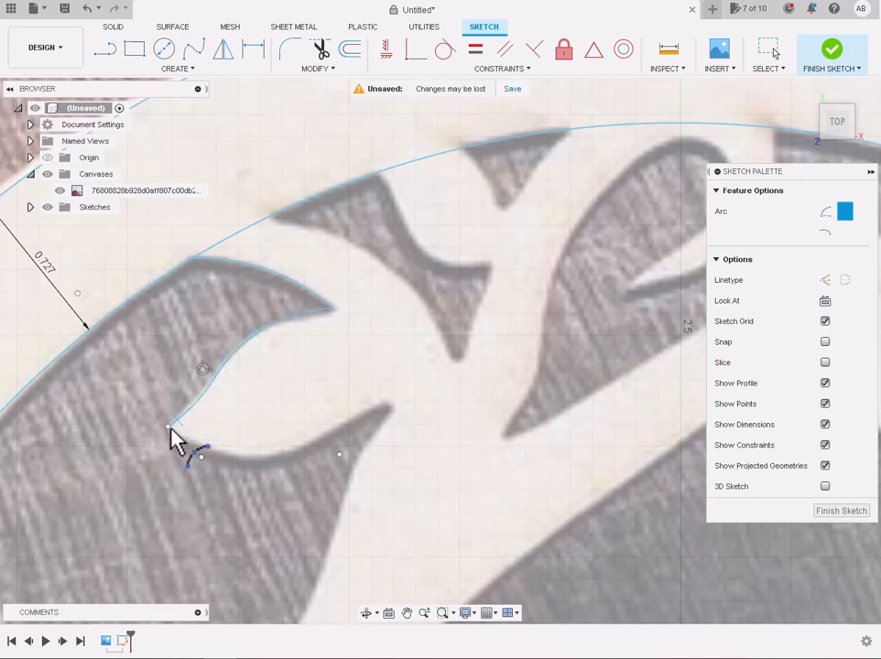
left_click(386, 405)
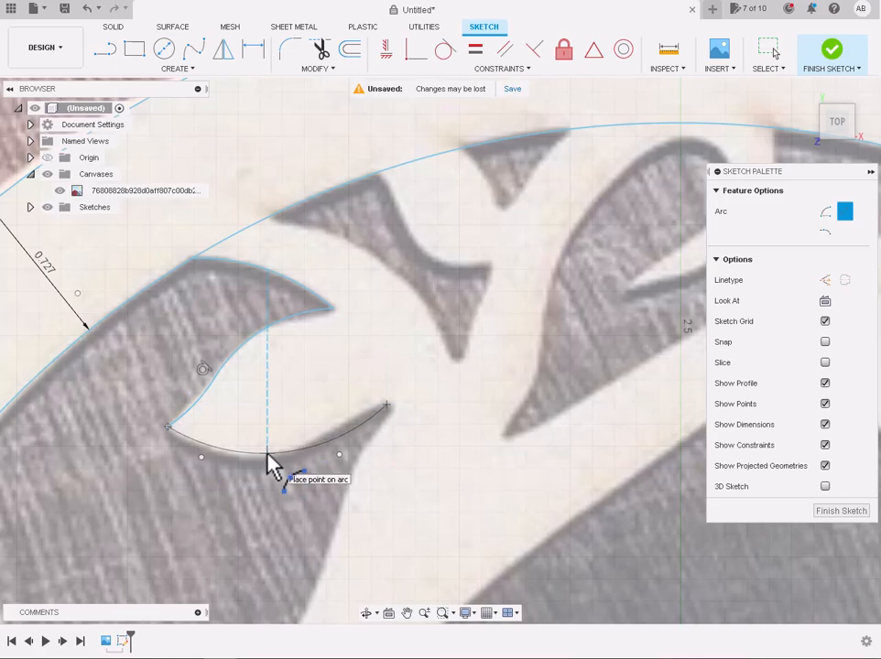
key("Escape")
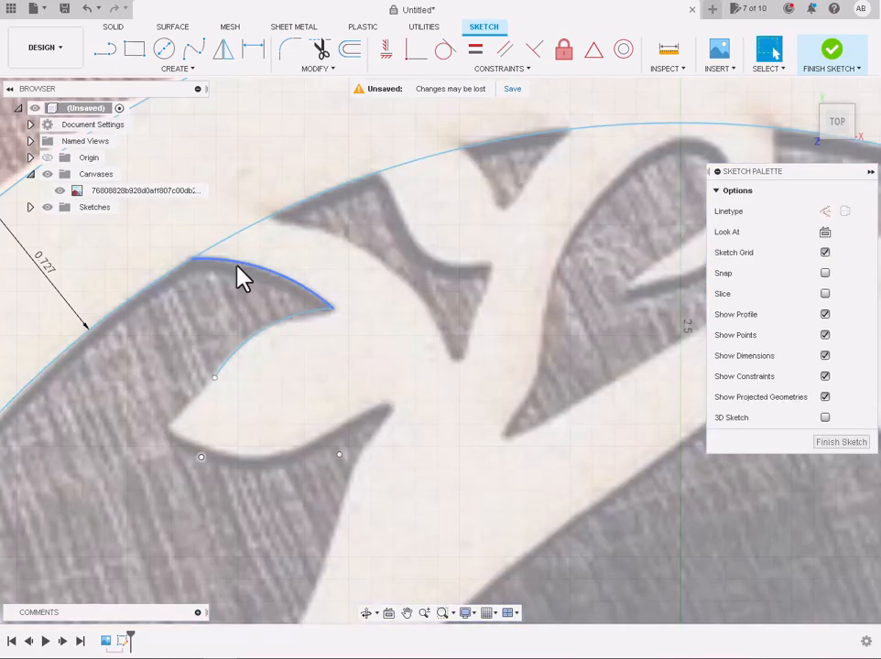
Extend the left leaf's upper edge to the leaf tip with a three-point arc about 0.315 cm across.
left_click(178, 69)
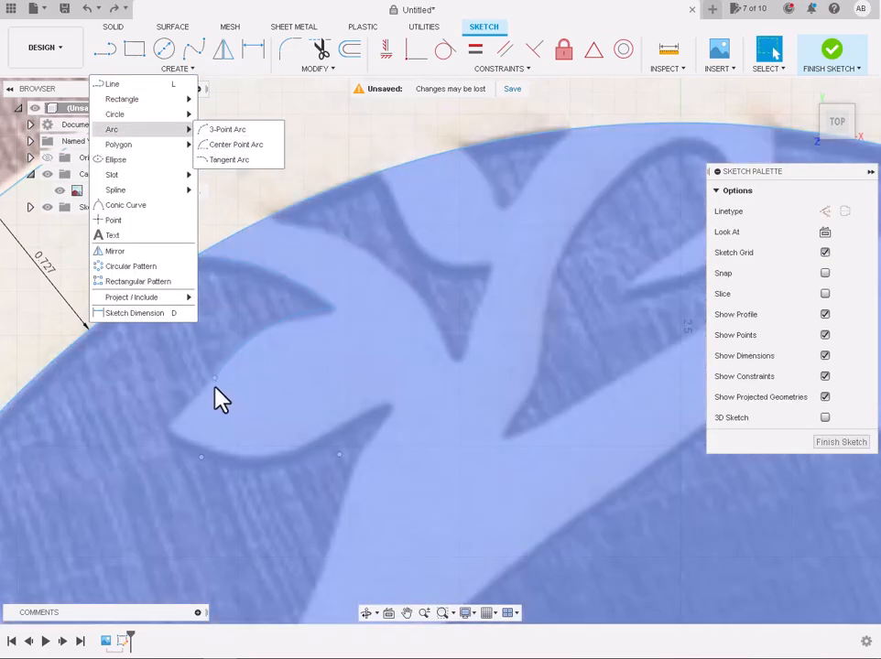
left_click(228, 129)
left_click(214, 377)
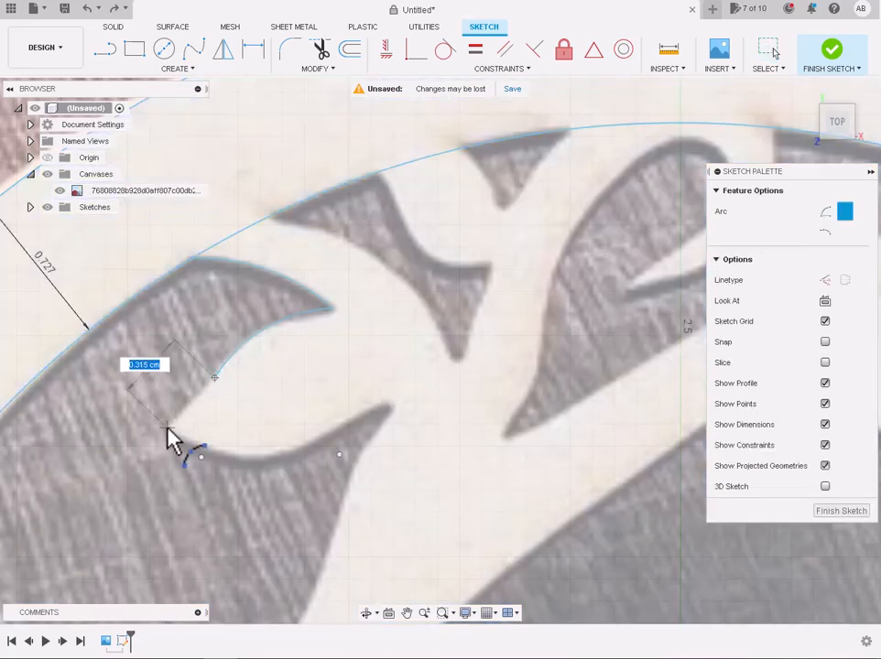
left_click(167, 427)
Trace the left leaf's underside with two connected three-point arcs, about 0.722 cm and 0.326 cm across, ending at the branch notch.
left_click(168, 427)
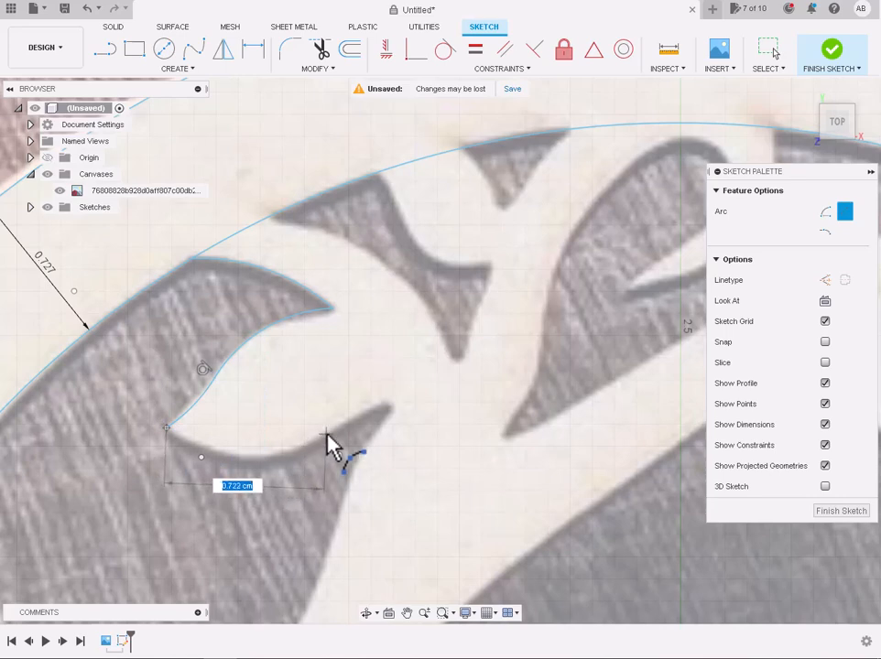
left_click(327, 434)
left_click(249, 459)
left_click(326, 435)
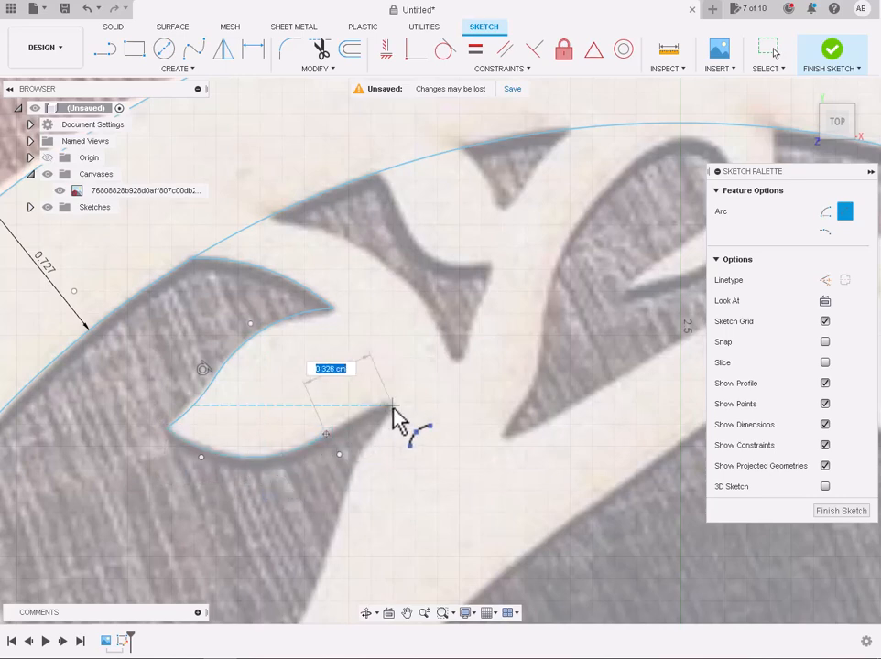
left_click(392, 406)
left_click(362, 430)
Draw a three-point arc from the notch under the leaf down the first stretch of the branch's upper edge.
scroll(394, 417, "down", 2)
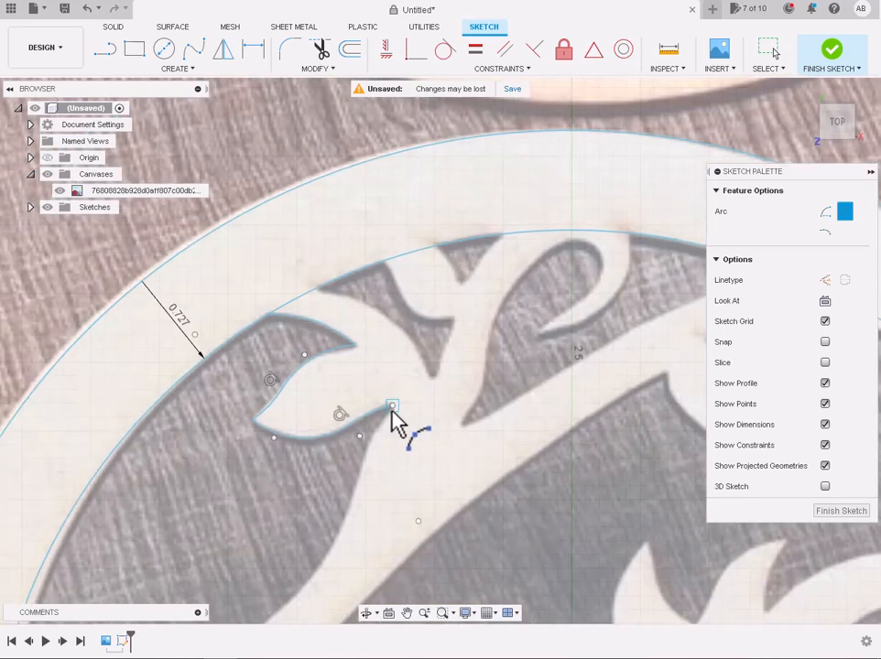
left_click(392, 405)
left_click(341, 521)
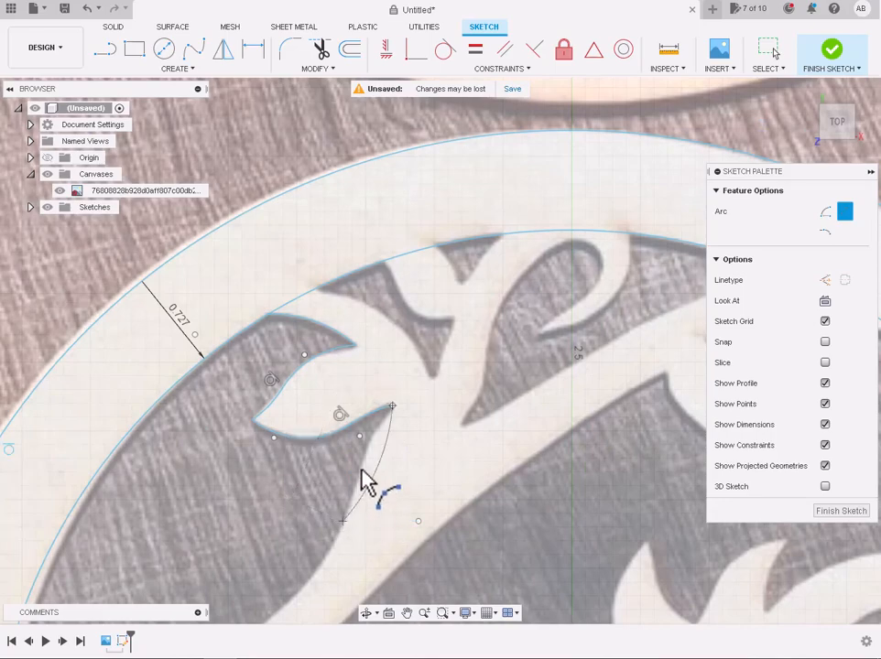
left_click(362, 465)
Try to trace the rest of the branch's upper edge down to the ring with three-point arcs.
scroll(361, 470, "down", 4)
scroll(254, 576, "up", 3)
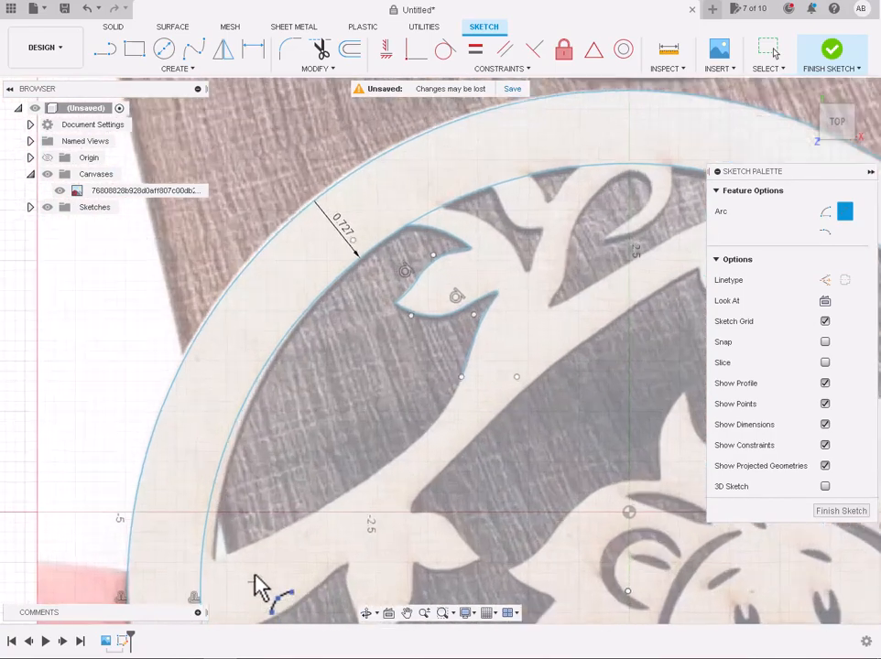
left_click(461, 376)
scroll(389, 471, "up", 4)
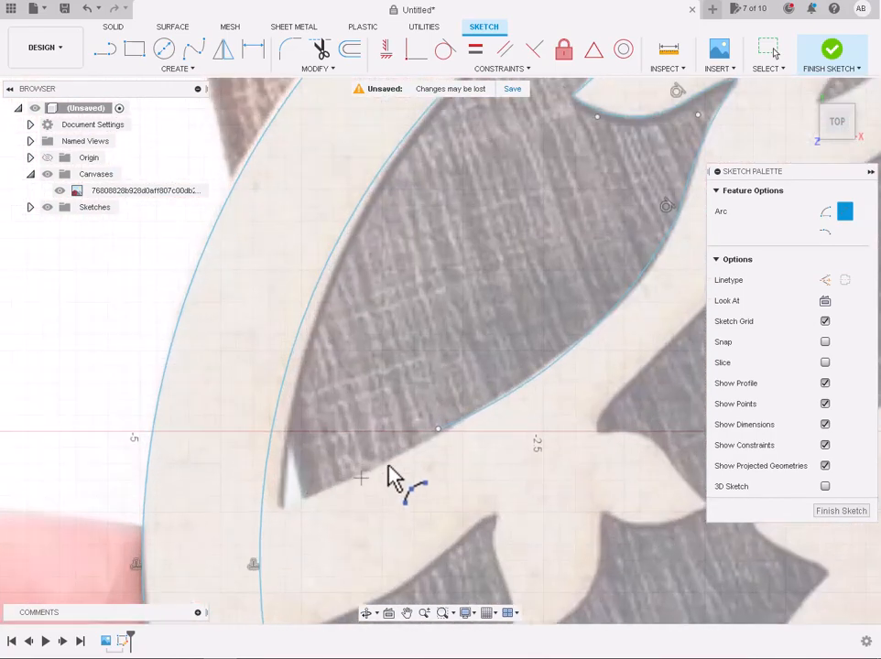
left_click(283, 506)
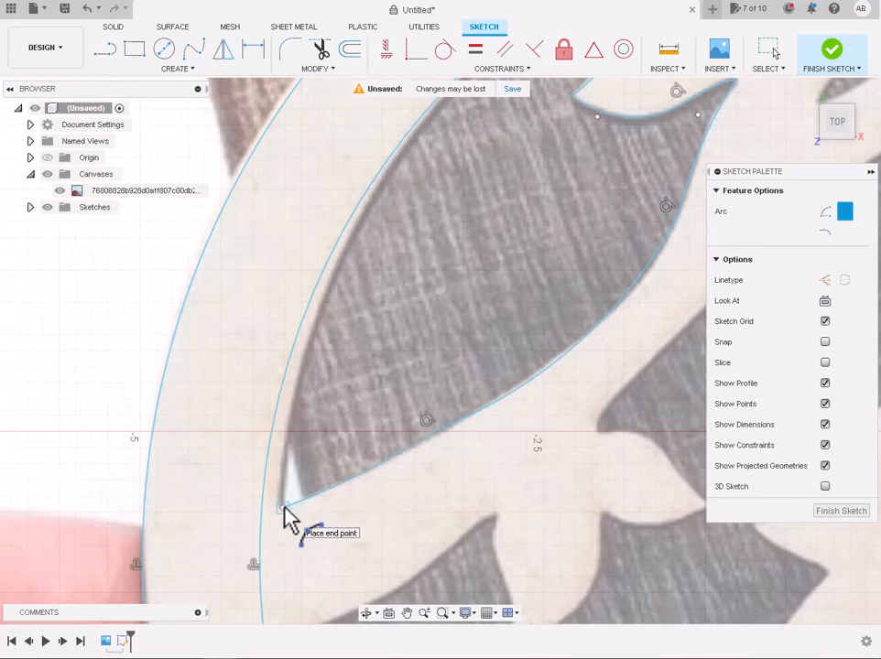
key("Escape")
key("ctrl+z")
Trace the rest of the branch's upper edge with two three-point arcs, the last about 1.954 cm across and ending on the inner circle.
scroll(680, 150, "down", 3)
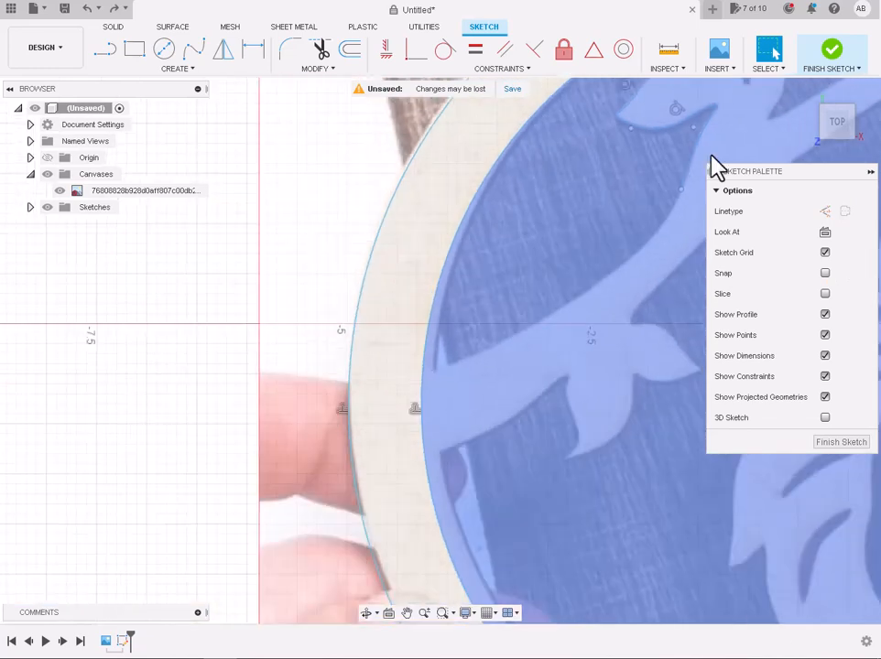
scroll(717, 167, "up", 2)
left_click(183, 69)
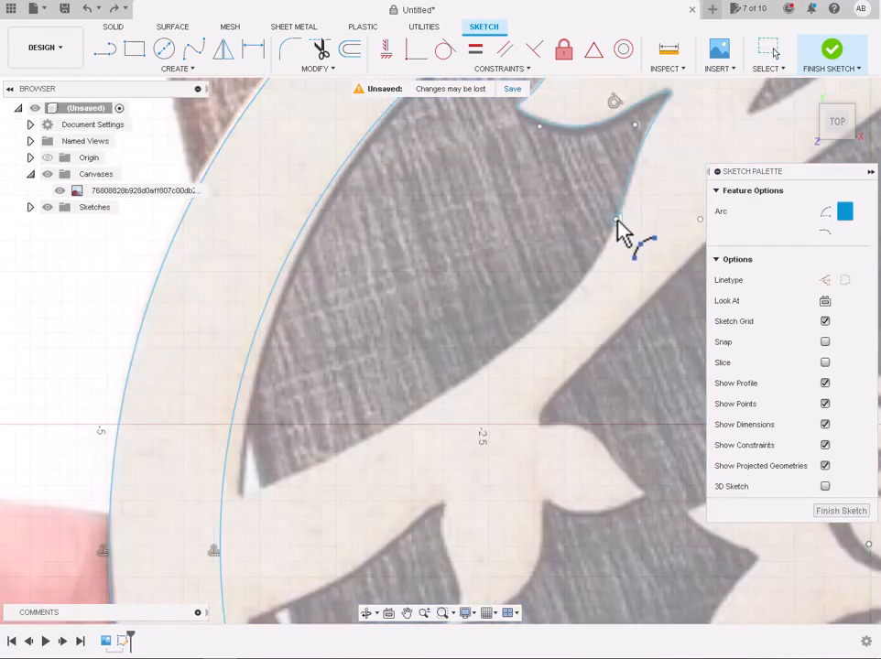
left_click(616, 218)
left_click(486, 366)
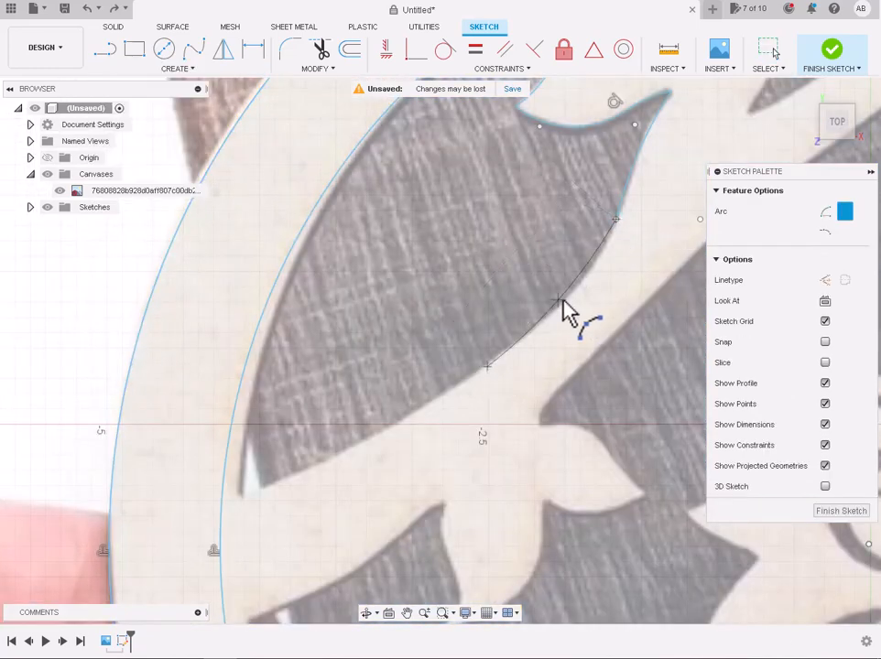
left_click(568, 303)
left_click(487, 366)
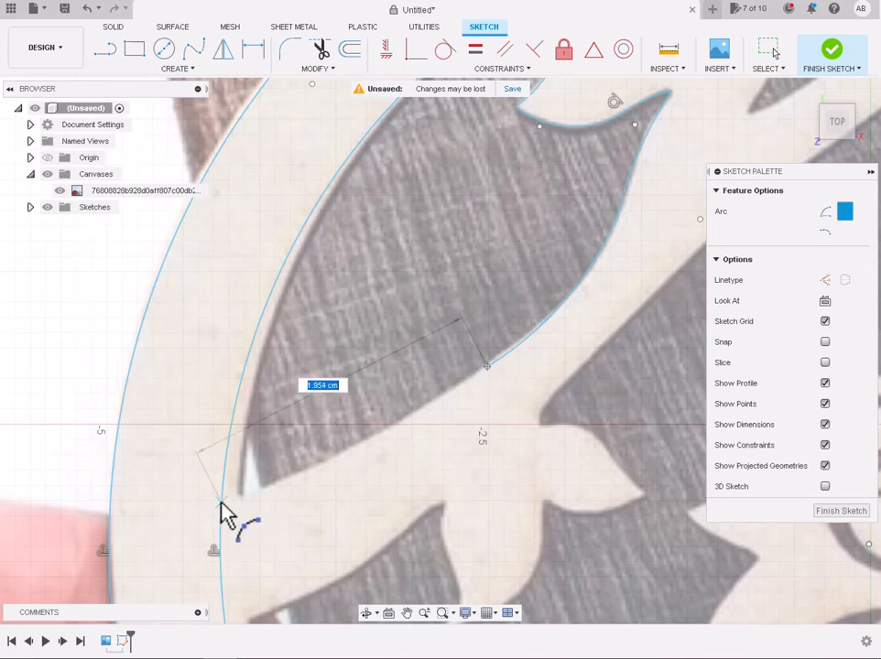
left_click(221, 502)
scroll(360, 456, "up", 2)
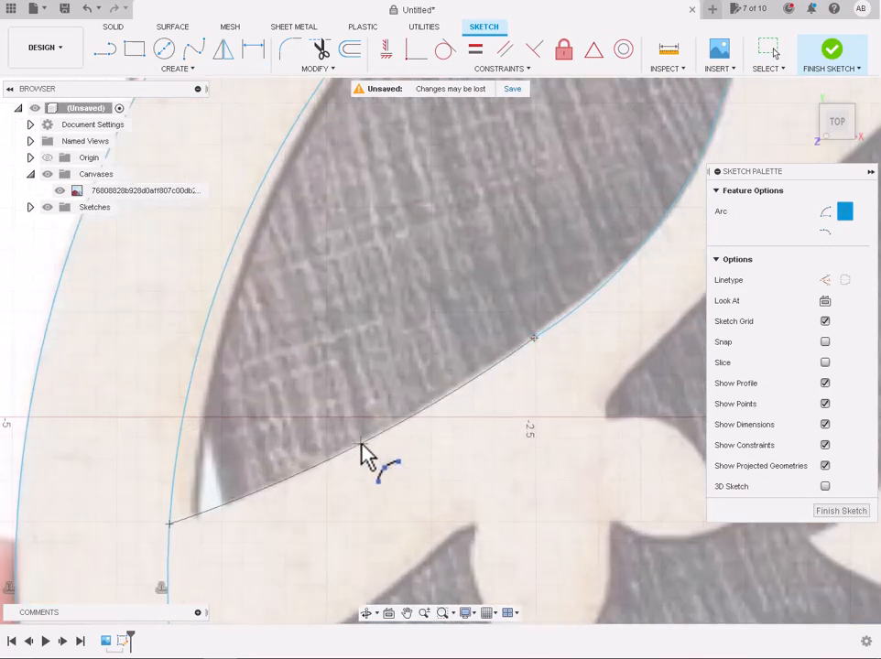
left_click(362, 445)
Trace the pointed cutout above the left leaf with connected three-point arcs that start and end on the inner circle.
scroll(361, 445, "down", 2)
scroll(458, 341, "down", 2)
scroll(619, 143, "up", 2)
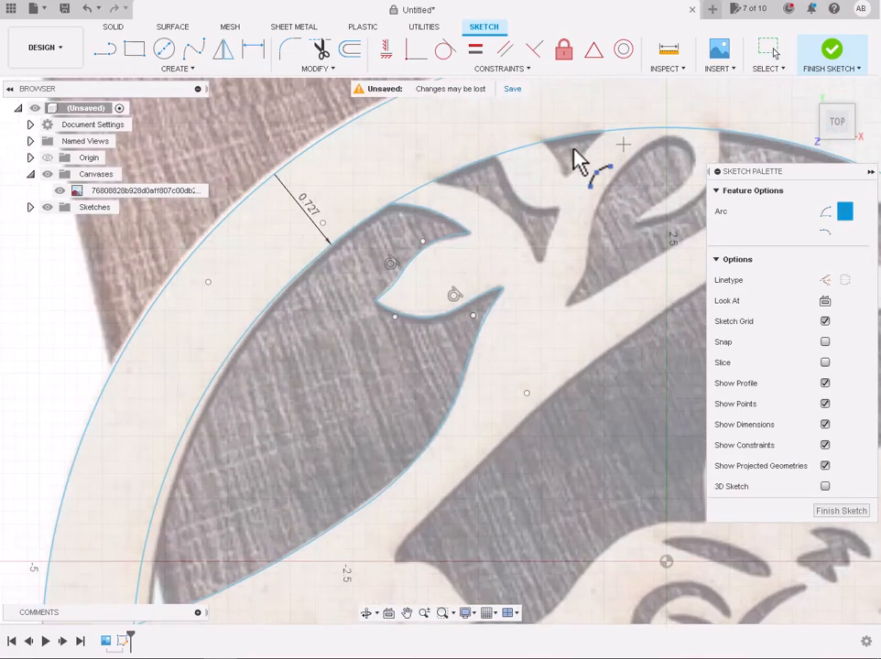
scroll(575, 151, "up", 2)
left_click(348, 205)
left_click(526, 343)
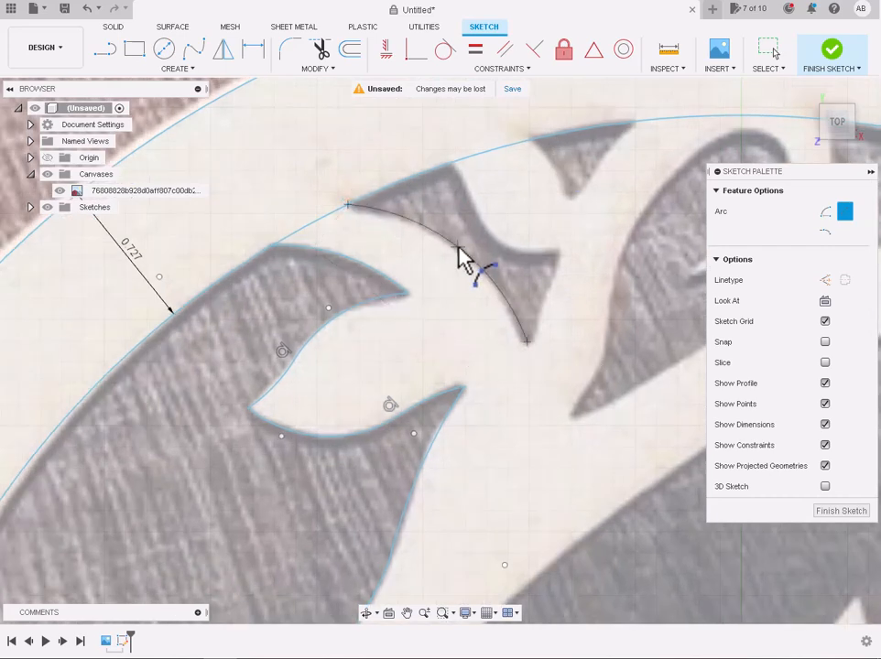
left_click(472, 275)
left_click(526, 341)
left_click(559, 248)
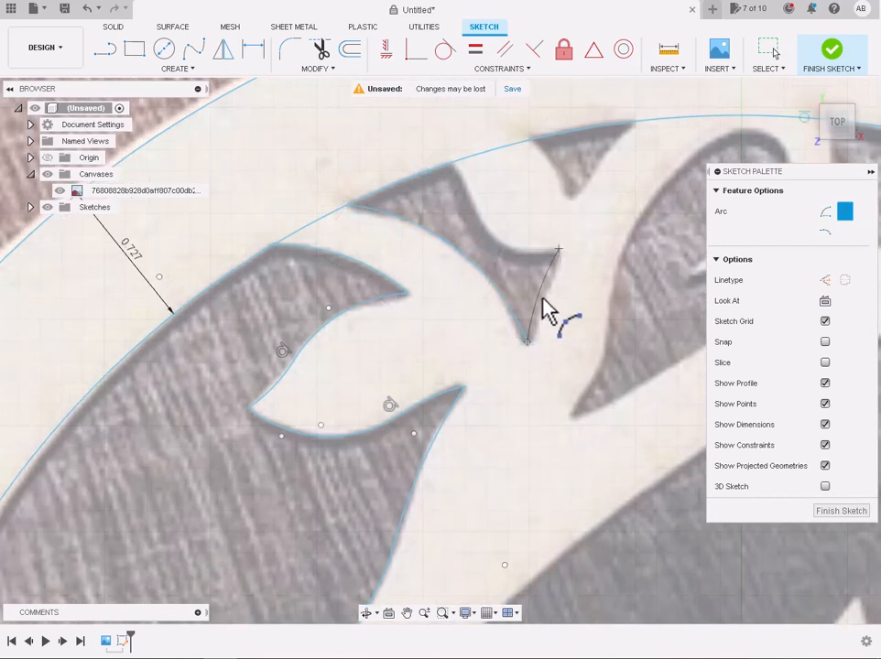
left_click(548, 312)
left_click(559, 249)
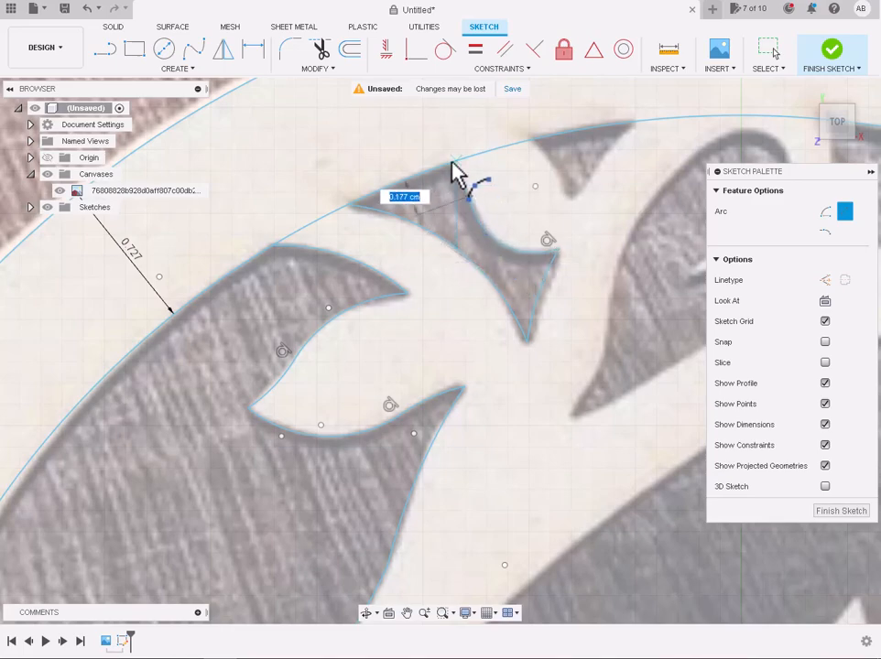
scroll(456, 173, "up", 4)
scroll(470, 200, "down", 2)
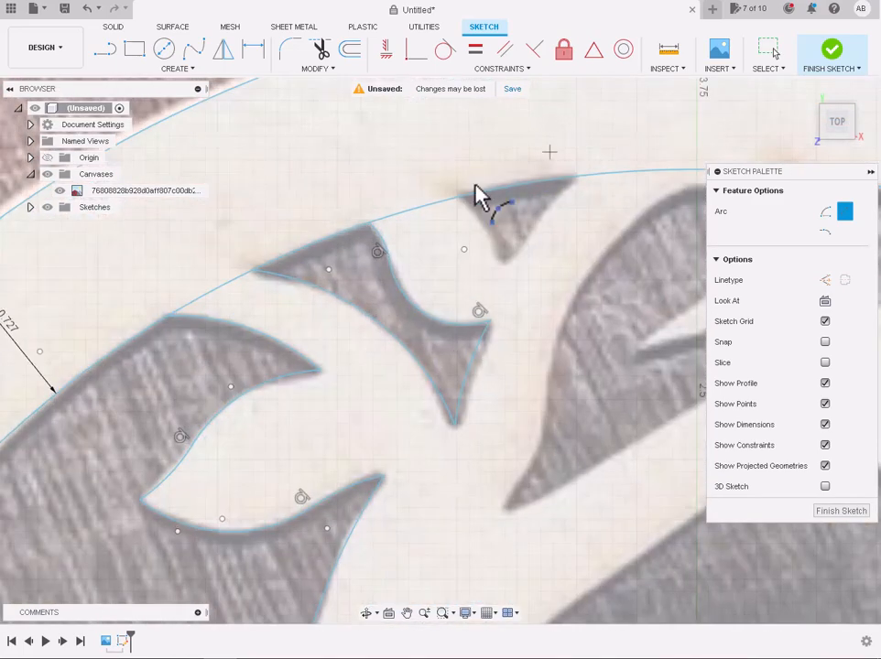
Finish tracing the small triangular cutout beneath the inner circle with three-point arcs meeting at its lower tip and returning to the circle.
left_click(502, 260)
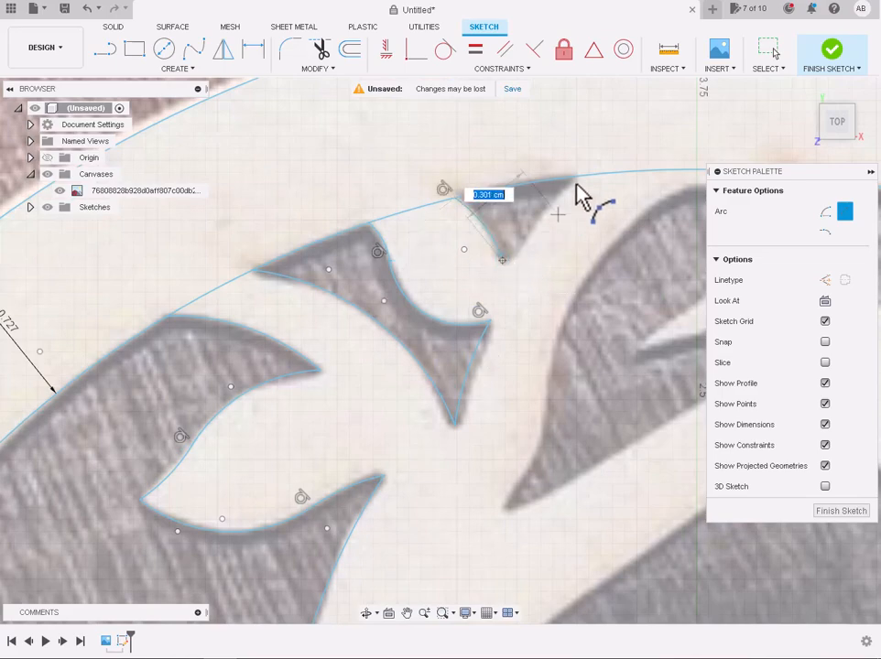
left_click(537, 216)
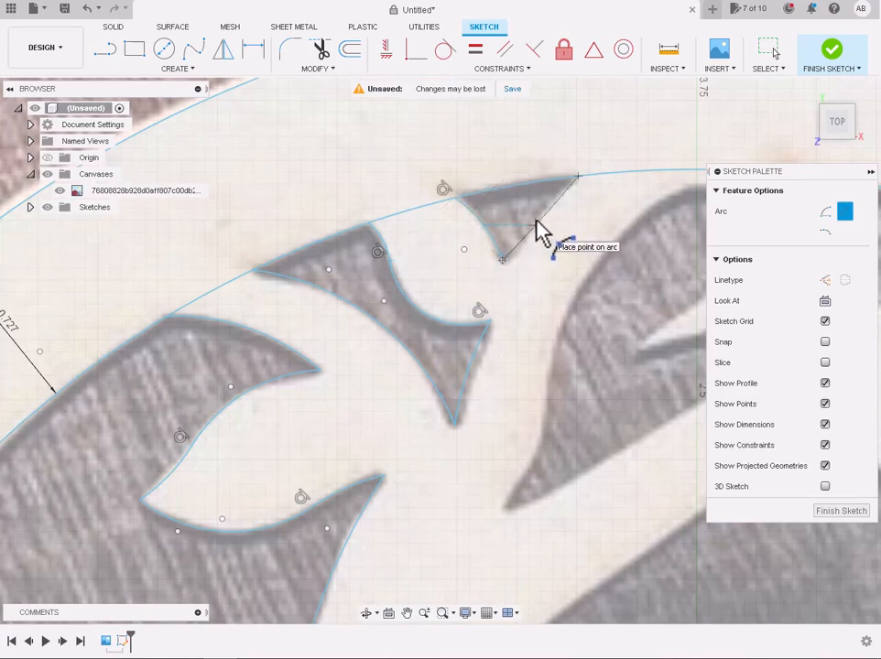
scroll(540, 226, "down", 4)
scroll(661, 218, "up", 5)
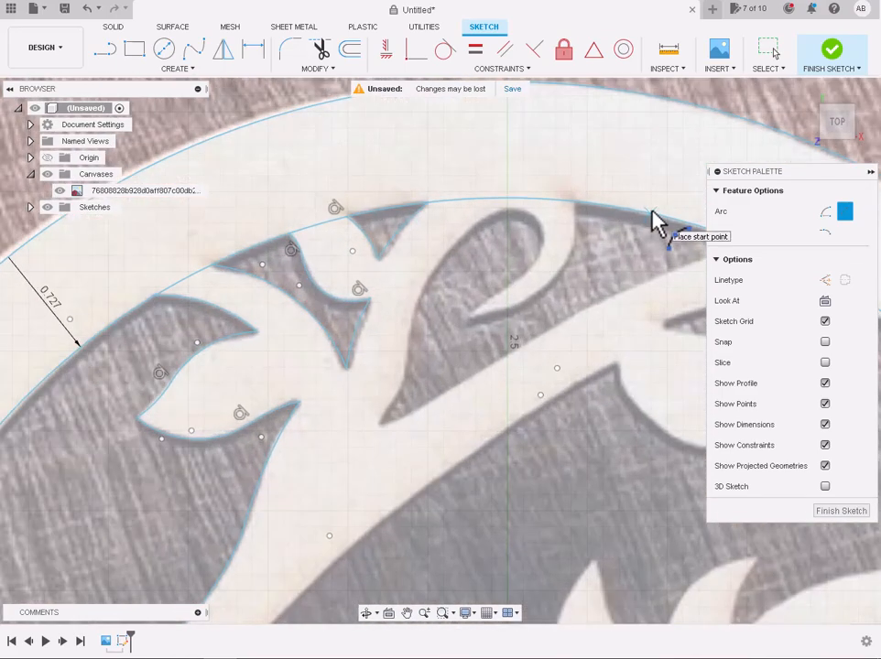
scroll(652, 220, "up", 2)
left_click(424, 344)
left_click(509, 215)
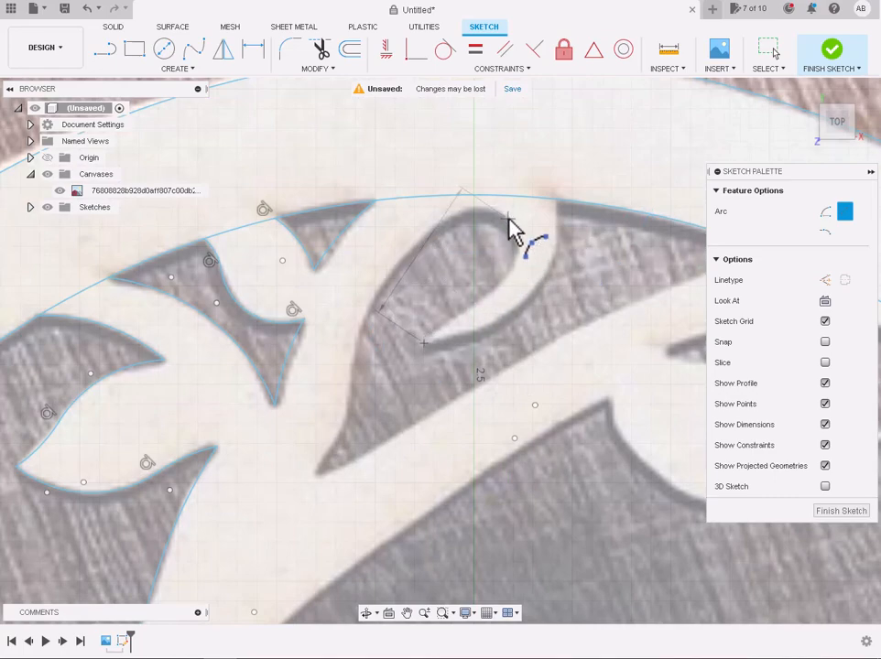
key("Escape")
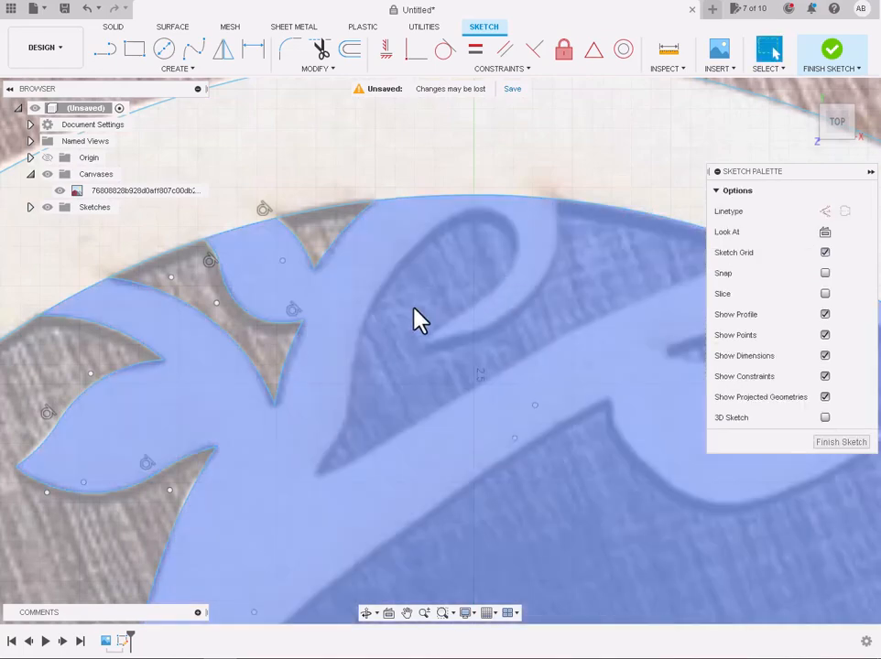
Trace the rounded loop of the large cutout with two three-point arcs from its inner tip around the right side to its top.
left_click(137, 71)
mouse_move(114, 128)
left_click(216, 129)
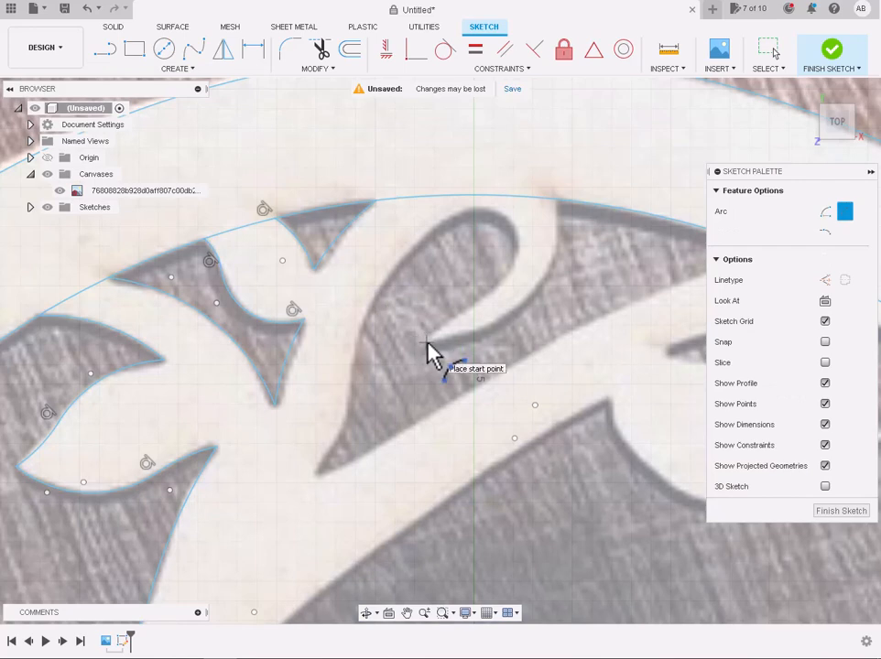
left_click(424, 343)
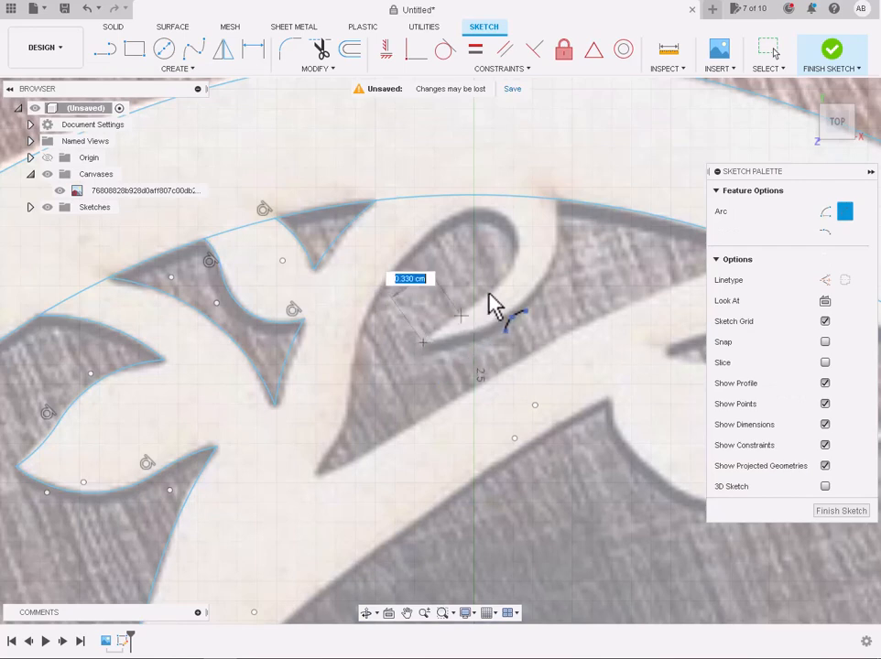
left_click(518, 252)
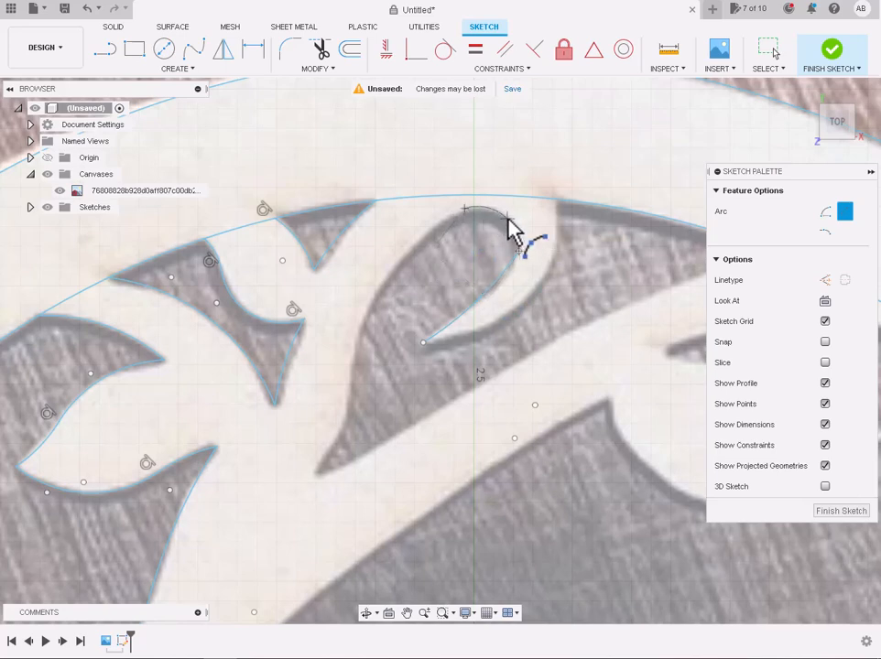
left_click(466, 218)
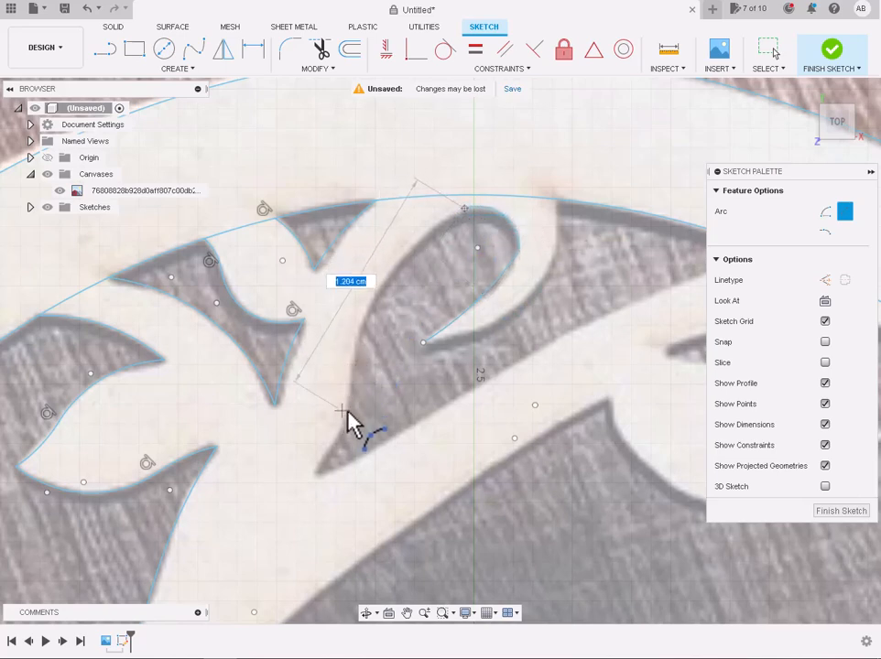
Trace the large cutout's left edge with two three-point arcs from the top of the loop down to its lower tip.
left_click(358, 330)
left_click(408, 257)
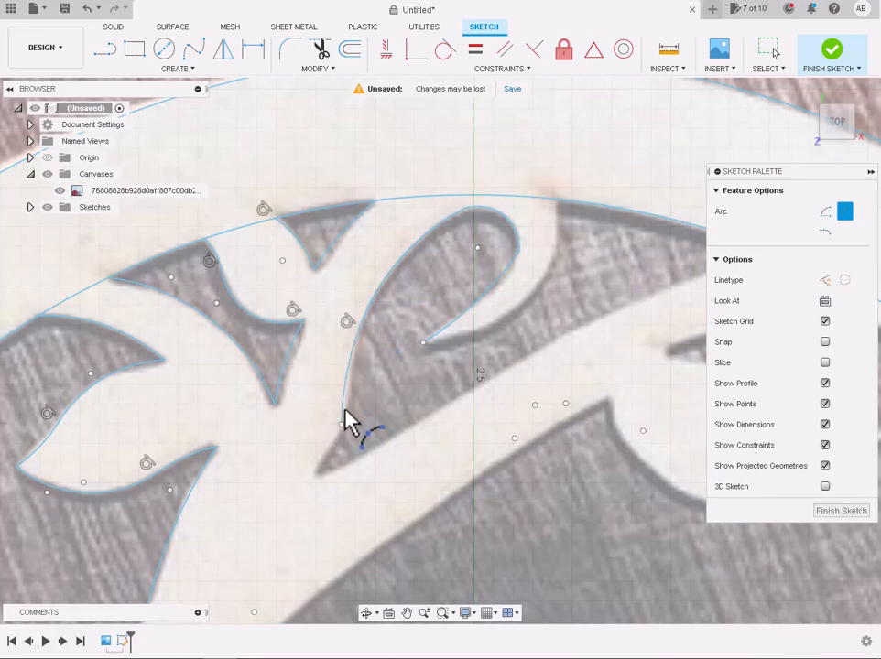
scroll(334, 464, "up", 3)
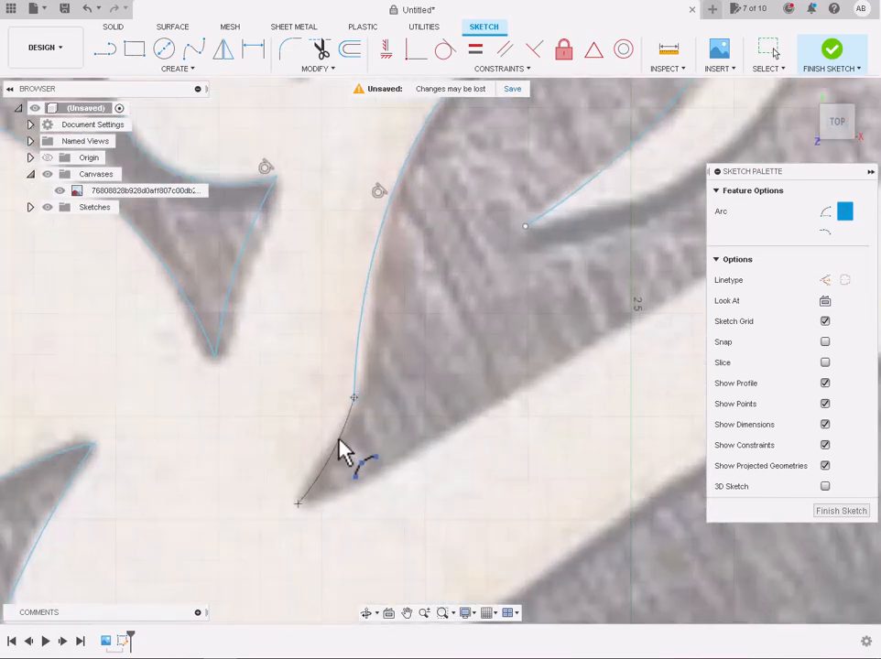
left_click(299, 501)
Draw a long three-point arc along the large cutout's lower edge from its lower tip to the inner circle.
scroll(298, 503, "down", 3)
scroll(361, 506, "up", 2)
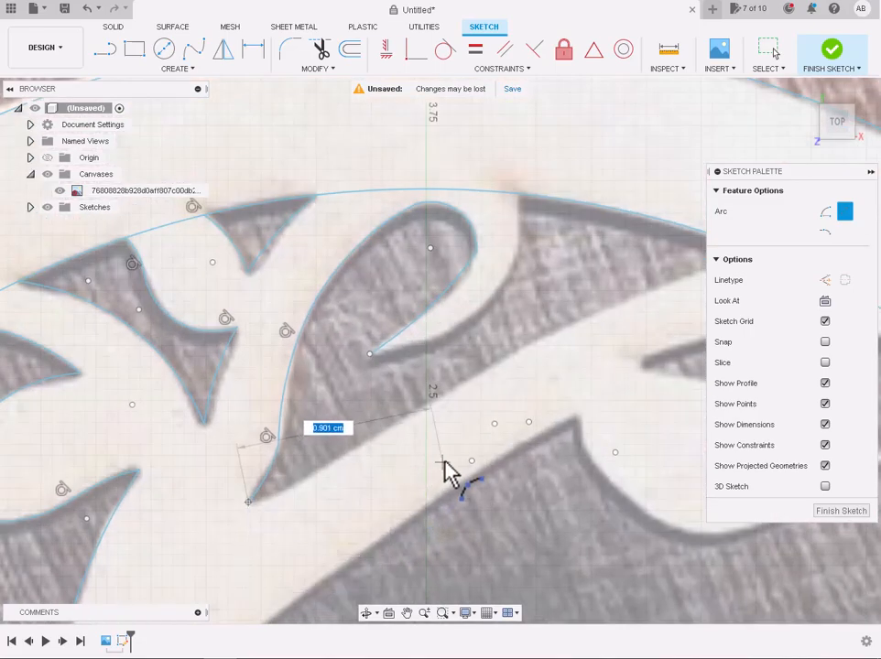
scroll(444, 463, "down", 1)
left_click(679, 303)
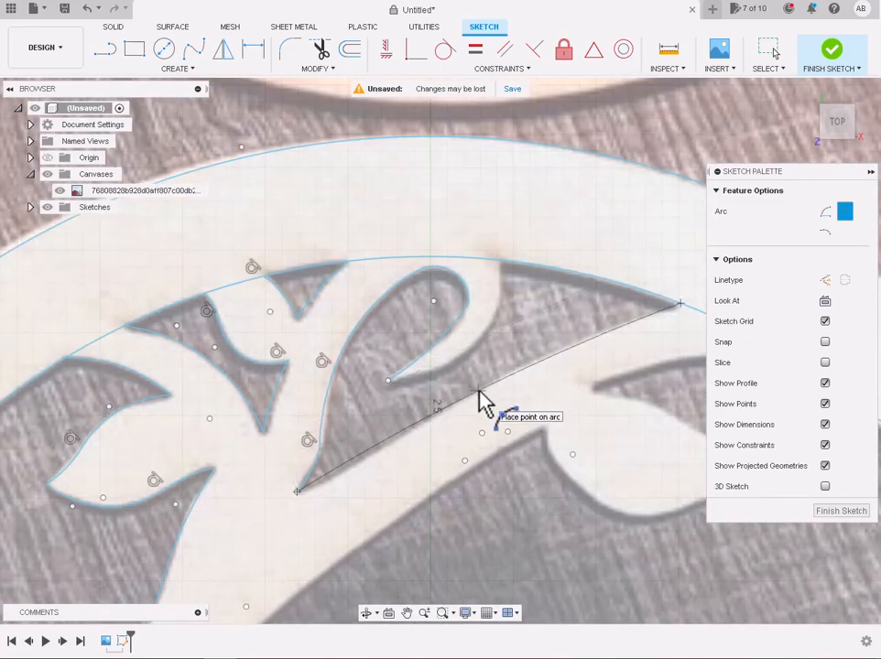
left_click(478, 392)
Draw a three-point arc about 1.48 cm across from the inner circle to the pointed end of the gap above the right leaf.
scroll(478, 399, "down", 3)
scroll(437, 511, "up", 2)
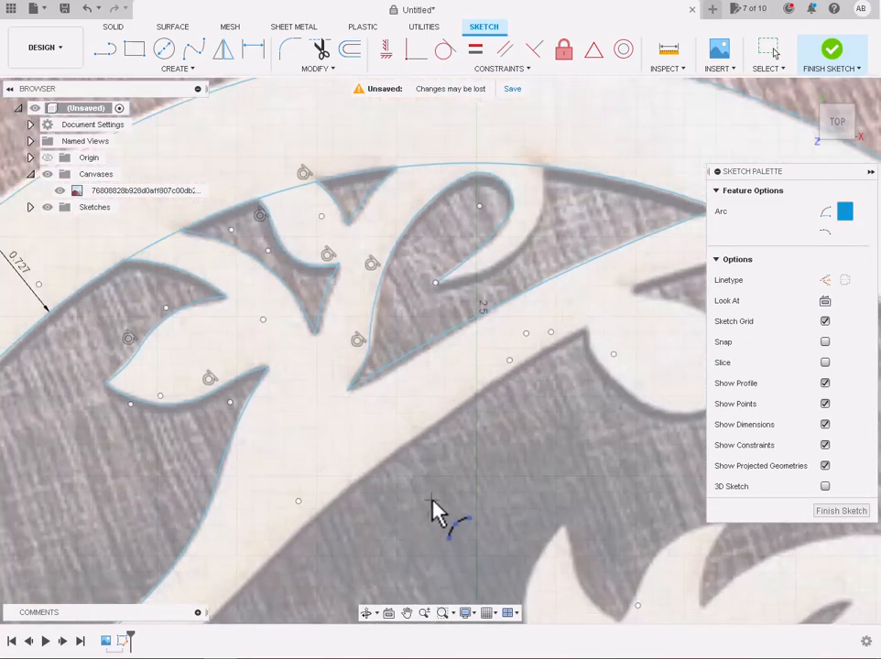
scroll(433, 513, "down", 2)
scroll(438, 510, "down", 1)
scroll(604, 423, "up", 3)
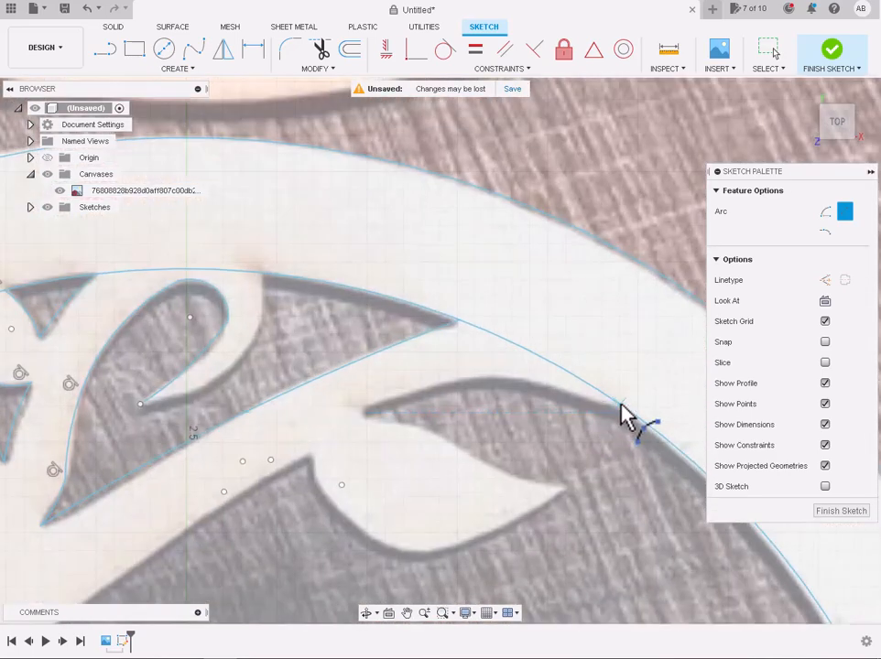
left_click(631, 412)
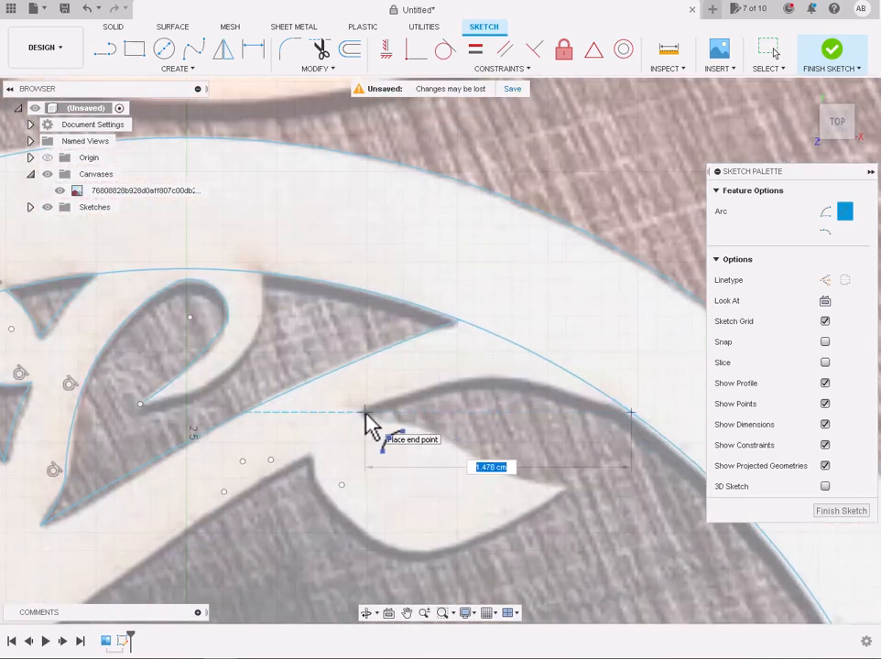
left_click(365, 413)
left_click(491, 380)
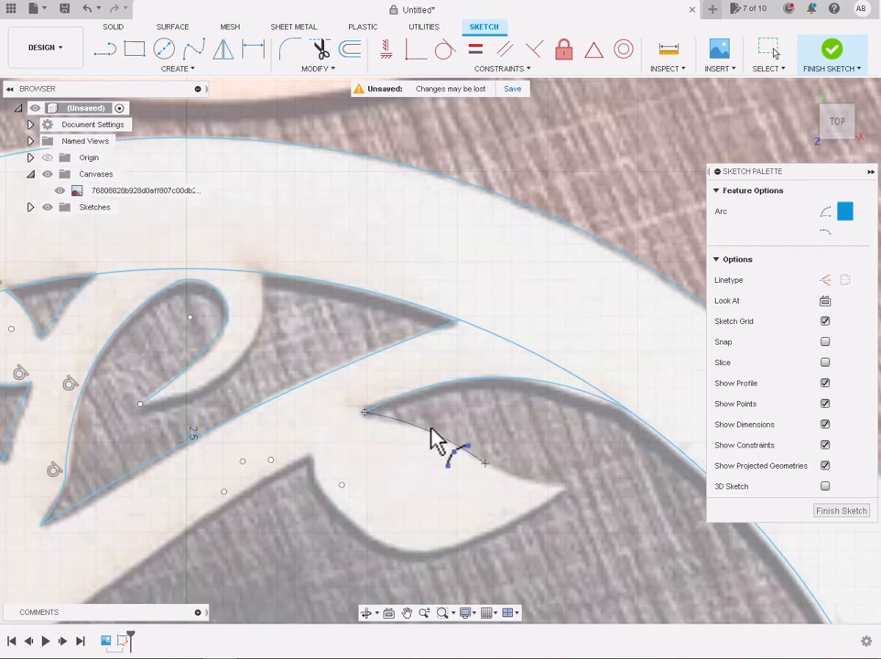
Trace the right leaf's upper edge with two three-point arcs from the gap's pointed end to the leaf tip.
left_click(431, 429)
left_click(486, 462)
left_click(567, 484)
left_click(518, 476)
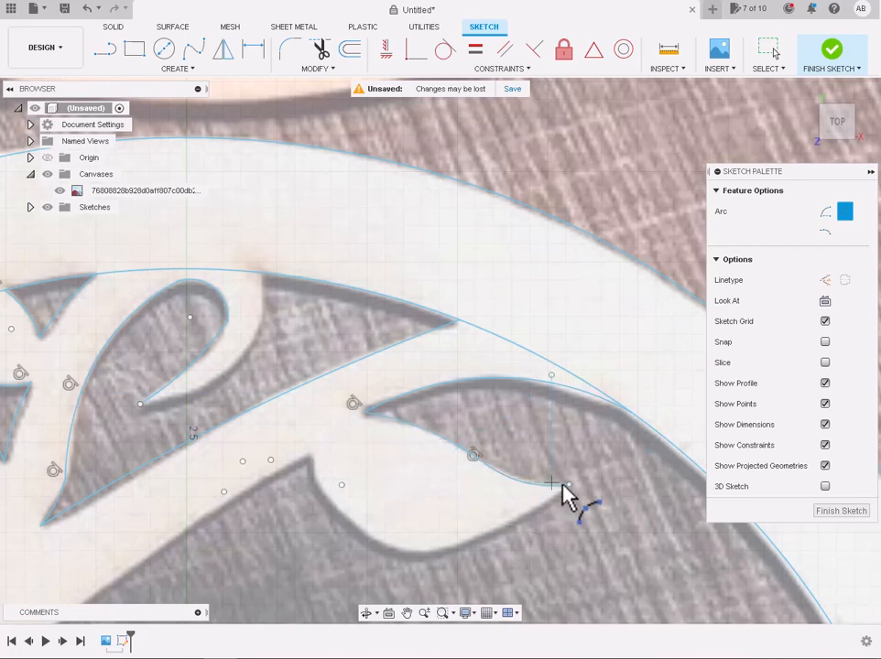
Trace the right leaf's lower edge with two three-point arcs from its tip to the notch where it meets the branch.
left_click(374, 538)
left_click(463, 541)
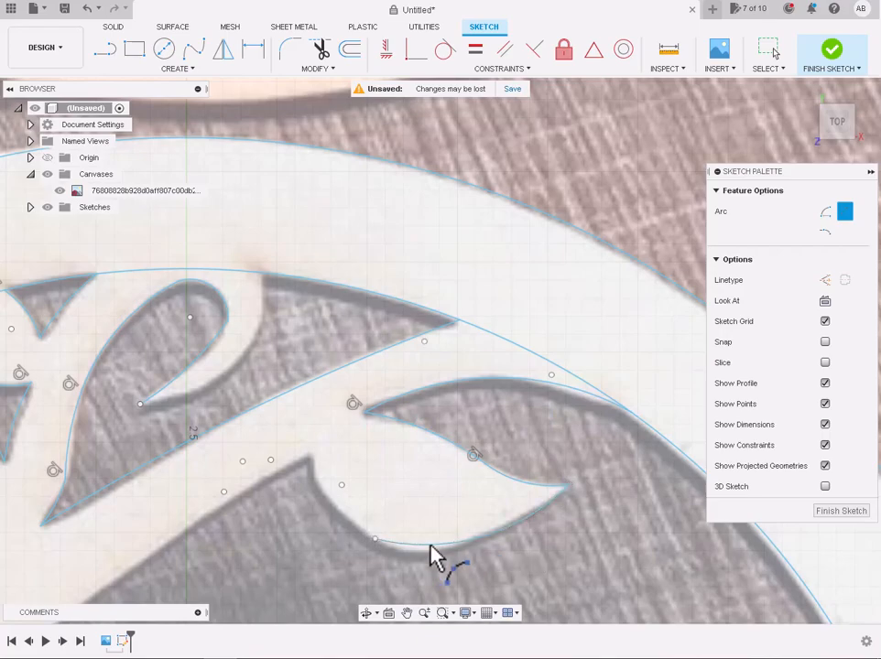
left_click(310, 457)
scroll(336, 508, "up", 3)
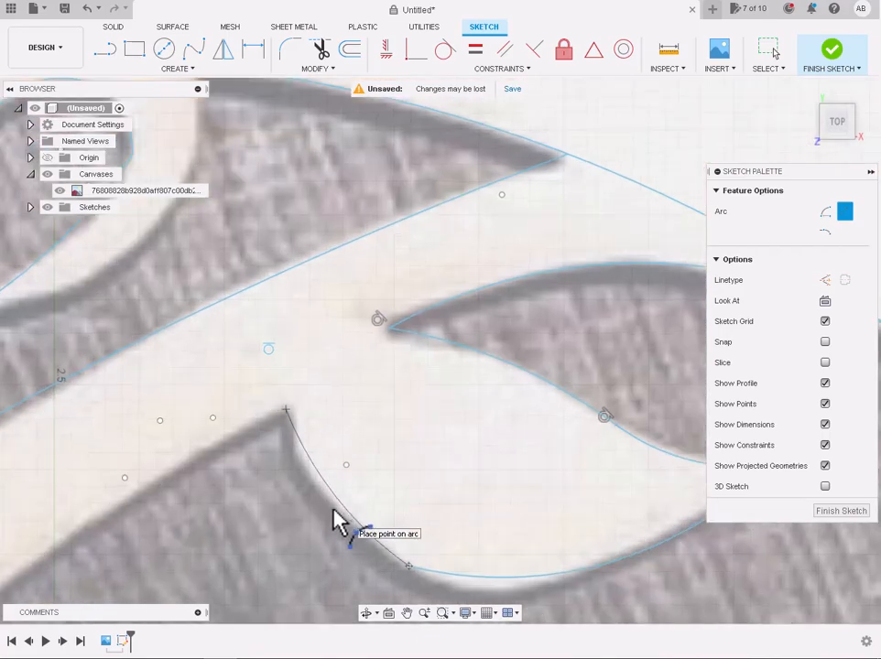
left_click(328, 511)
Draw a long three-point arc along the branch's lower edge from the right leaf's notch to the notch above the small lower leaf.
left_click(288, 415)
scroll(289, 418, "down", 5)
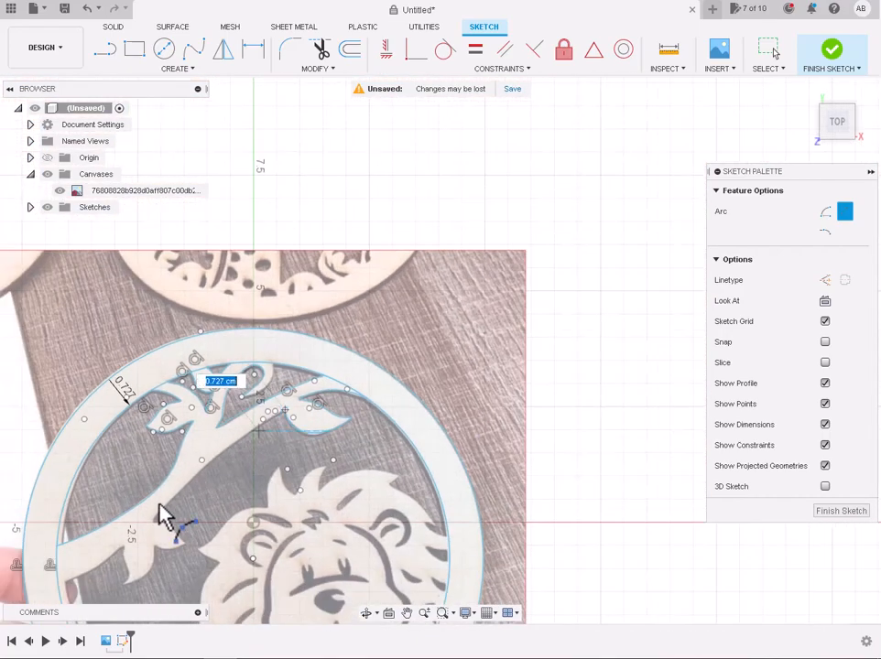
scroll(162, 526, "up", 4)
scroll(206, 521, "down", 3)
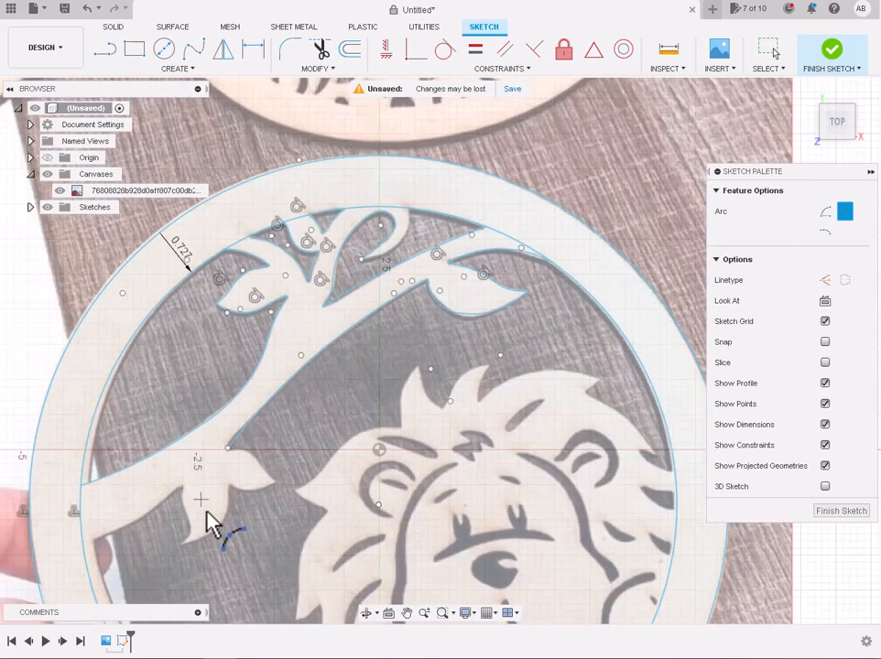
Trace the small lower leaf pointing at the lion with two three-point arcs on its upper edge and one on its lower edge.
scroll(259, 380, "up", 5)
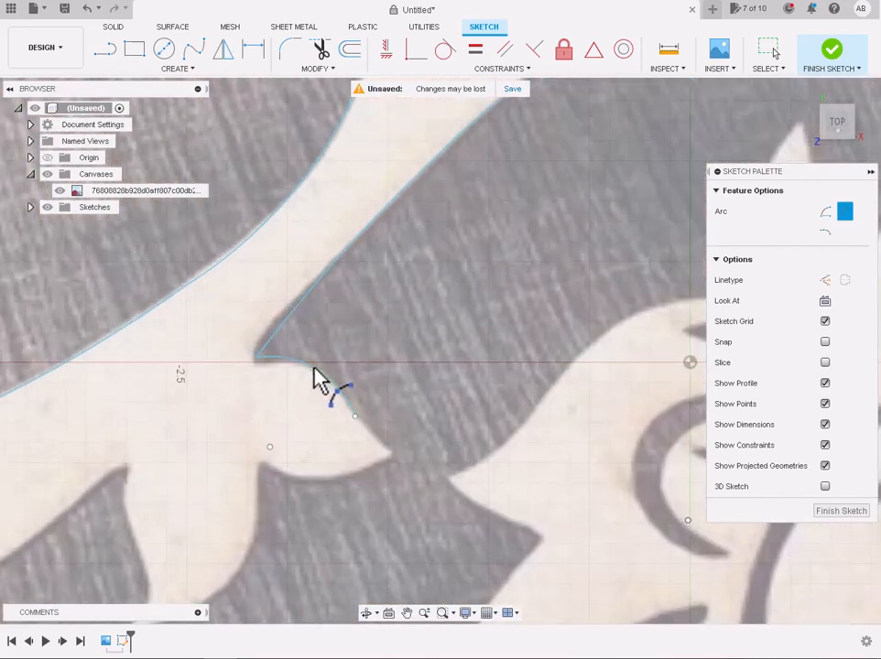
left_click(346, 409)
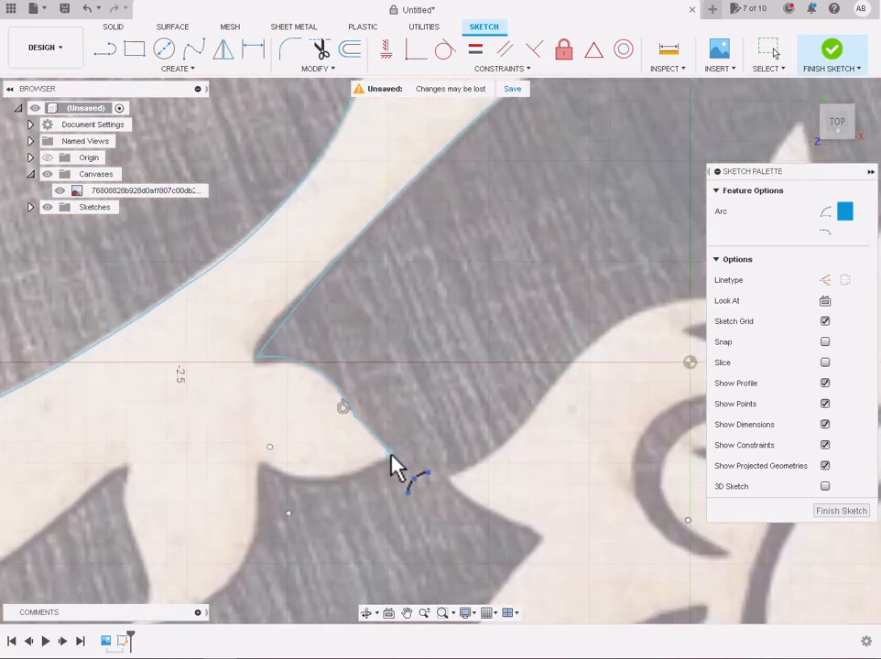
left_click(392, 456)
left_click(259, 465)
left_click(324, 478)
Draw a three-point arc along the hanging leaf's right edge from the notch beside the small leaf to its lower tip.
left_click(263, 464)
scroll(263, 465, "down", 2)
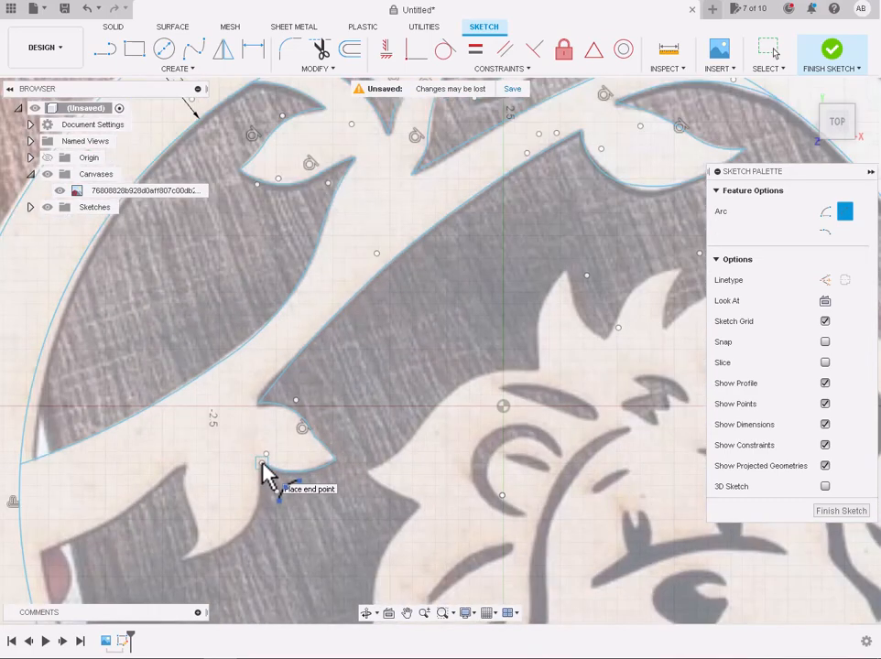
scroll(188, 556, "up", 2)
left_click(185, 556)
left_click(298, 494)
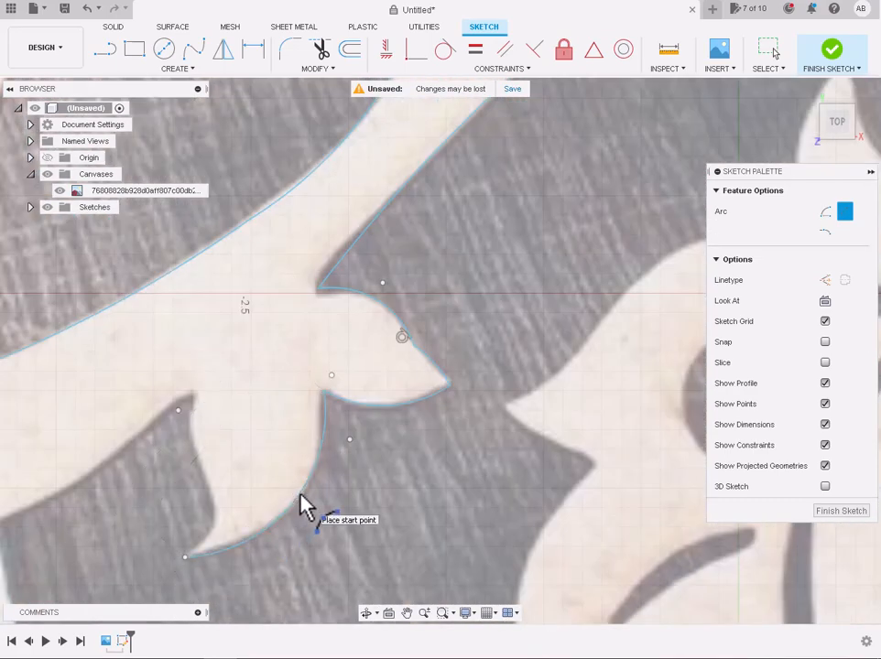
Trace the hanging leaf's left edge with two three-point arcs from its lower tip up to the branch notch.
left_click(186, 556)
left_click(205, 479)
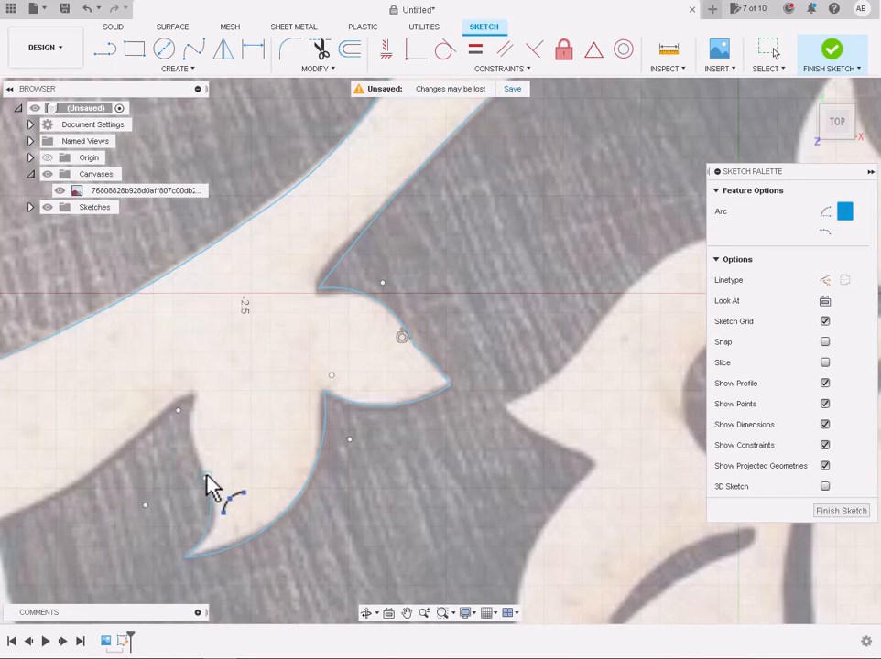
left_click(206, 477)
left_click(191, 393)
left_click(189, 409)
Draw a three-point arc along the branch's remaining lower edge from the hanging leaf's notch to the inner circle.
left_click(191, 392)
scroll(191, 392, "down", 3)
scroll(60, 479, "up", 3)
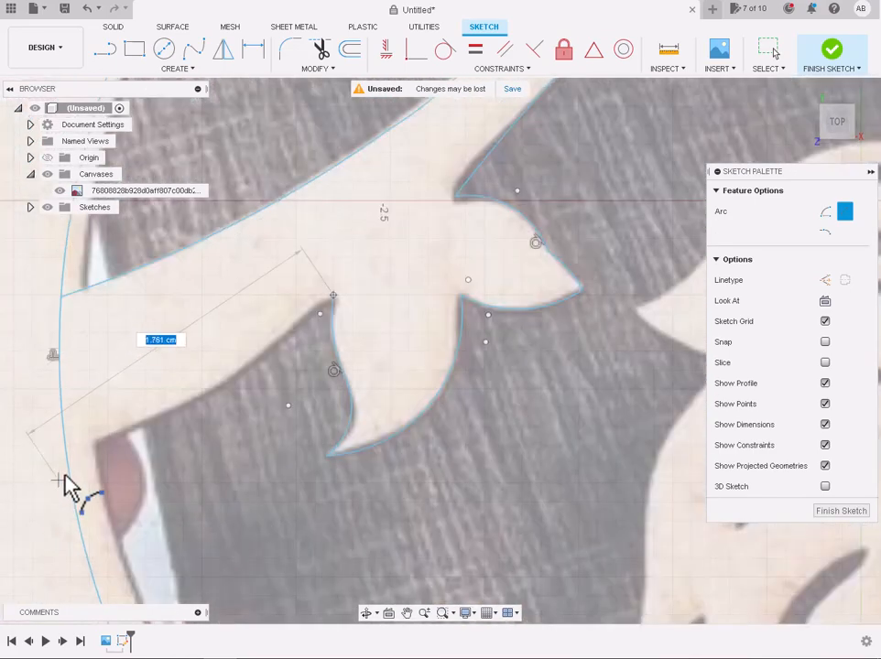
left_click(71, 471)
left_click(195, 414)
Draw a large three-point arc around the outer edge of the curled leaf at the ring's lower left, from its tip to the inner circle.
scroll(209, 407, "down", 3)
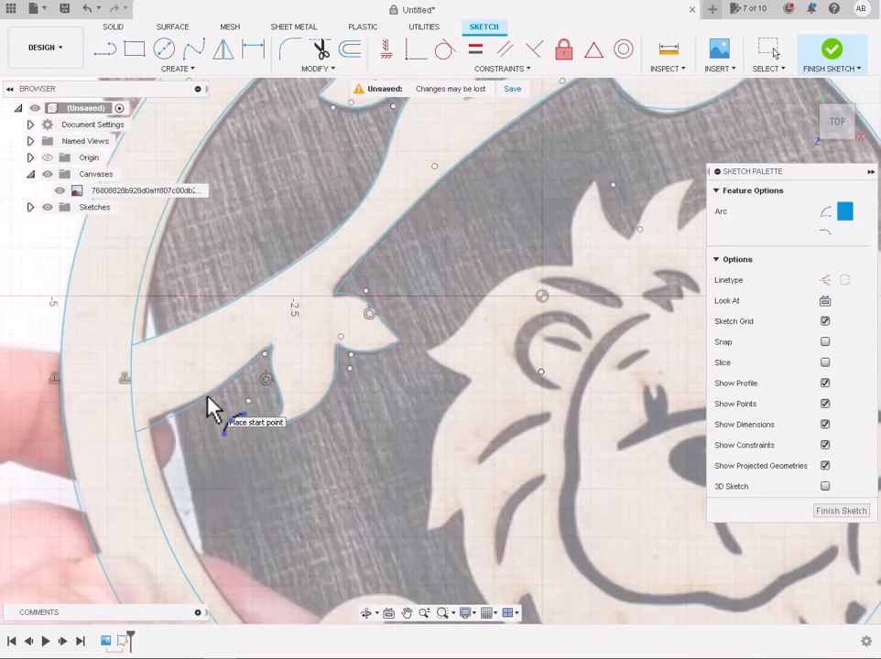
scroll(211, 407, "down", 3)
scroll(173, 574, "up", 5)
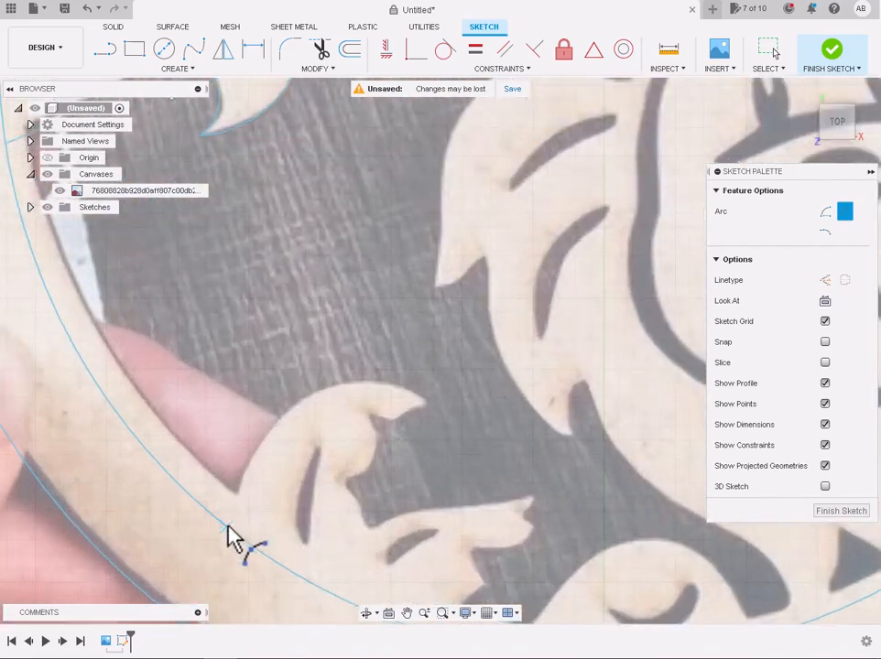
left_click(426, 399)
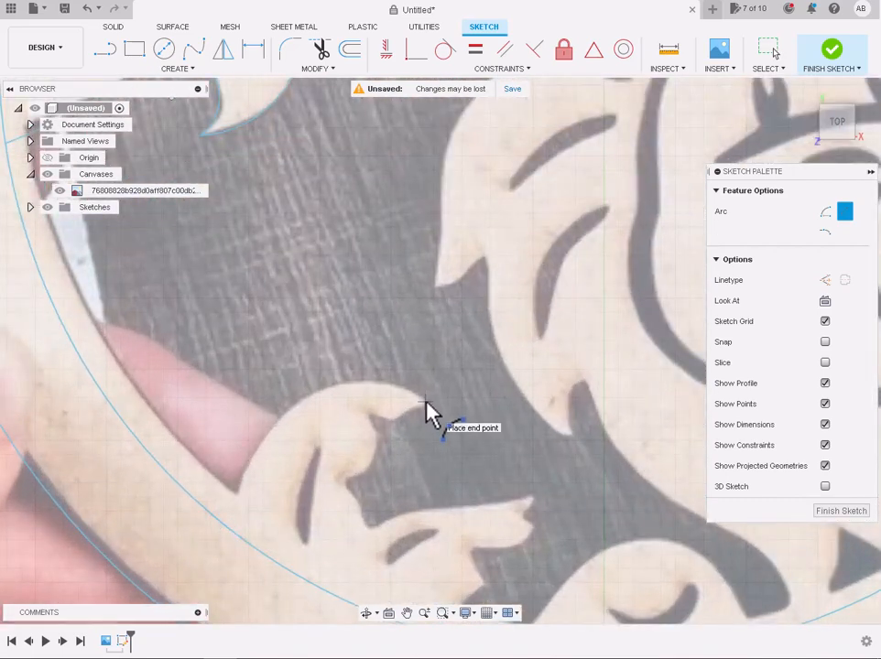
left_click(245, 544)
left_click(256, 445)
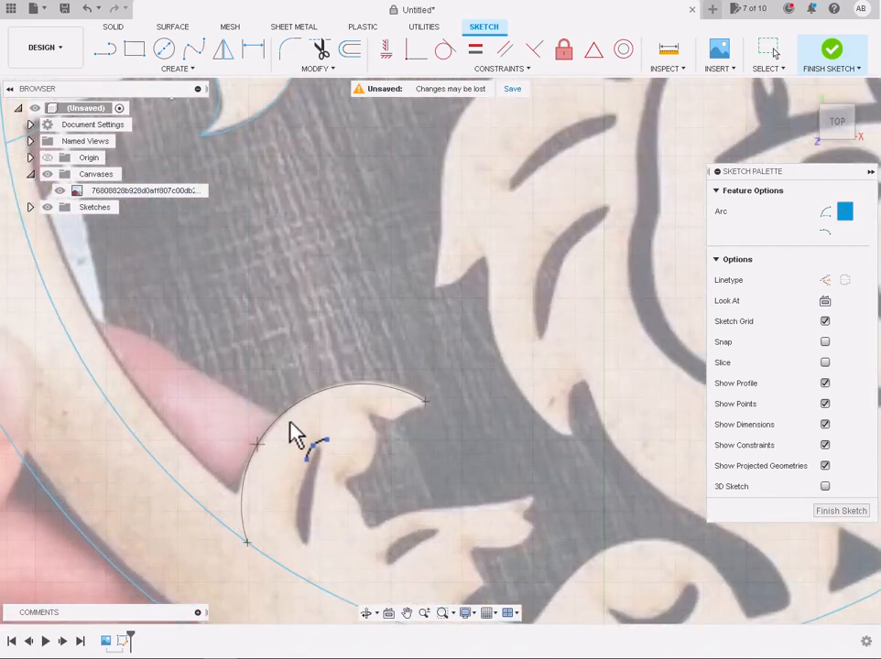
left_click(295, 419)
Trace the underside of the curled leaf's pointed tip with two three-point arcs, from the tip to the small point and into the first notch.
left_click(427, 403)
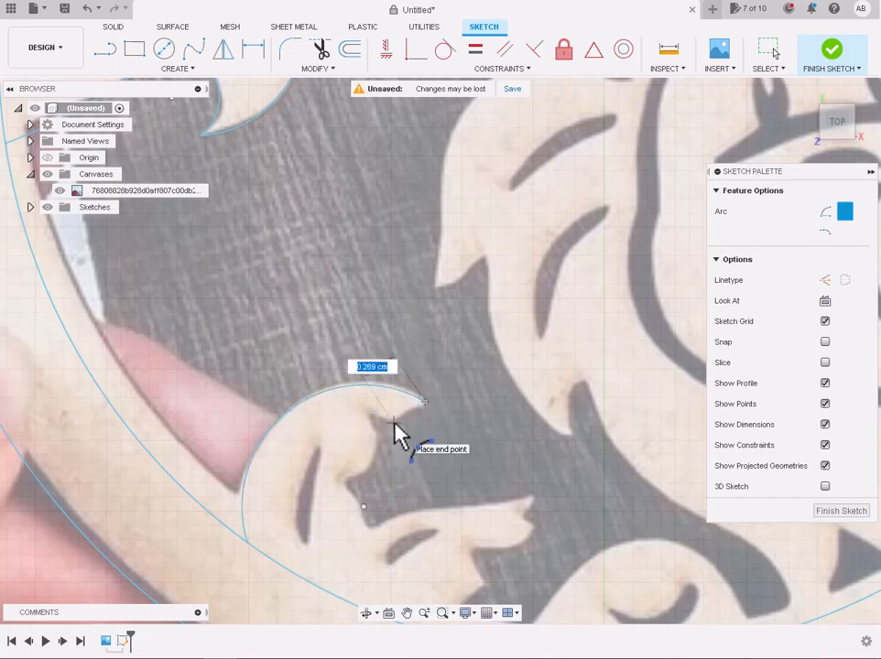
scroll(406, 421, "up", 3)
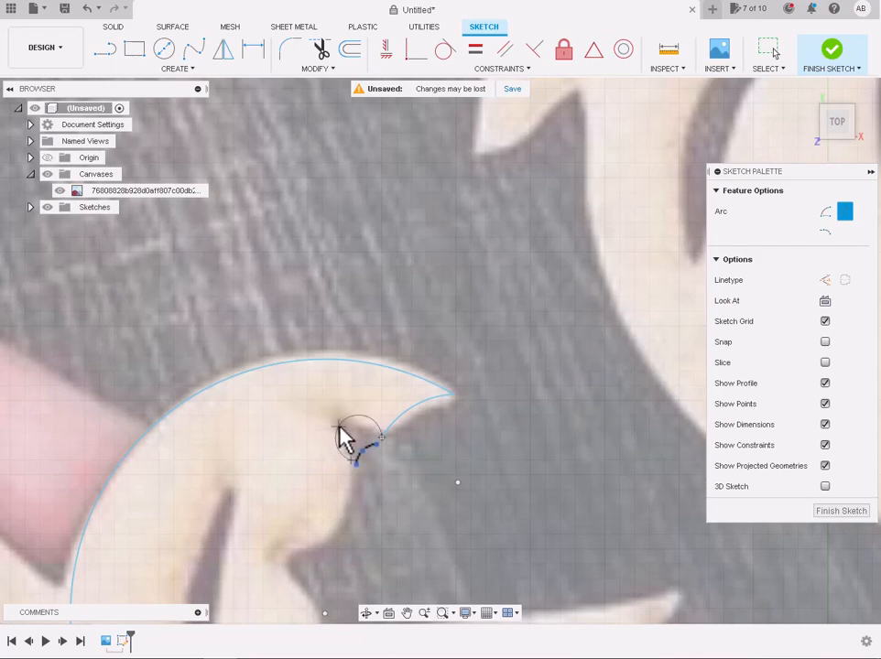
key("Escape")
left_click(158, 57)
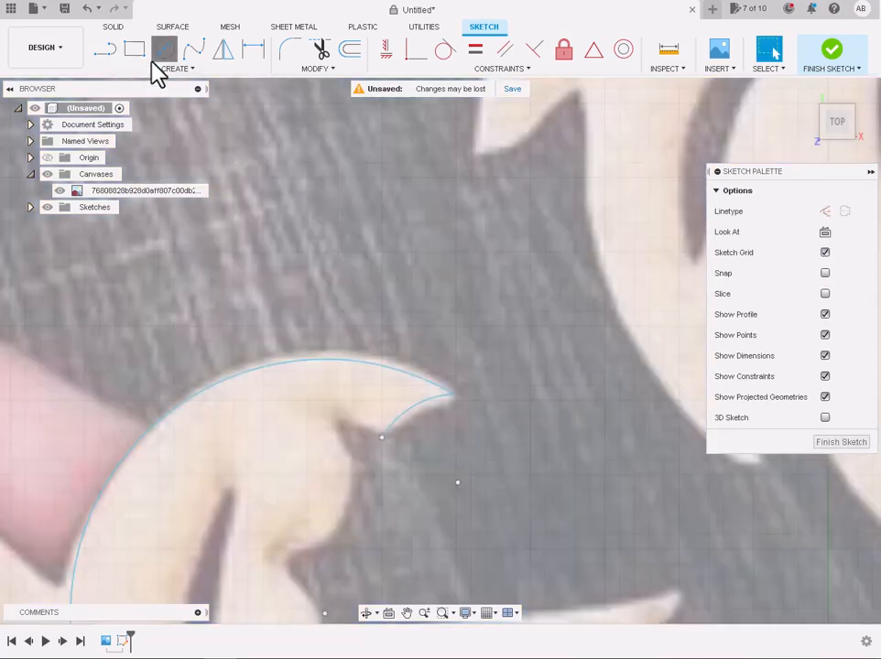
left_click(174, 69)
left_click(203, 145)
scroll(385, 421, "down", 2)
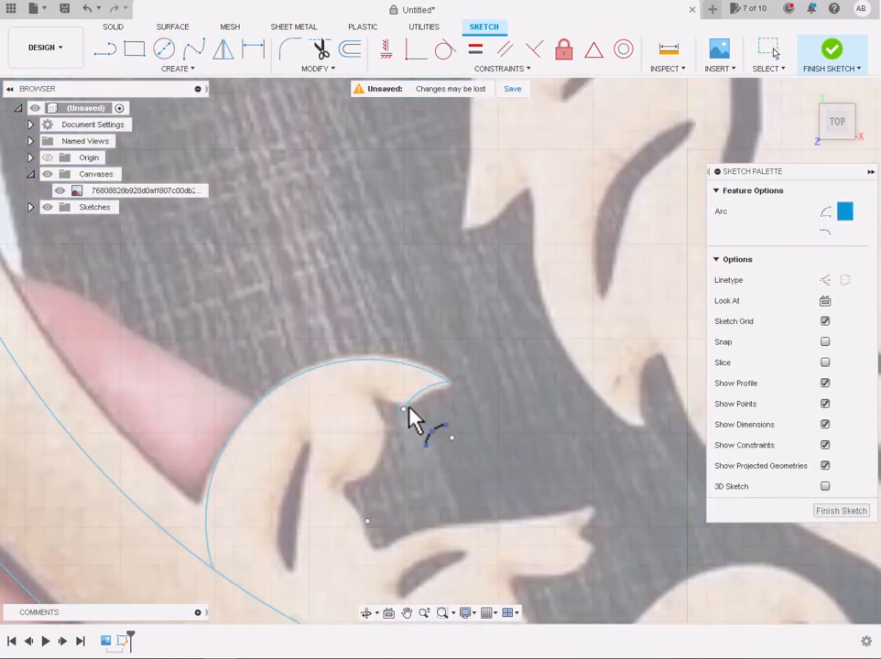
scroll(379, 403, "up", 3)
left_click(373, 399)
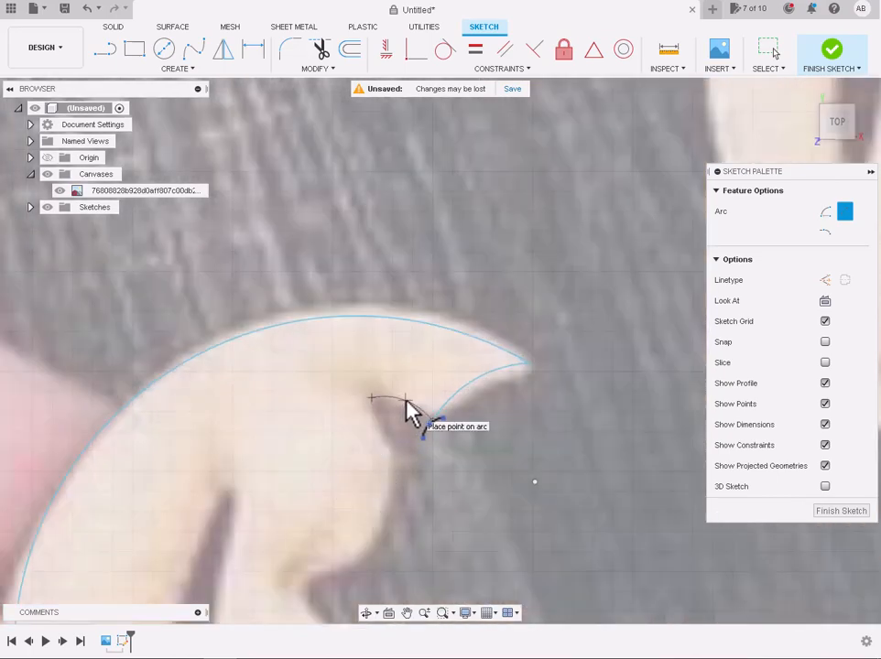
Trace the curled leaf's rounded inner lobe with two three-point arcs from the first notch to the second notch.
left_click(382, 444)
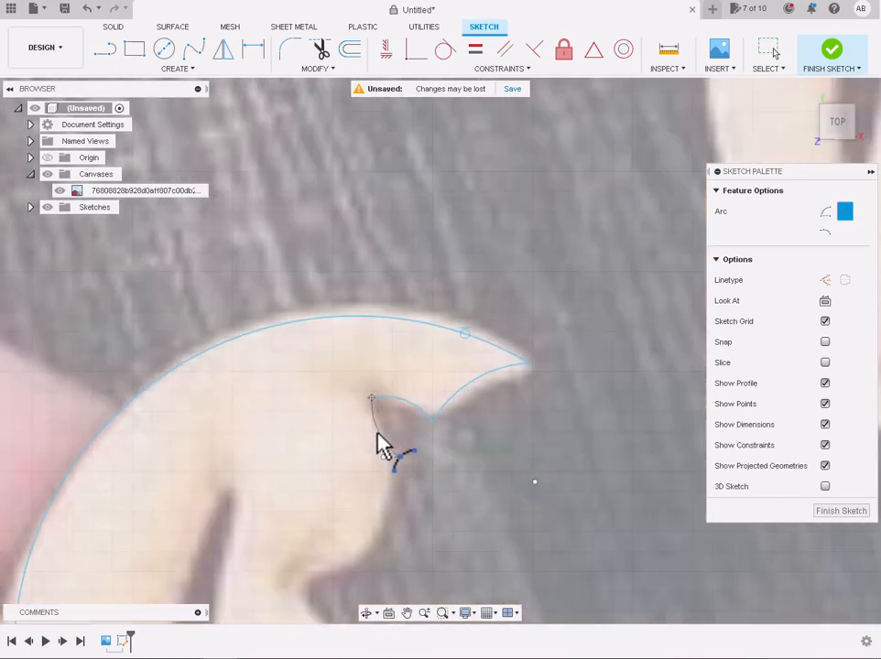
scroll(377, 441, "down", 2)
scroll(393, 439, "up", 2)
left_click(385, 429)
left_click(322, 524)
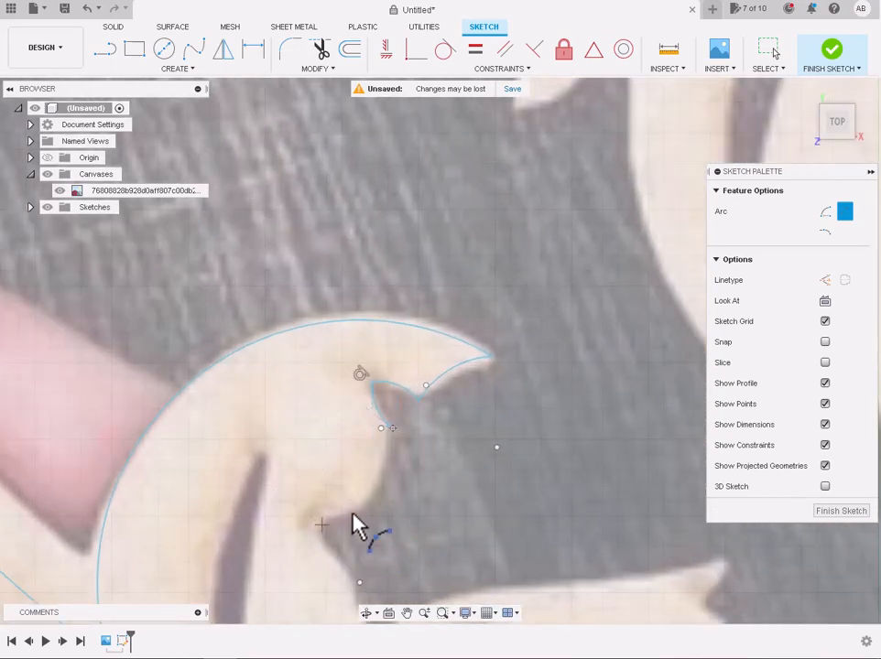
left_click(374, 501)
Draw two three-point arcs from the curled leaf's second notch down to the corner where the horizontal leaf begins.
scroll(374, 499, "down", 2)
scroll(353, 553, "up", 2)
left_click(336, 487)
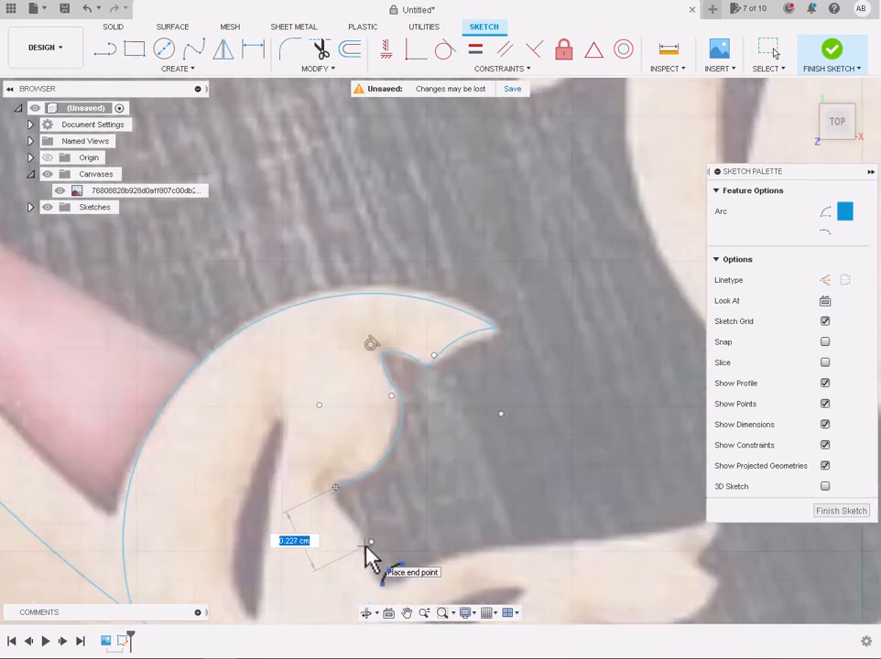
left_click(365, 545)
left_click(364, 545)
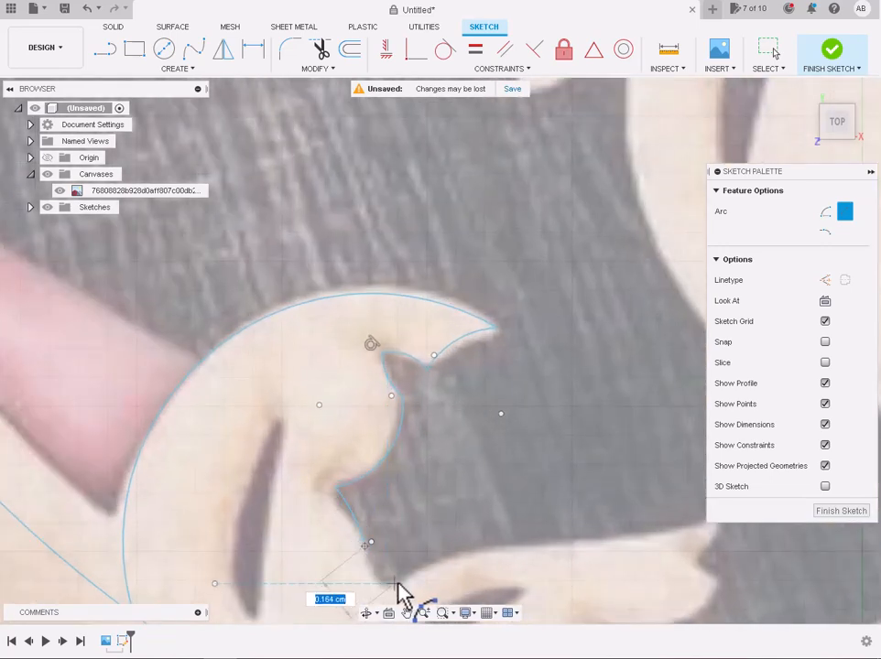
left_click(374, 579)
scroll(376, 574, "down", 1)
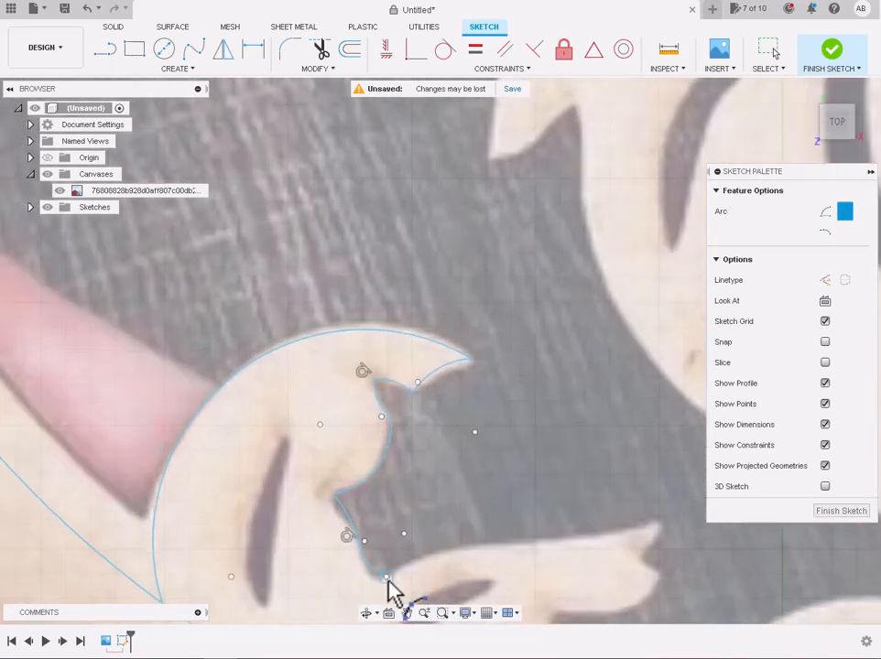
Try a three-point arc along the first half of the horizontal leaf's upper edge, and delete it.
left_click(387, 577)
left_click(522, 545)
left_click(452, 557)
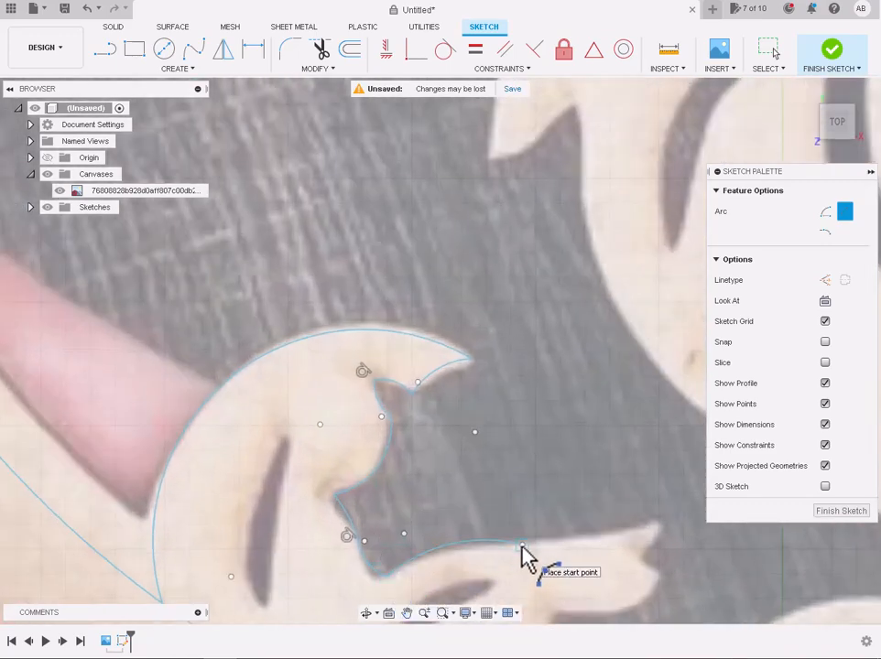
key("Escape")
left_click(430, 561)
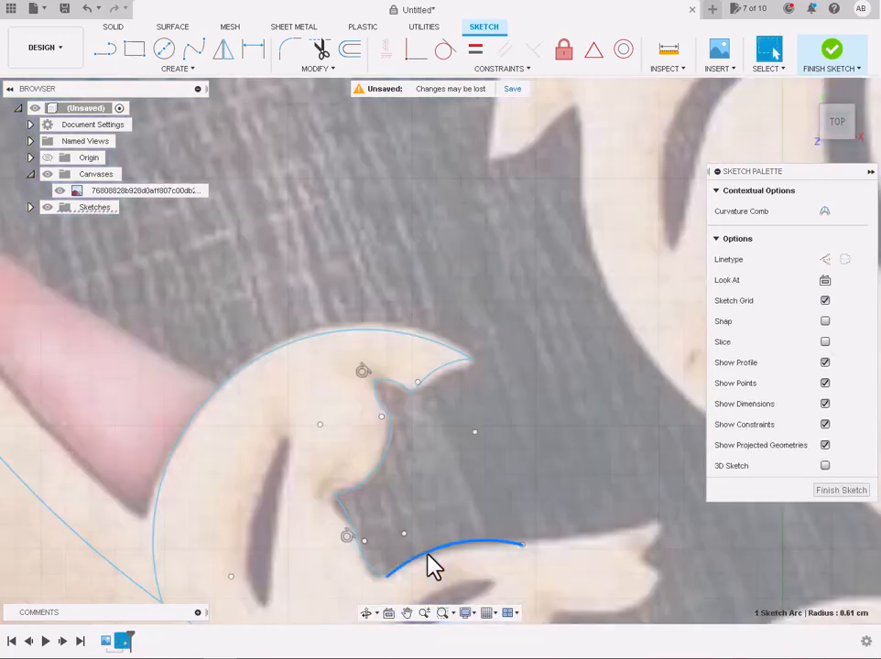
key("Delete")
Trace the horizontal leaf's upper edge with two three-point arcs, from the inner corner through mid-edge to its upper tip.
left_click(125, 69)
mouse_move(122, 129)
left_click(233, 129)
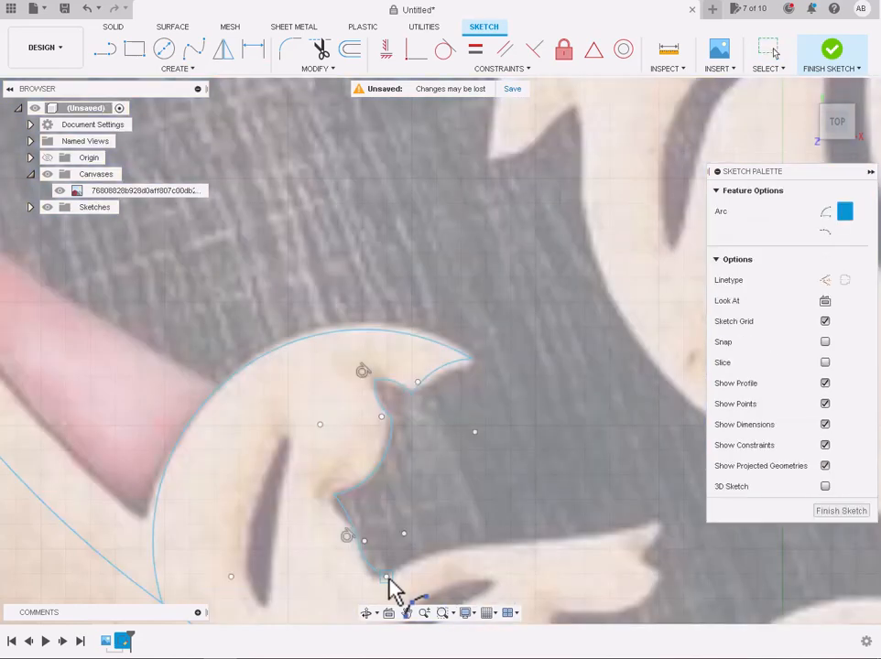
left_click(533, 545)
left_click(454, 548)
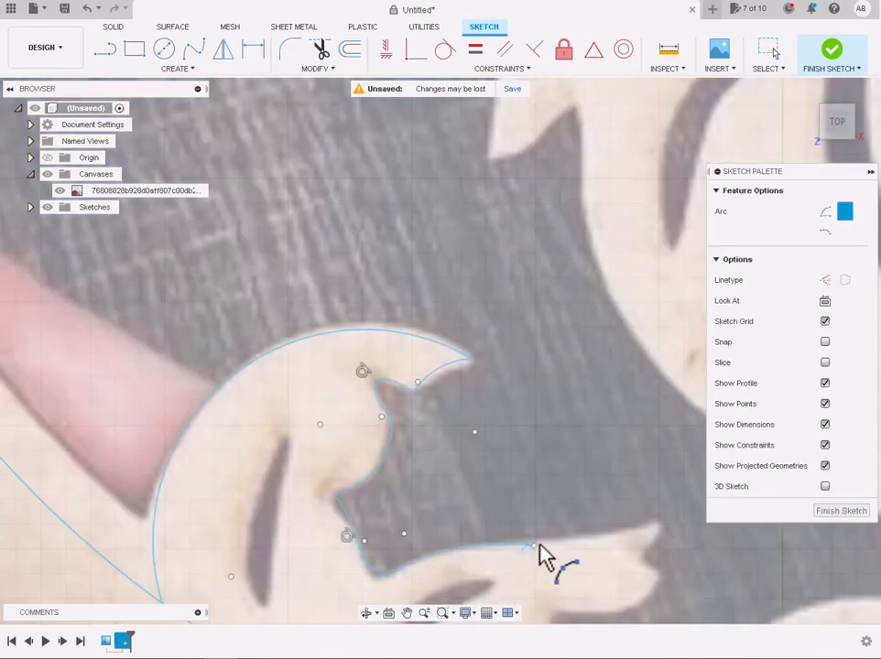
left_click(534, 544)
left_click(660, 523)
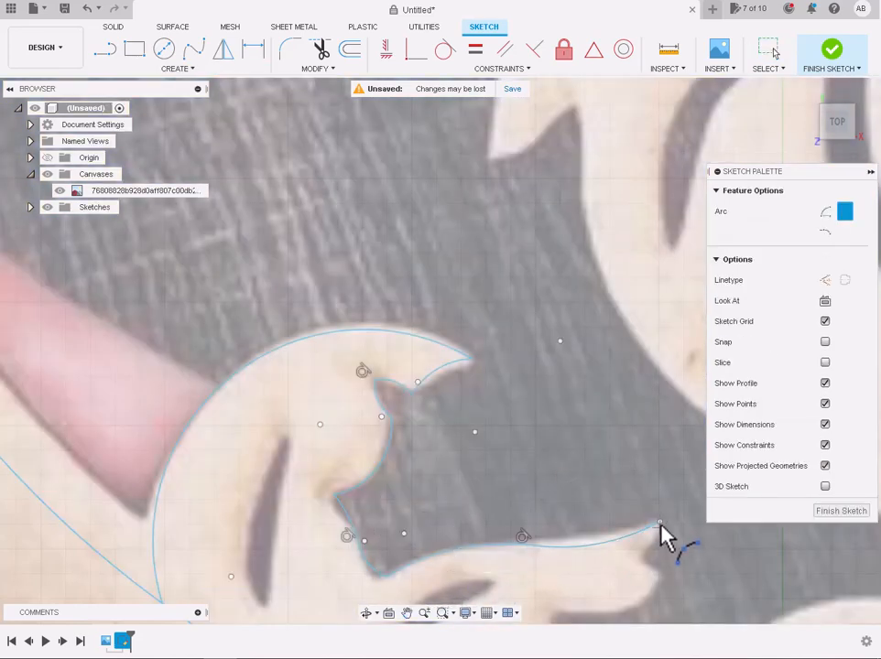
Trace the small notch at the horizontal leaf's end with three-point arcs from the upper tip to the lower tip.
left_click(649, 566)
scroll(661, 561, "down", 1)
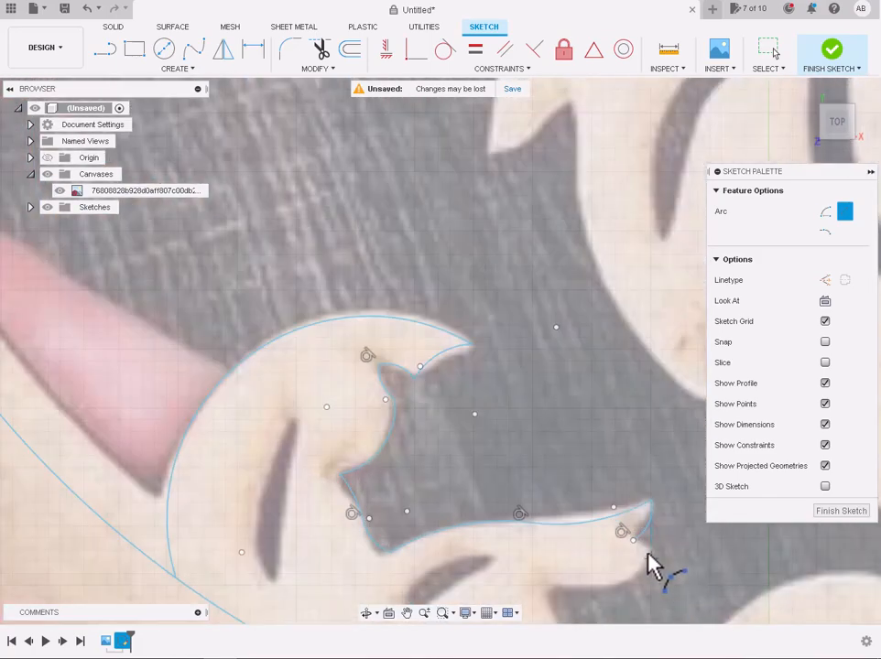
scroll(650, 559, "up", 1)
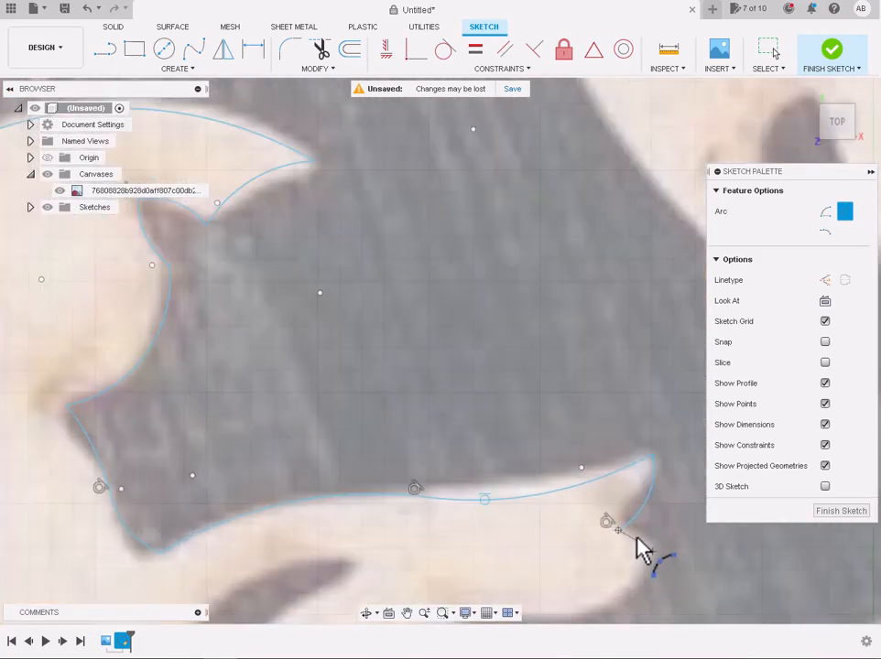
scroll(641, 550, "up", 2)
left_click(647, 546)
scroll(649, 545, "down", 3)
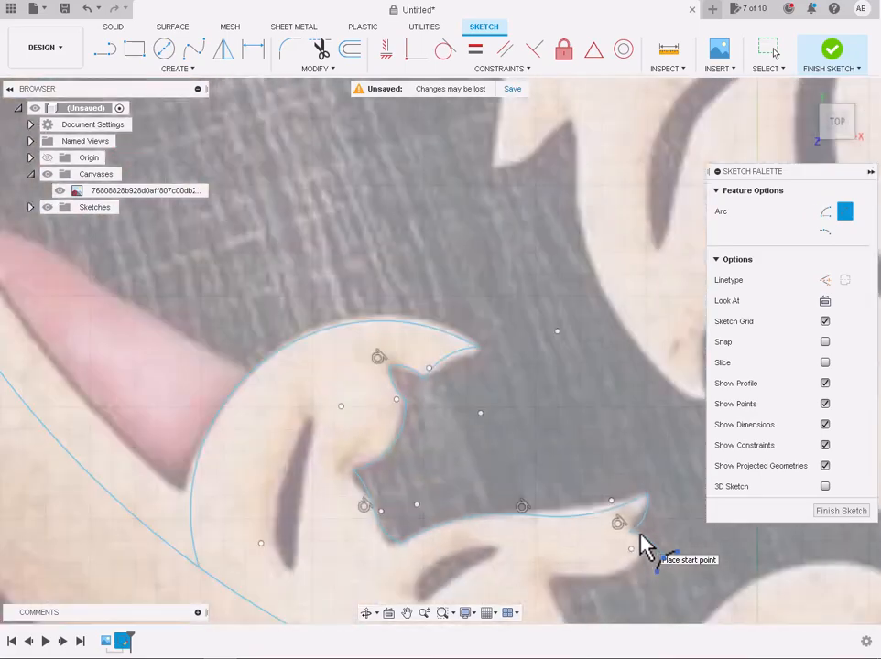
Draw three-point arcs along the horizontal leaf's underside to its inner notch and from there down to the small point below.
left_click(491, 547)
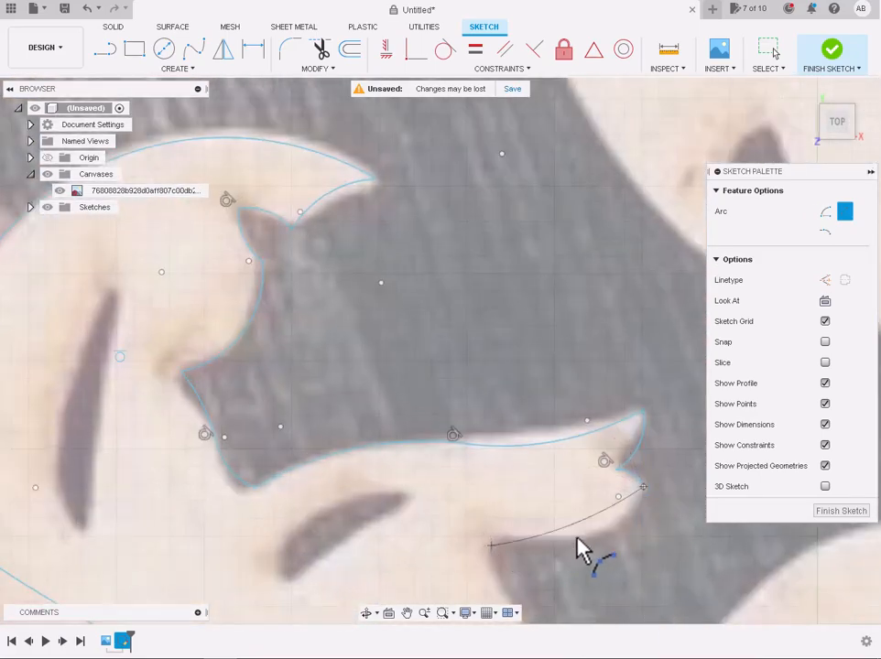
left_click(582, 547)
scroll(583, 546, "down", 3)
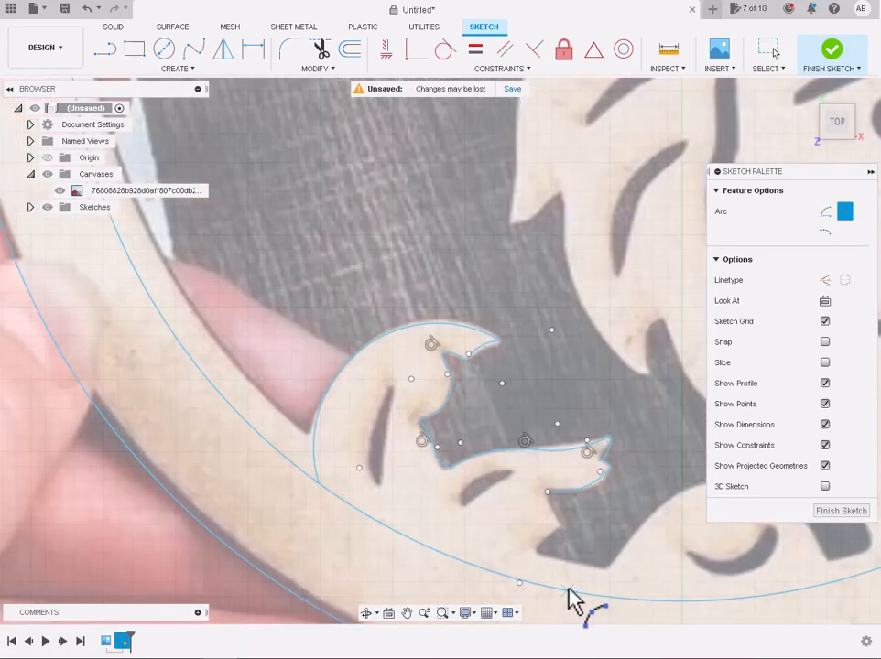
scroll(540, 458, "up", 2)
left_click(554, 495)
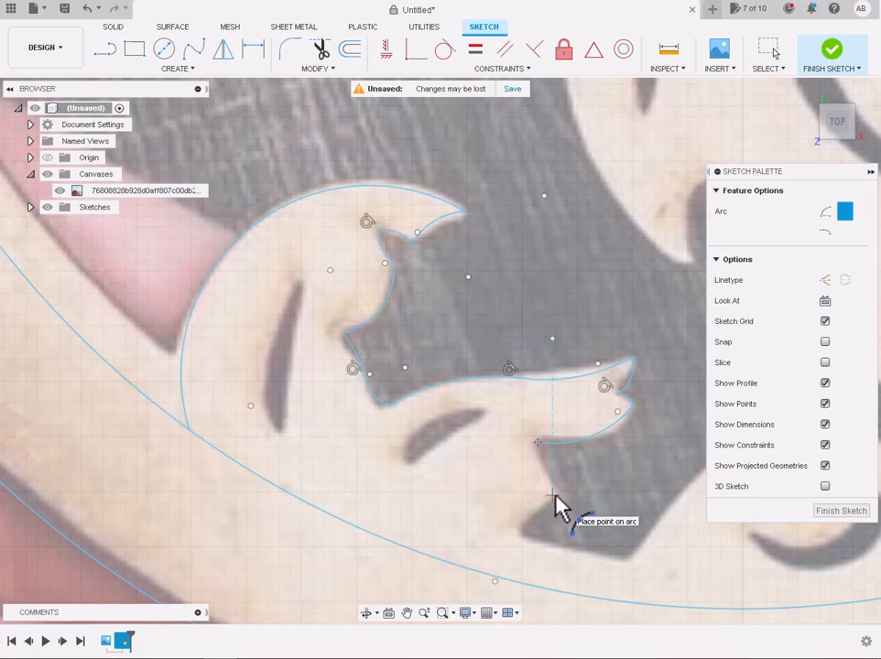
scroll(550, 485, "up", 3)
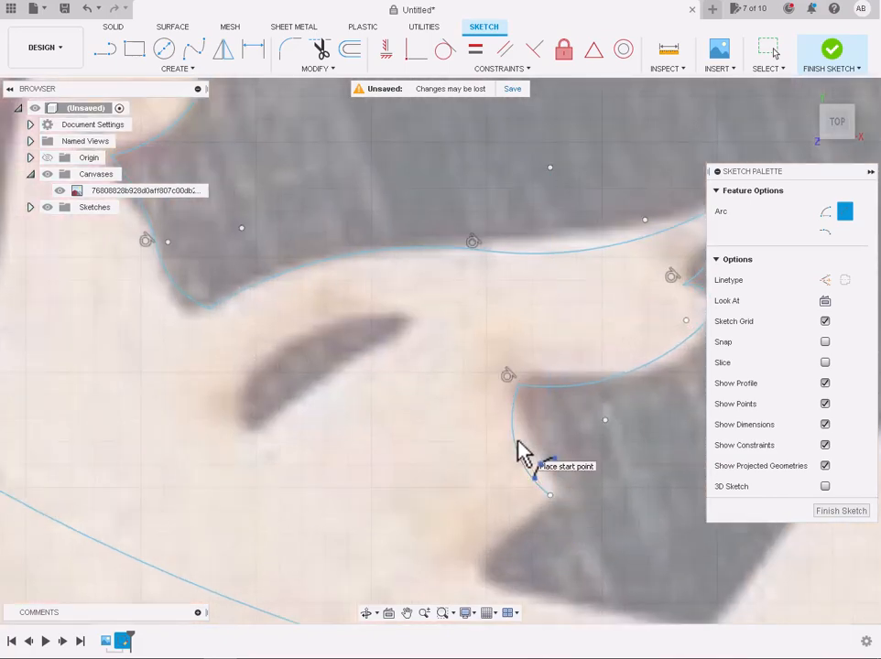
scroll(519, 442, "down", 3)
scroll(527, 453, "up", 3)
Draw a three-point arc from the small point below the horizontal leaf down to the inner circle.
left_click(535, 464)
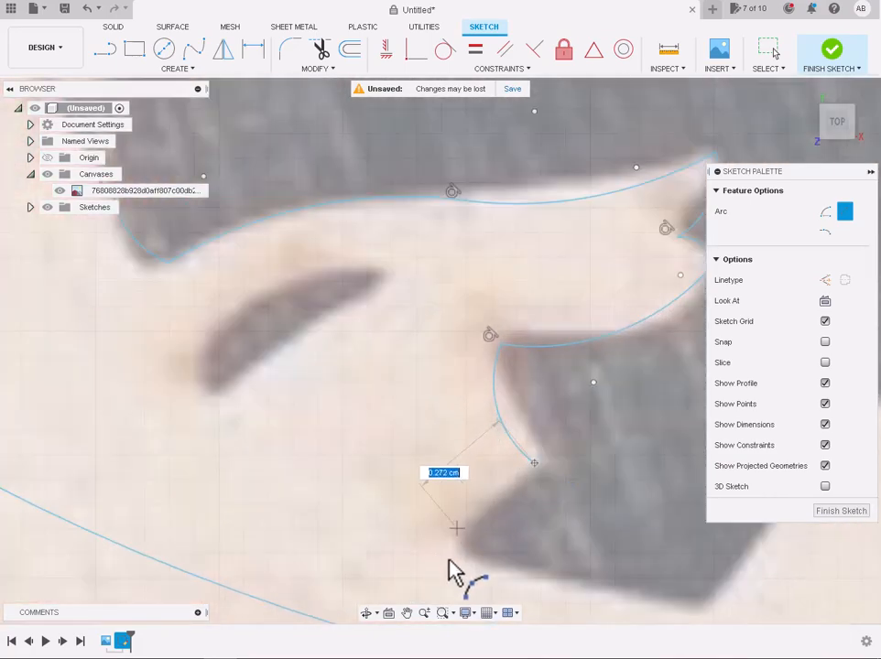
scroll(455, 572, "down", 3)
scroll(432, 521, "up", 4)
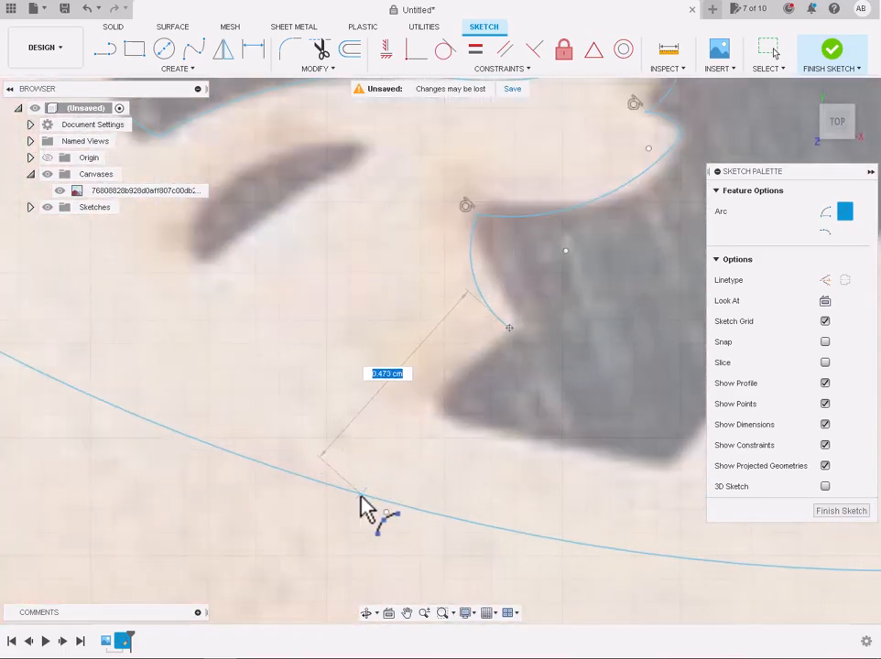
left_click(360, 495)
scroll(436, 393, "down", 3)
Outline the slender vertical cutout inside the curled leaf with two three-point arcs between its lower and upper tips.
scroll(338, 314, "up", 4)
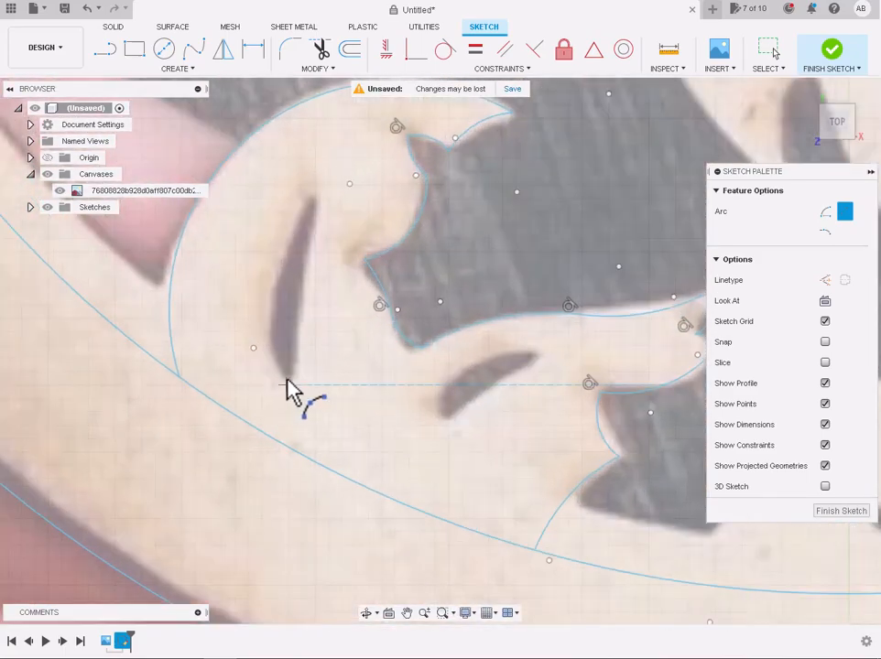
left_click(289, 386)
left_click(311, 198)
left_click(276, 308)
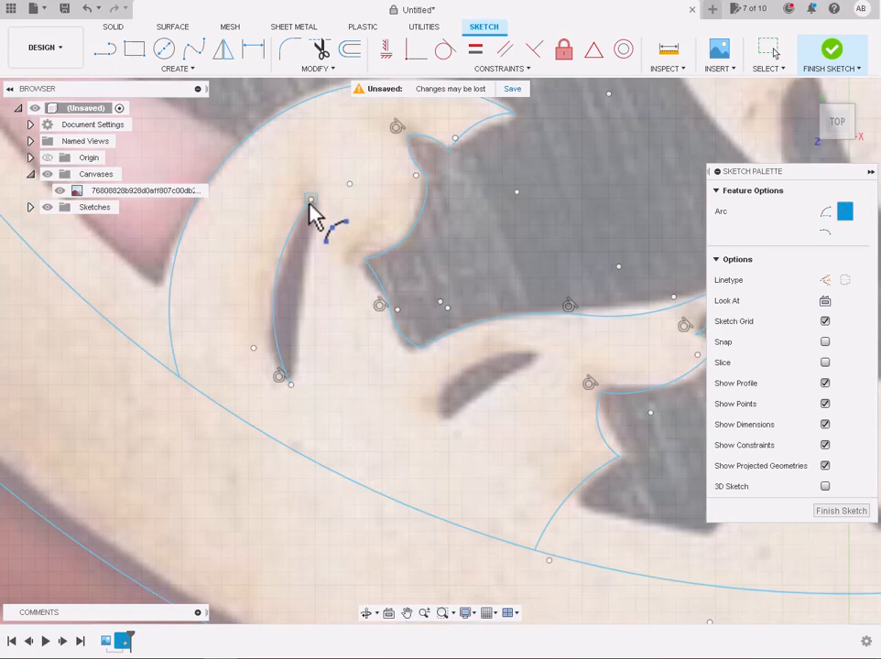
left_click(310, 200)
left_click(290, 384)
scroll(334, 344, "down", 3)
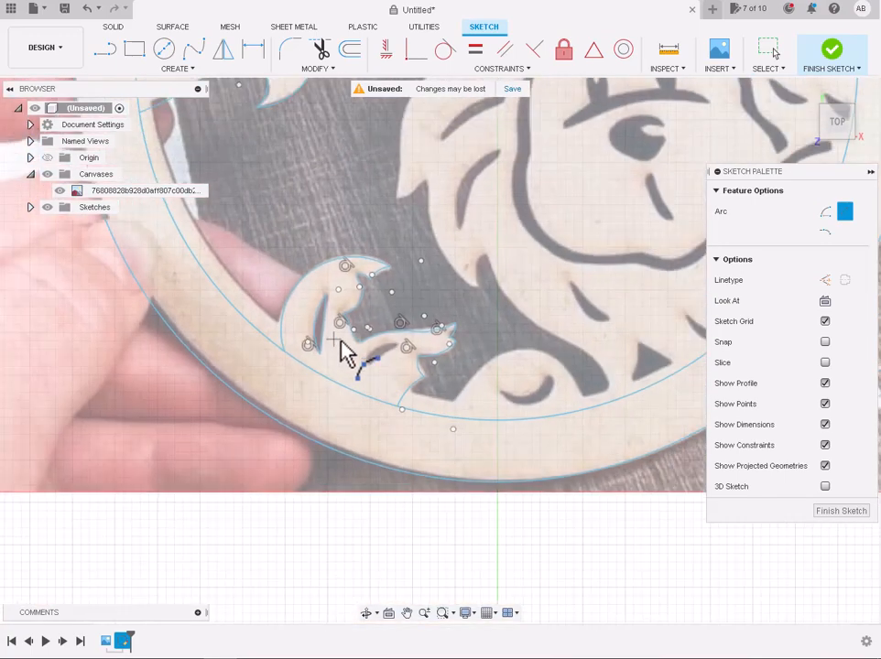
Outline the slanted cutout inside the horizontal leaf with two three-point arcs joining its two ends.
scroll(391, 341, "up", 3)
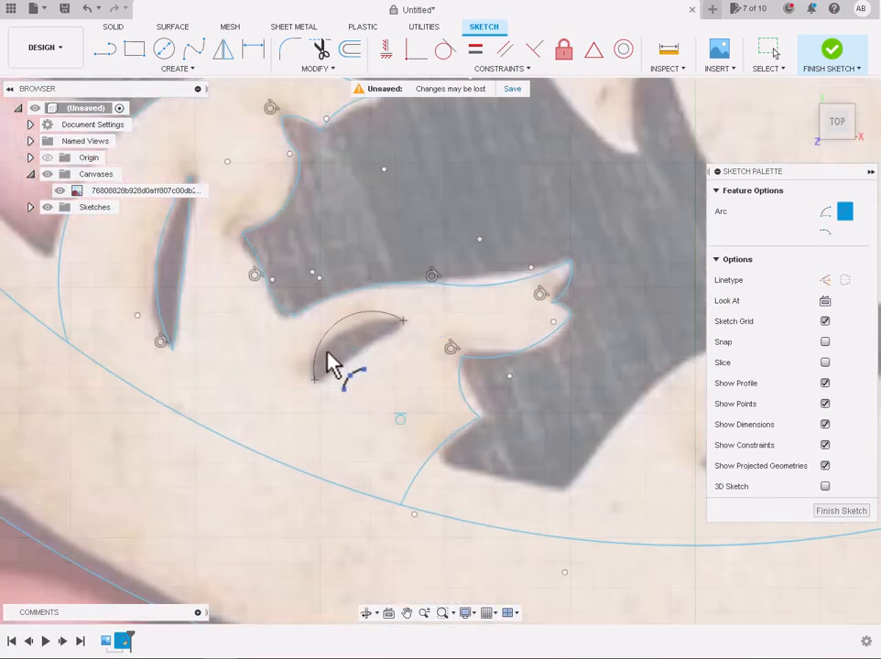
left_click(314, 379)
left_click(403, 319)
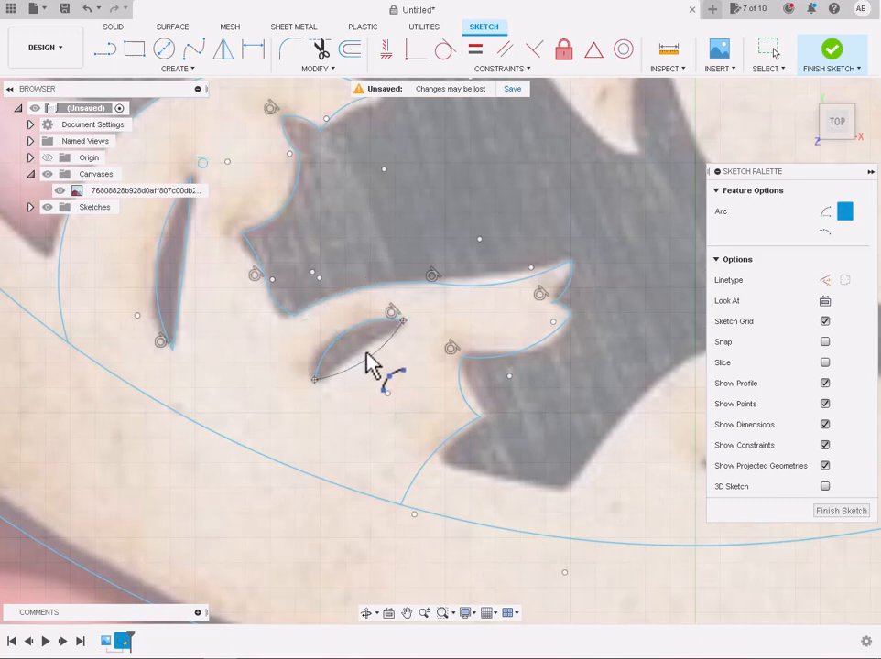
scroll(359, 357, "up", 3)
left_click(356, 354)
scroll(357, 355, "down", 7)
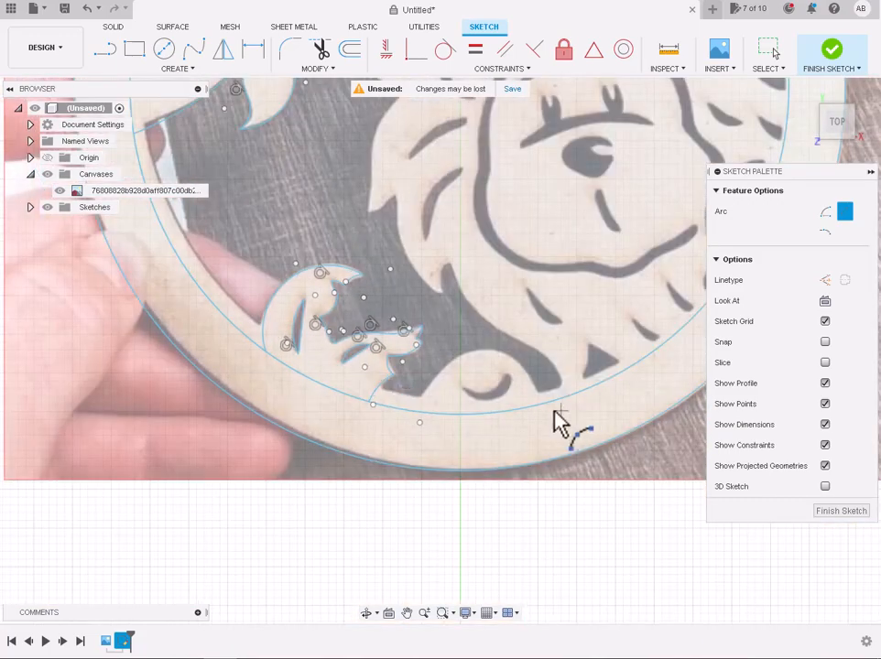
Trace the rounded mound at the ring's bottom with two three-point arcs, from the inner circle over its top and back to the circle.
scroll(464, 406, "up", 4)
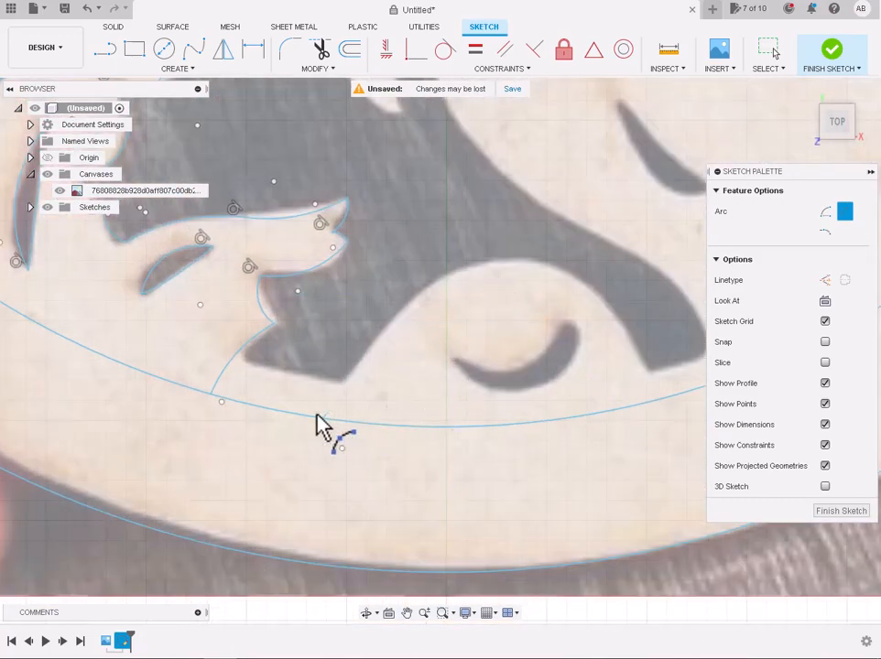
left_click(315, 417)
left_click(499, 262)
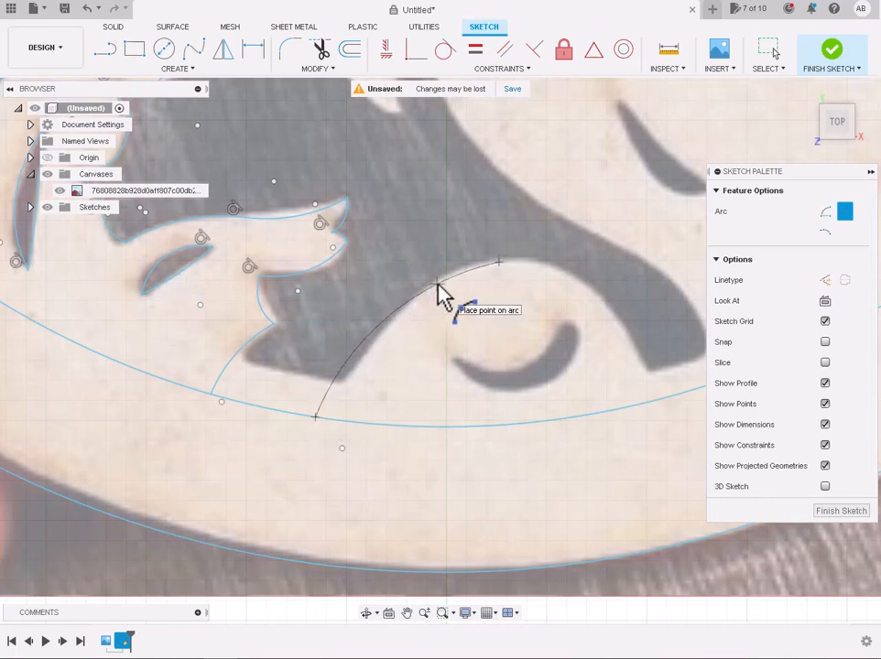
left_click(499, 262)
left_click(669, 396)
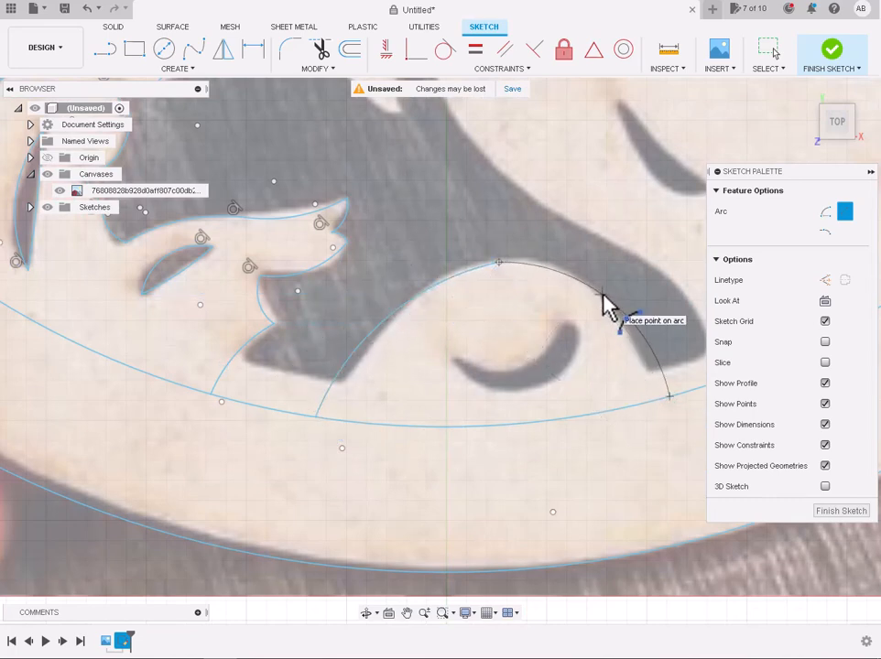
left_click(603, 294)
Draw a three-point arc along the upper edge of the crescent cutout inside the mound, joining its two tips.
left_click(455, 358)
left_click(566, 324)
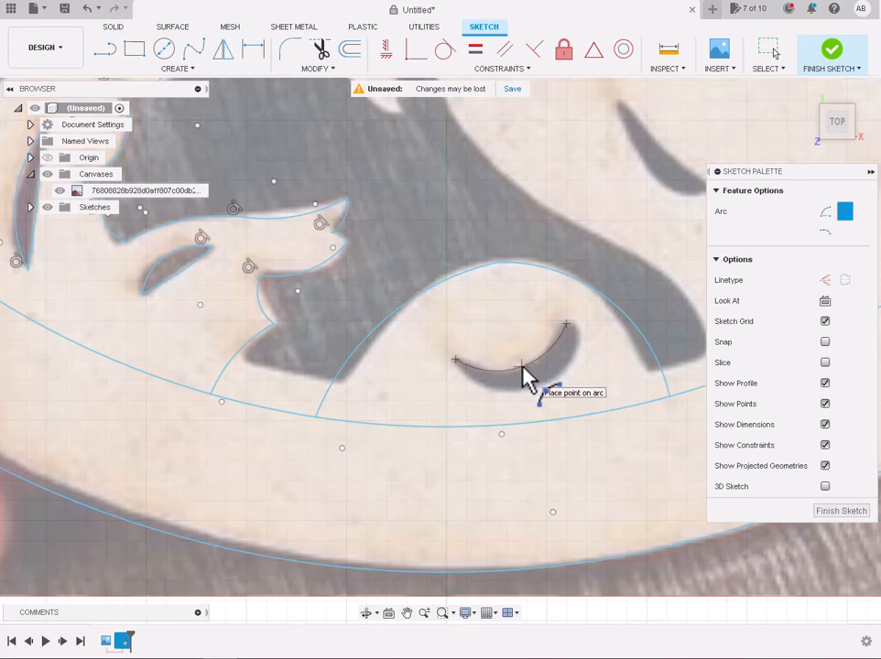
left_click(525, 390)
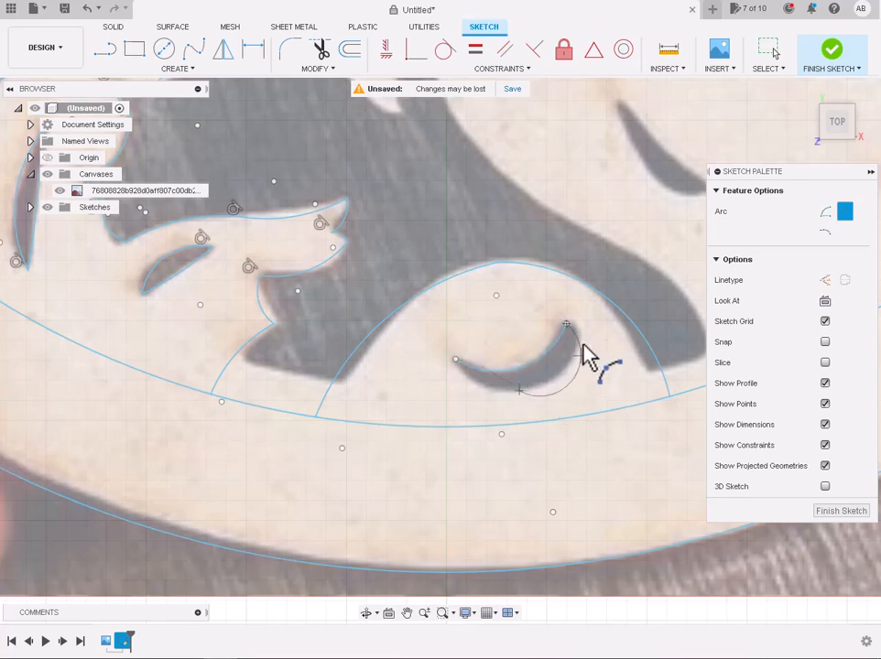
left_click(177, 69)
mouse_move(114, 127)
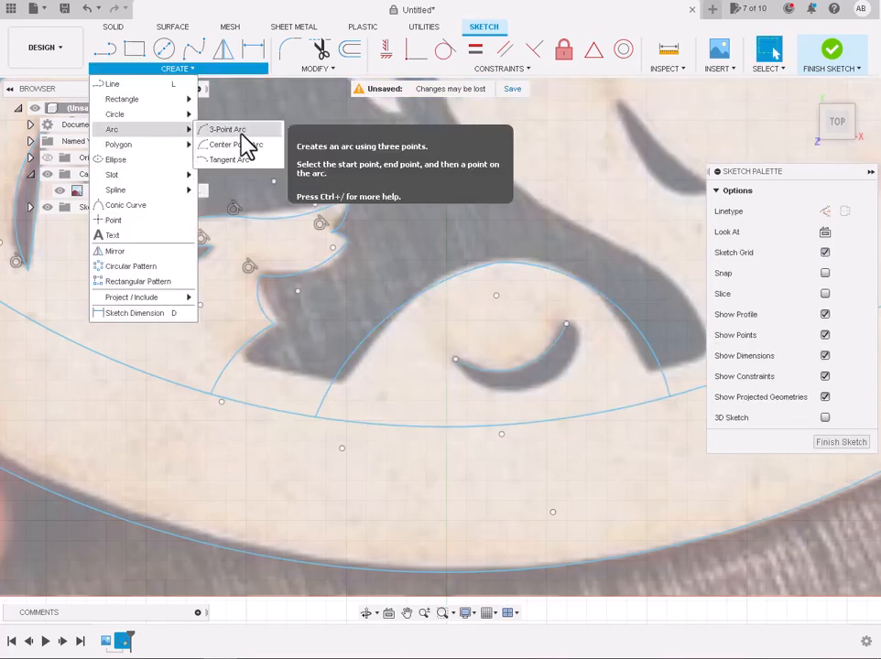
left_click(245, 144)
left_click(566, 325)
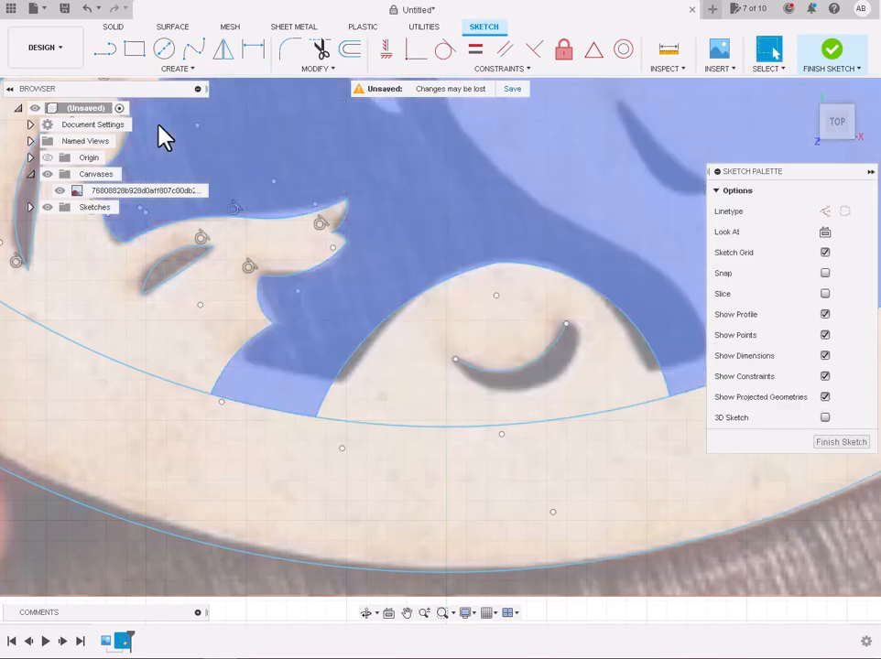
Close the crescent cutout inside the mound with two three-point arcs, one around its blunt tip and one along its lower edge.
left_click(178, 68)
mouse_move(114, 129)
left_click(240, 138)
left_click(568, 325)
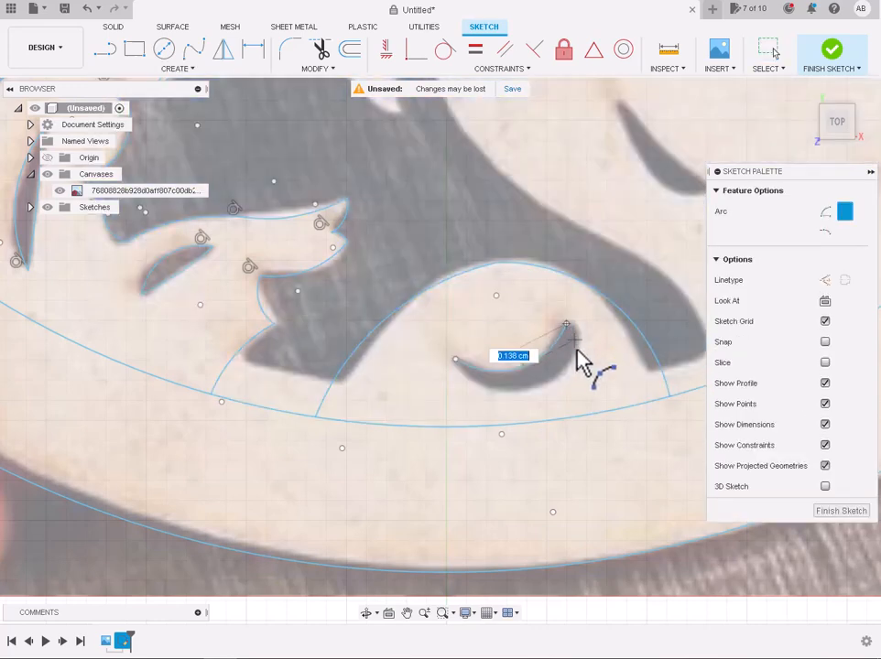
scroll(577, 341, "up", 4)
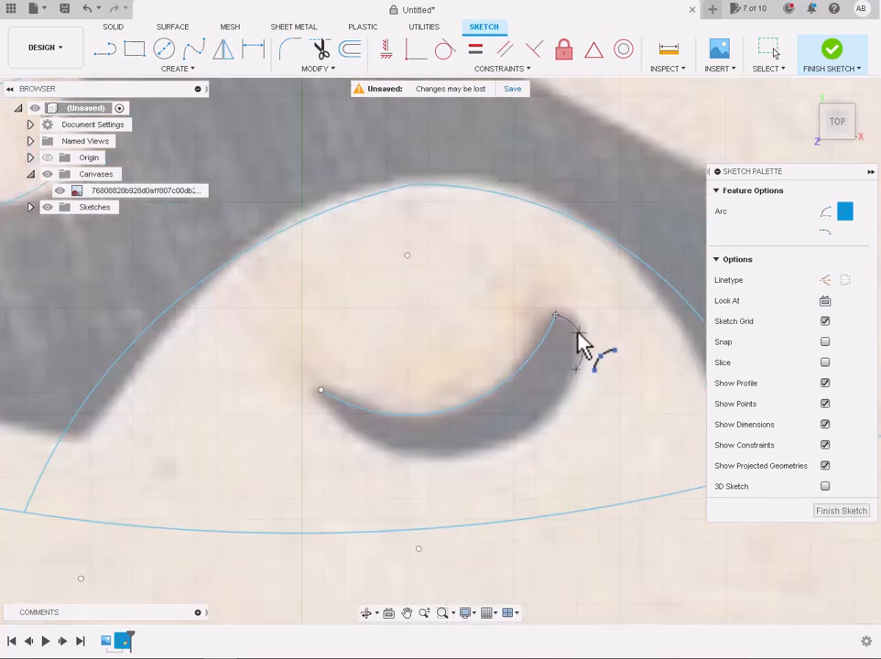
scroll(577, 331, "down", 3)
left_click(418, 385)
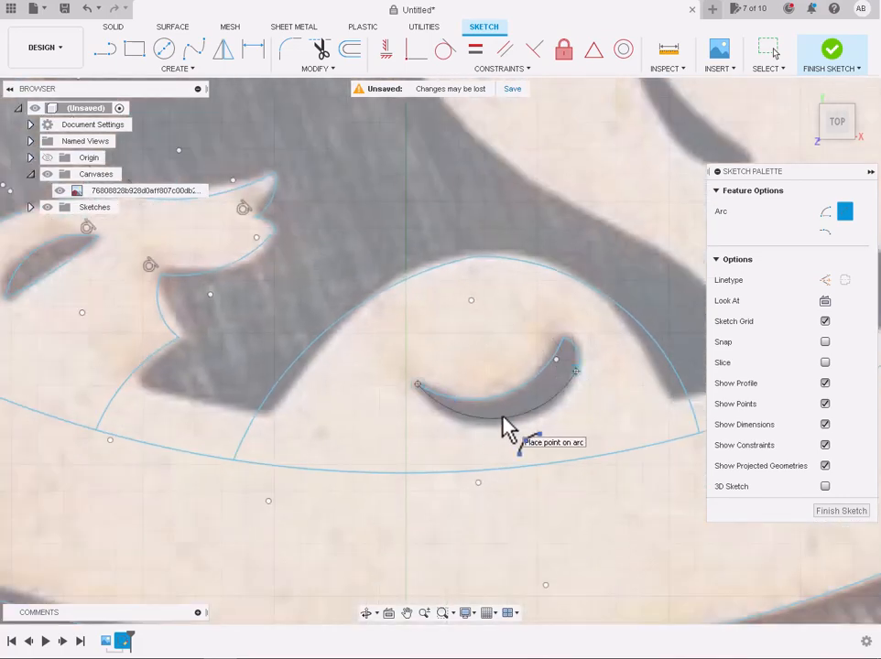
left_click(510, 428)
Trace the lion's lower mane edge above the mound with two three-point arcs from the inner circle up to the first mane notch.
scroll(507, 423, "down", 5)
scroll(549, 416, "up", 4)
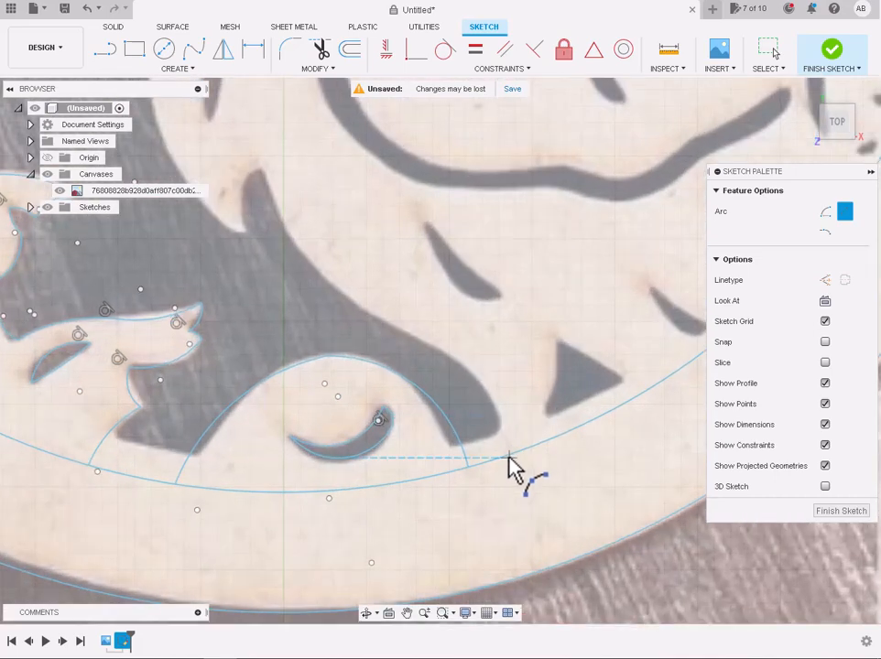
left_click(500, 457)
left_click(419, 338)
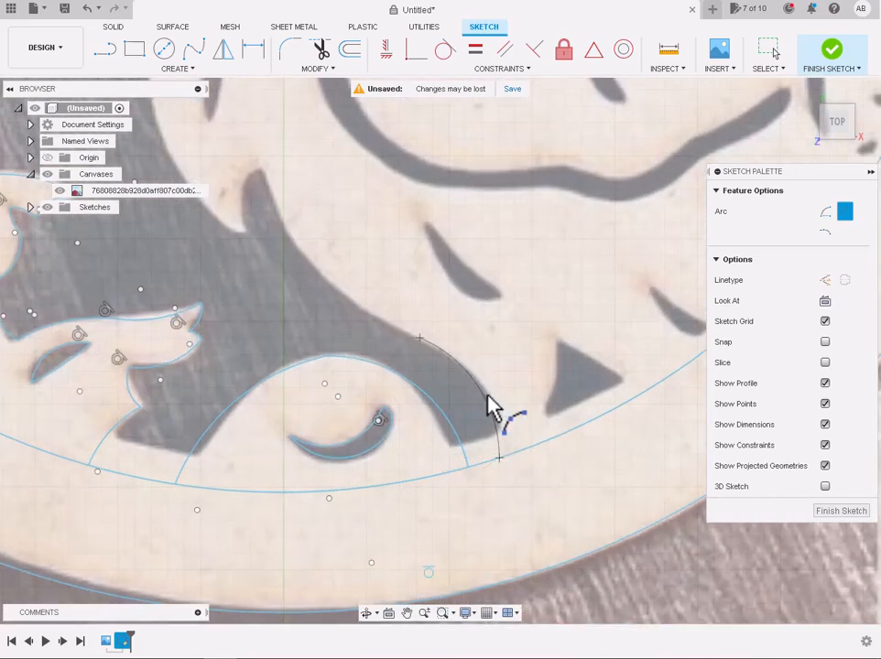
left_click(488, 396)
scroll(487, 396, "down", 3)
left_click(442, 360)
left_click(350, 262)
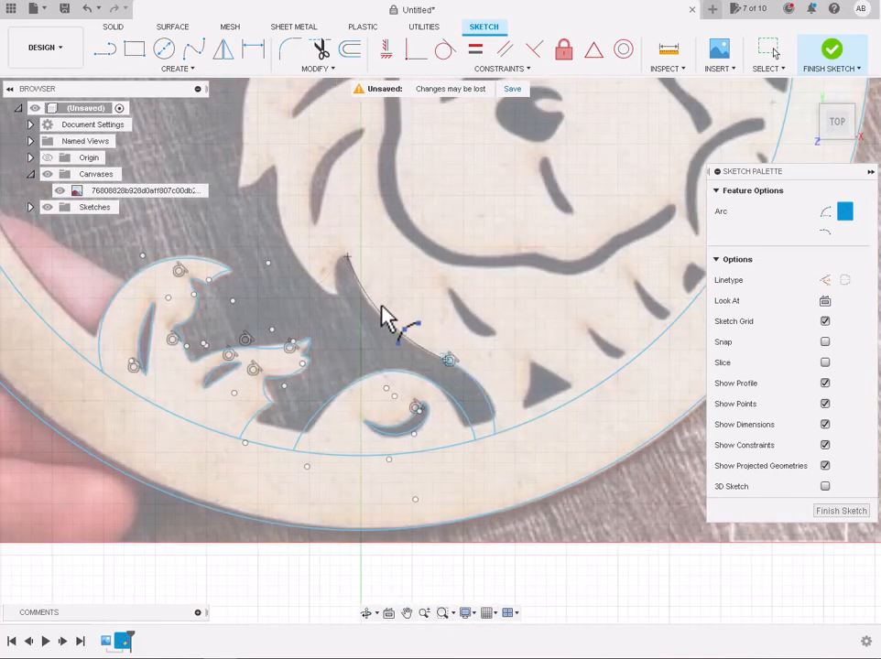
scroll(396, 337, "up", 3)
left_click(389, 323)
Draw a three-point arc from the first mane notch down its other side to the tip of the adjoining lock.
scroll(389, 320, "down", 3)
scroll(387, 272, "up", 3)
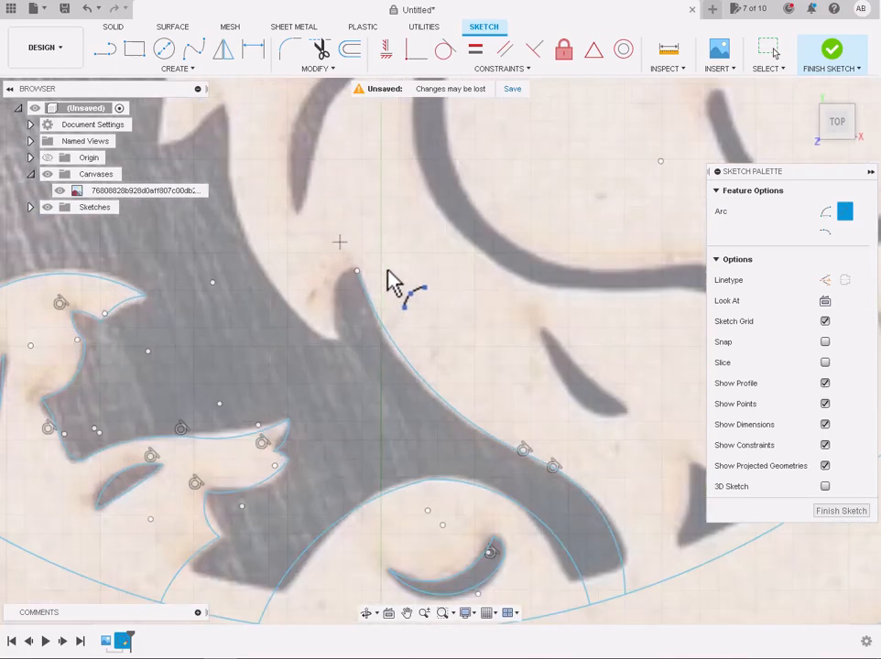
left_click(357, 270)
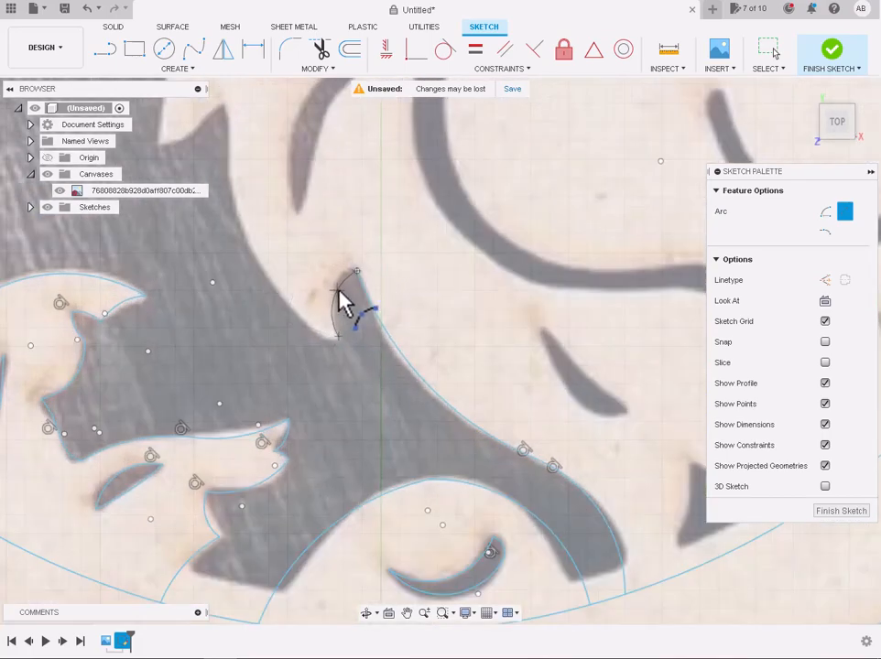
Try to trace the outer mane edge with three long three-point arcs from the lower lock's tip over the next notch and spike.
scroll(314, 276, "down", 3)
scroll(312, 275, "up", 3)
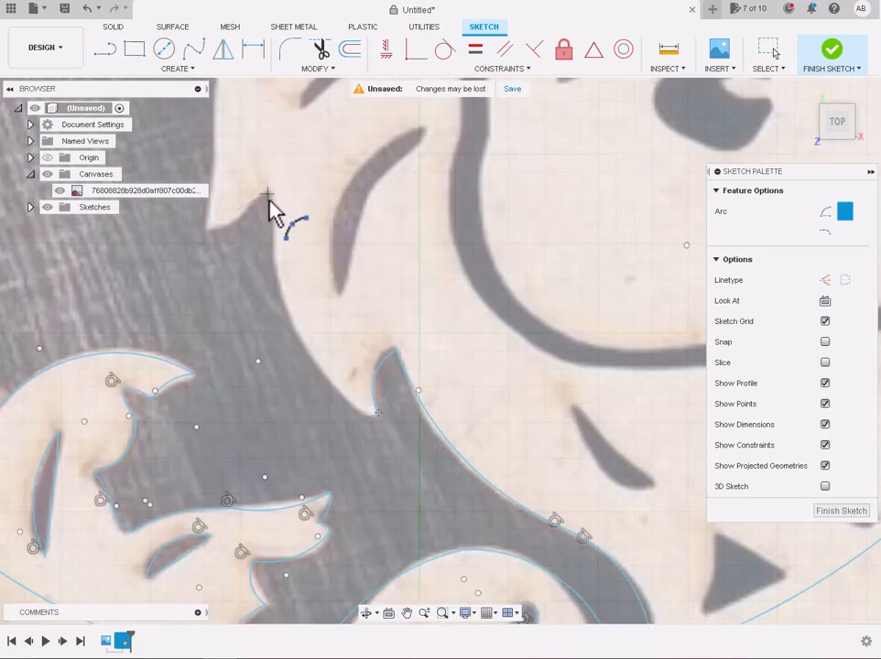
scroll(293, 237, "up", 2)
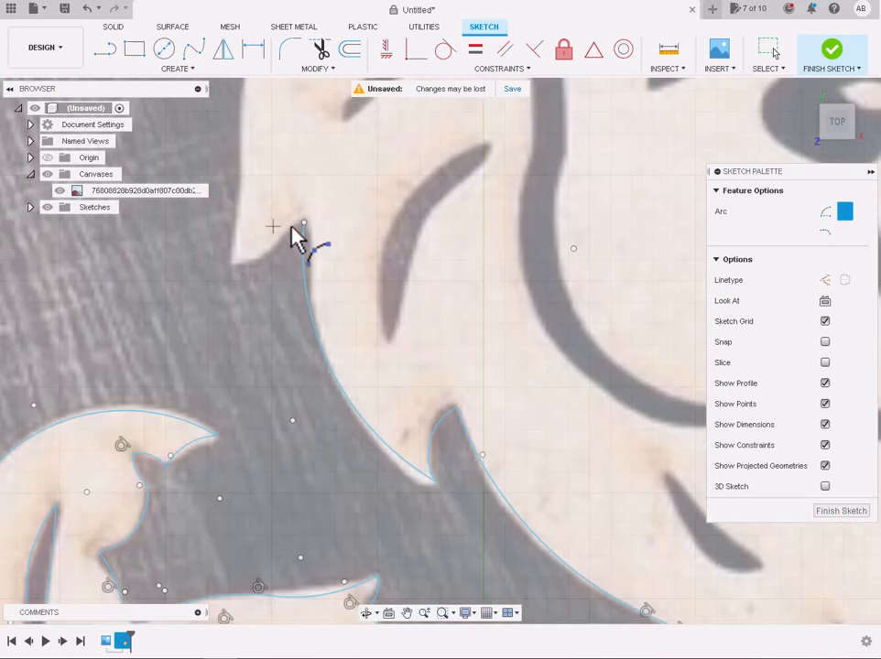
left_click(236, 263)
scroll(256, 223, "down", 3)
scroll(262, 320, "up", 3)
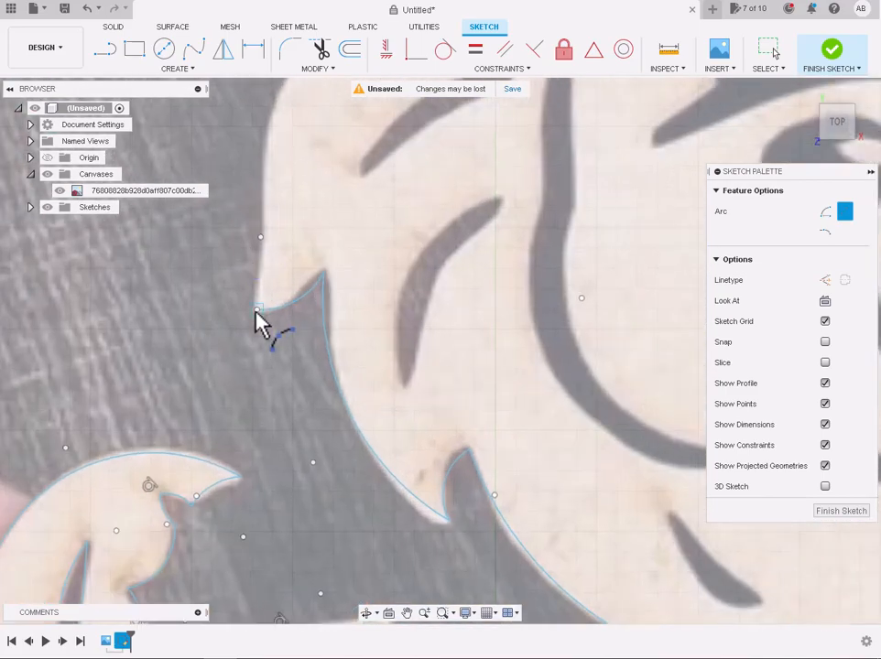
scroll(261, 295, "down", 3)
scroll(272, 207, "up", 3)
scroll(363, 118, "up", 3)
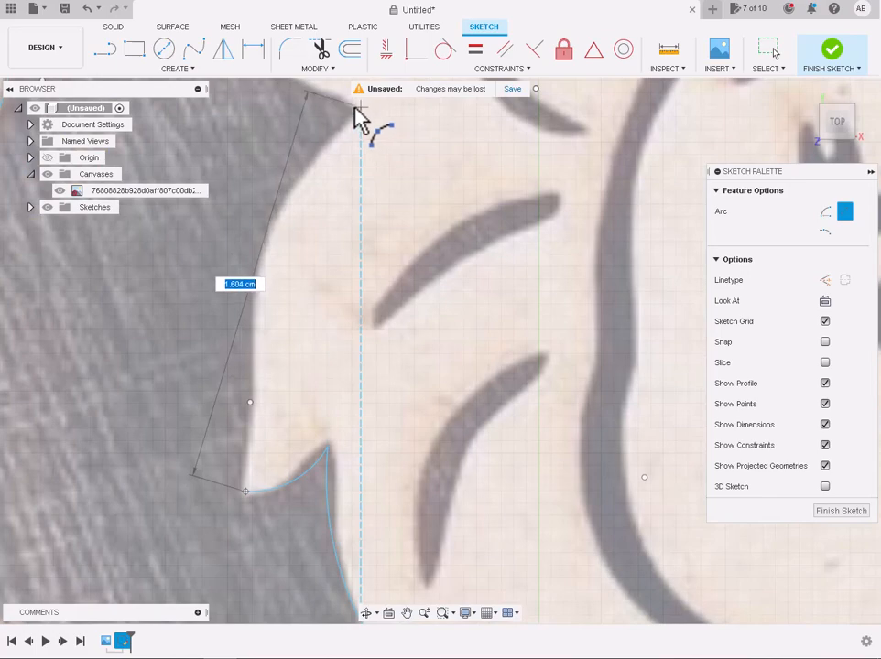
left_click(264, 260)
scroll(262, 265, "down", 3)
scroll(265, 271, "down", 1)
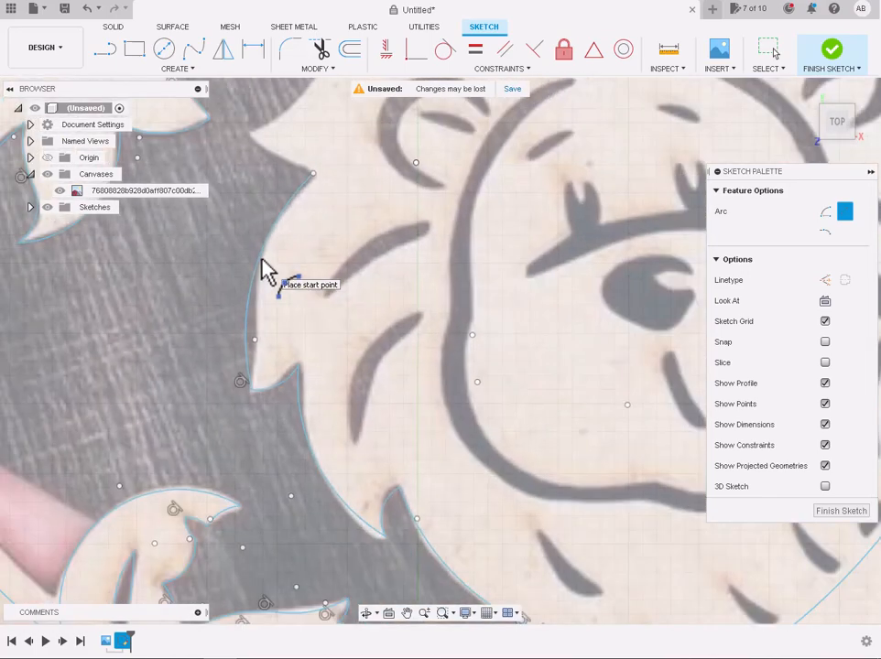
key("Escape")
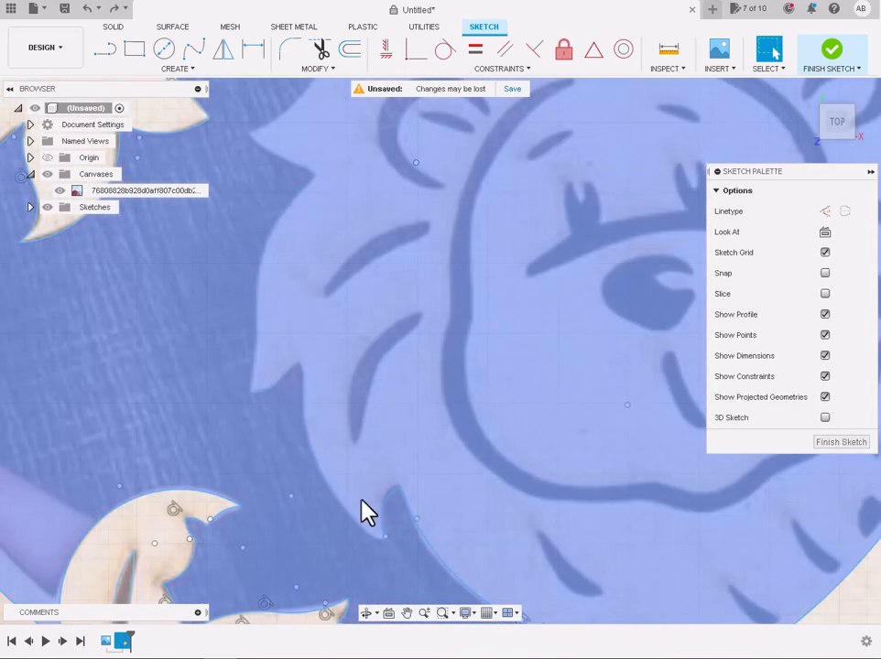
Draw a three-point arc from the lower lock's tip along its outer edge, ending short of the next mane notch.
scroll(375, 540, "up", 2)
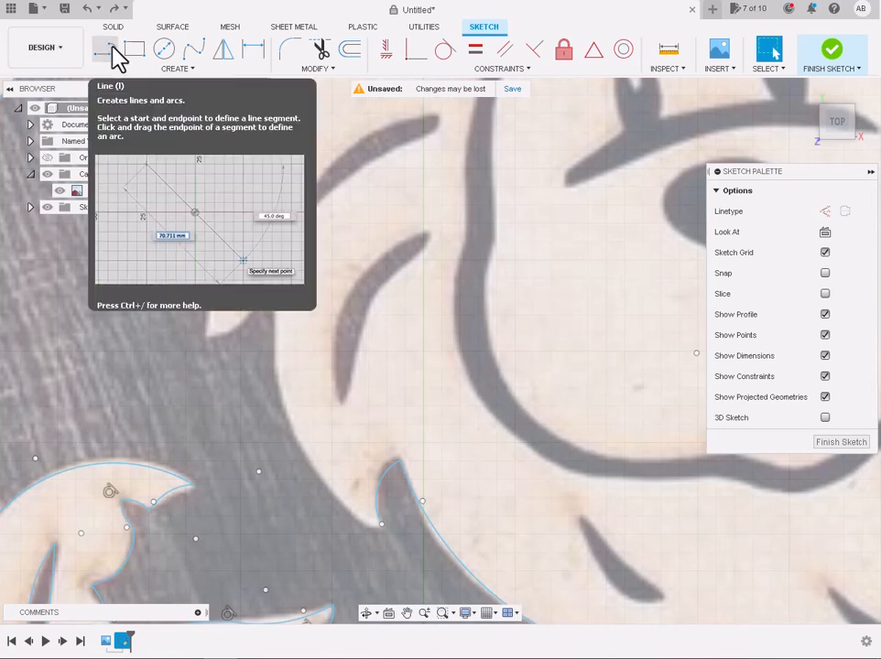
left_click(183, 68)
mouse_move(111, 128)
left_click(224, 130)
left_click(381, 525)
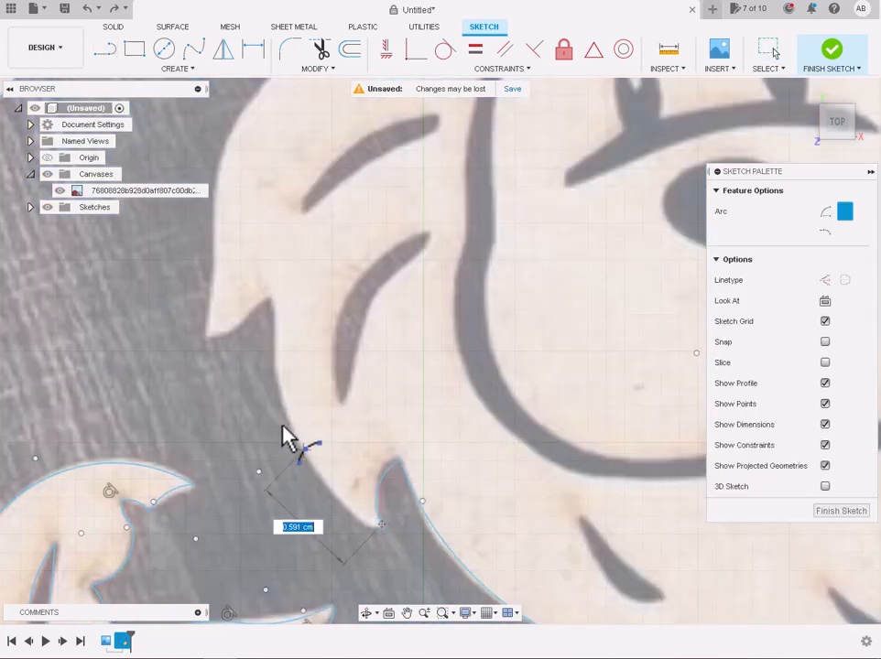
left_click(274, 375)
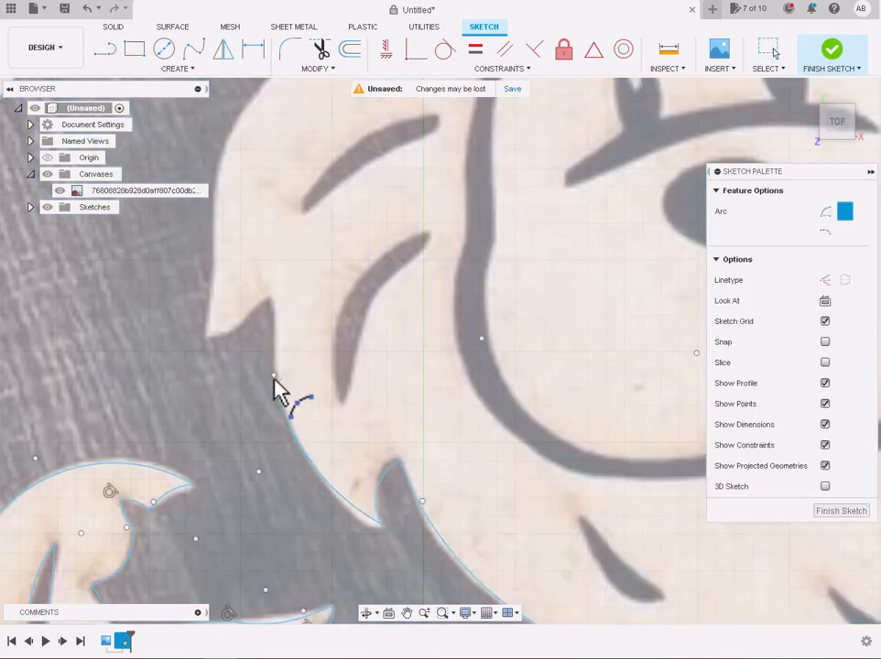
Delete the short arc between the lower lock's outer-edge arc and the second mane notch.
scroll(271, 309, "up", 3)
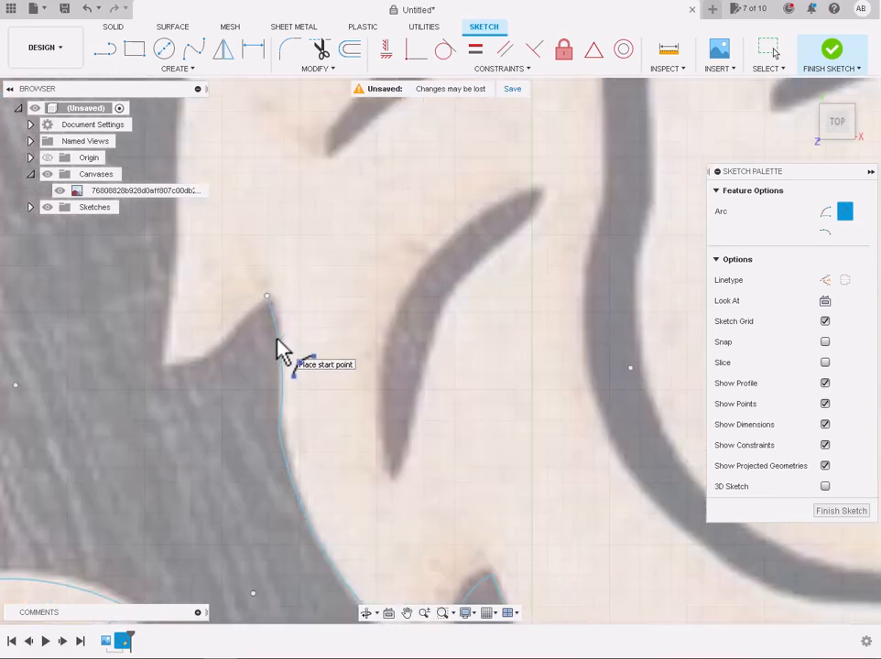
key("Escape")
left_click(278, 339)
key("Delete")
Draw a short three-point arc from the end of the lower lock's outer-edge arc up to the second mane notch.
left_click(178, 68)
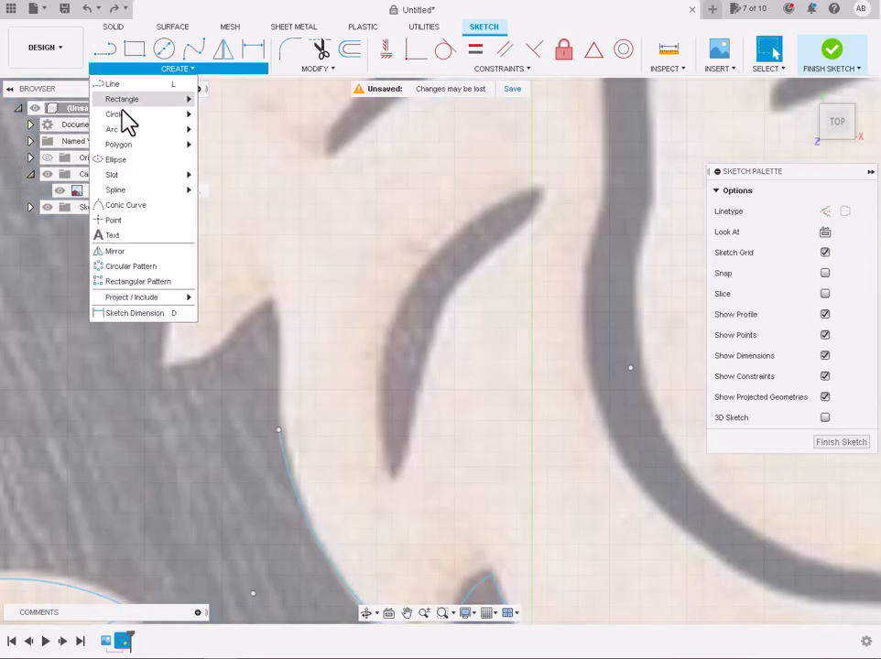
mouse_move(119, 129)
left_click(240, 130)
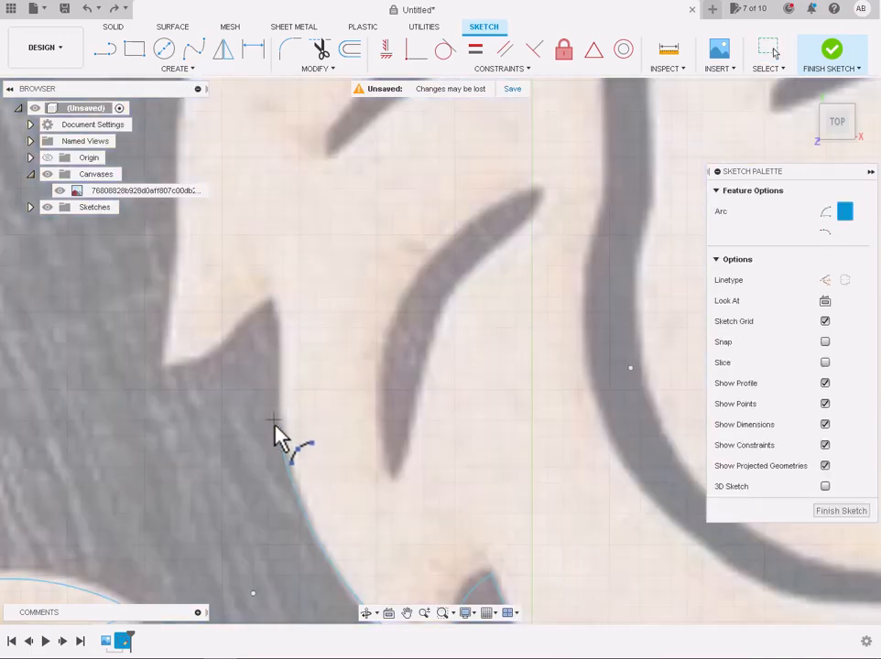
left_click(269, 300)
scroll(277, 348, "up", 3)
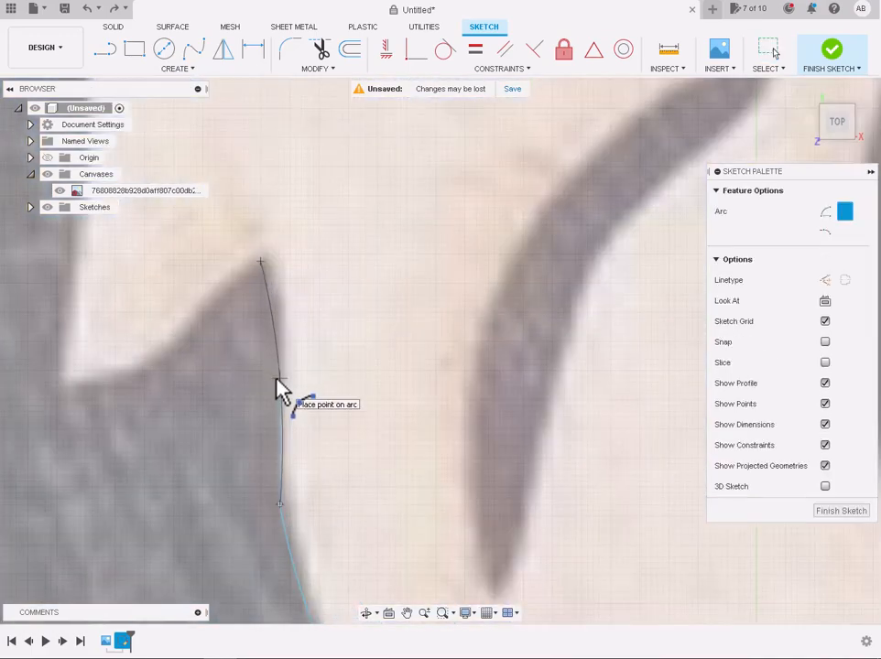
left_click(277, 379)
Draw a three-point arc from the second mane notch down to the tip of the downward-pointing spike beside it.
scroll(270, 351, "down", 3)
left_click(264, 297)
left_click(151, 366)
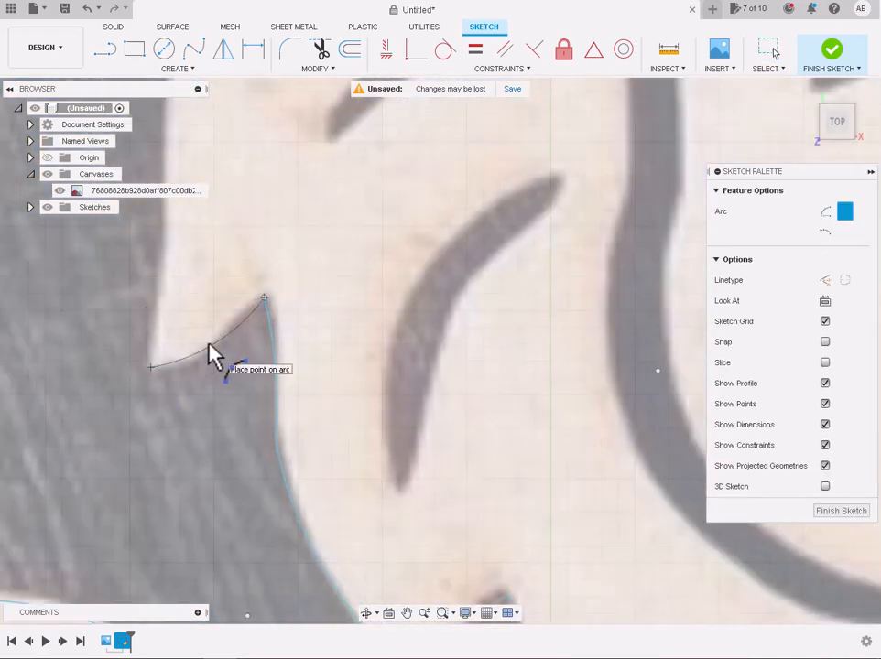
left_click(209, 343)
Trace the mane's outer side above the spike with two three-point arcs, the first spanning about 0.86 cm, up to the third notch.
scroll(208, 343, "down", 4)
scroll(167, 289, "up", 3)
left_click(211, 402)
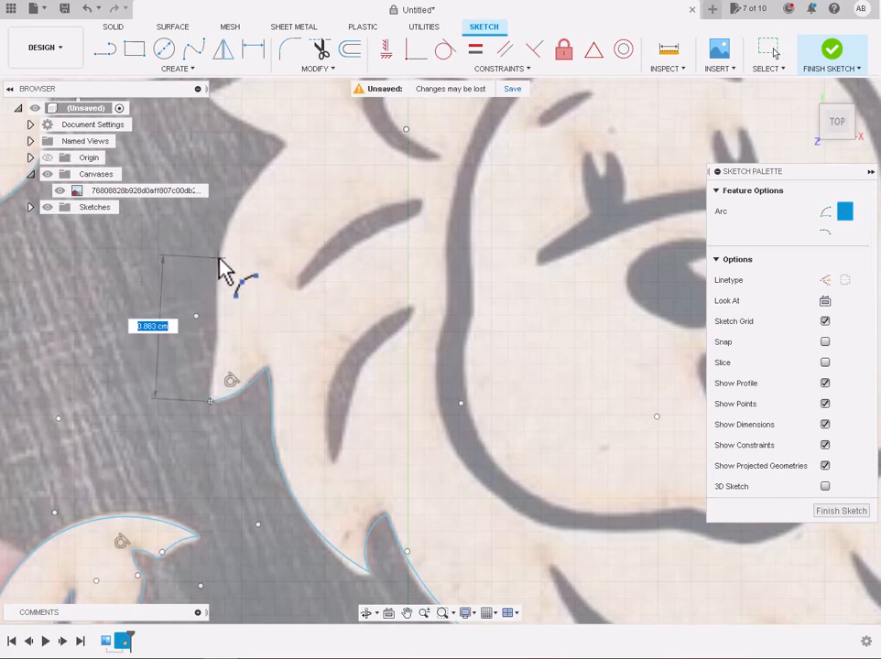
left_click(220, 260)
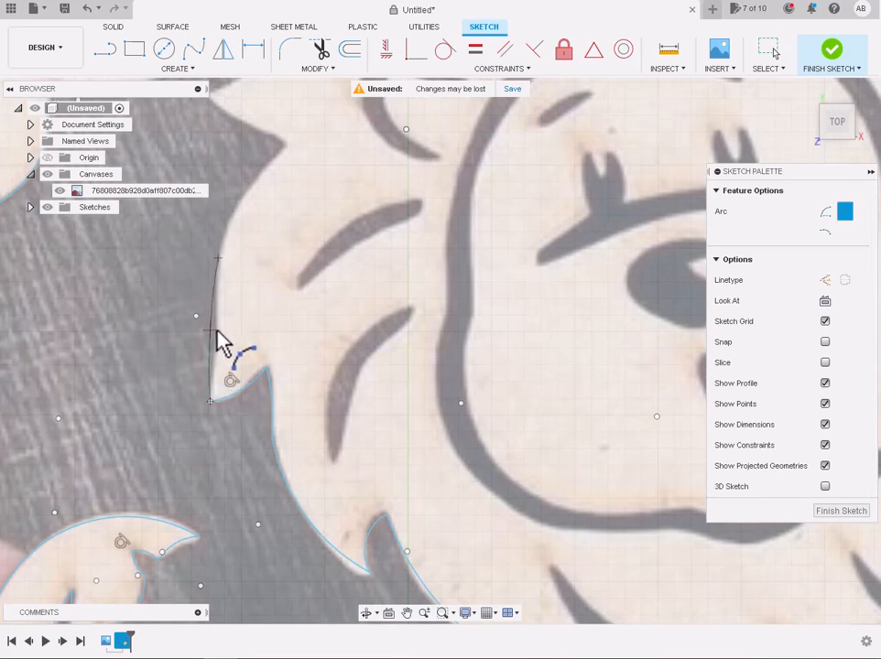
left_click(284, 147)
left_click(247, 201)
Draw a three-point arc from the third mane notch out to the tip of the sideways-pointing lock beside the ear.
scroll(246, 200, "up", 2)
scroll(245, 201, "down", 3)
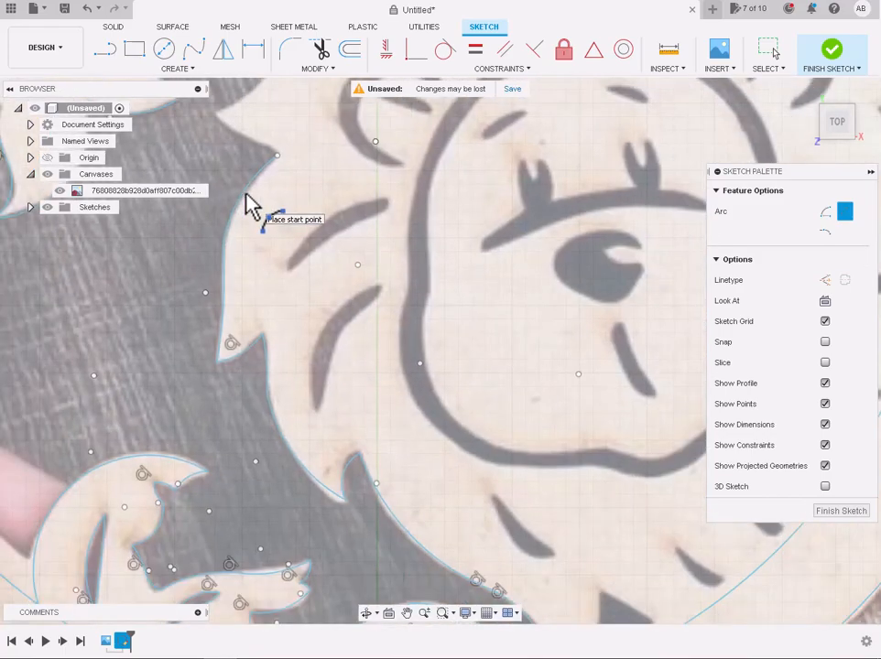
scroll(227, 142, "up", 5)
left_click(388, 306)
left_click(252, 214)
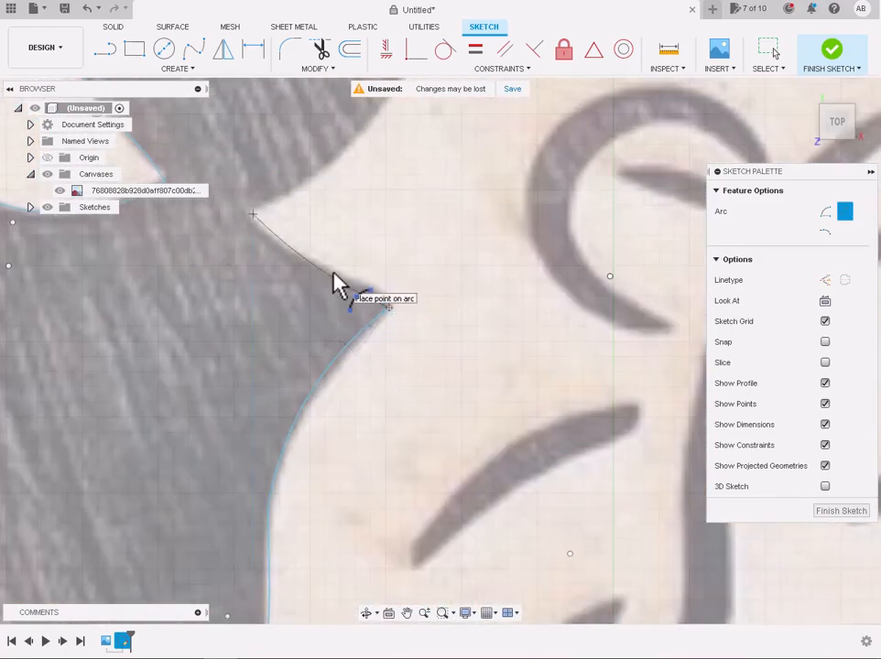
left_click(334, 273)
Trace the sideways lock's upper edge with two three-point arcs, the first spanning about 0.93 cm, ending at the base of the top tuft.
scroll(334, 273, "down", 3)
scroll(334, 213, "up", 2)
left_click(236, 347)
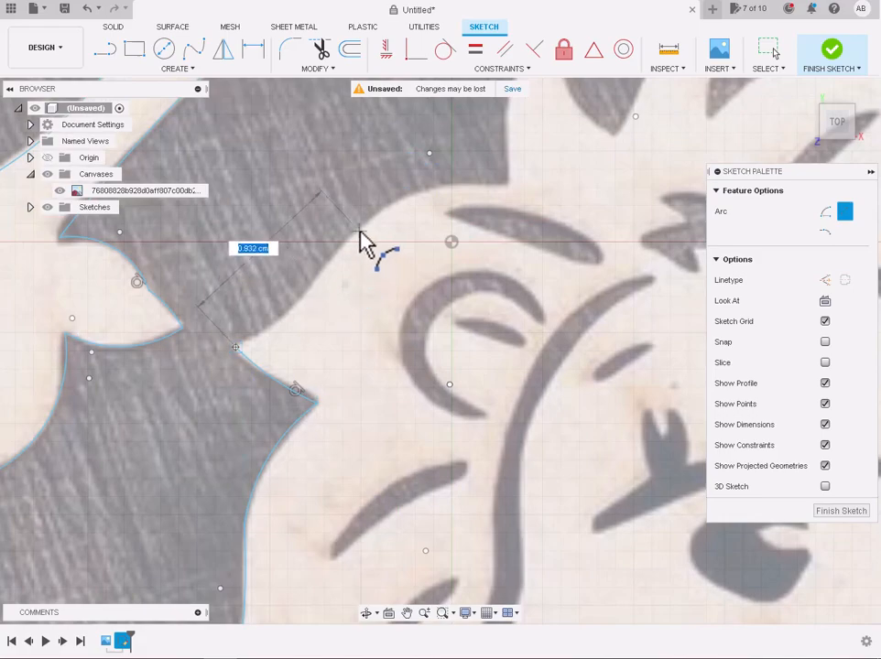
left_click(358, 231)
left_click(298, 306)
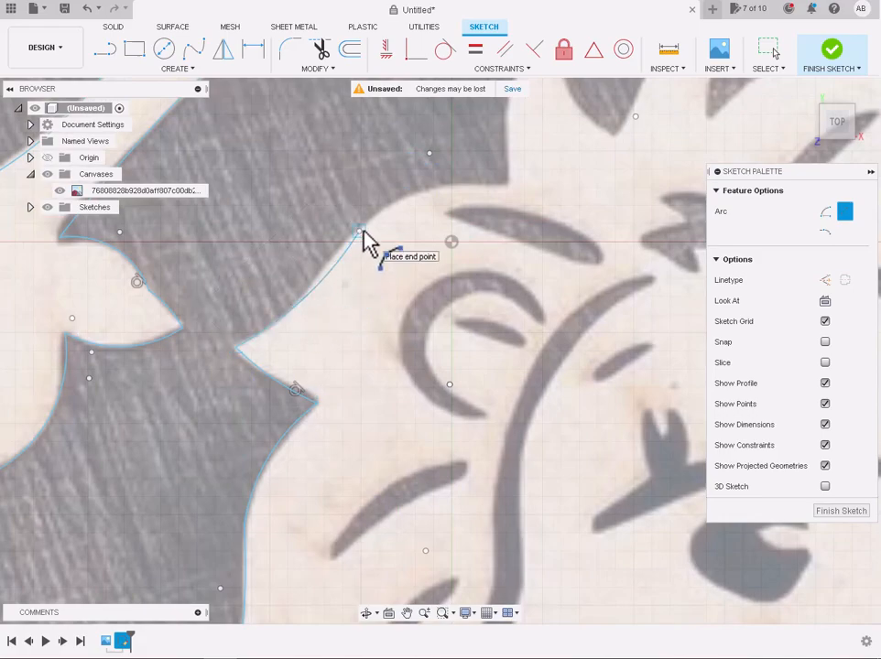
left_click(506, 185)
left_click(432, 195)
Draw a three-point arc from the base of the top tuft up its outer edge to the first spike's tip.
scroll(432, 196, "down", 5)
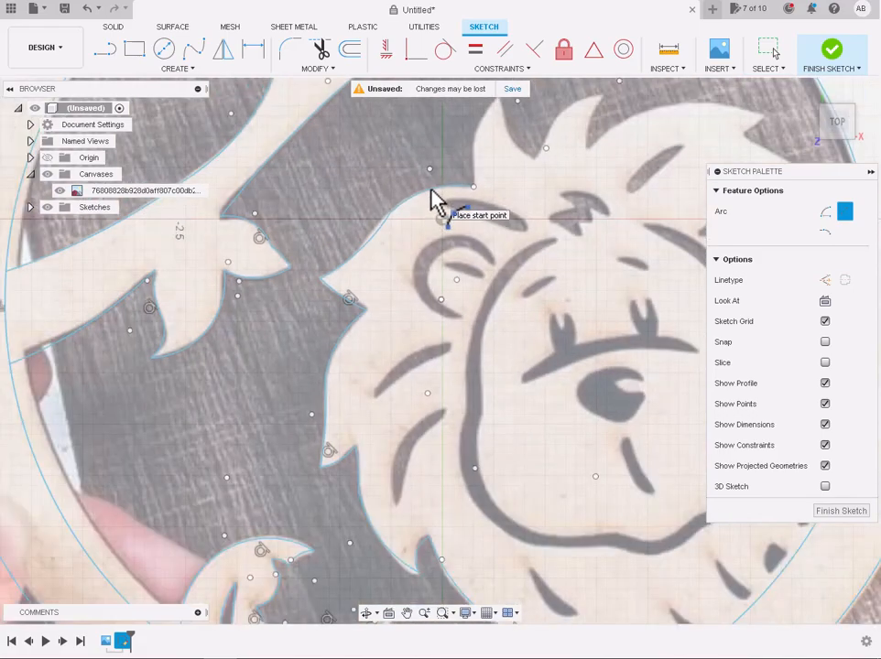
scroll(367, 408, "up", 5)
left_click(366, 403)
left_click(432, 165)
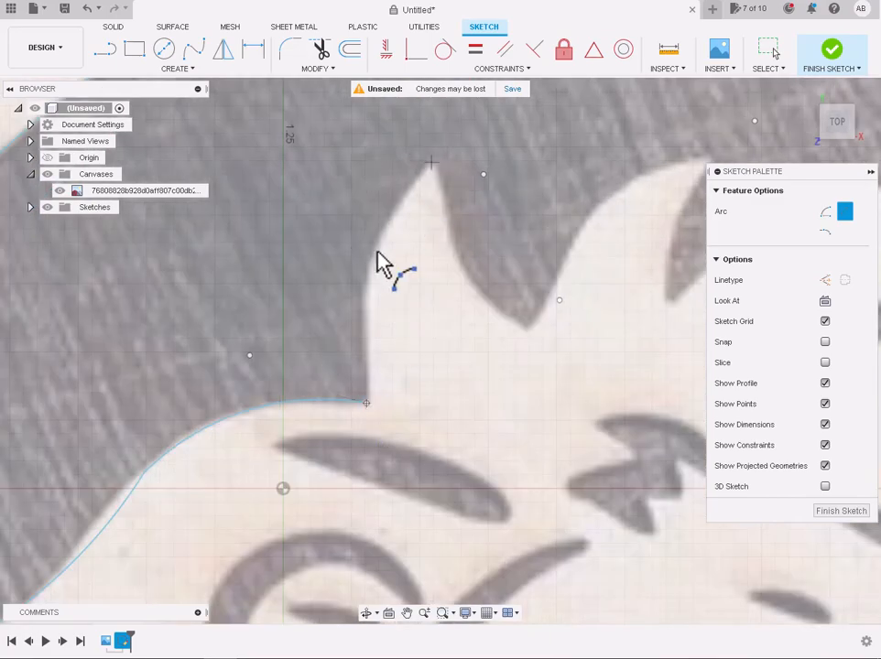
left_click(377, 256)
Draw a three-point arc spanning about 0.7 cm from the first tuft spike's tip down to the notch before the second spike.
left_click(432, 164)
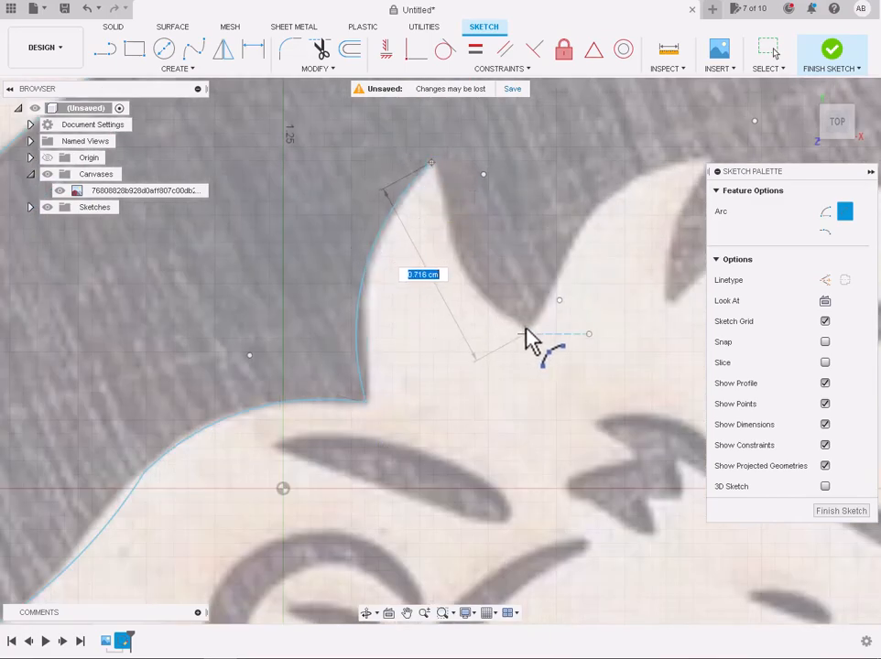
left_click(525, 326)
left_click(465, 269)
scroll(466, 269, "down", 3)
scroll(449, 335, "up", 3)
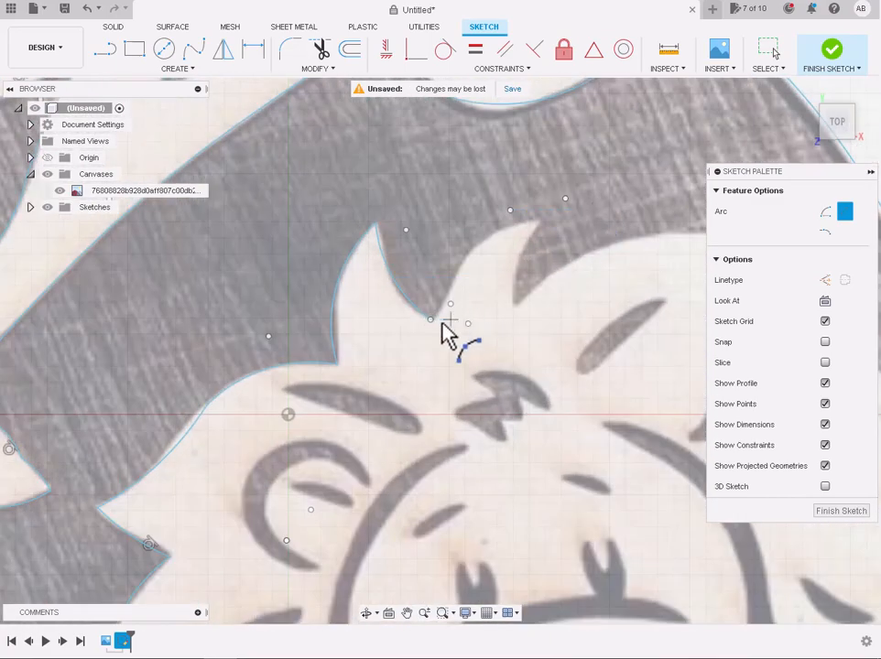
left_click(435, 328)
scroll(435, 329, "up", 2)
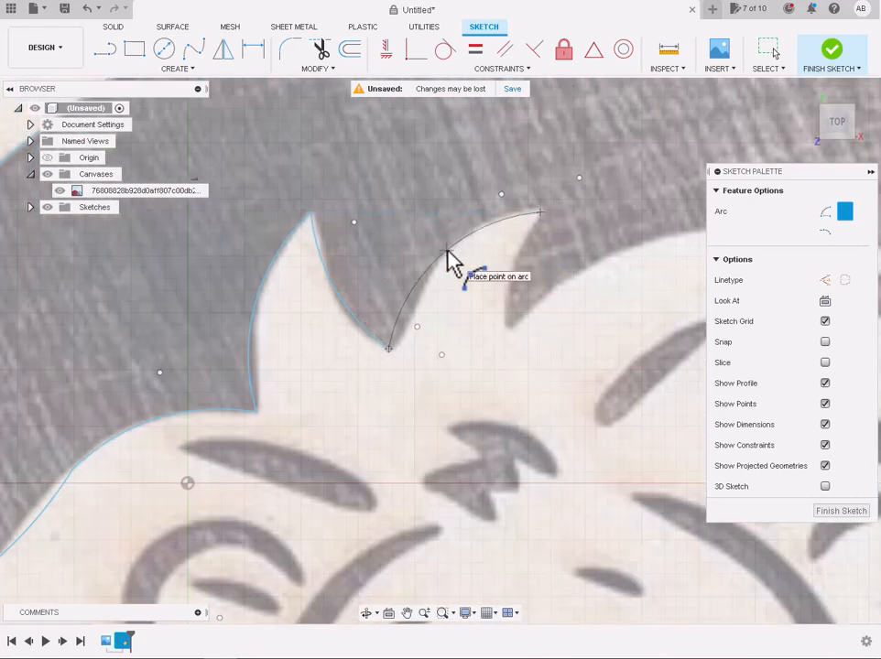
key("Escape")
Trace the second tuft spike's outer edge from the notch to its tip with two three-point arcs meeting partway up.
left_click(174, 68)
mouse_move(160, 129)
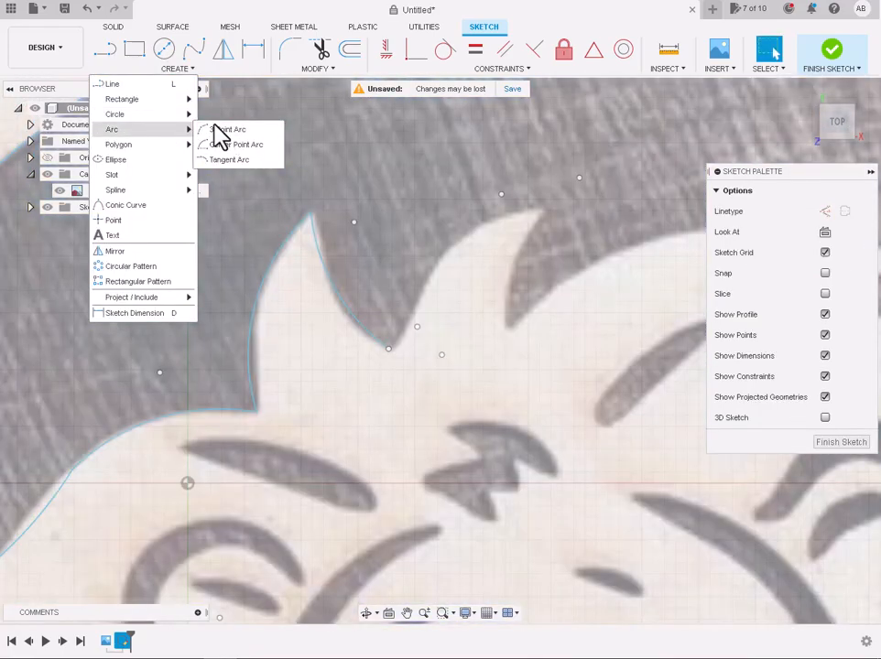
left_click(220, 130)
left_click(440, 265)
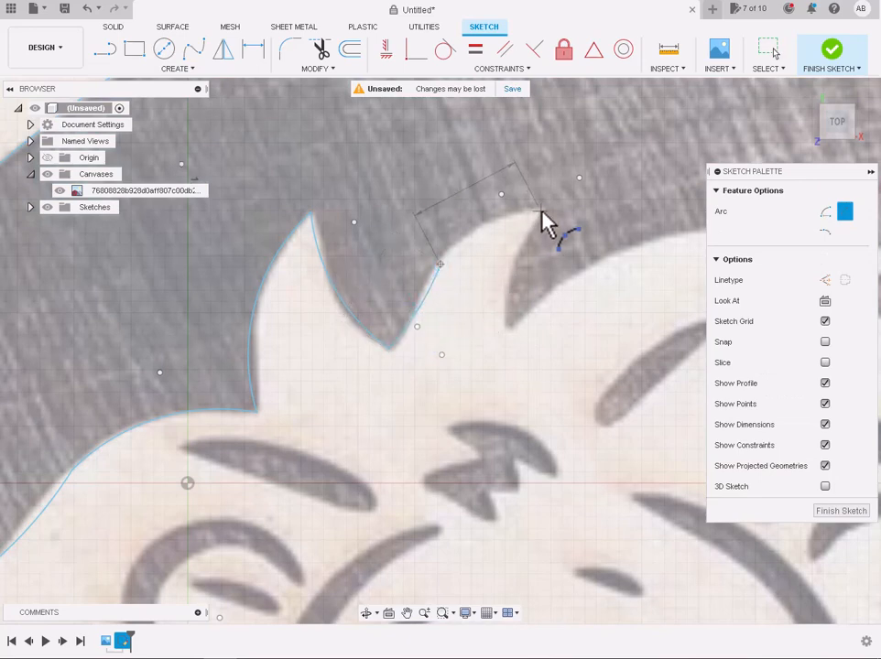
left_click(540, 212)
Draw a three-point arc from the second tuft spike's tip down to the notch where the rounded crown begins.
left_click(519, 331)
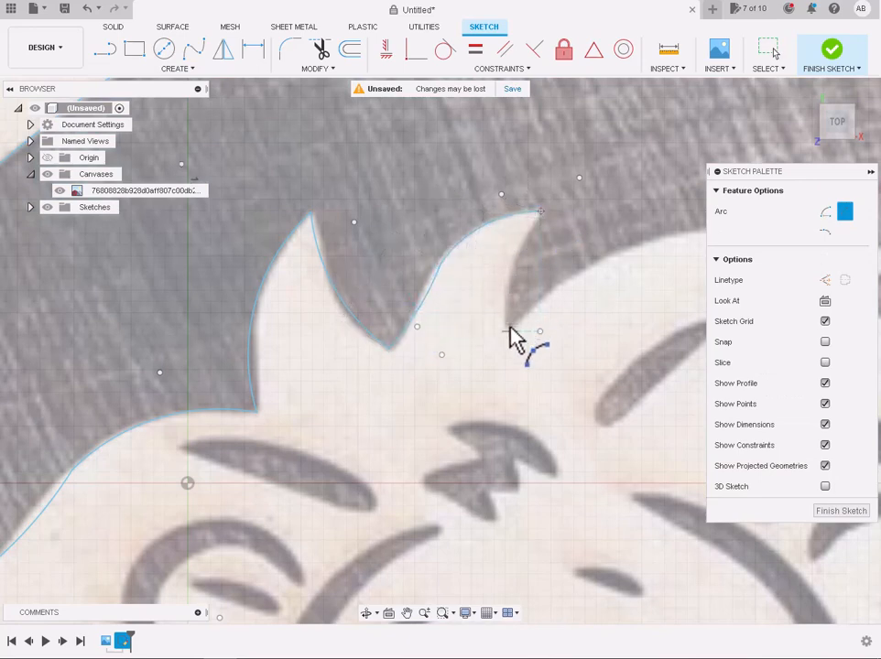
scroll(540, 275, "down", 5)
scroll(560, 264, "up", 4)
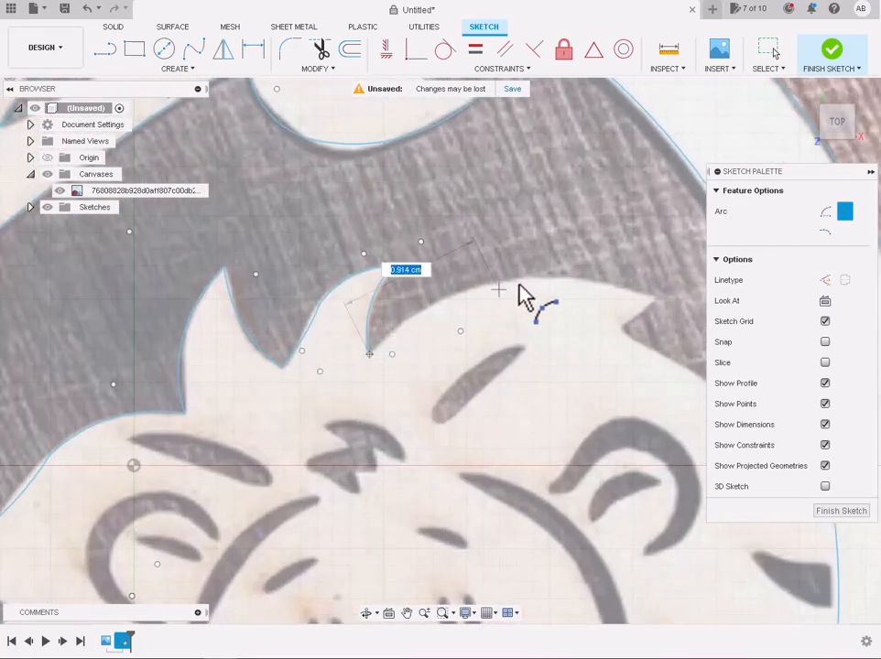
Trace the mane's rounded crown with two three-point arcs from the notch beside the second spike to the crown's pointed end.
left_click(533, 280)
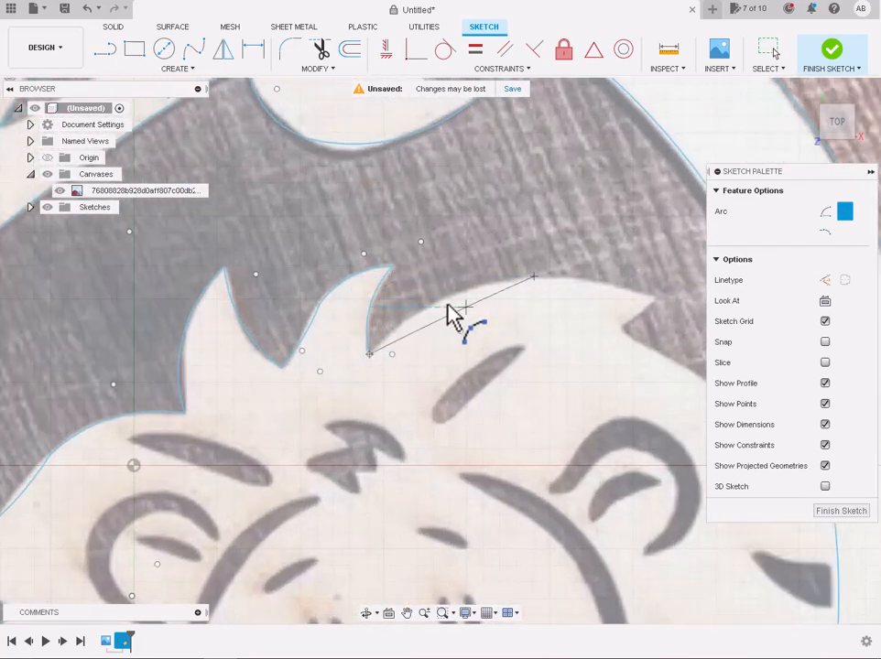
scroll(446, 308, "up", 3)
left_click(440, 311)
scroll(441, 314, "down", 4)
scroll(426, 309, "up", 4)
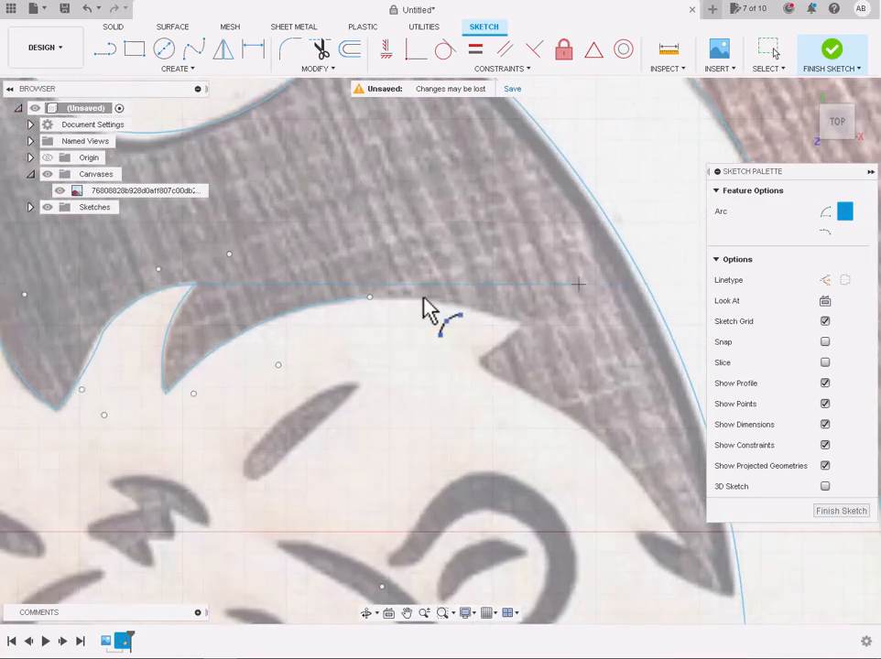
left_click(520, 323)
left_click(453, 306)
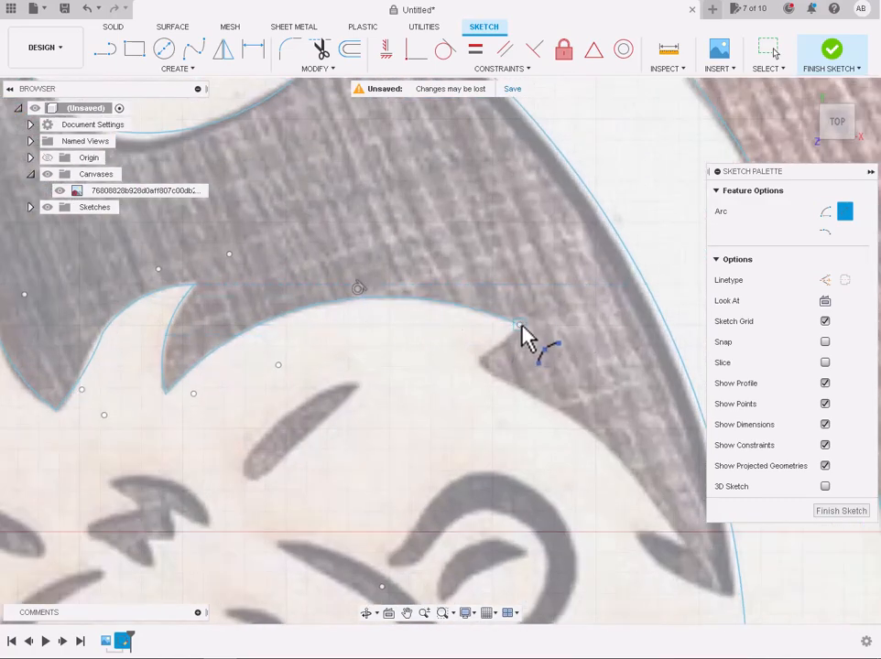
Draw a short three-point arc from the crown's pointed end back into the notch beneath it.
left_click(519, 324)
left_click(480, 364)
left_click(499, 357)
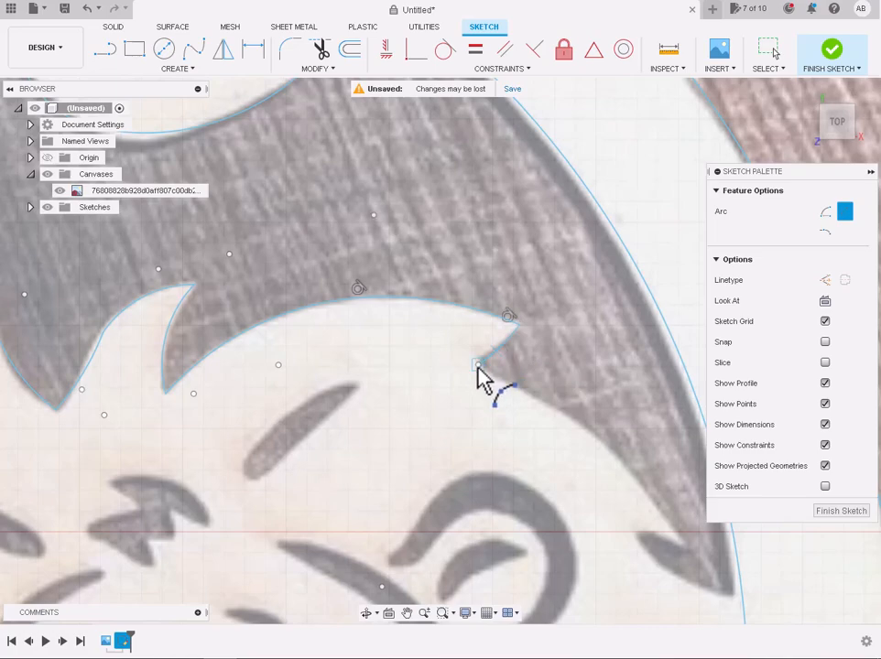
Try to draw a three-point arc from the notch below the crown's point down the mane to the hook-shaped gap.
left_click(491, 363)
left_click(686, 544)
left_click(606, 447)
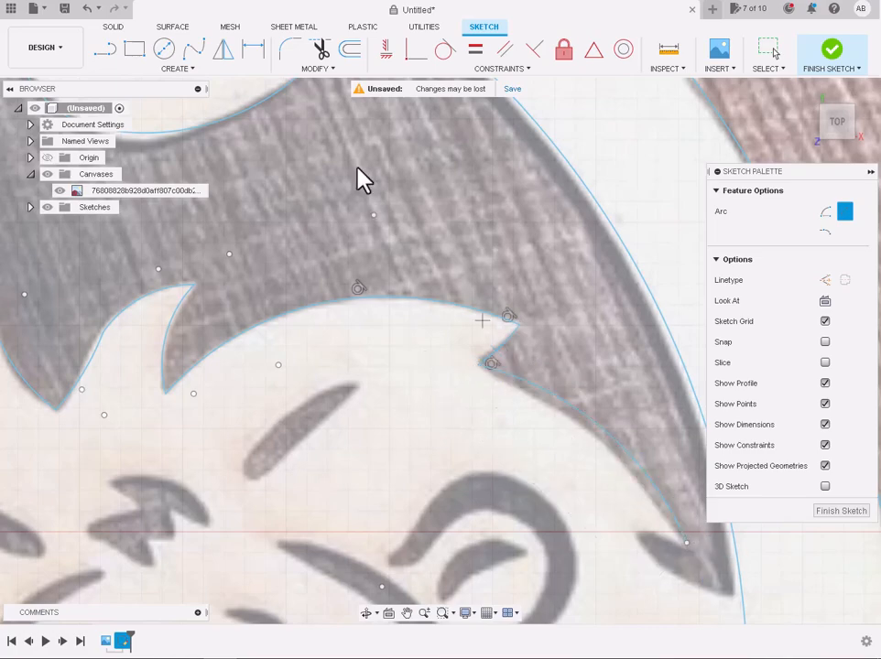
left_click(178, 69)
mouse_move(190, 136)
left_click(240, 130)
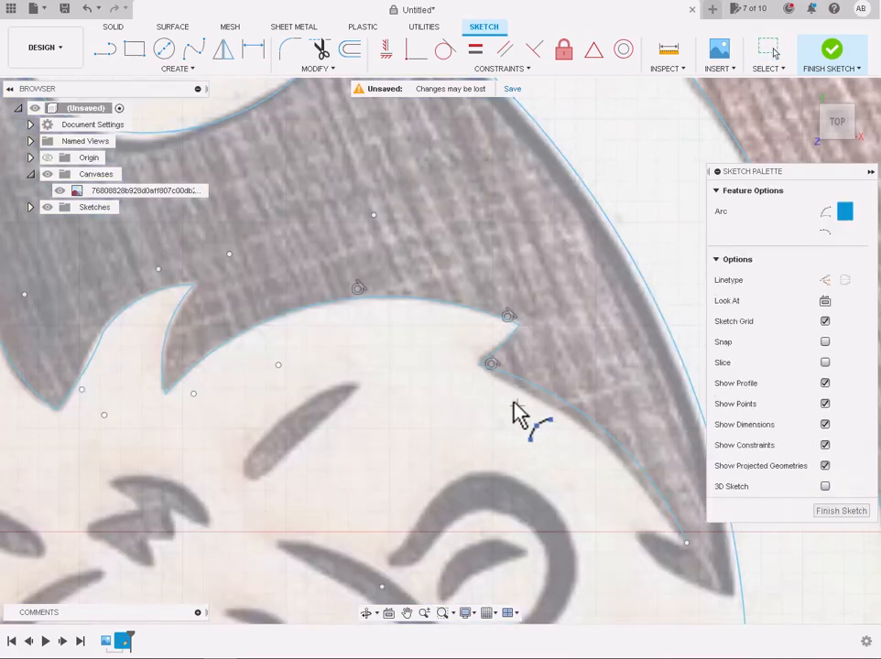
key("Escape")
key("ctrl+z")
Draw a three-point arc from the notch below the crown's point along the mane to the lock tip at the hook-shaped gap.
left_click(167, 69)
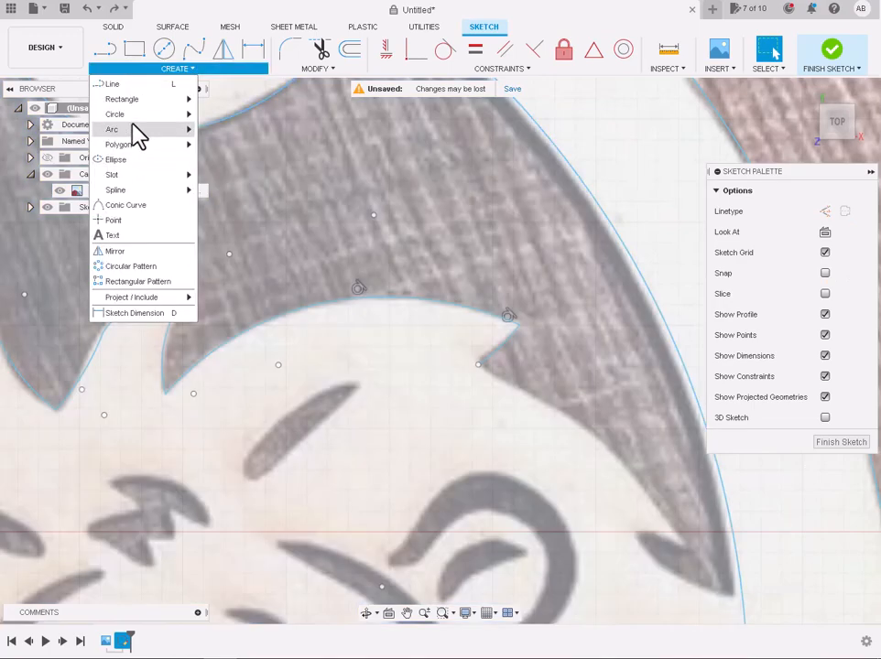
mouse_move(138, 135)
left_click(240, 130)
left_click(478, 364)
left_click(690, 553)
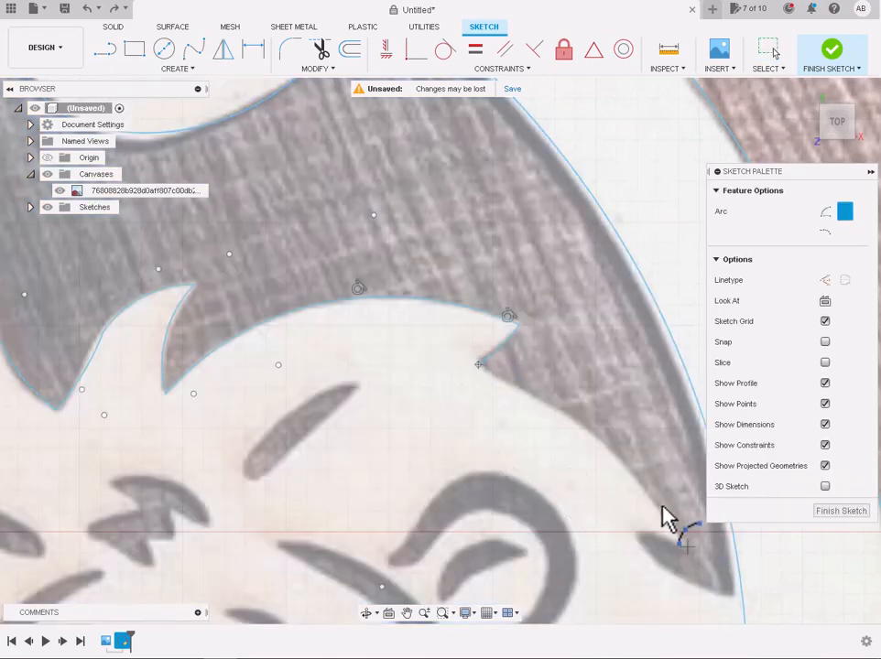
scroll(598, 444, "up", 3)
left_click(600, 440)
scroll(604, 446, "down", 5)
scroll(656, 508, "up", 3)
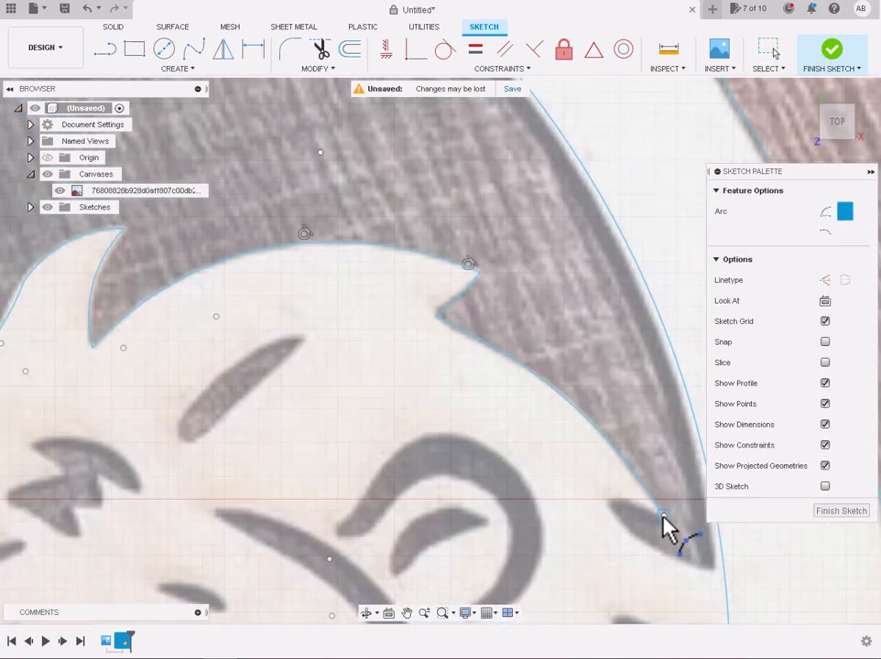
Draw a short three-point arc along the upper edge of the hook-shaped gap, from the lock tip to the gap's inner point.
left_click(664, 516)
scroll(640, 518, "up", 3)
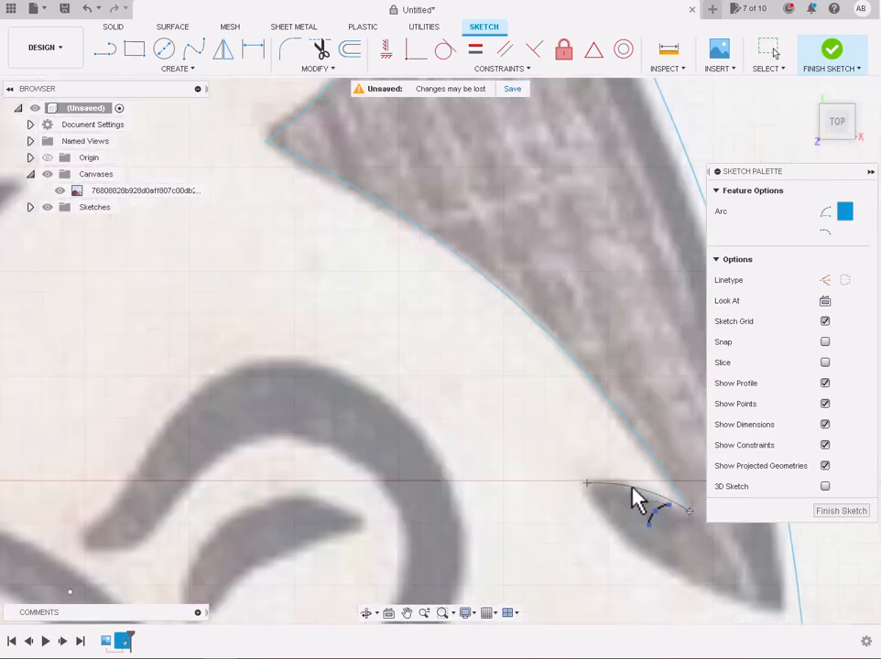
left_click(633, 487)
left_click(585, 484)
Draw a three-point arc along the hook-shaped gap's lower edge from its inner point to the ring's inner circle.
scroll(585, 485, "down", 5)
scroll(619, 515, "up", 3)
left_click(663, 524)
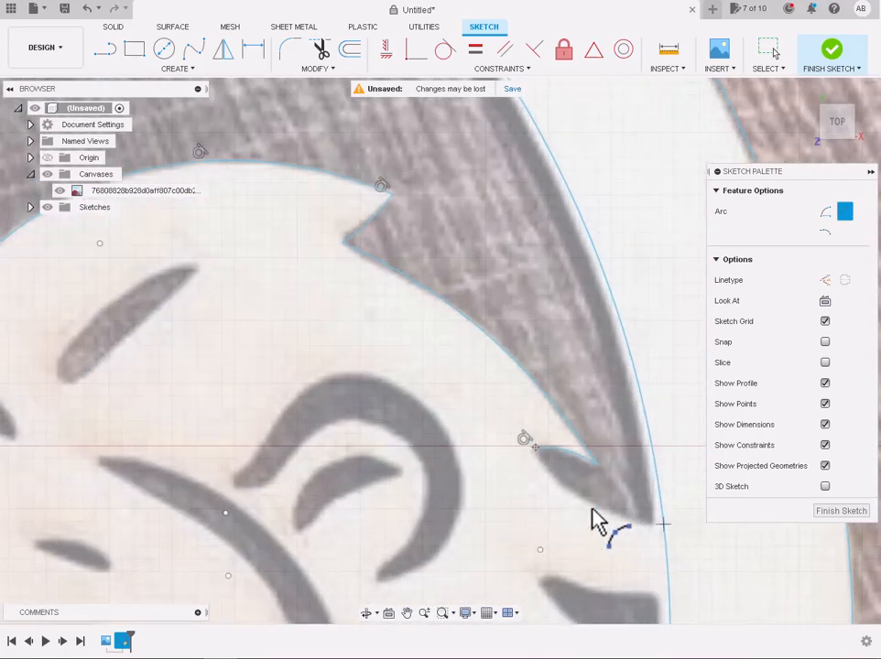
left_click(590, 512)
scroll(590, 510, "down", 6)
scroll(555, 608, "up", 6)
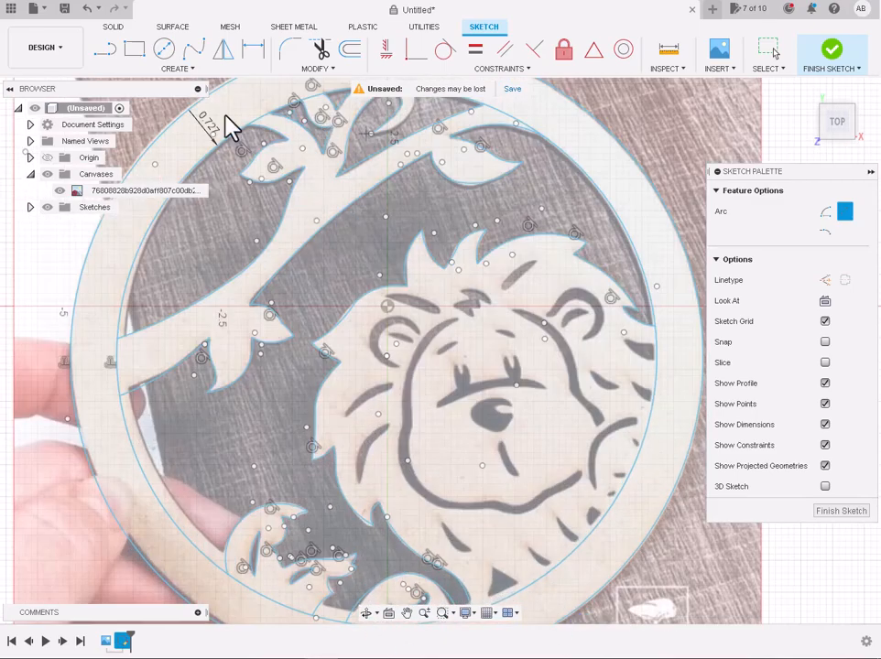
scroll(660, 365, "up", 6)
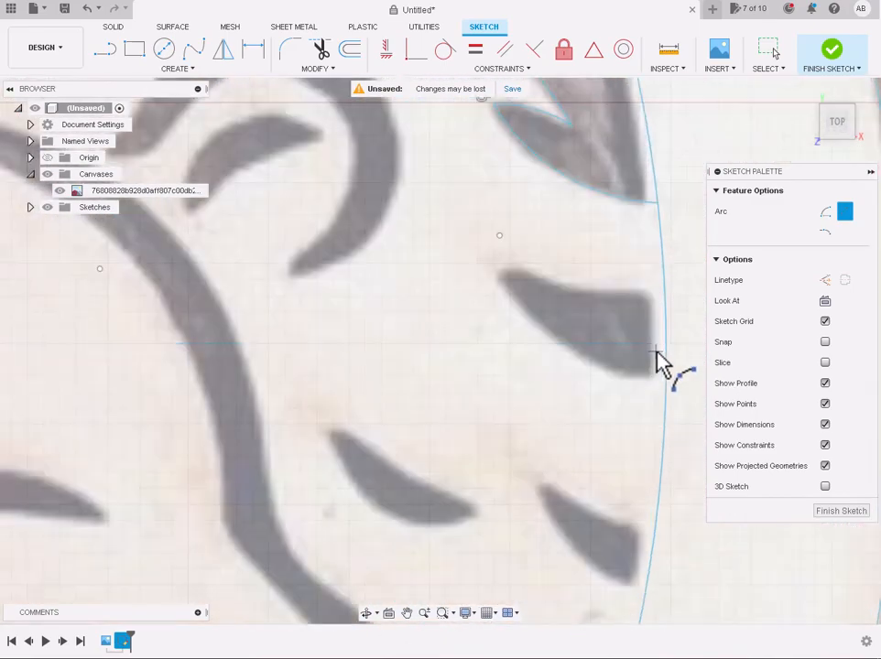
left_click(493, 272)
left_click(602, 290)
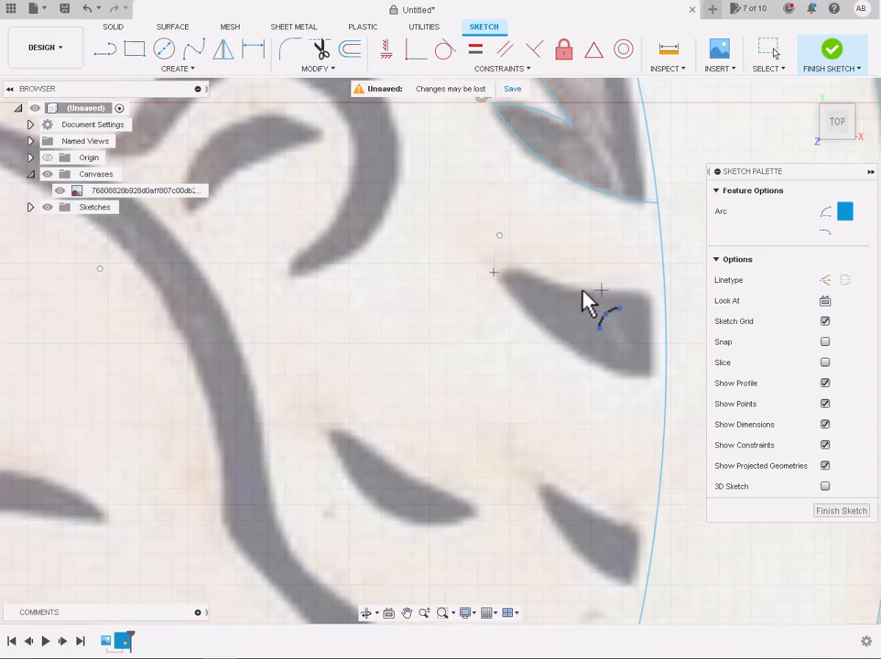
key("Escape")
Trace the lower edge of the large cutout below the hook-shaped gap with a three-point arc from the inner circle to its tip.
left_click(178, 69)
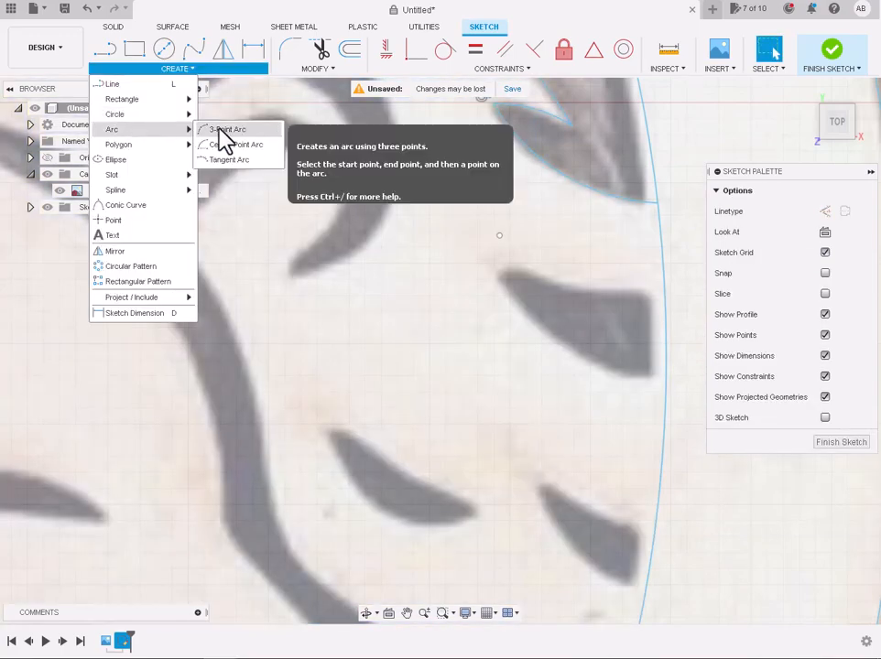
left_click(222, 138)
scroll(498, 291, "up", 2)
scroll(497, 291, "down", 2)
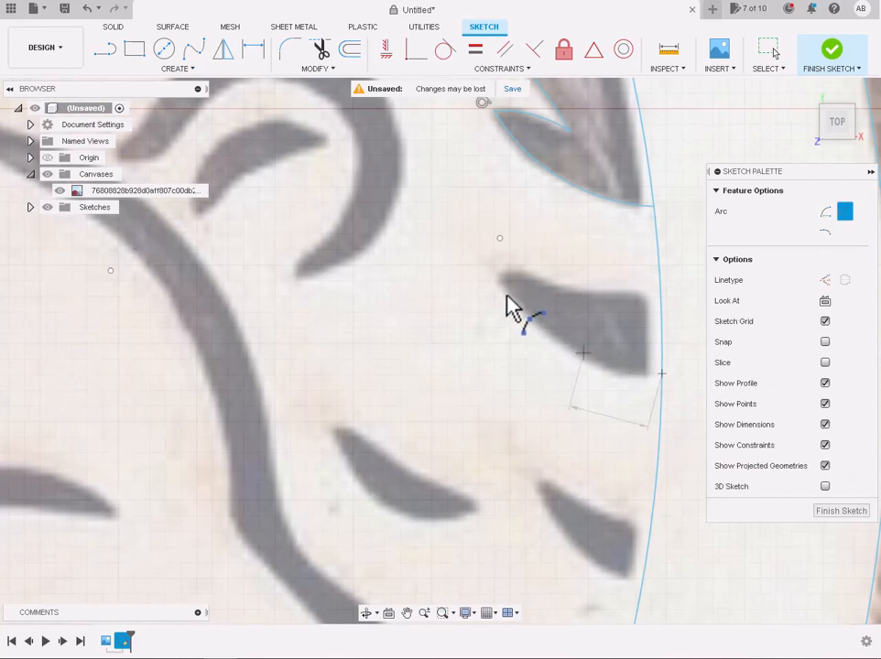
left_click(499, 279)
scroll(502, 293, "down", 2)
scroll(508, 290, "up", 3)
Draw a short three-point arc around the rounded tip of the large cutout.
left_click(539, 273)
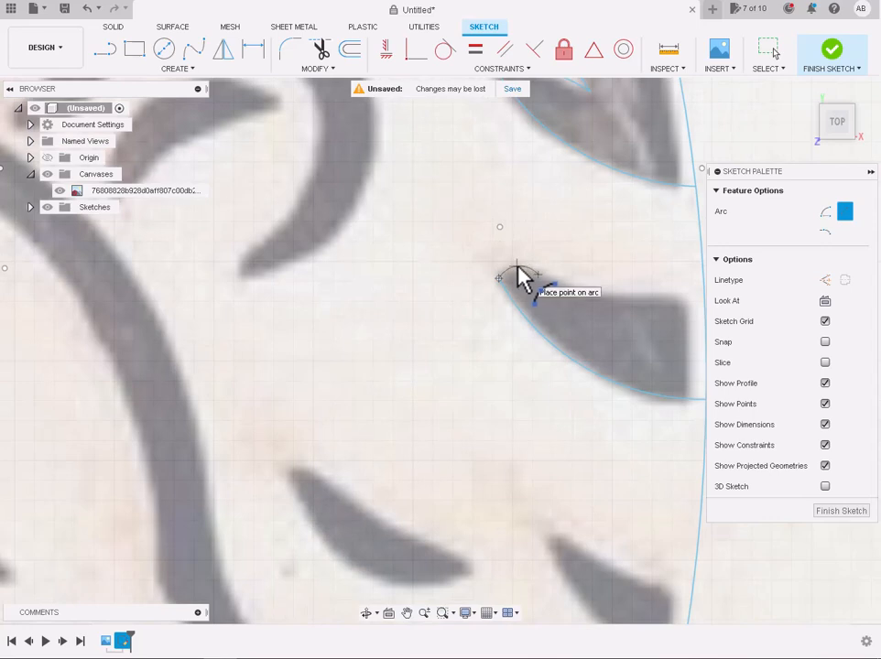
left_click(518, 267)
scroll(586, 304, "up", 3)
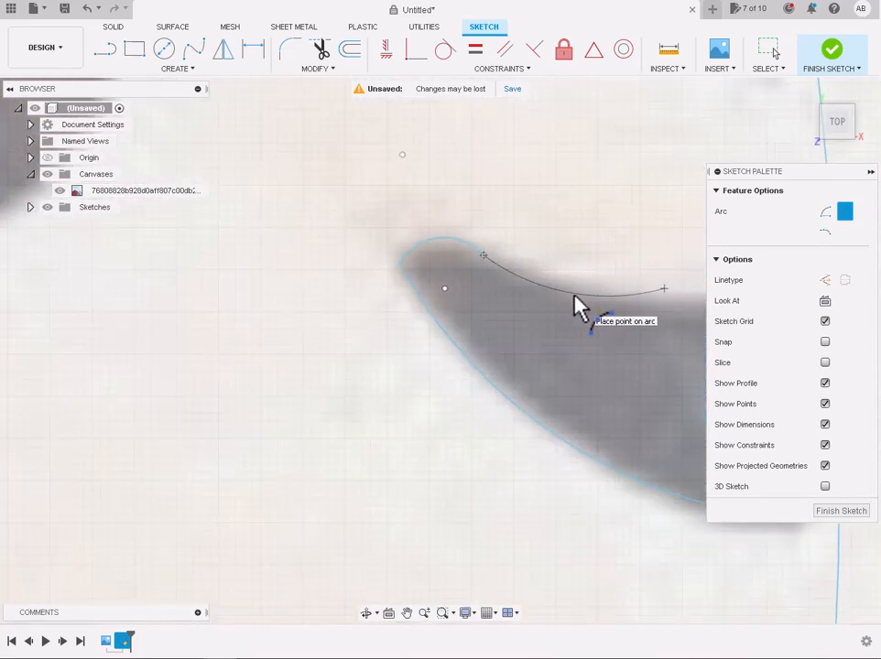
Trace the large cutout's upper edge with two three-point arcs, the second spanning about 0.2 cm to the inner circle.
scroll(596, 308, "down", 3)
scroll(650, 308, "down", 1)
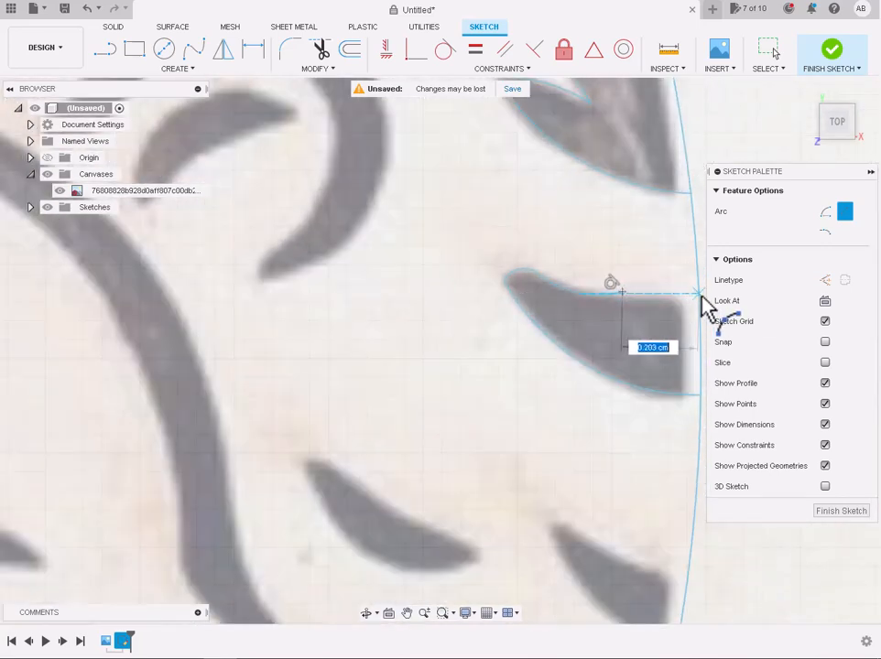
left_click(701, 306)
left_click(667, 292)
scroll(666, 292, "down", 3)
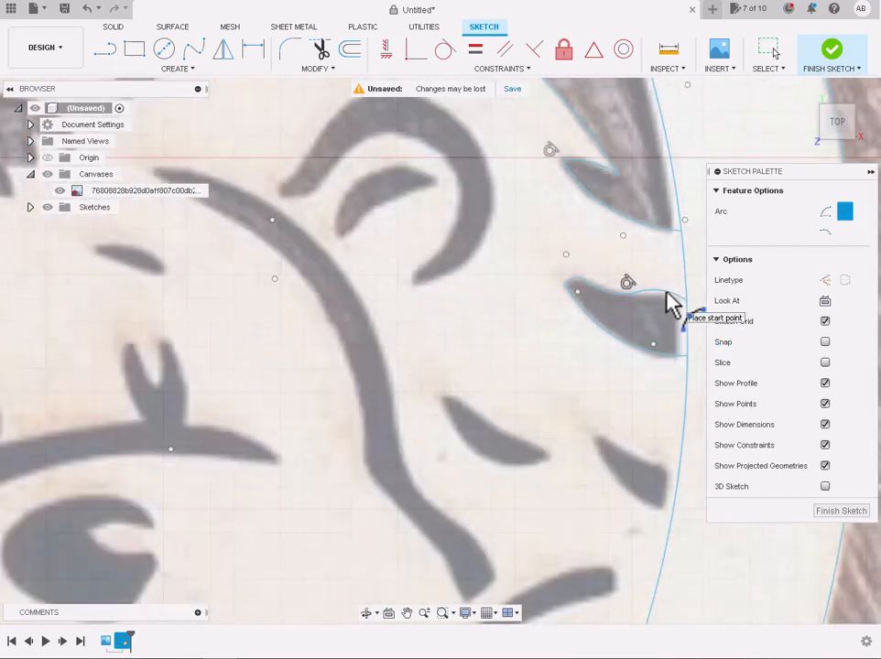
Draw a three-point arc along the upper edge of the next smaller cutout, from its tip to the inner circle.
scroll(681, 416, "up", 2)
scroll(685, 428, "up", 1)
left_click(562, 340)
left_click(664, 392)
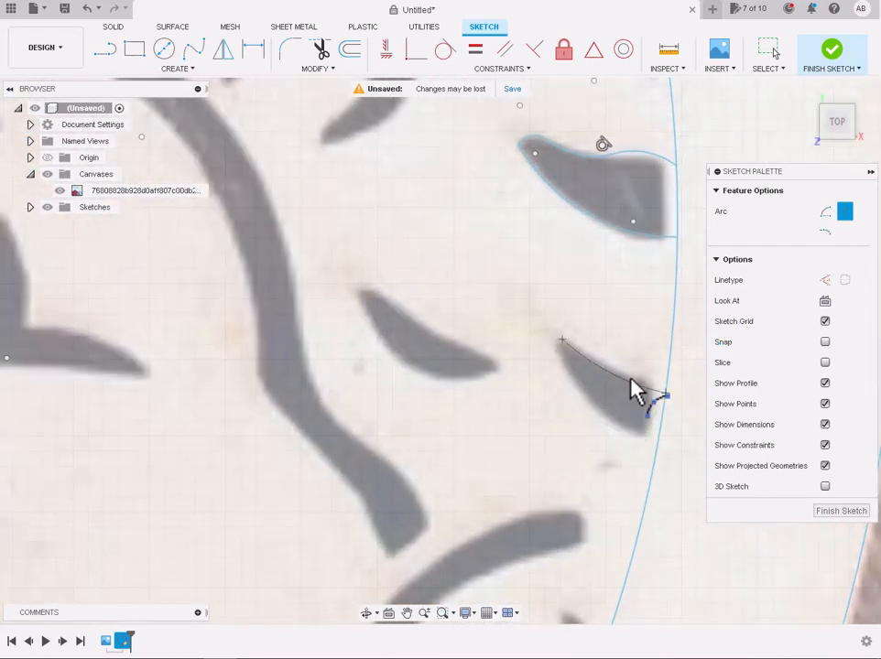
Close the smaller cutout with a short three-point arc at its tip and another along its lower edge to the inner circle.
left_click(564, 362)
scroll(564, 362, "up", 4)
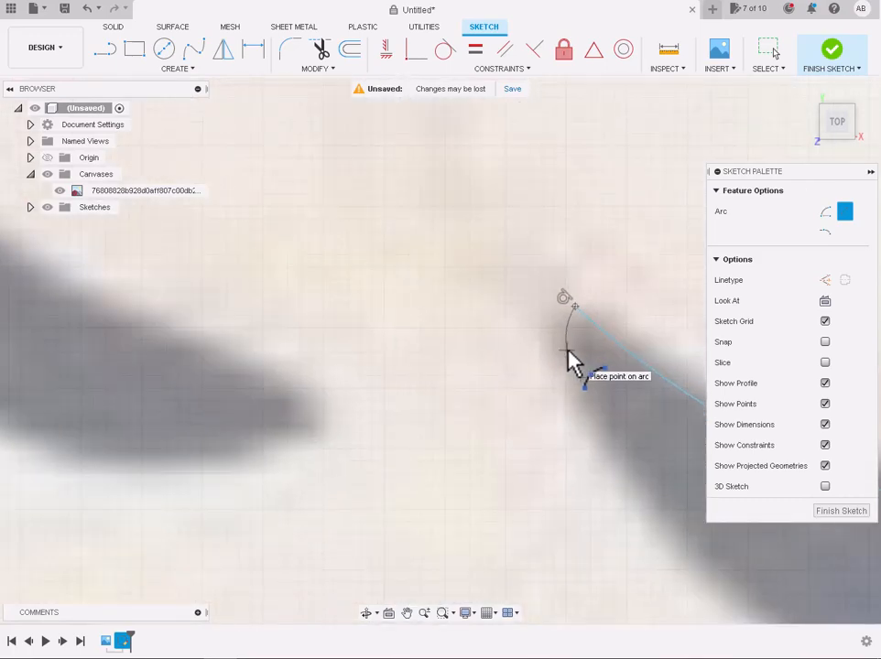
scroll(577, 366, "down", 4)
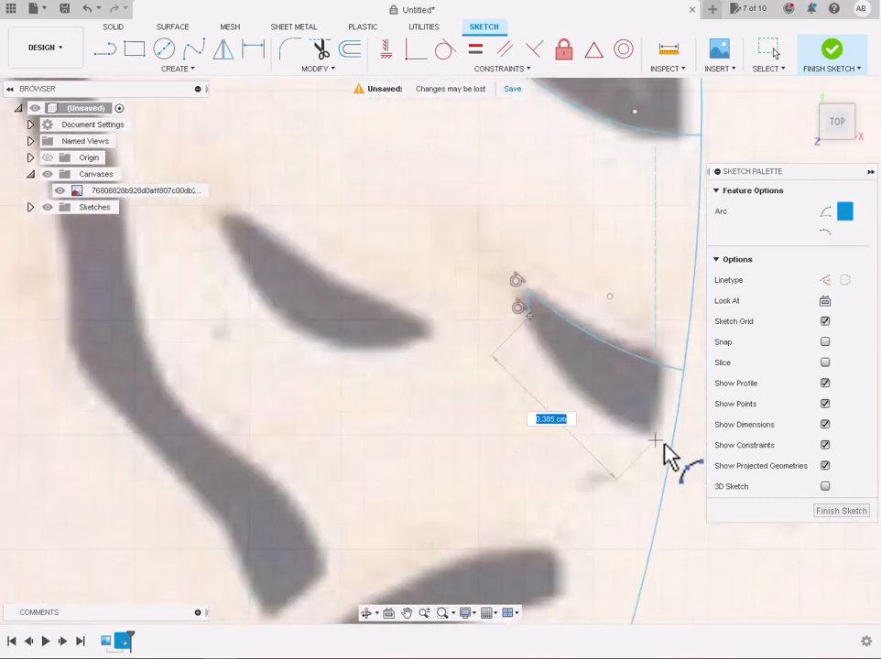
left_click(670, 450)
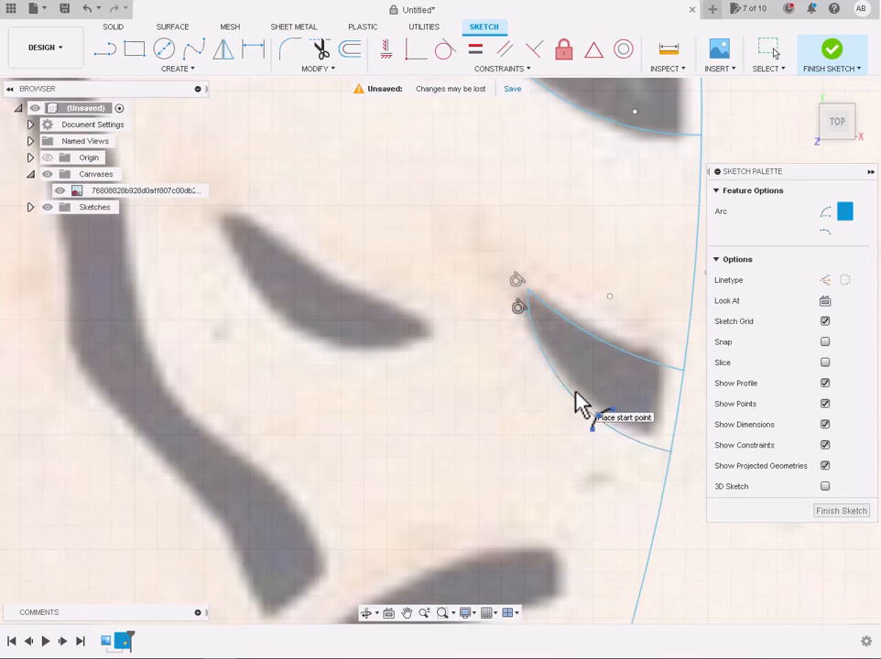
scroll(403, 330, "down", 5)
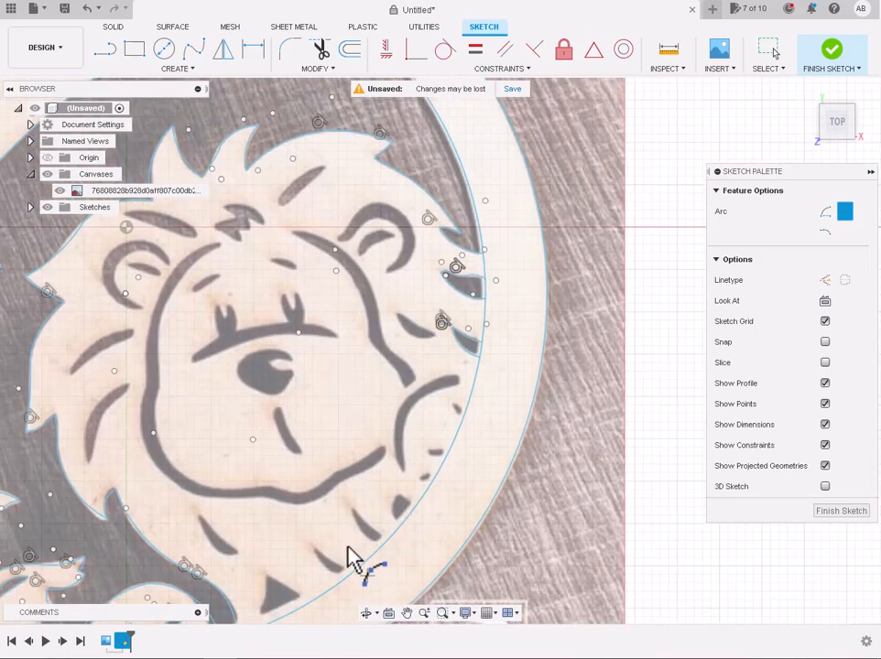
scroll(240, 309, "down", 2)
scroll(264, 518, "up", 7)
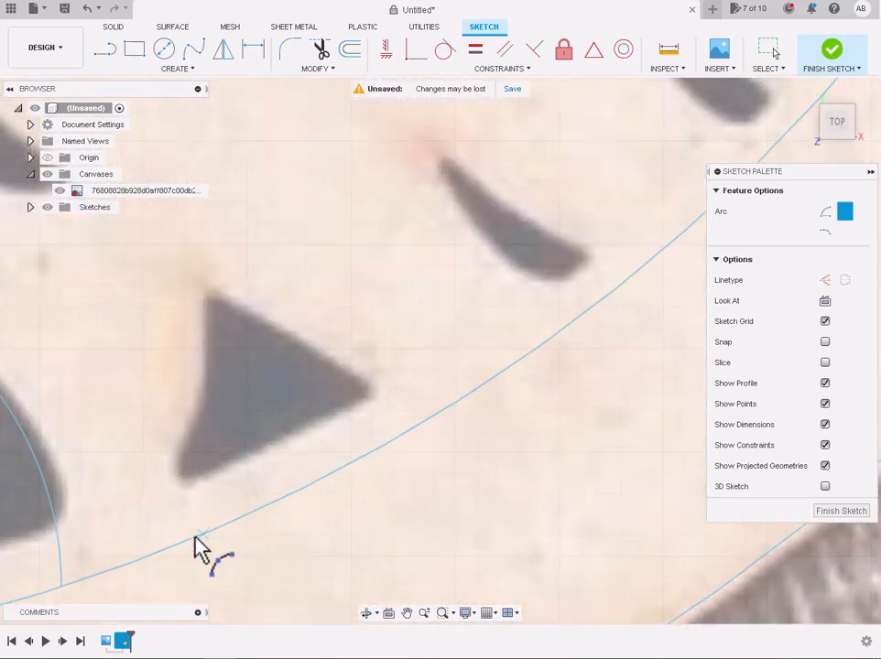
Trace the triangular cutout's two upper sides with three-point arcs running from its peak to the inner circle.
left_click(161, 553)
left_click(206, 295)
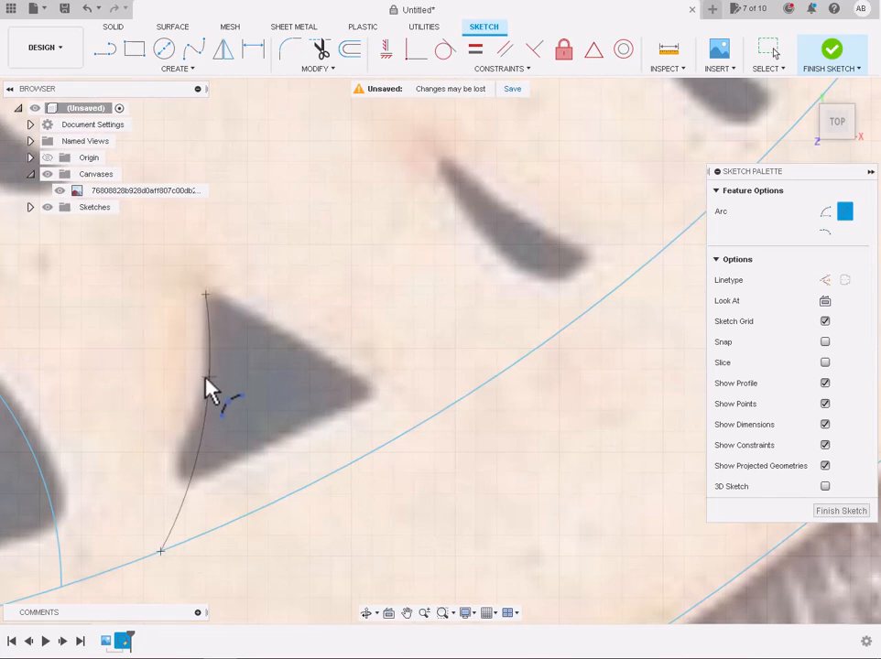
left_click(405, 432)
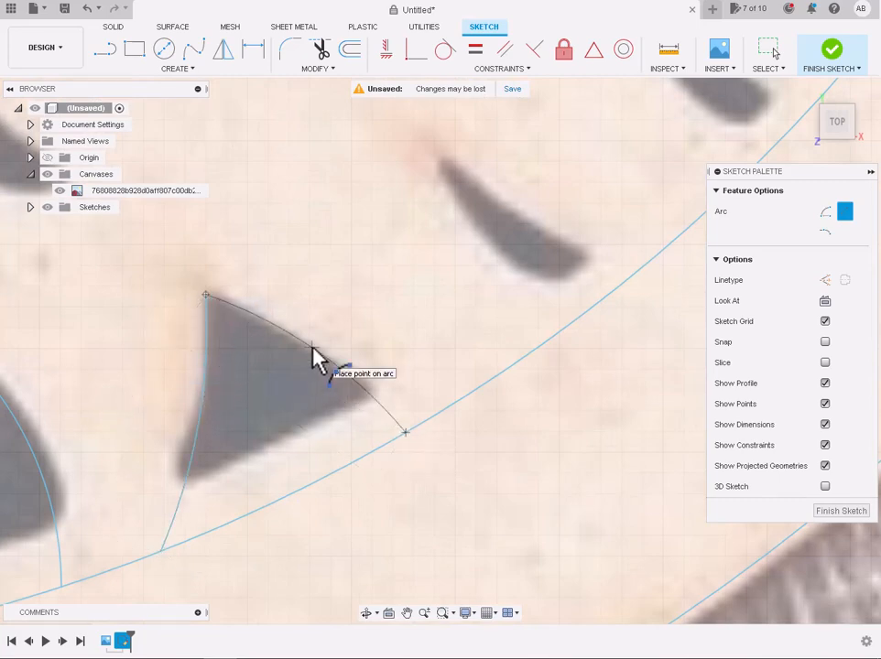
left_click(312, 348)
Draw a three-point arc along the upper edge of the slender cutout beside the triangle and a short one around its pointed tip.
scroll(312, 348, "down", 3)
scroll(453, 264, "up", 3)
left_click(310, 240)
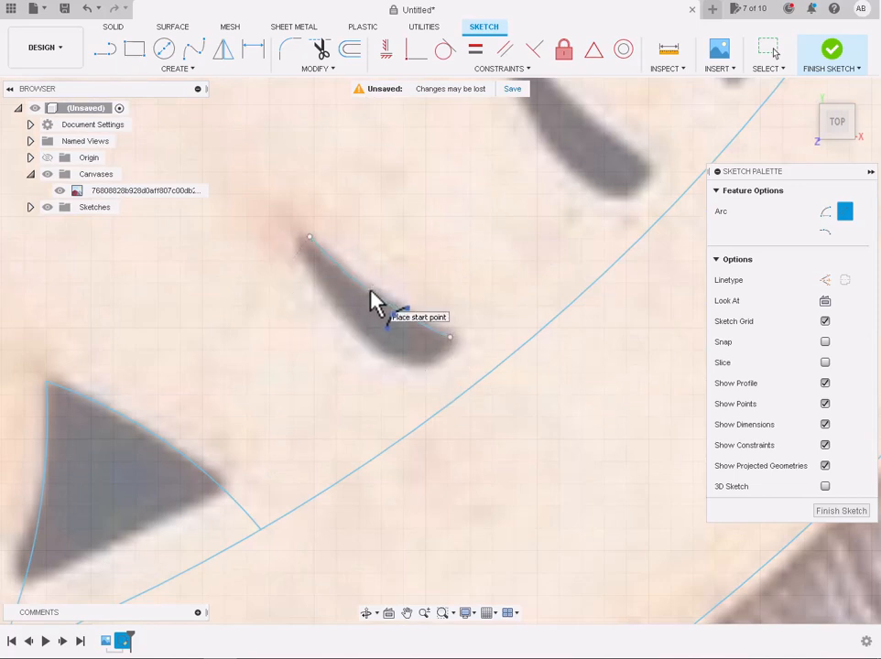
left_click(309, 238)
left_click(307, 259)
scroll(299, 247, "up", 4)
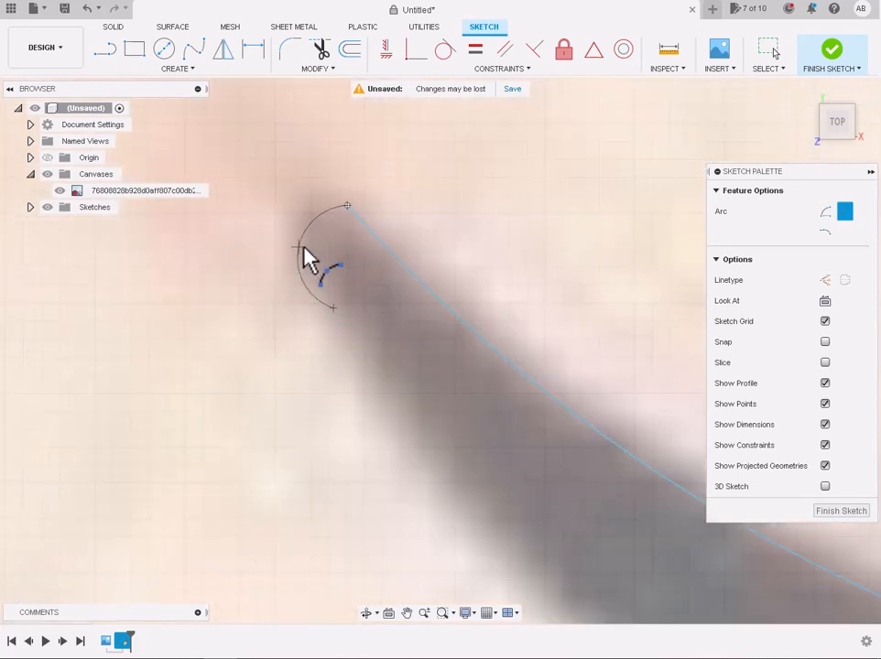
left_click(331, 248)
Close the slender cutout with a three-point arc along its lower edge and another spanning about 0.1 cm around its rounded end.
scroll(334, 266, "down", 4)
left_click(332, 272)
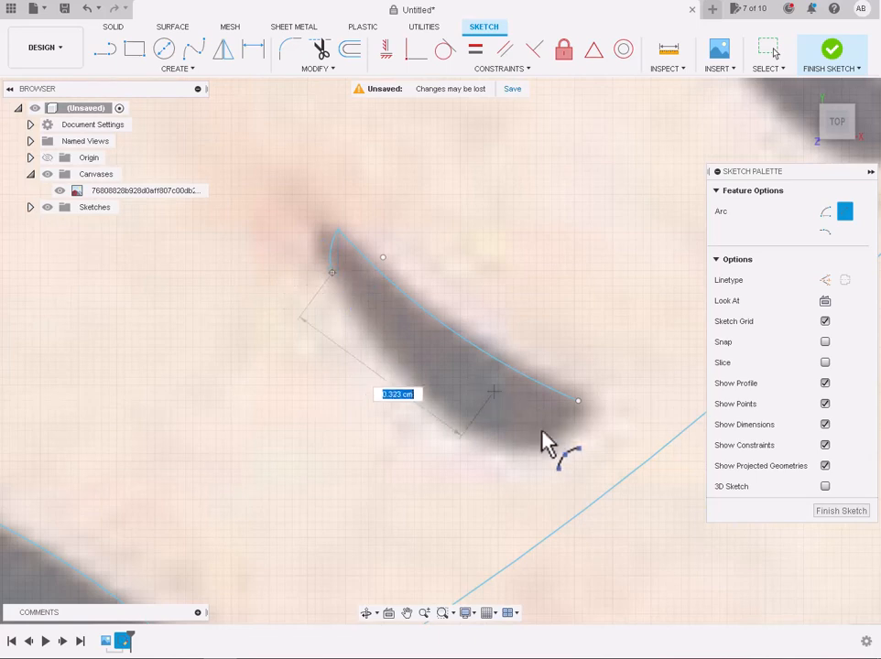
left_click(515, 458)
scroll(398, 365, "up", 3)
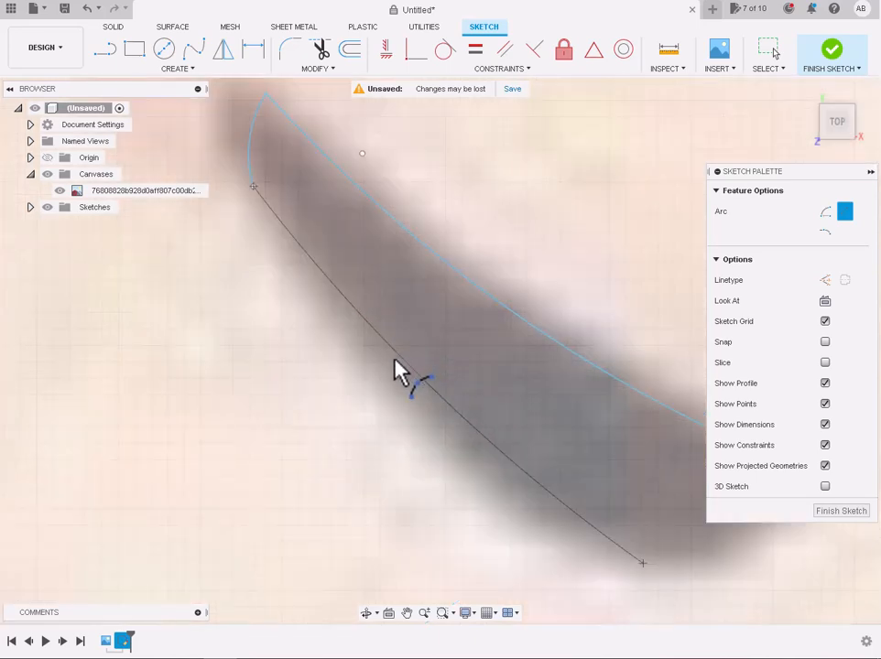
left_click(394, 375)
scroll(394, 375, "down", 3)
left_click(520, 468)
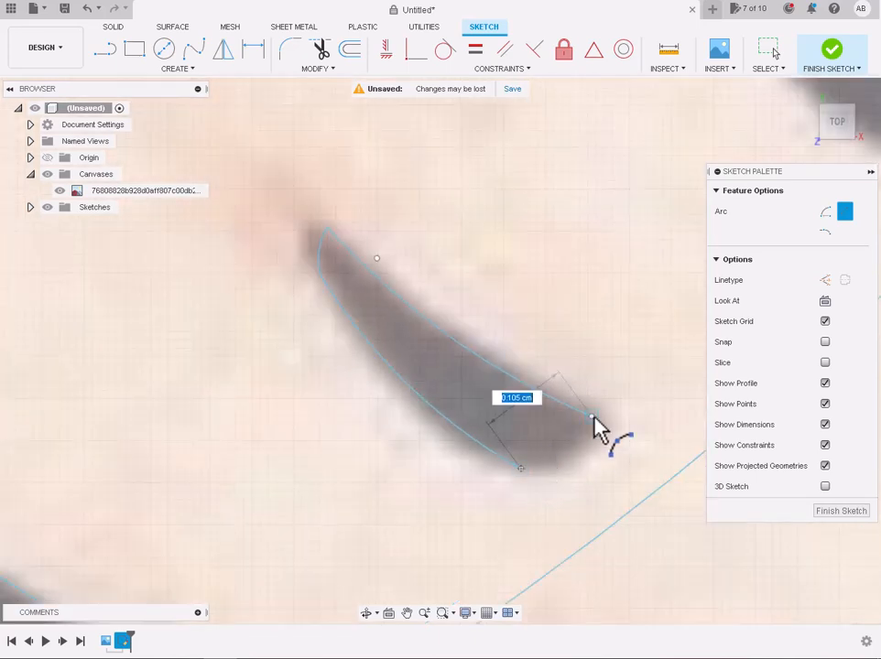
left_click(562, 462)
Outline the next crescent cutout up the mane with three-point arcs along its upper edge, lower edge and rounded end.
scroll(564, 463, "down", 6)
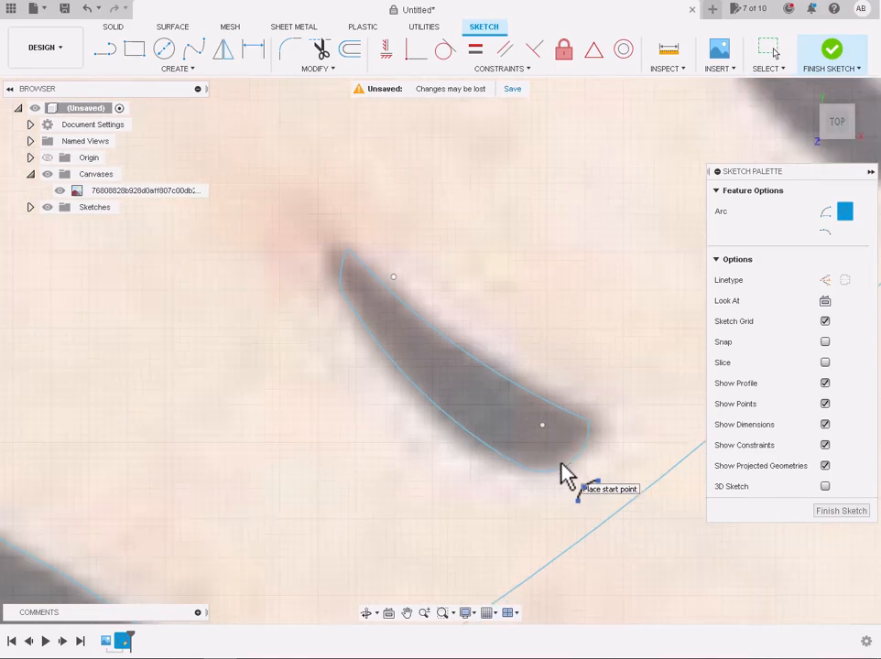
scroll(654, 416, "up", 5)
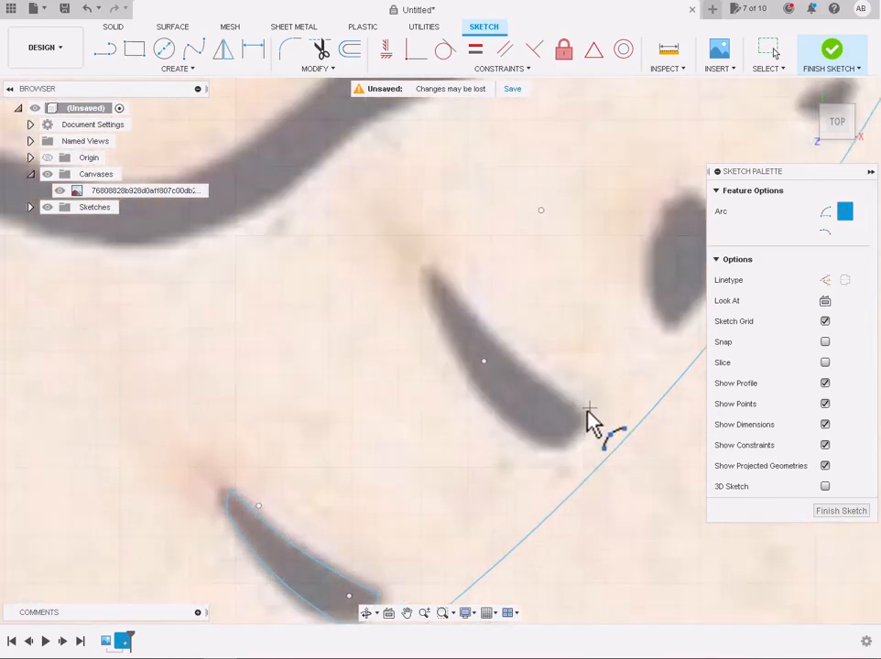
left_click(583, 419)
left_click(430, 268)
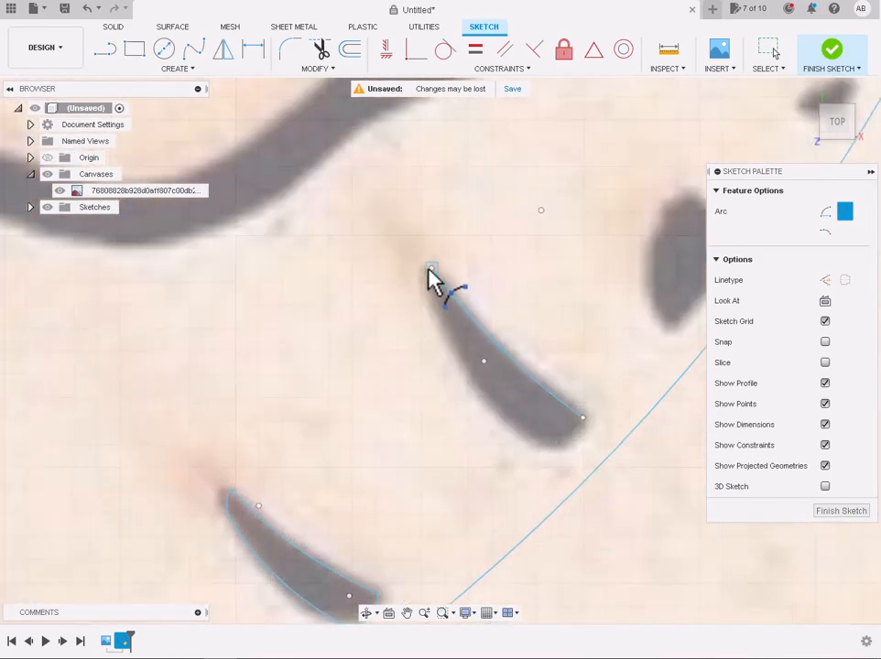
left_click(430, 268)
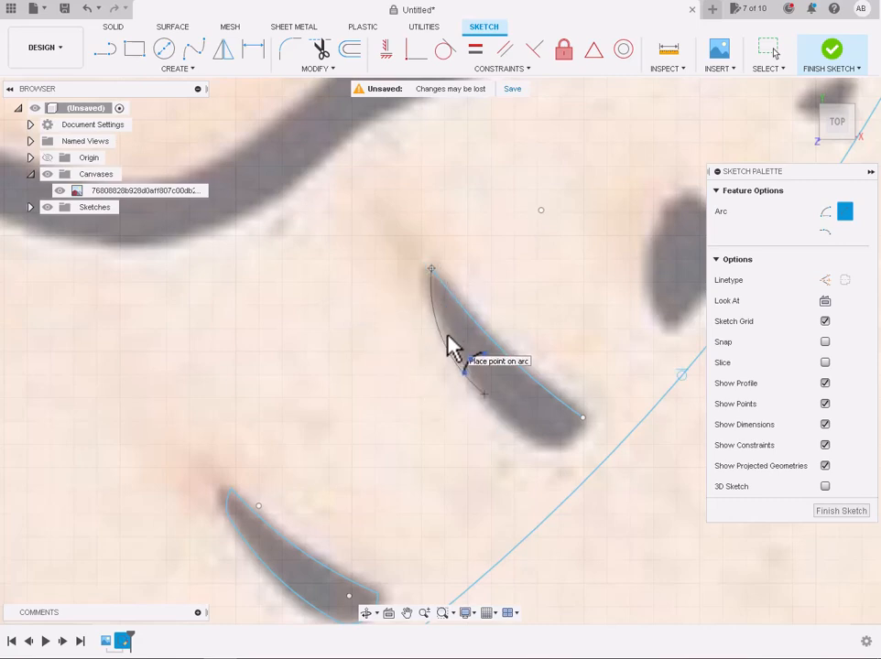
scroll(452, 346, "up", 3)
left_click(457, 351)
scroll(457, 352, "down", 3)
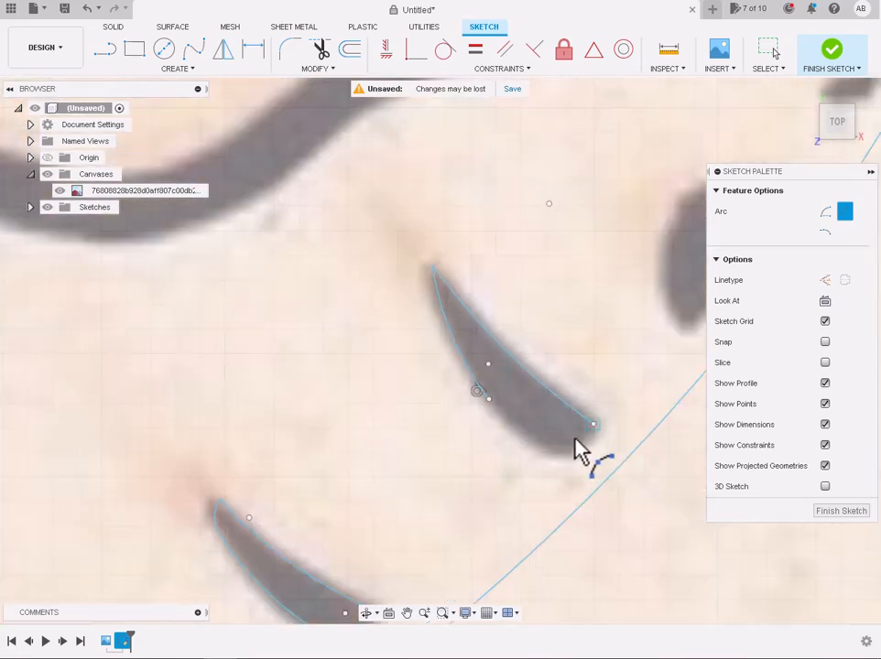
left_click(593, 424)
left_click(488, 399)
left_click(562, 449)
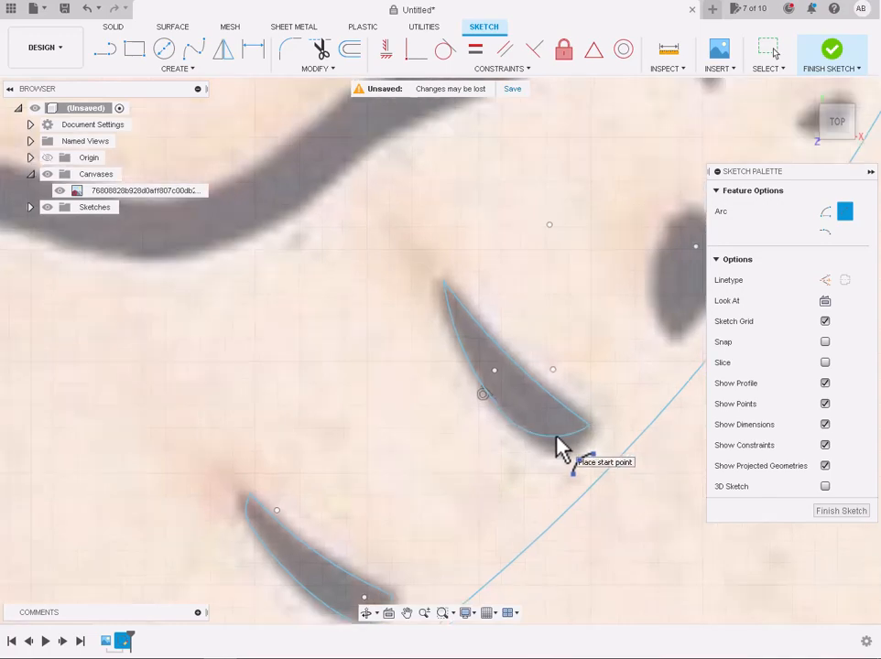
Outline the wedge-shaped cutout near the inner circle with three three-point arcs.
scroll(606, 419, "down", 5)
scroll(613, 384, "up", 3)
scroll(613, 383, "down", 5)
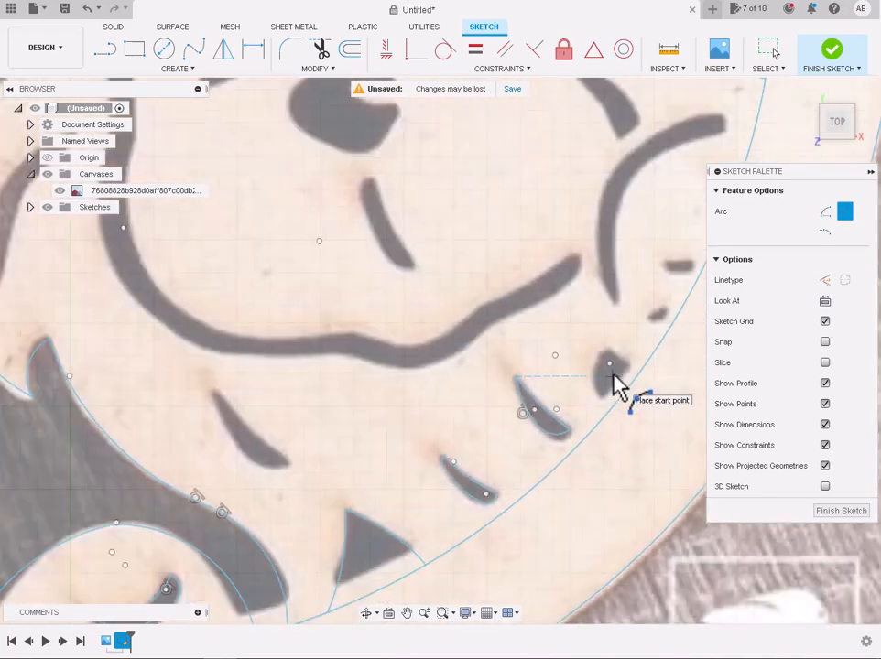
scroll(639, 389, "up", 5)
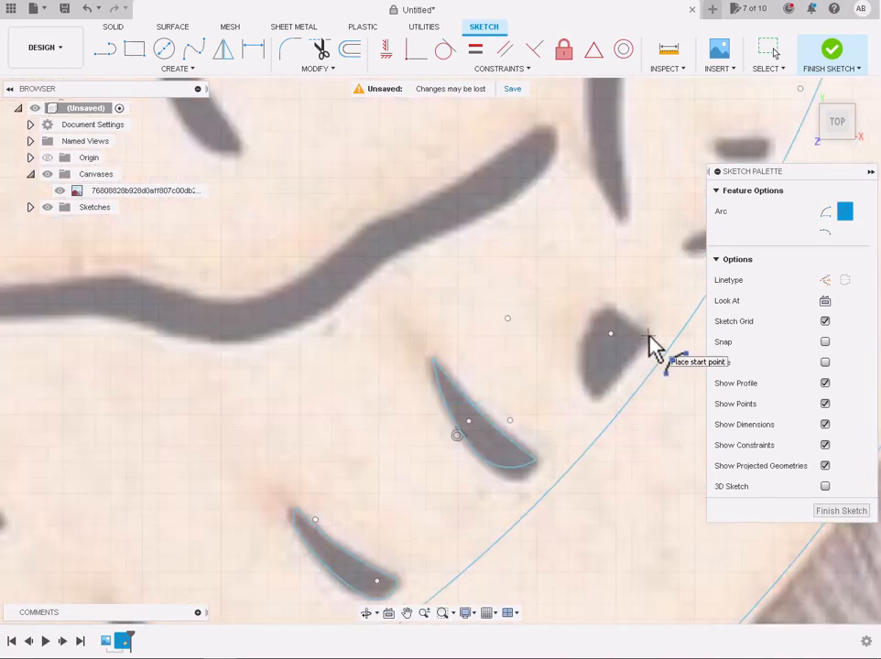
left_click(648, 336)
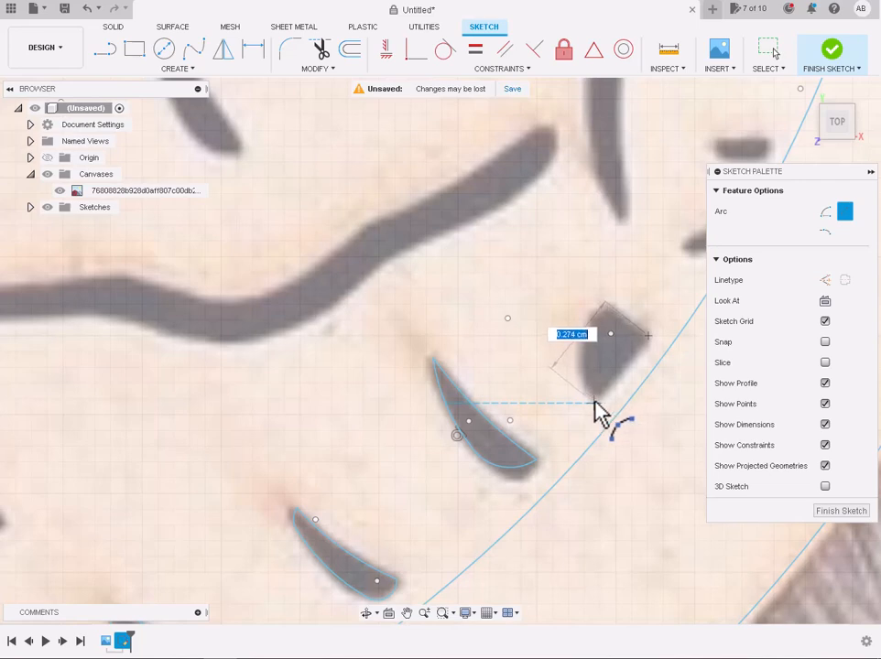
left_click(603, 311)
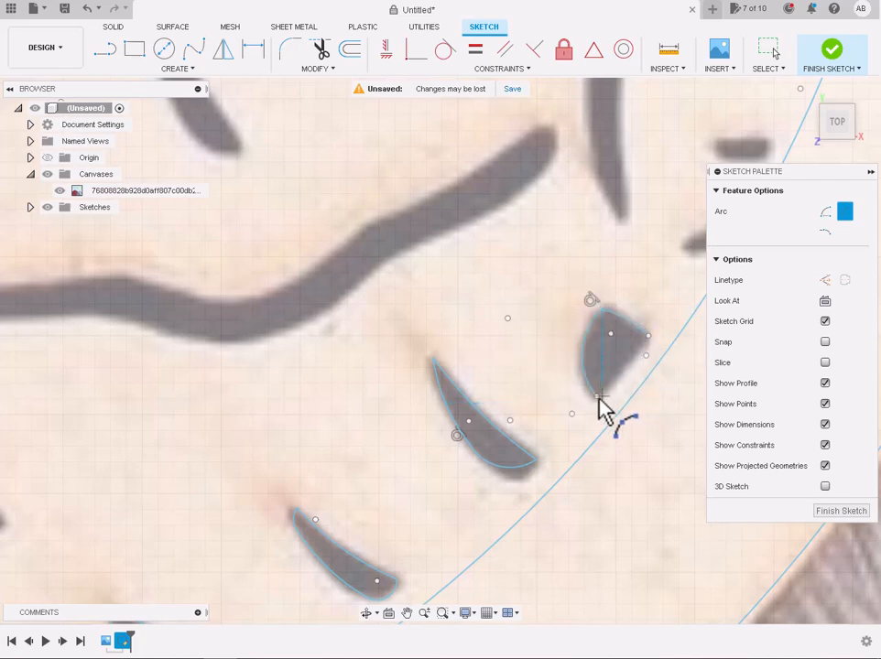
scroll(648, 341, "up", 4)
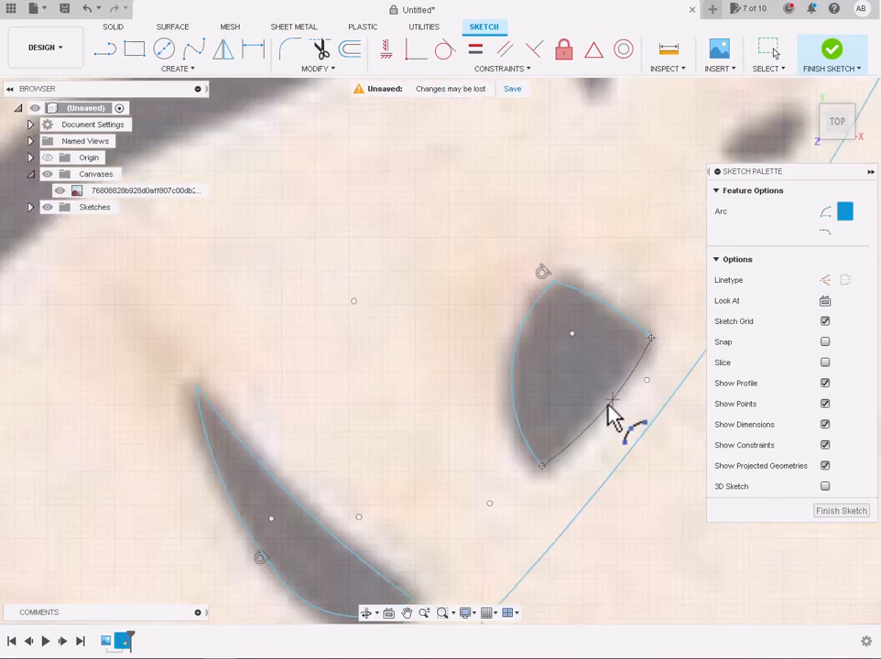
Outline the small slanted cutout above the wedge with two opposing three-point arcs.
scroll(610, 413, "down", 6)
scroll(610, 315, "up", 5)
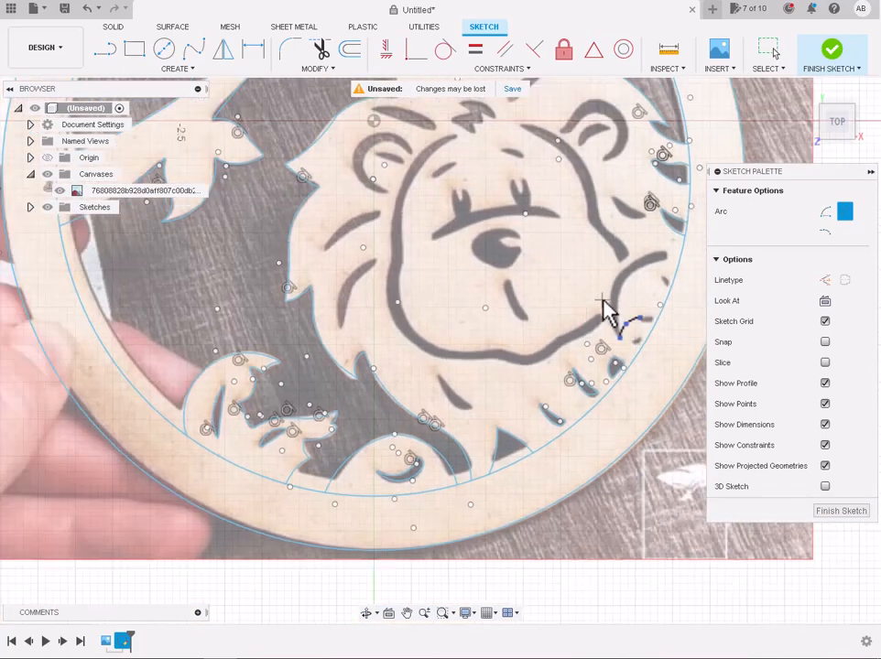
scroll(606, 360, "up", 2)
left_click(532, 447)
left_click(562, 430)
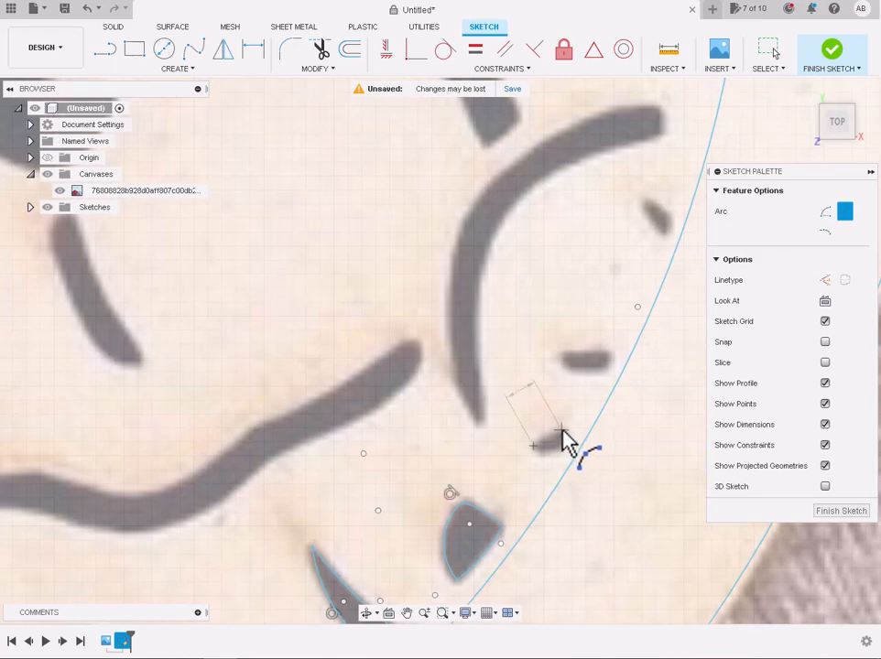
scroll(562, 430, "up", 4)
left_click(521, 439)
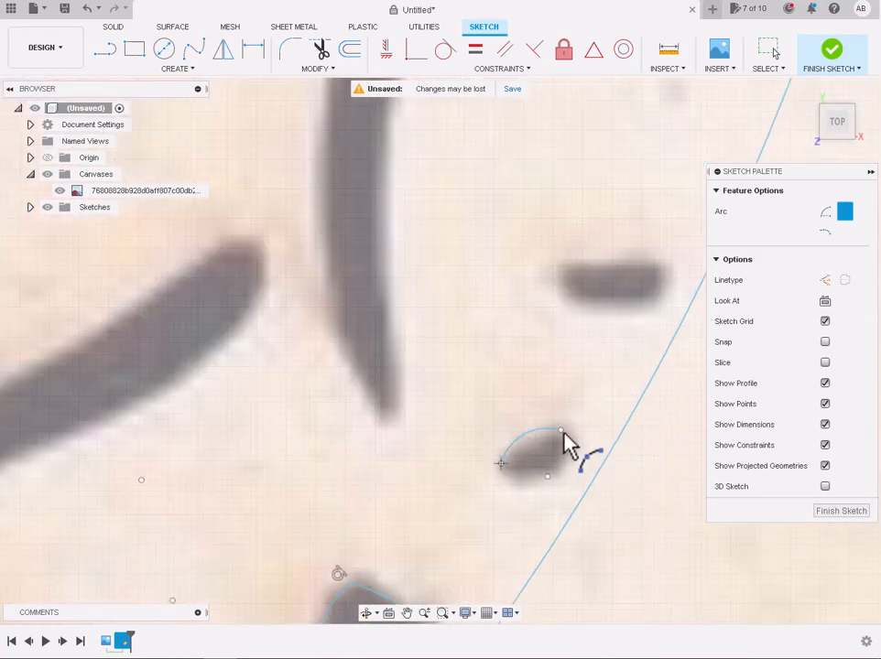
left_click(561, 430)
left_click(542, 464)
Outline the short horizontal cutout with two three-point arcs, one bulging above and one below its shared end points.
scroll(542, 464, "down", 3)
scroll(612, 353, "up", 3)
left_click(611, 375)
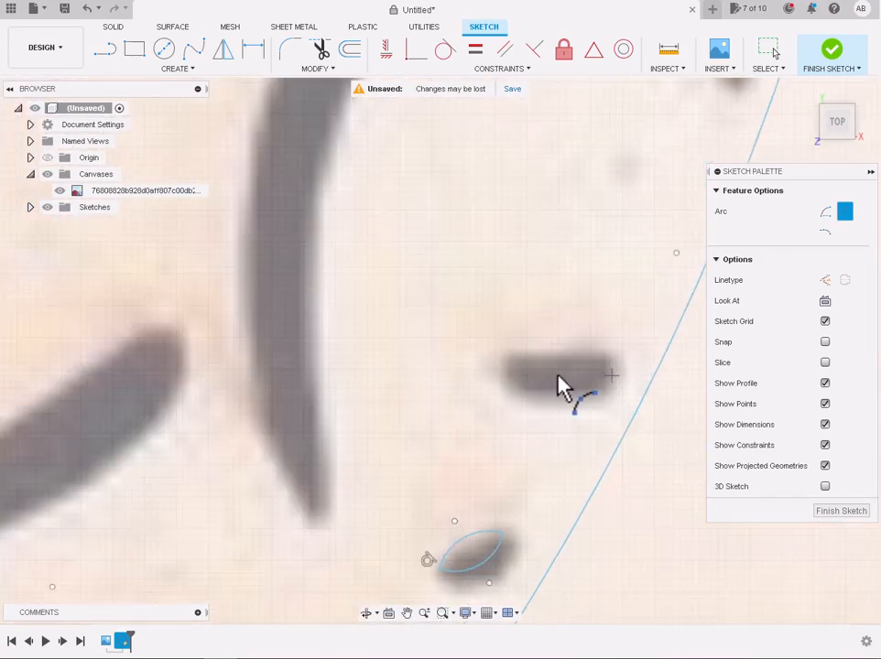
left_click(568, 355)
left_click(504, 375)
left_click(611, 375)
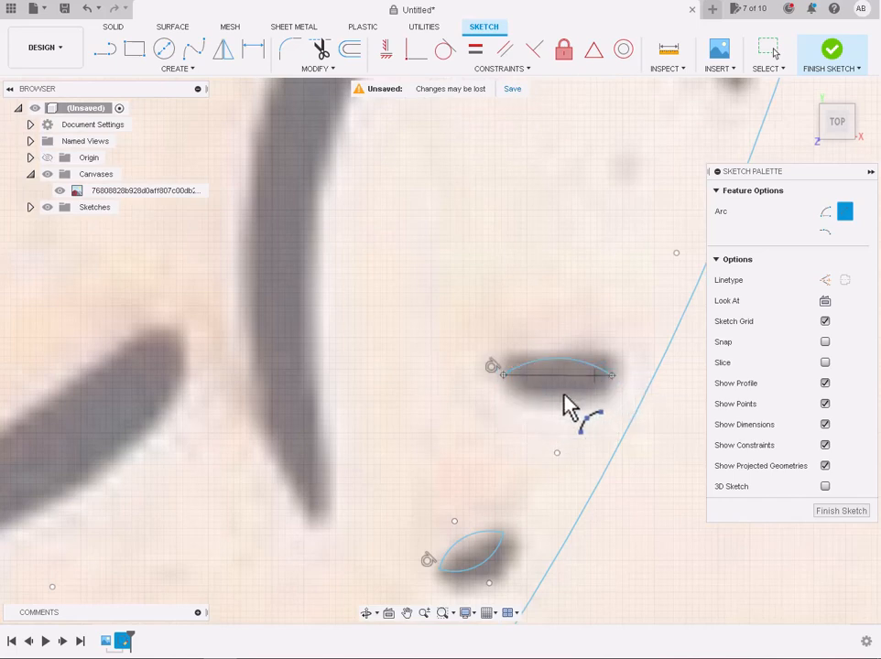
left_click(562, 395)
Outline the small oblique cutout near the inner circle with two opposing three-point arcs spanning about 0.14 cm.
scroll(561, 395, "down", 1)
scroll(633, 280, "down", 3)
scroll(584, 285, "up", 3)
left_click(579, 272)
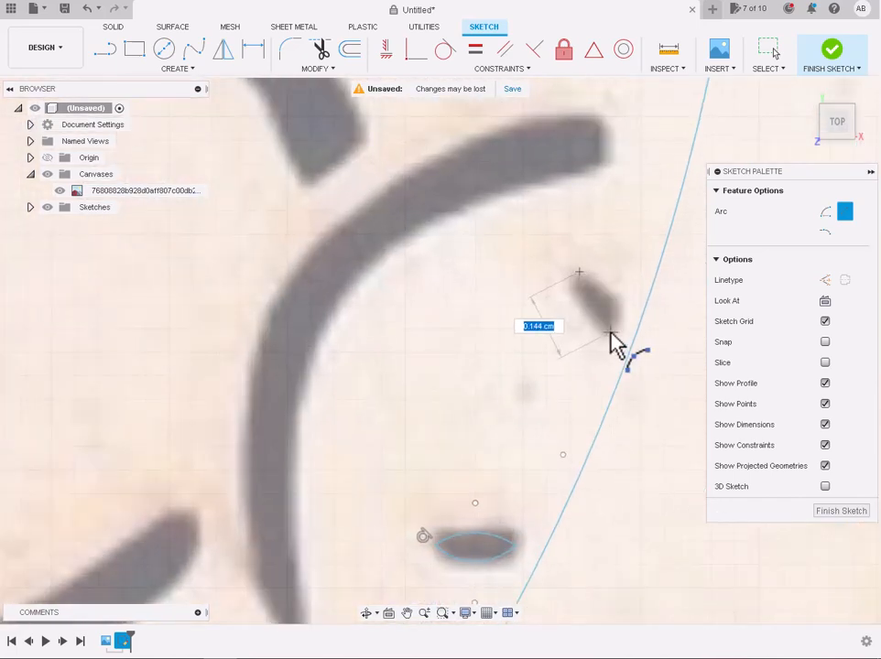
left_click(609, 331)
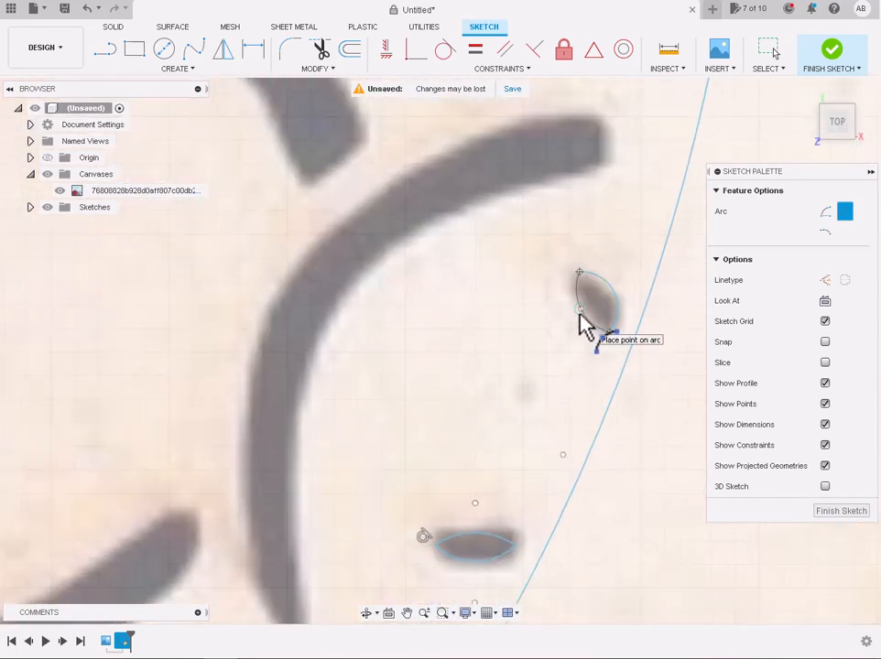
left_click(586, 327)
Draw a three-point arc along the inner edge of the long curved cutout and a short one across its blunt upper end.
scroll(584, 322, "down", 4)
scroll(549, 284, "up", 3)
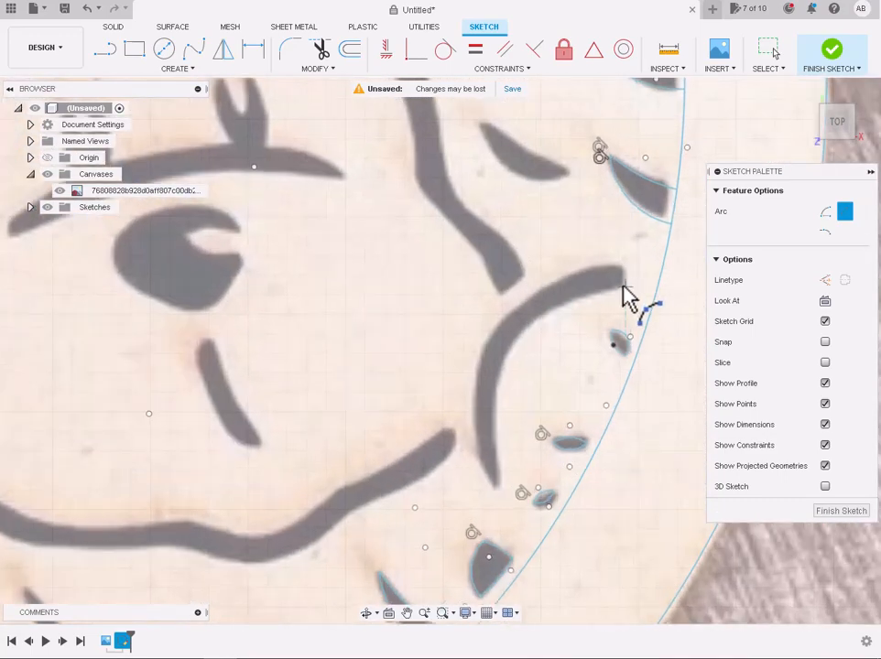
left_click(624, 283)
left_click(499, 483)
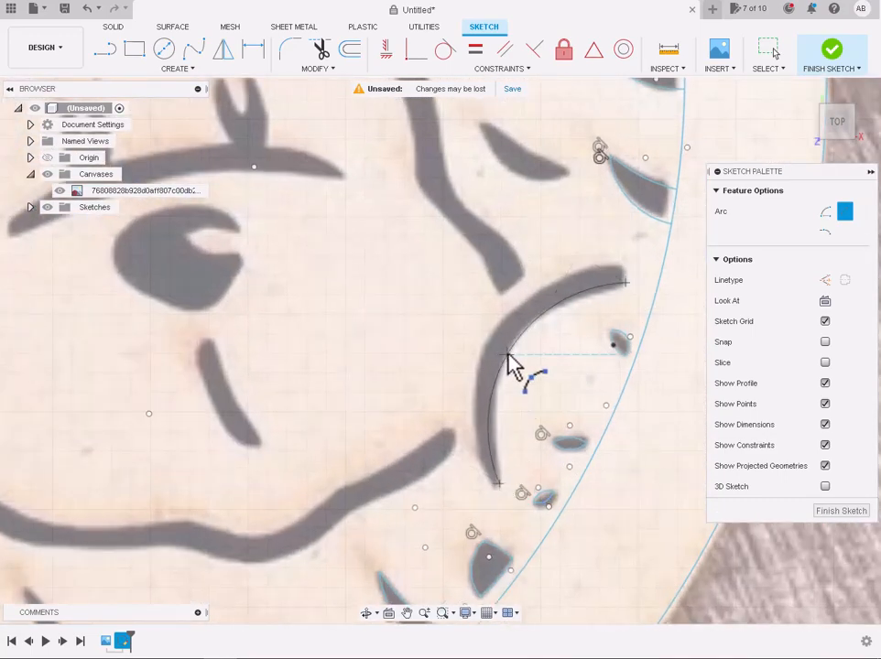
left_click(510, 362)
scroll(626, 281, "up", 5)
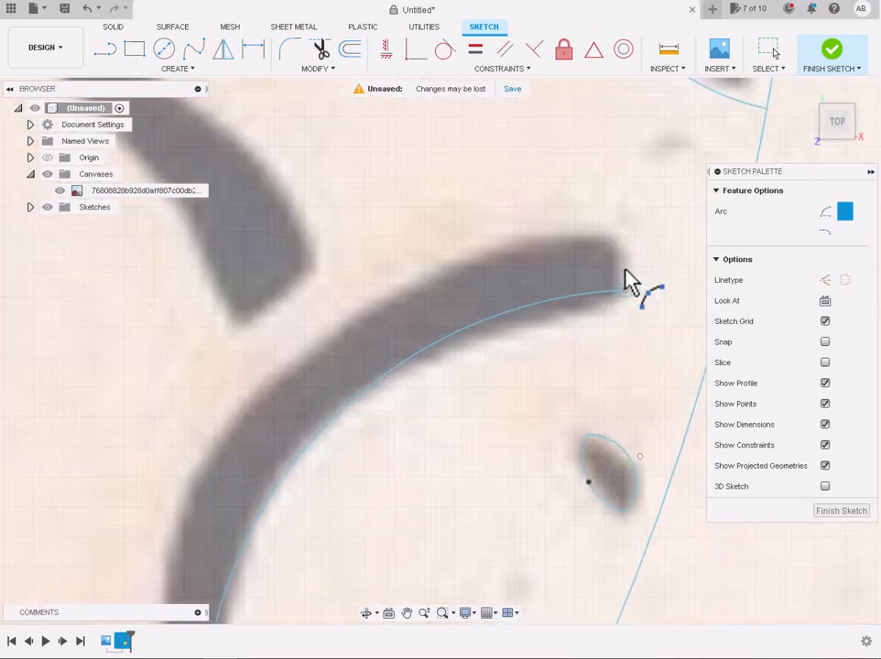
left_click(610, 236)
left_click(621, 260)
Draw a short three-point arc across the pointed lower end of the long curved cutout.
scroll(557, 336, "down", 2)
scroll(558, 335, "down", 3)
scroll(435, 586, "up", 4)
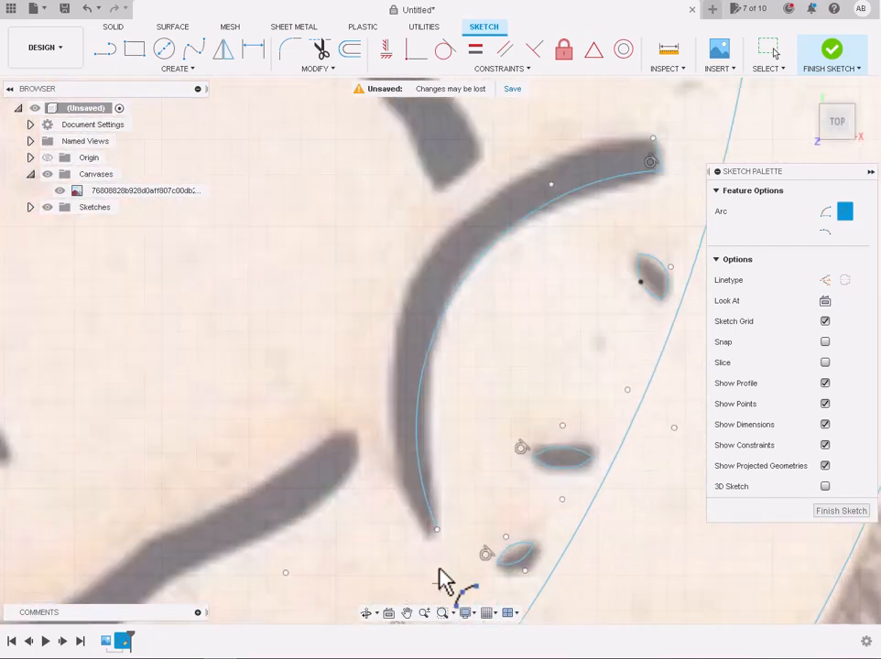
scroll(427, 517, "up", 5)
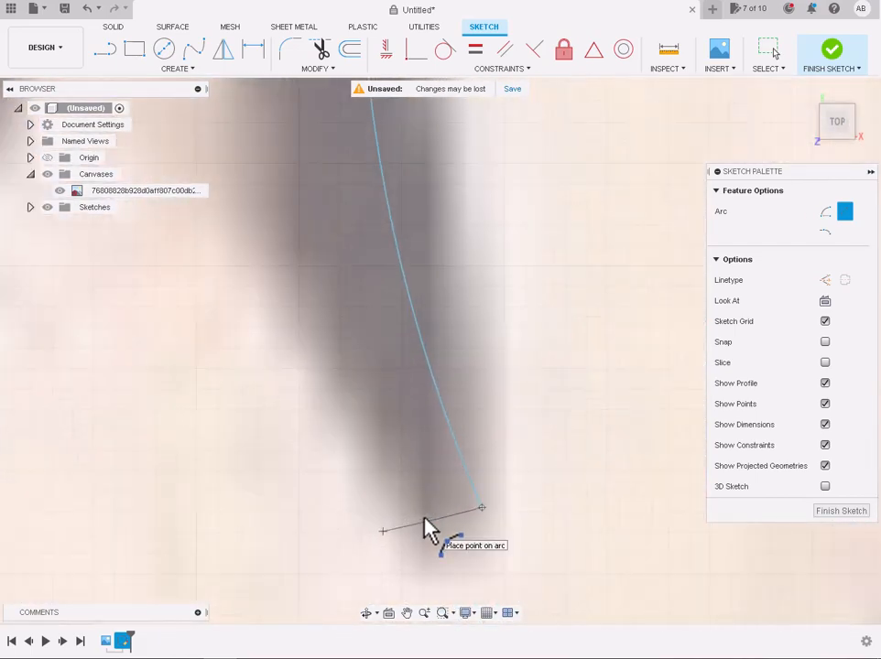
scroll(429, 515, "up", 3)
left_click(430, 515)
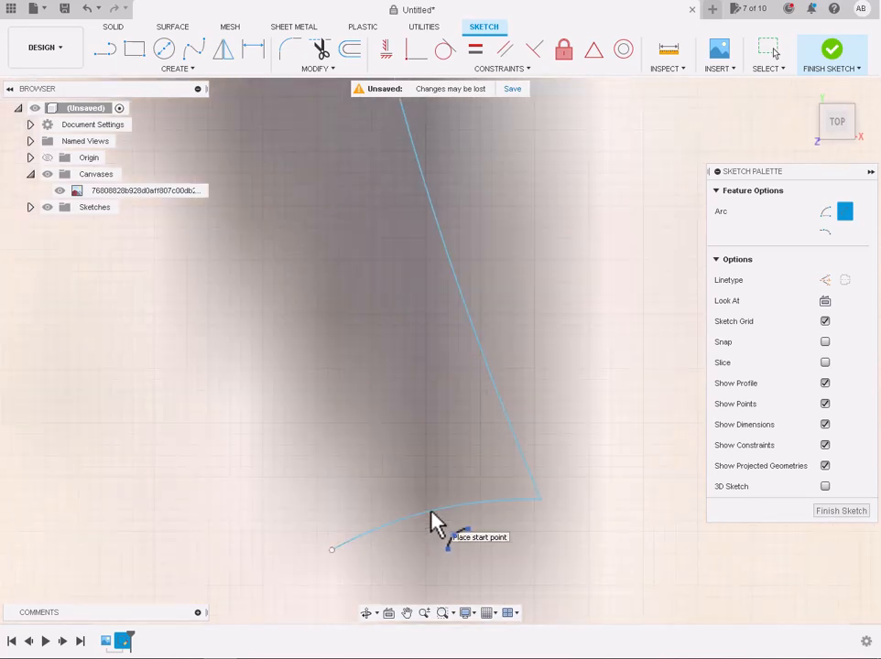
Close the long curved cutout's outer edge with two three-point arcs joined at its bend.
scroll(430, 513, "down", 8)
left_click(421, 516)
scroll(423, 517, "up", 2)
scroll(421, 517, "down", 5)
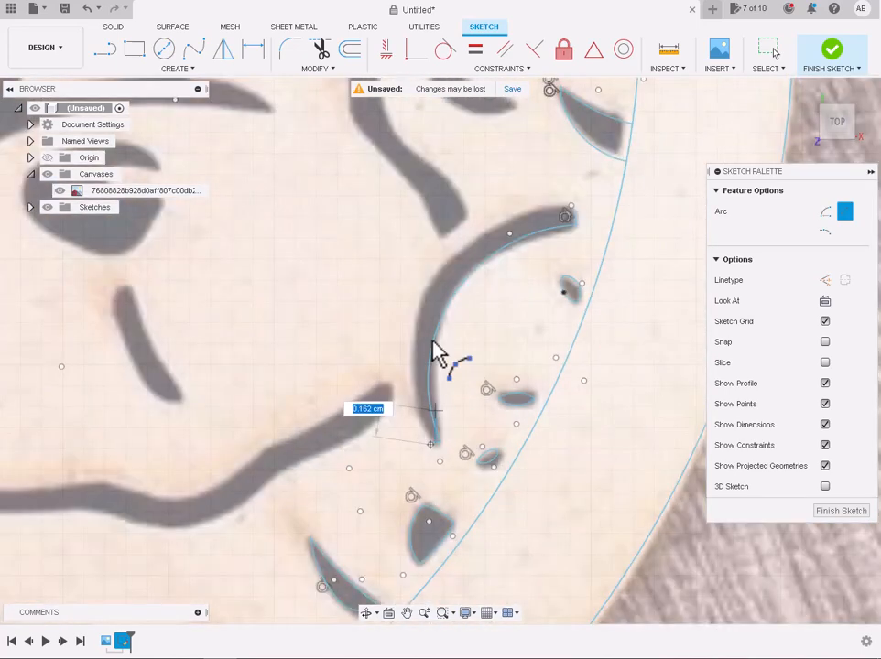
left_click(441, 268)
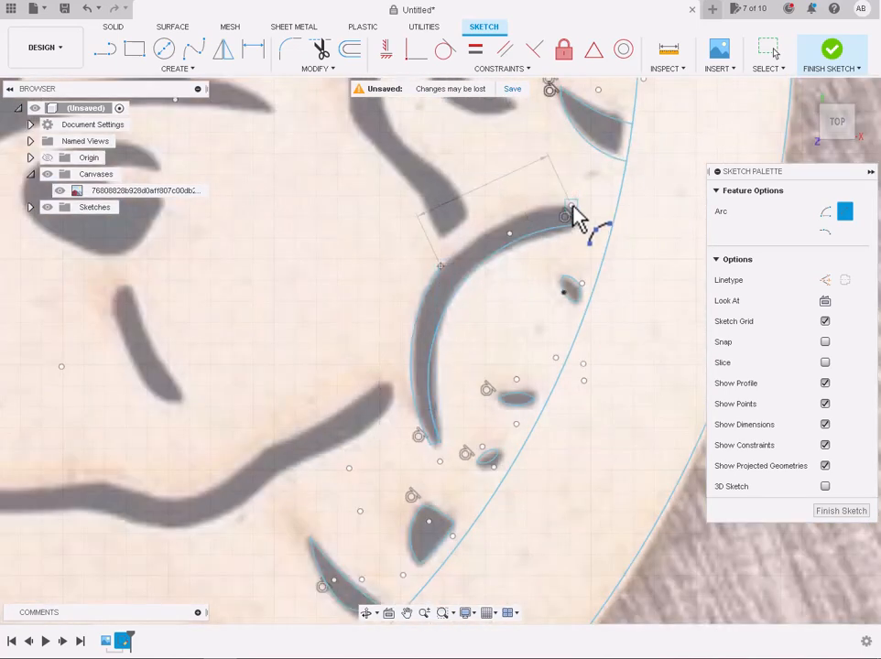
scroll(502, 237, "up", 3)
left_click(502, 236)
Draw a three-point arc along the upper edge of the slender mane cutout below the lion's chin.
scroll(502, 236, "down", 3)
scroll(501, 236, "down", 5)
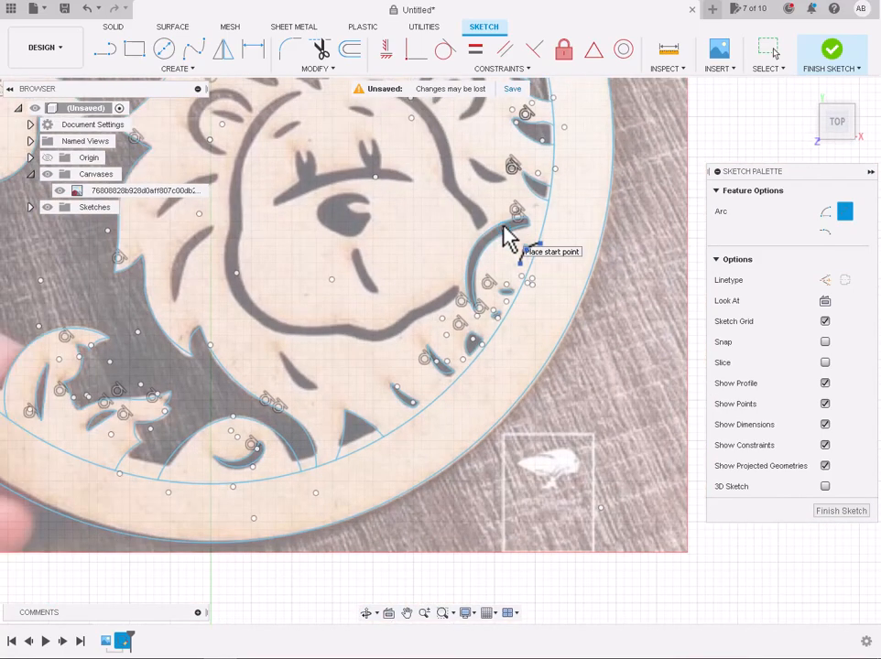
scroll(348, 360, "up", 4)
scroll(289, 280, "up", 3)
left_click(280, 265)
left_click(354, 357)
left_click(420, 396)
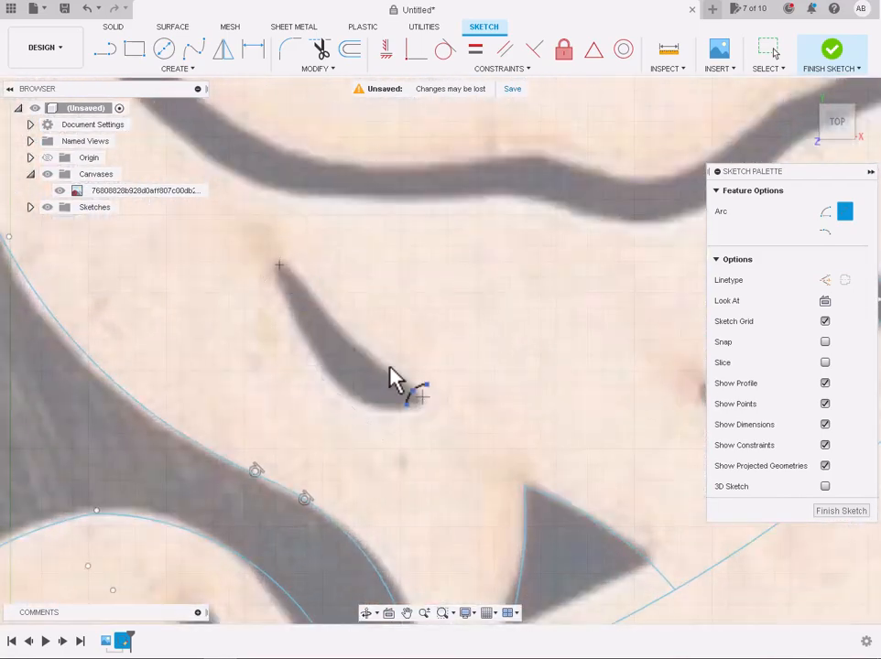
Trace the chin-side mane cutout's lower edge with a three-point arc and close its rounded end with another.
left_click(280, 267)
left_click(329, 373)
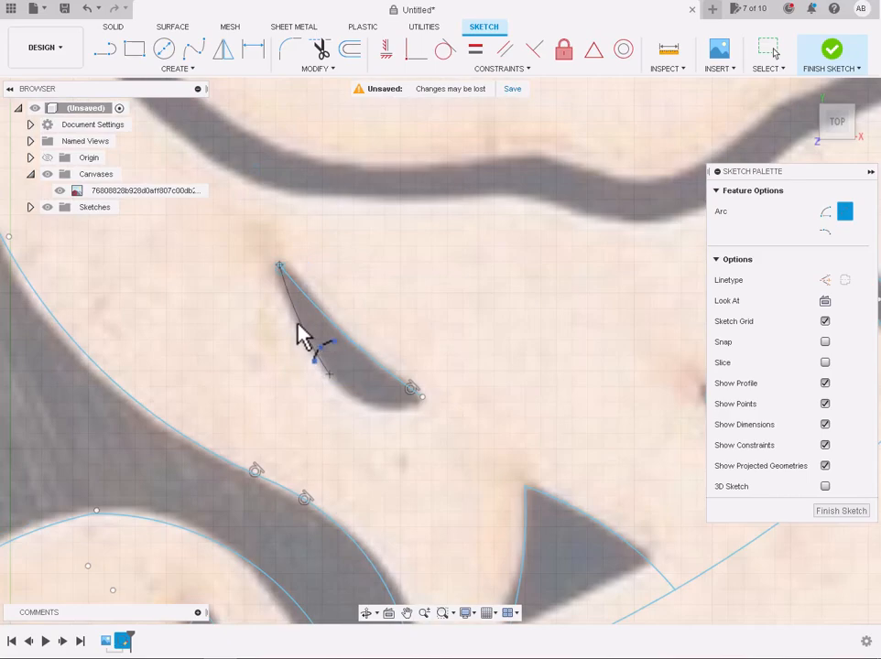
left_click(296, 320)
left_click(330, 374)
left_click(422, 396)
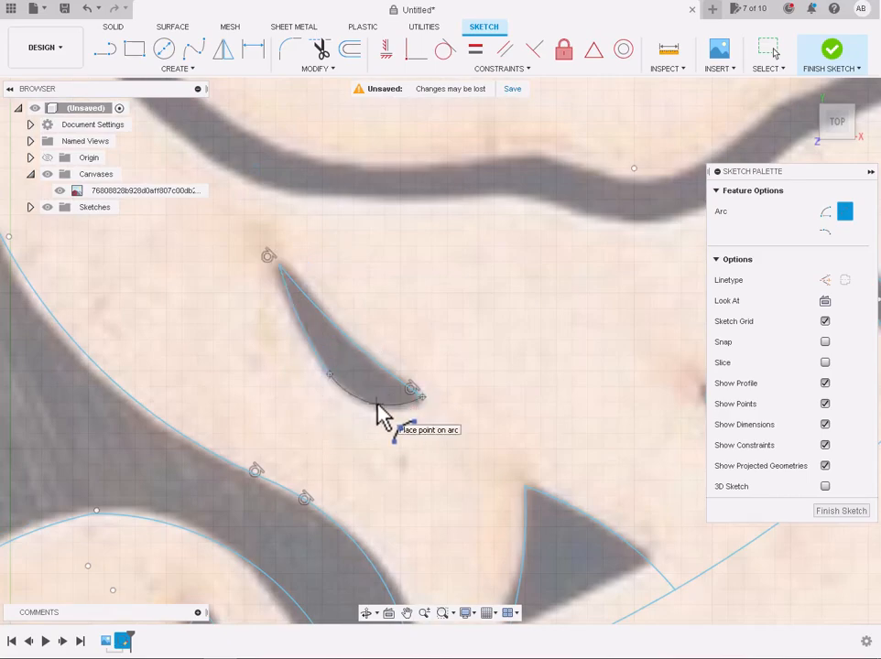
Trace the lower slit in the mane left of the lion's face with two three-point arcs sharing both tips.
scroll(380, 415, "down", 5)
scroll(295, 299, "up", 5)
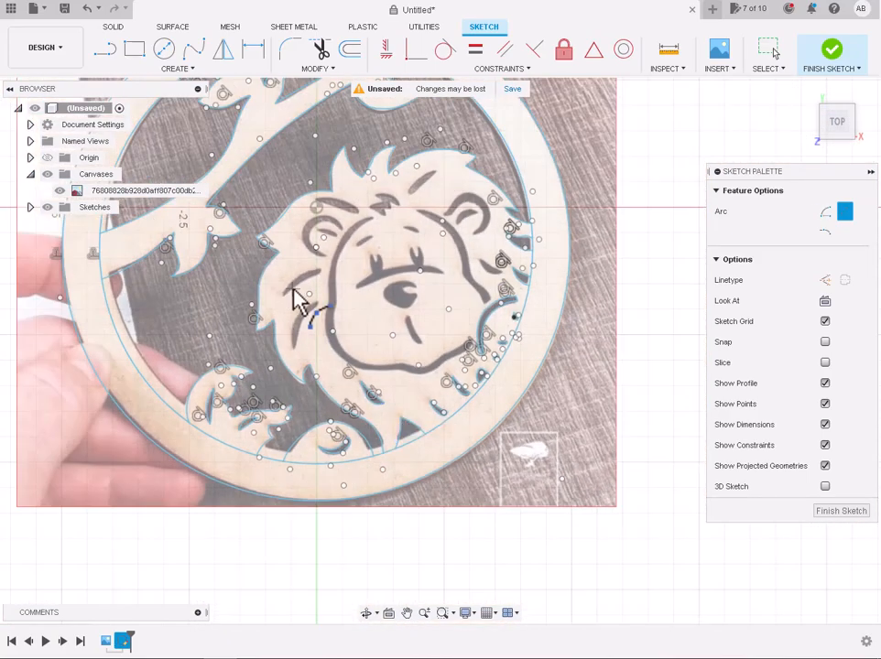
scroll(337, 375, "up", 5)
left_click(256, 432)
left_click(364, 228)
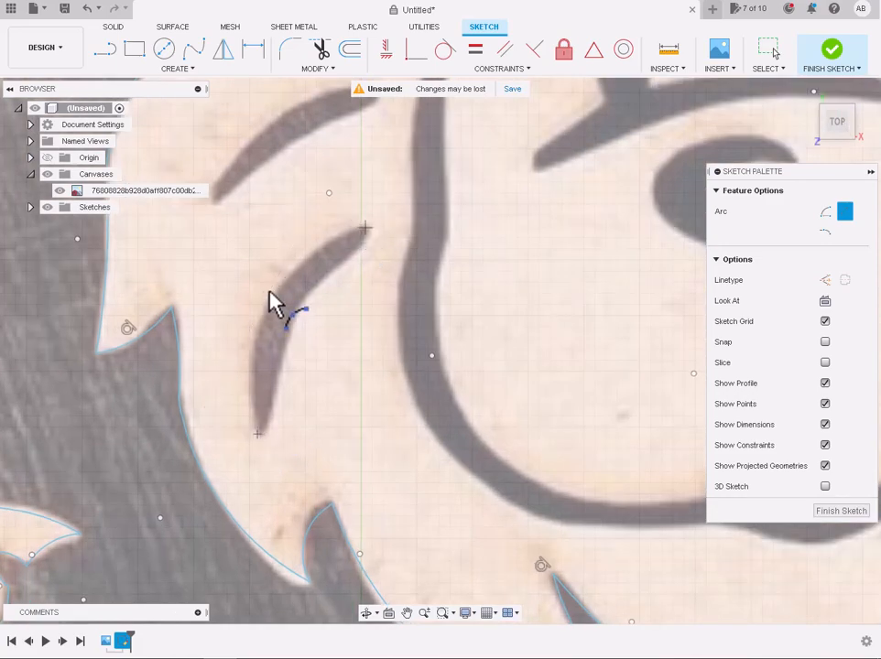
left_click(269, 305)
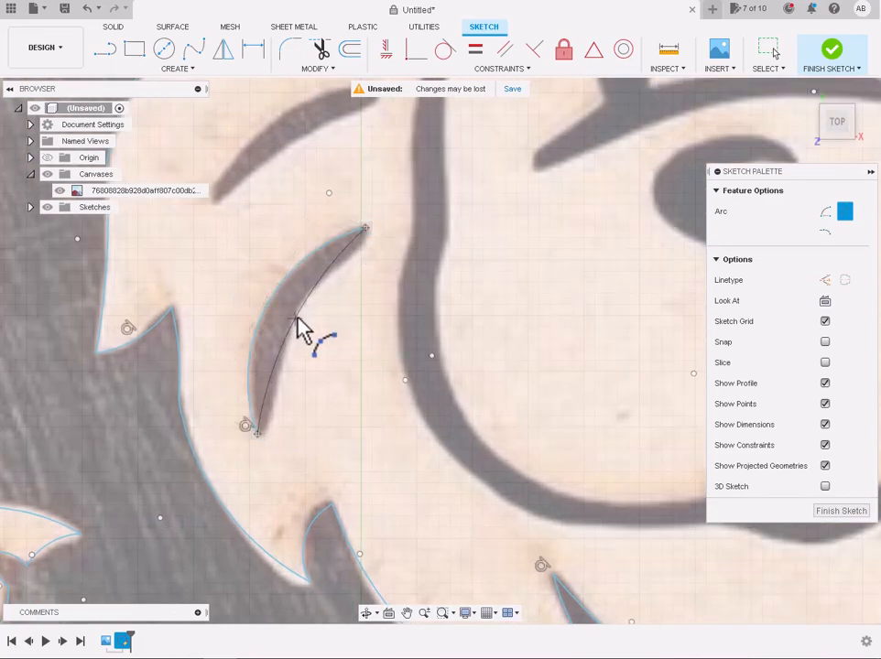
Draw a three-point arc about 0.90 cm across along the upper edge of the mane slit just above the traced one.
scroll(299, 328, "down", 5)
scroll(255, 300, "up", 5)
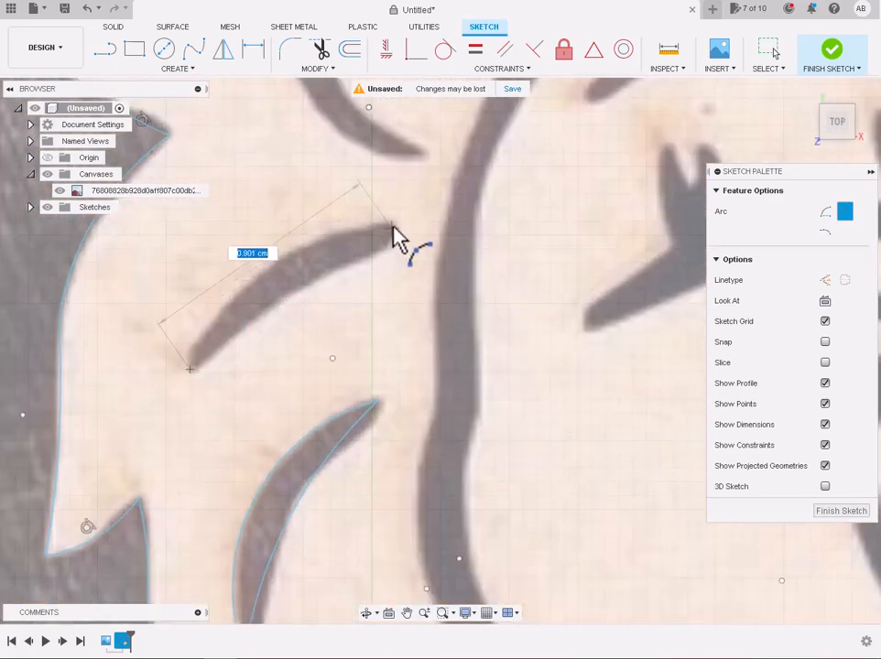
left_click(392, 227)
left_click(272, 275)
left_click(190, 371)
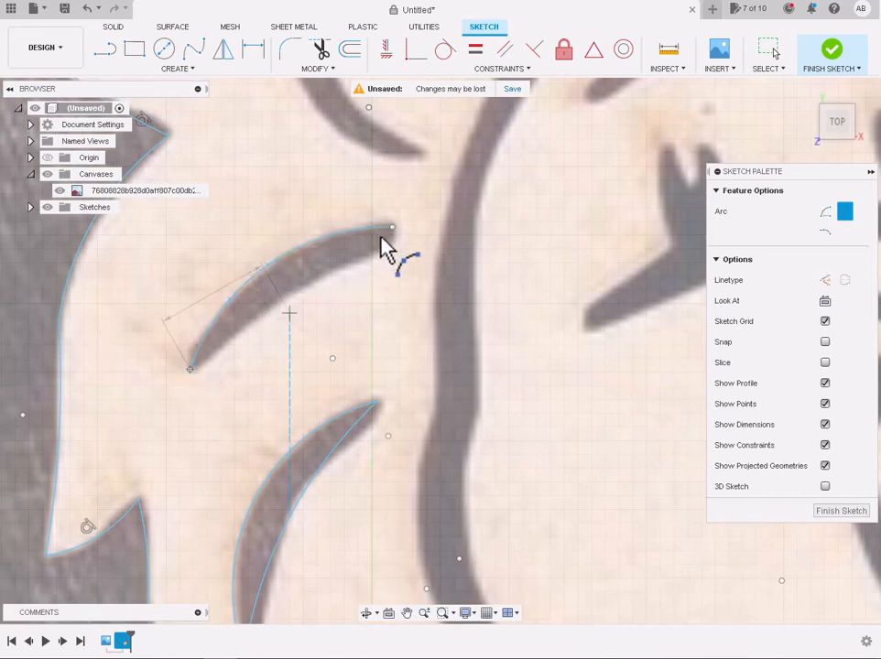
left_click(392, 227)
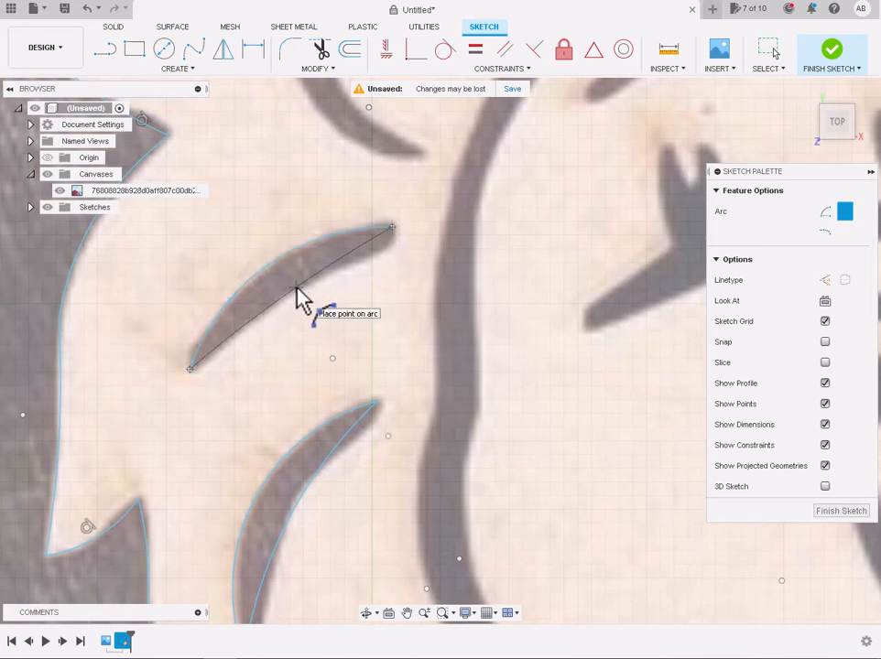
left_click(298, 300)
key("Escape")
Close the slit with a short three-point arc around its blunt end and a longer arc along its lower edge.
left_click(147, 69)
mouse_move(190, 138)
left_click(227, 129)
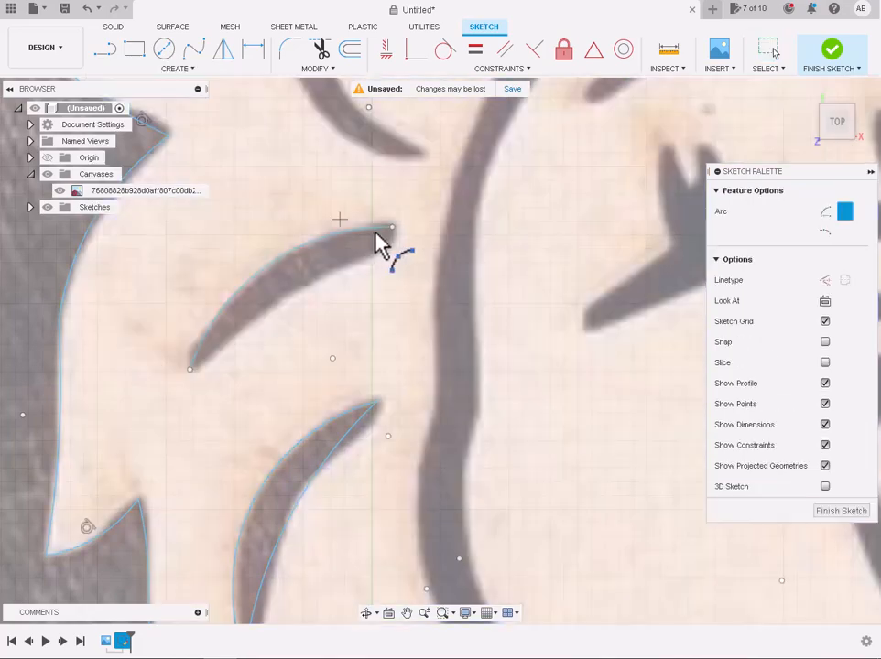
scroll(379, 245, "up", 2)
left_click(397, 225)
left_click(347, 272)
left_click(388, 262)
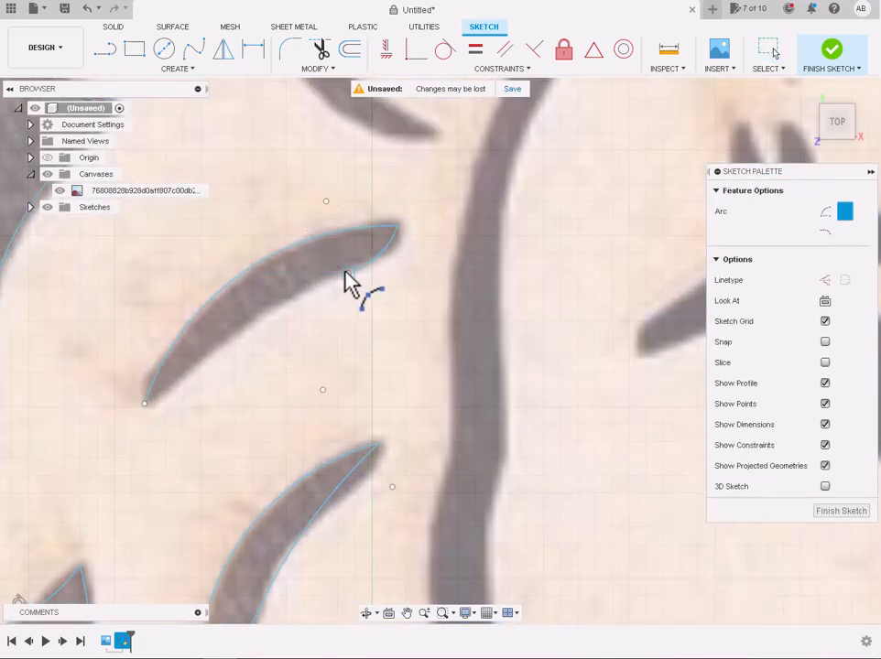
left_click(347, 272)
left_click(145, 403)
left_click(269, 325)
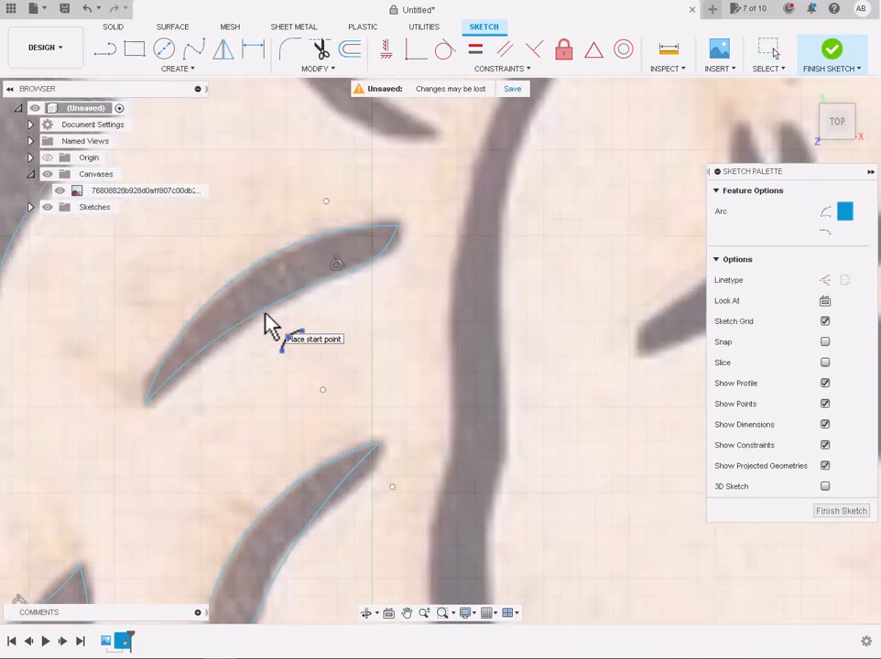
Outline the small slit inside the lion's left-hand ear with an upper and a lower three-point arc between its tips.
scroll(268, 324, "down", 5)
scroll(267, 324, "up", 3)
scroll(291, 218, "up", 3)
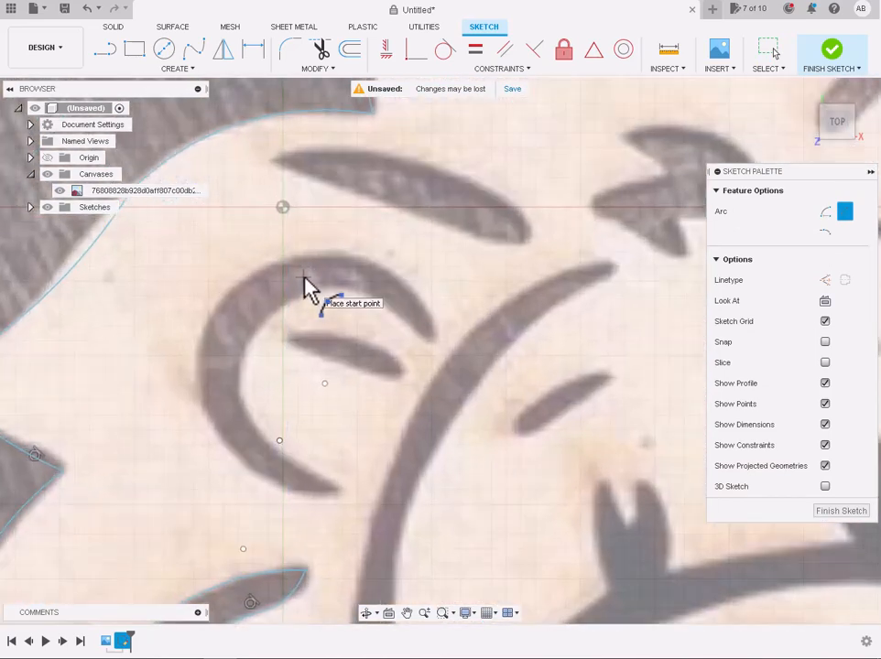
left_click(288, 337)
left_click(400, 372)
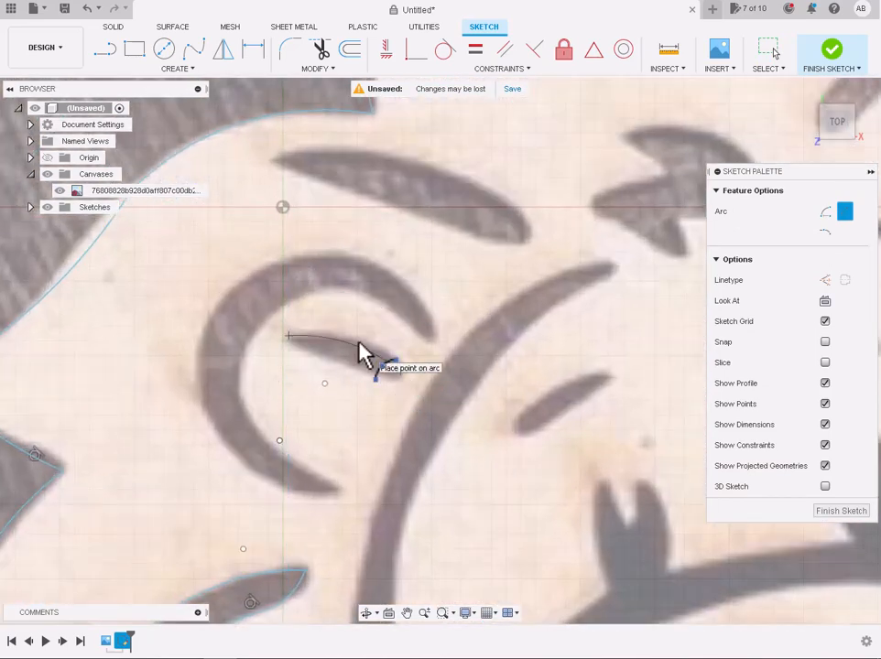
left_click(360, 343)
left_click(289, 336)
left_click(401, 372)
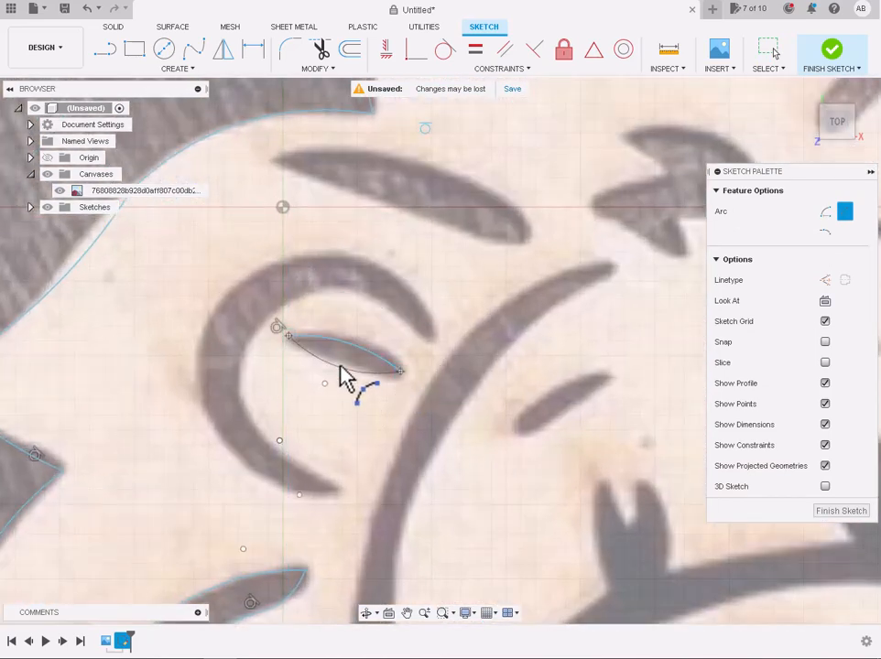
left_click(342, 372)
Trace the ear crescent's inner edge with two connected three-point arcs and the upper part of its outer edge with a third.
left_click(250, 336)
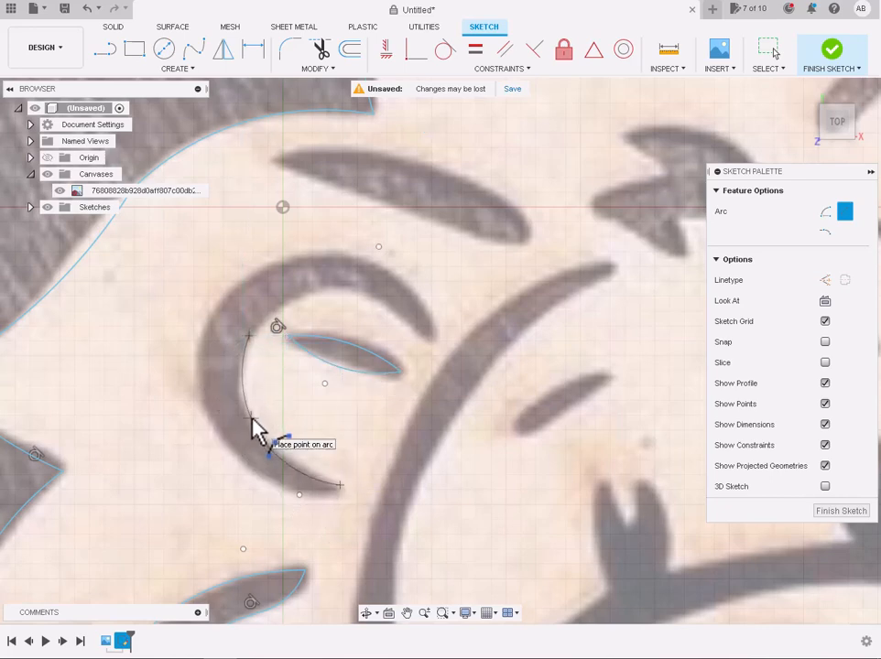
left_click(251, 416)
left_click(249, 335)
left_click(427, 336)
left_click(334, 287)
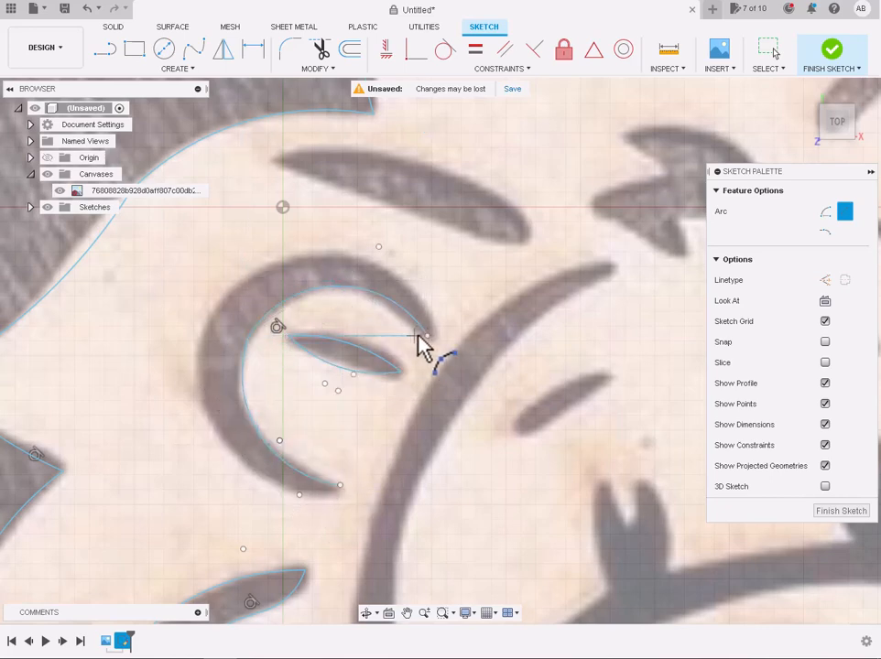
left_click(426, 335)
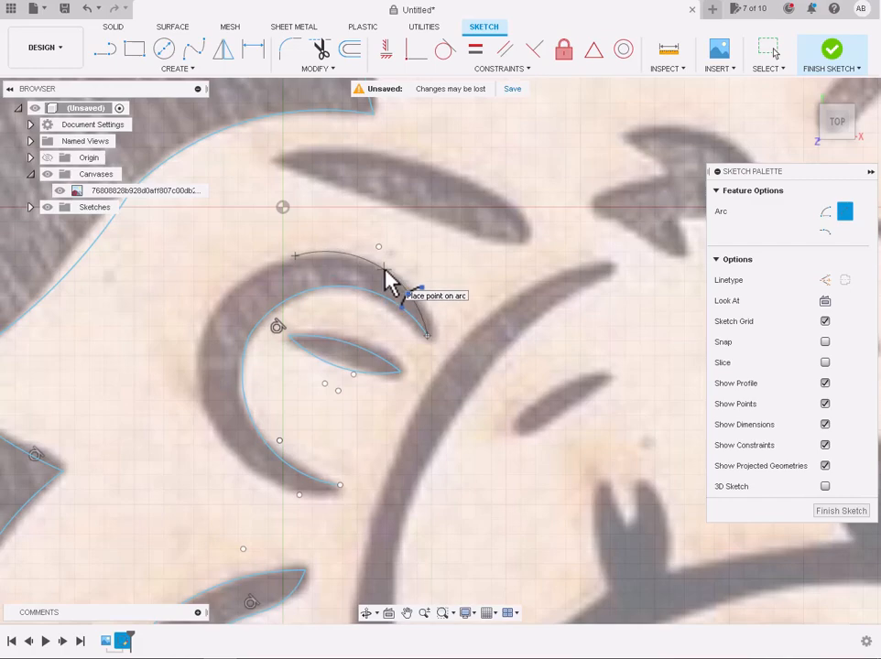
left_click(384, 267)
left_click(295, 256)
left_click(208, 410)
left_click(214, 312)
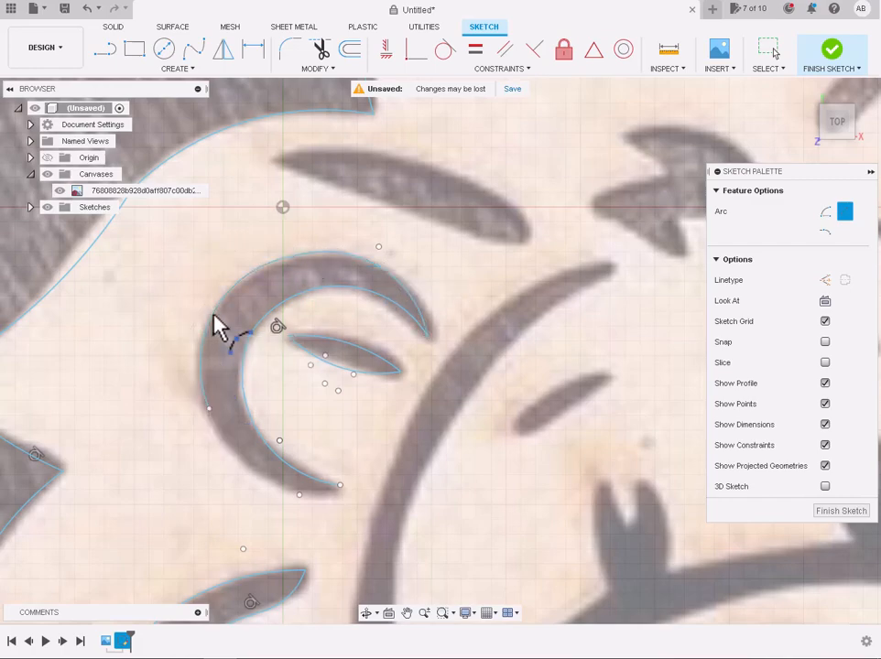
scroll(213, 313, "up", 3)
key("Escape")
scroll(213, 324, "down", 3)
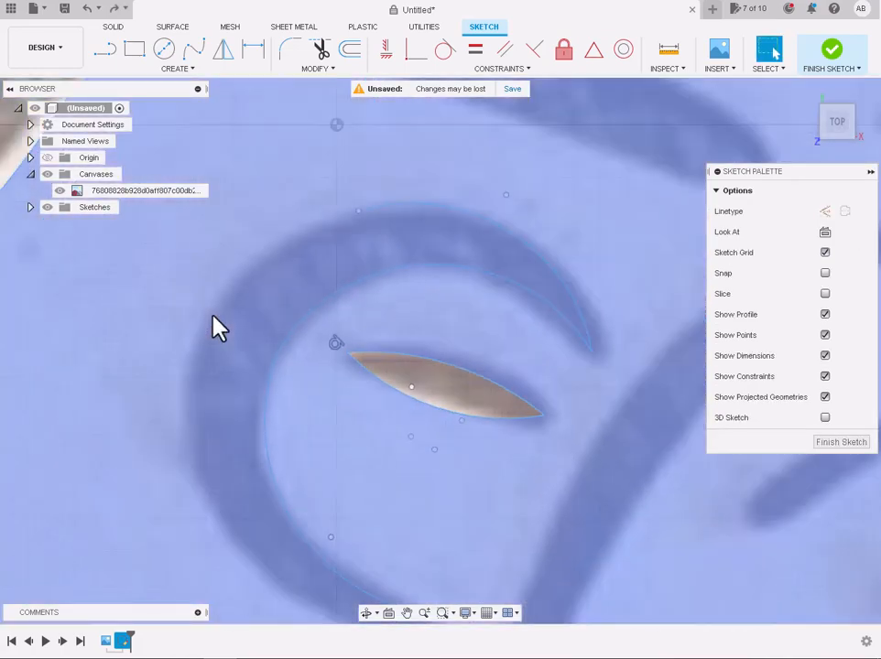
Continue the ear crescent's outer edge with a three-point arc from the upper arc's end to the crescent's far left side.
left_click(178, 68)
mouse_move(174, 129)
left_click(217, 129)
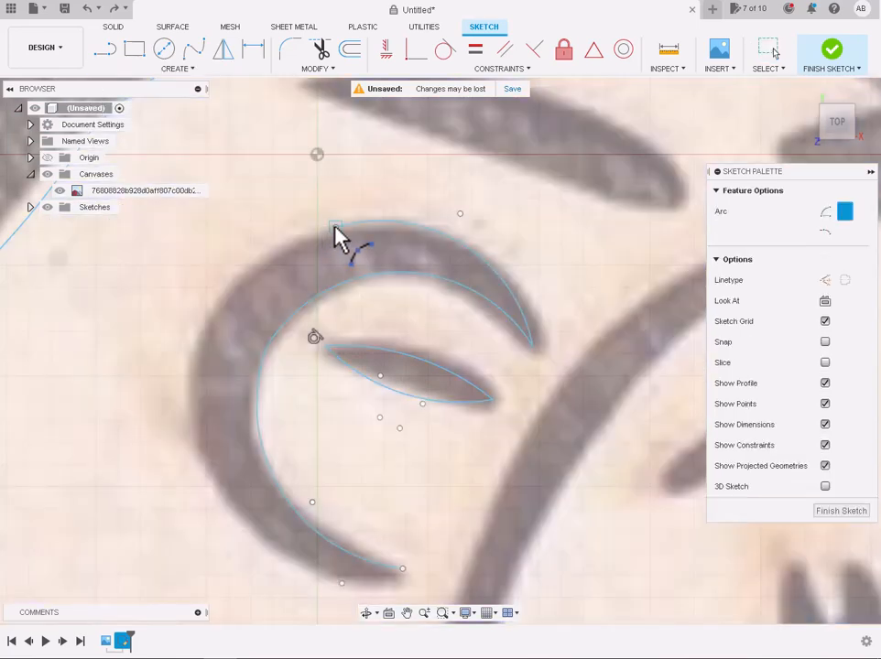
left_click(335, 228)
left_click(195, 420)
left_click(234, 297)
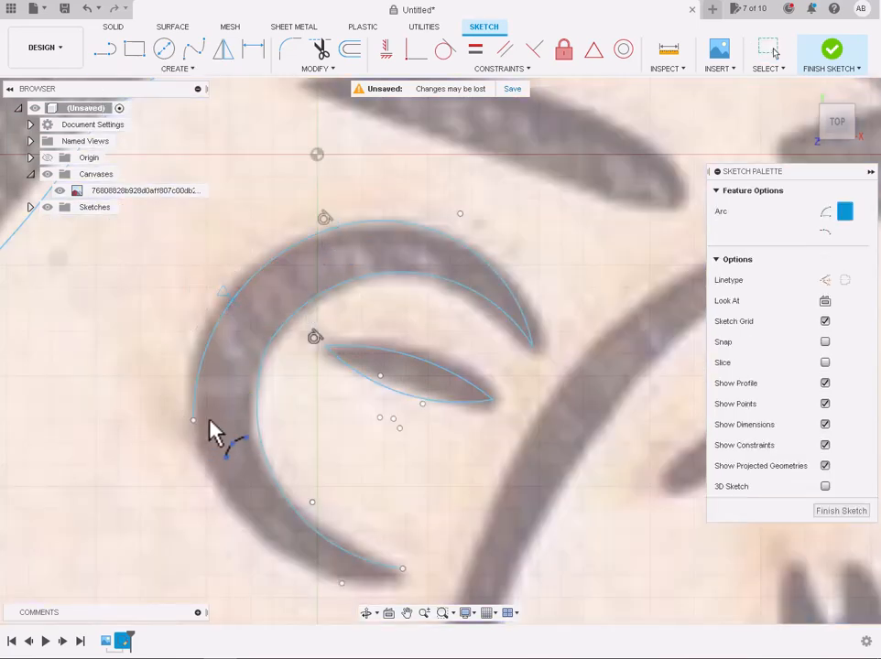
left_click(196, 420)
scroll(289, 533, "down", 1)
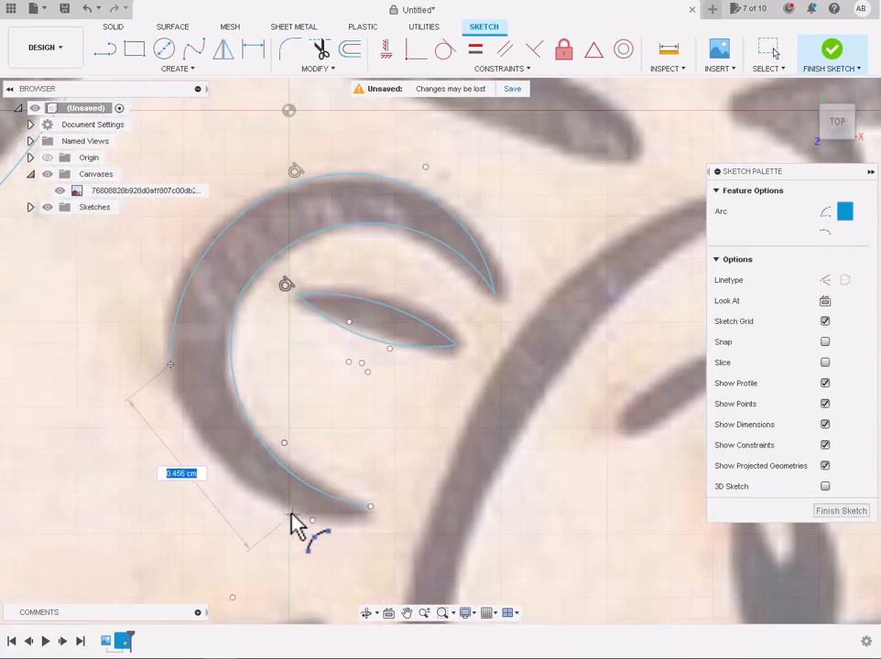
left_click(291, 507)
left_click(232, 464)
key("Escape")
left_click(140, 73)
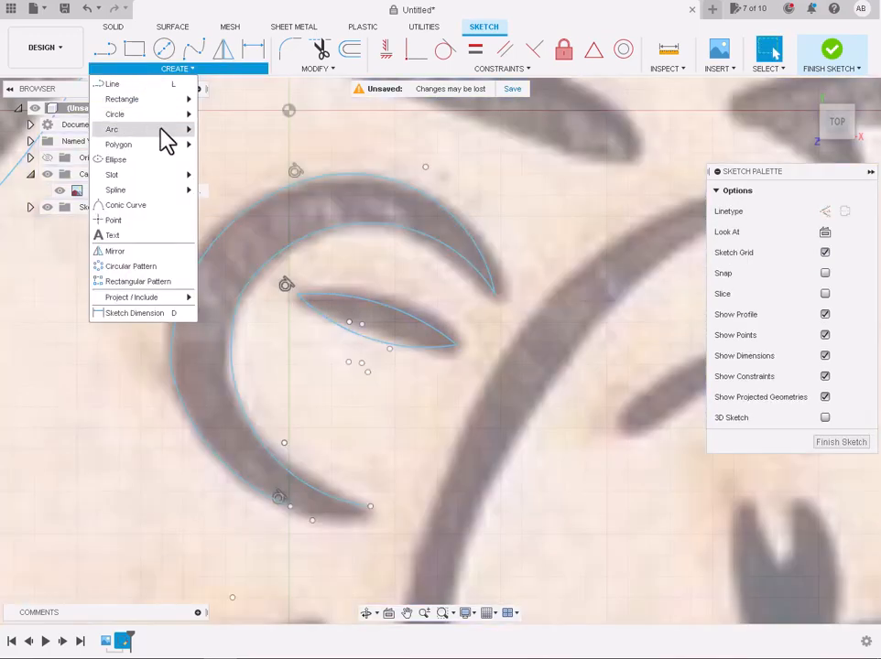
left_click(214, 131)
key("Escape")
key("ctrl+z")
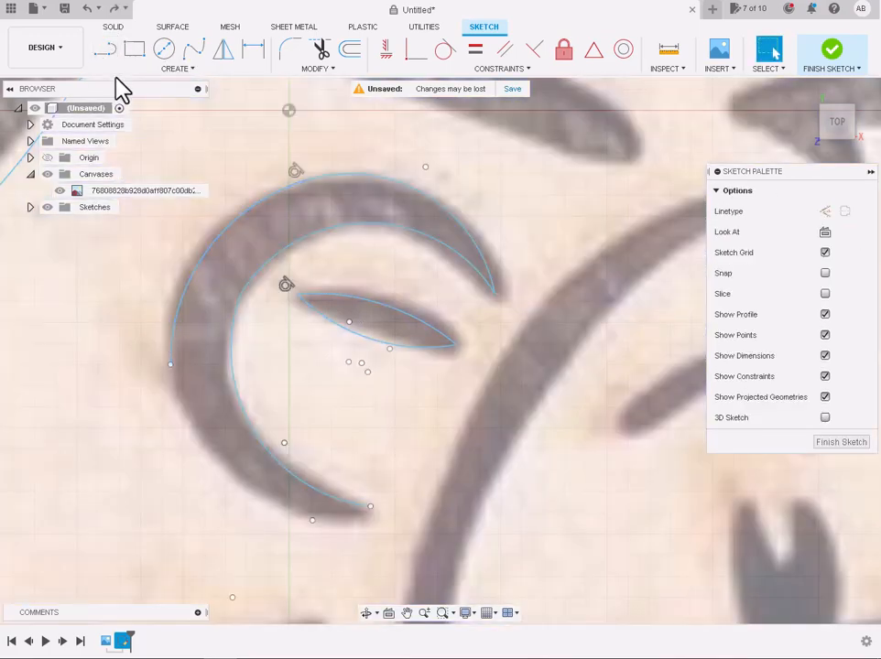
Complete the ear crescent's outer edge with two connected three-point arcs running down to its lower tip.
left_click(122, 73)
mouse_move(114, 130)
left_click(214, 131)
left_click(160, 366)
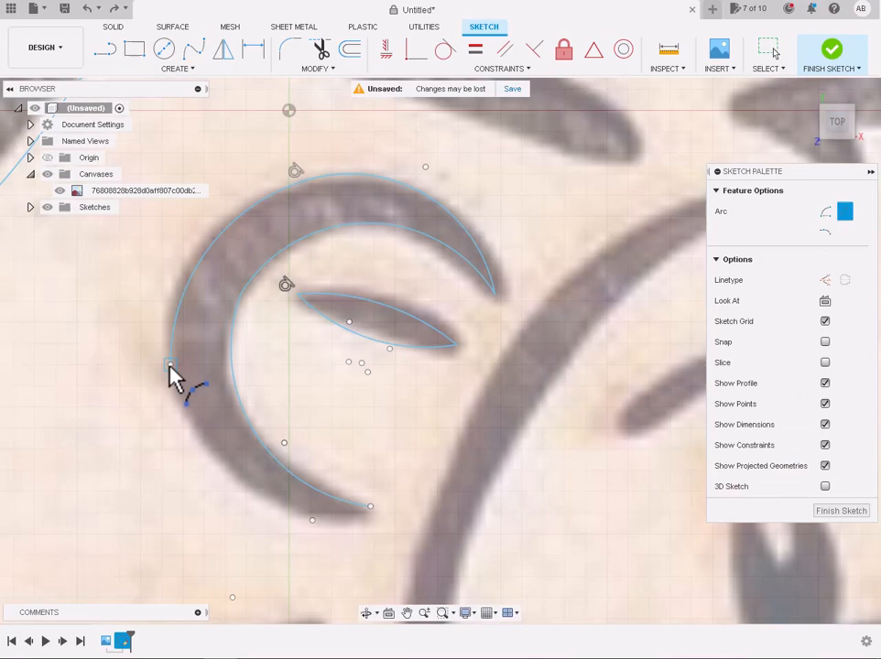
left_click(248, 495)
scroll(194, 430, "up", 3)
left_click(189, 428)
scroll(188, 428, "down", 3)
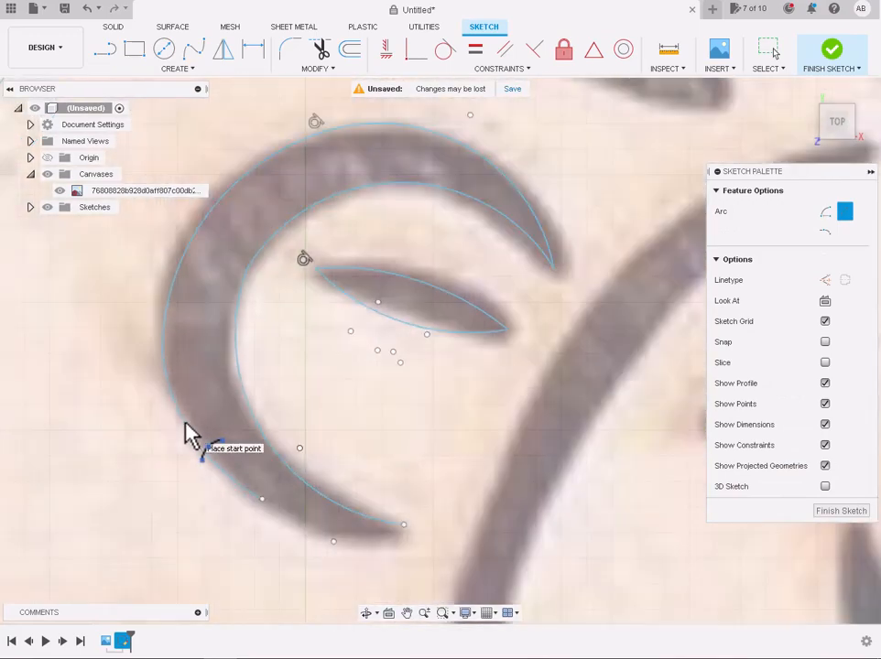
left_click(198, 419)
left_click(363, 448)
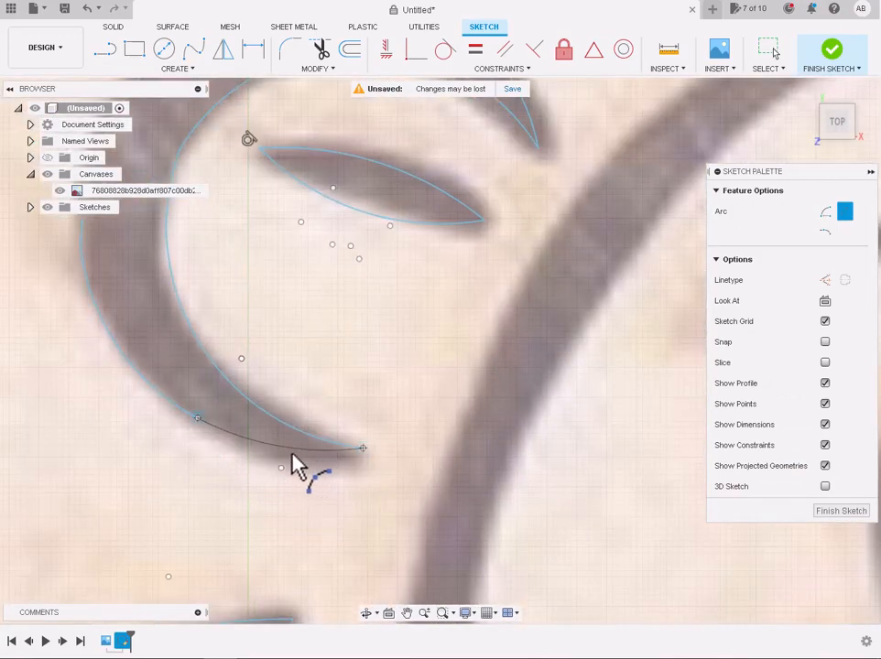
left_click(289, 456)
Draw a three-point arc along the lower edge of the long slit above the ear, from tip to tip.
scroll(286, 462, "down", 5)
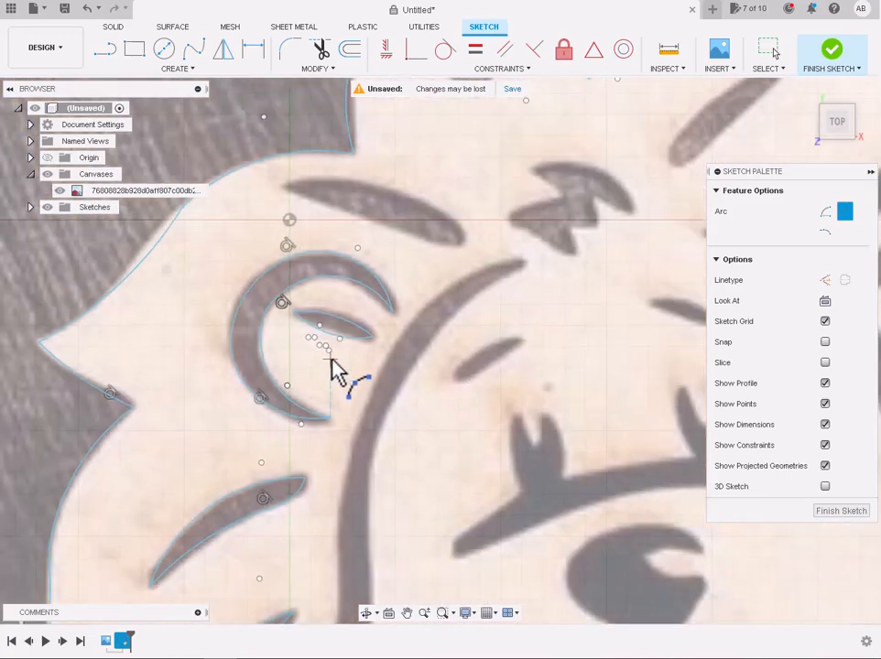
scroll(392, 211, "up", 3)
left_click(191, 316)
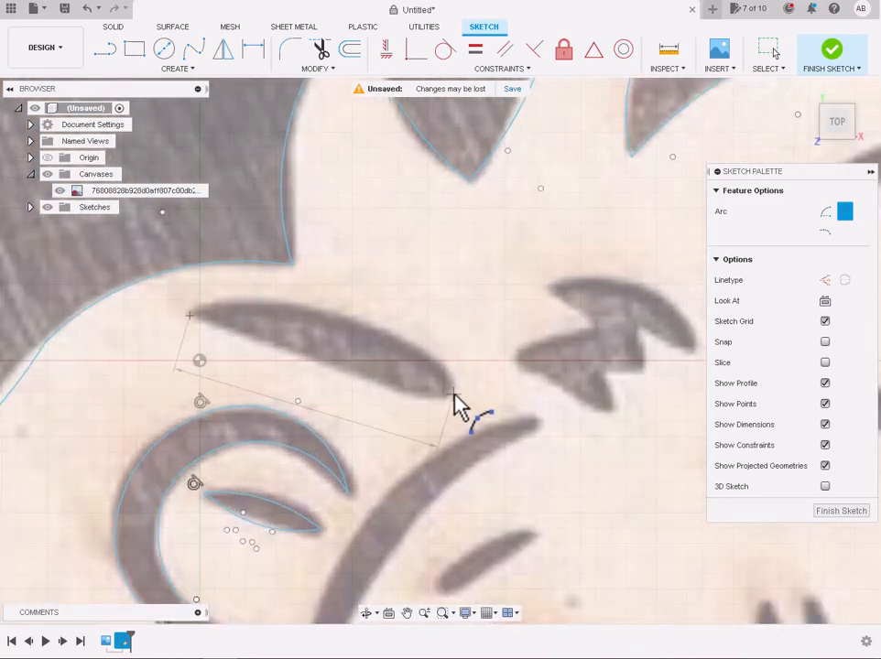
left_click(452, 394)
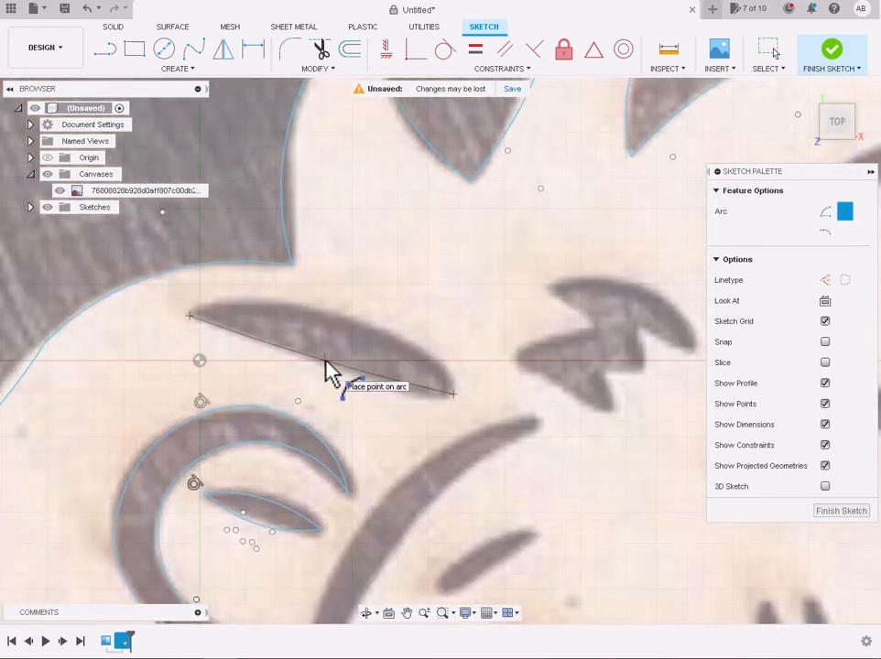
left_click(396, 384)
Trace the upper edge of the slit above the ear with two connected three-point arcs about 0.36 cm and 0.58 cm across.
left_click(196, 304)
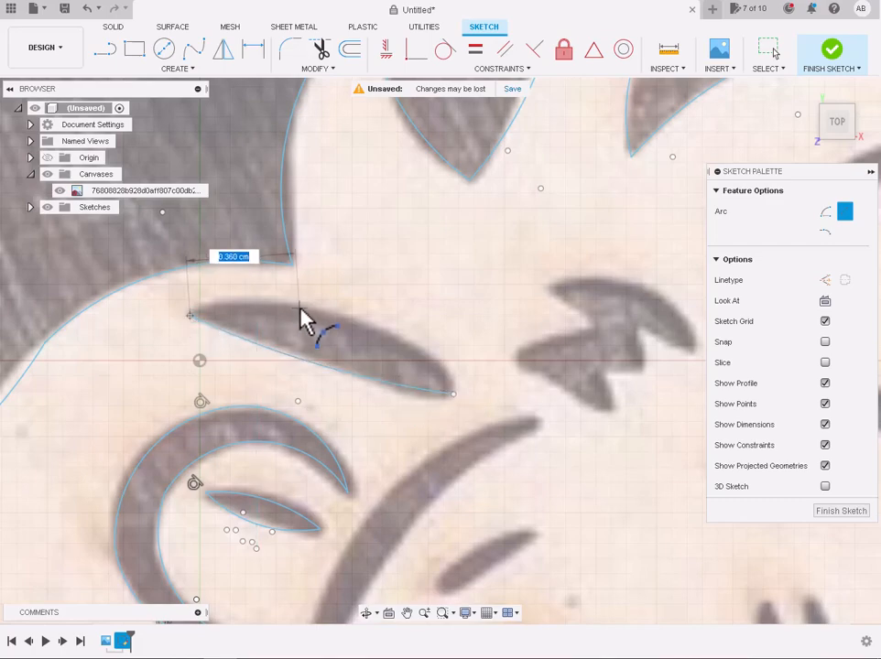
left_click(298, 308)
scroll(200, 306, "up", 3)
scroll(206, 318, "down", 2)
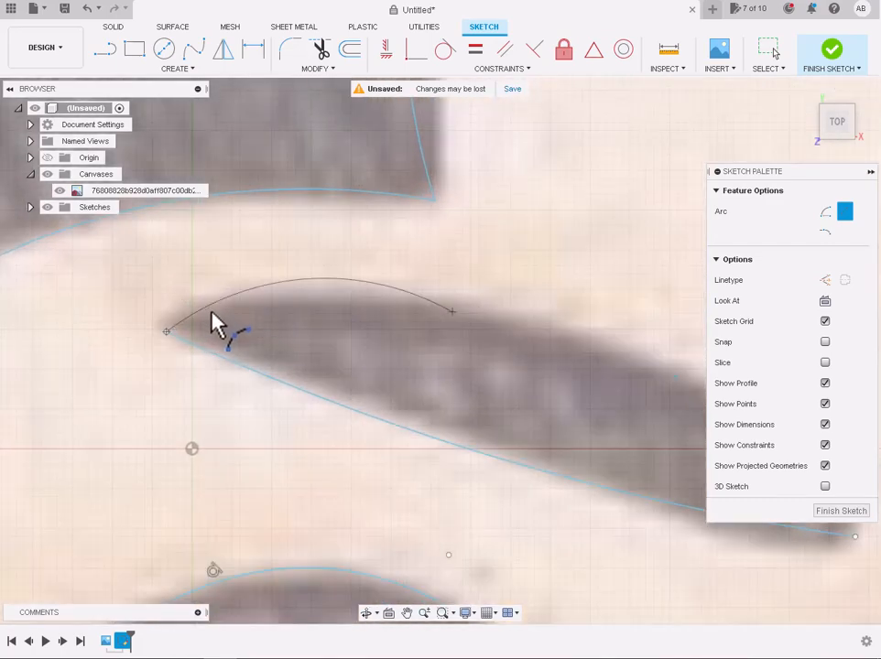
left_click(217, 325)
scroll(335, 325, "down", 1)
left_click(327, 313)
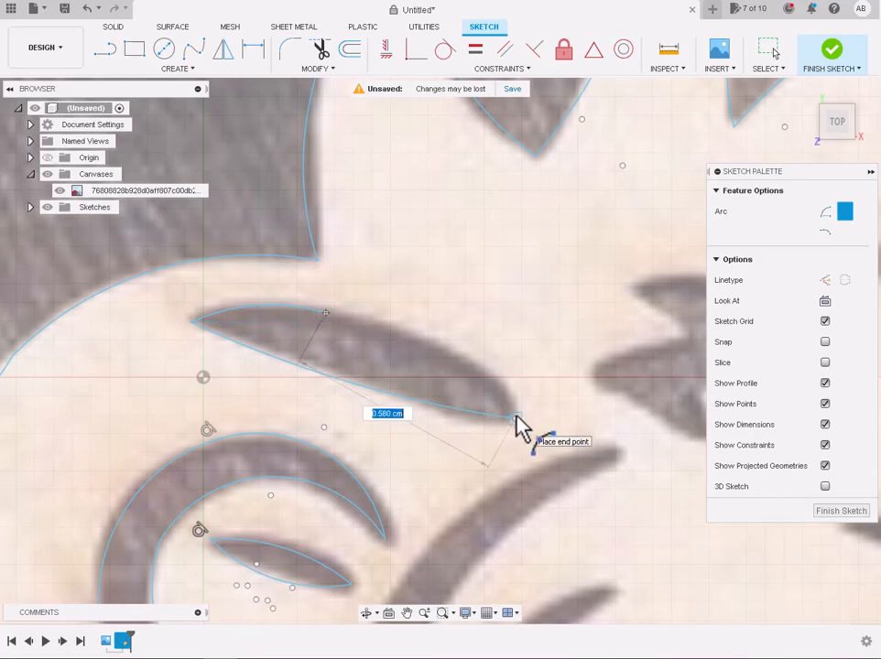
left_click(515, 418)
left_click(449, 366)
Trace the upper edge of the small cheek slit below the right-hand ear with an arc about 0.42 cm across and a short arc to its tip.
scroll(446, 366, "down", 2)
scroll(449, 366, "down", 2)
scroll(557, 380, "up", 5)
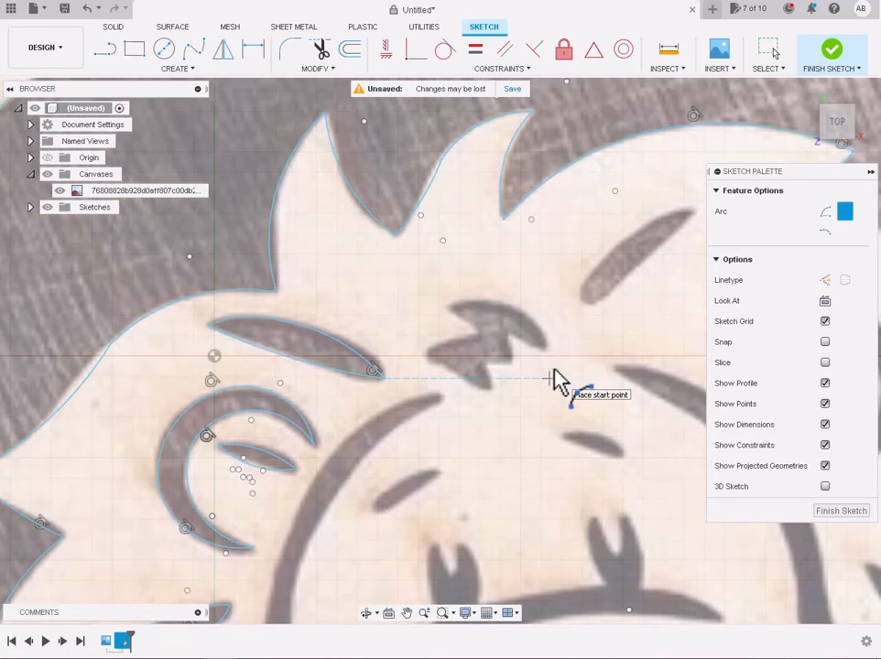
scroll(458, 366, "down", 4)
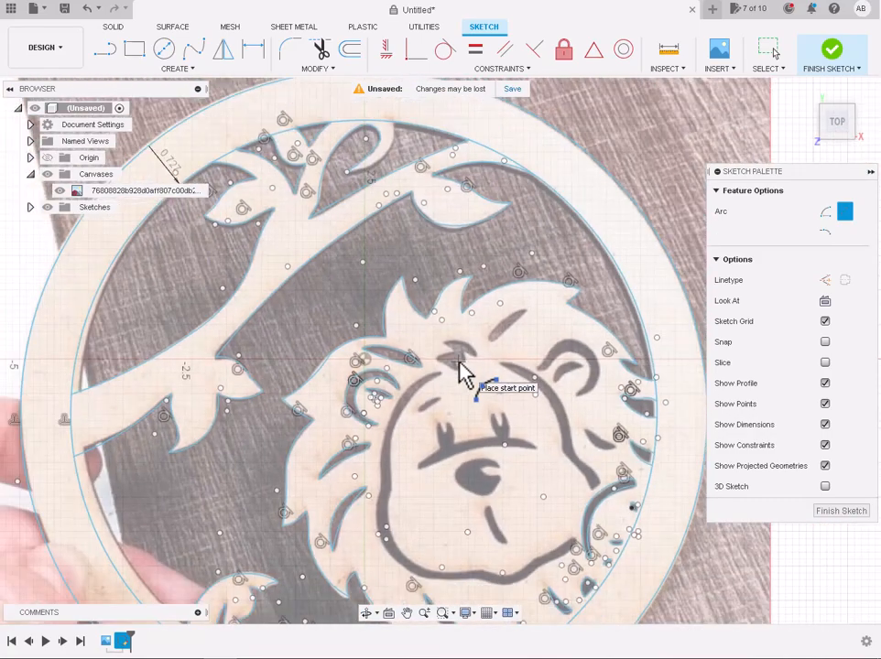
scroll(613, 453, "up", 5)
scroll(608, 449, "up", 3)
left_click(487, 359)
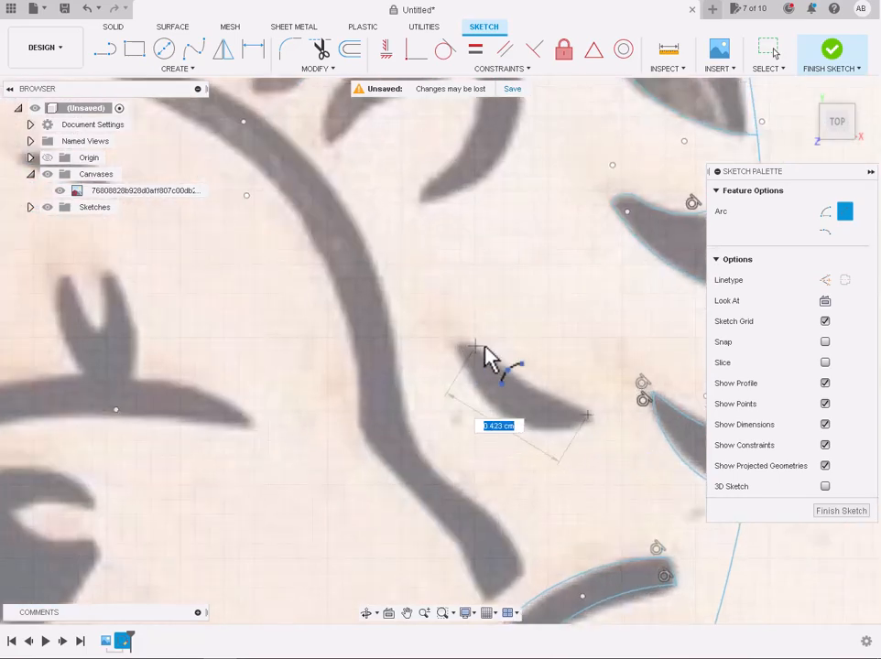
scroll(476, 363, "up", 3)
scroll(476, 361, "up", 3)
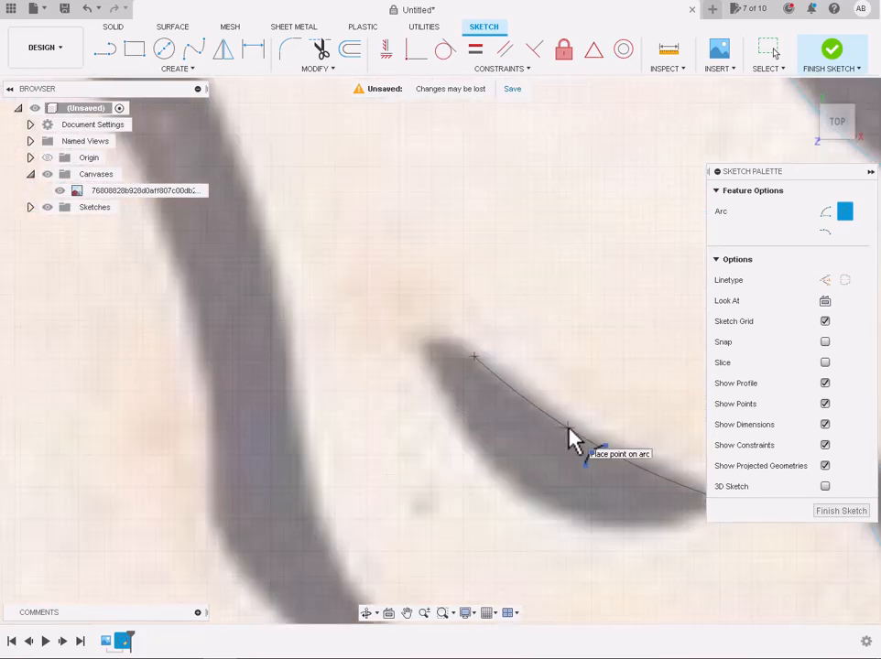
left_click(449, 353)
left_click(425, 345)
Close the cheek slit's lower edge with two connected three-point arcs running from tip to tip.
scroll(426, 345, "down", 3)
left_click(499, 436)
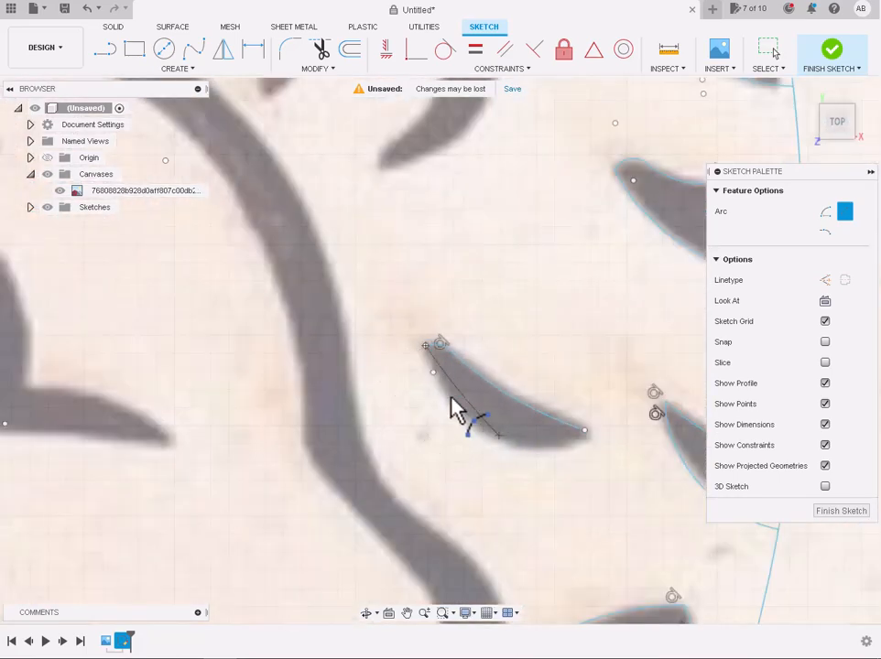
left_click(452, 398)
left_click(499, 435)
left_click(585, 431)
left_click(539, 444)
Draw a three-point arc along the lower edge of the small crescent inside the right-hand ear, from tip to tip.
scroll(538, 444, "down", 4)
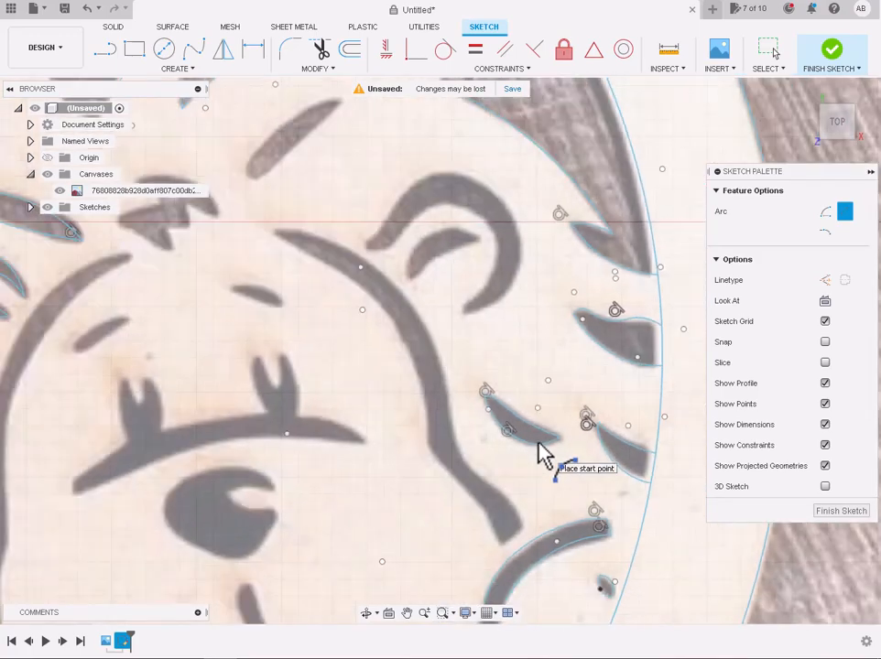
scroll(493, 298, "up", 4)
left_click(495, 274)
left_click(359, 349)
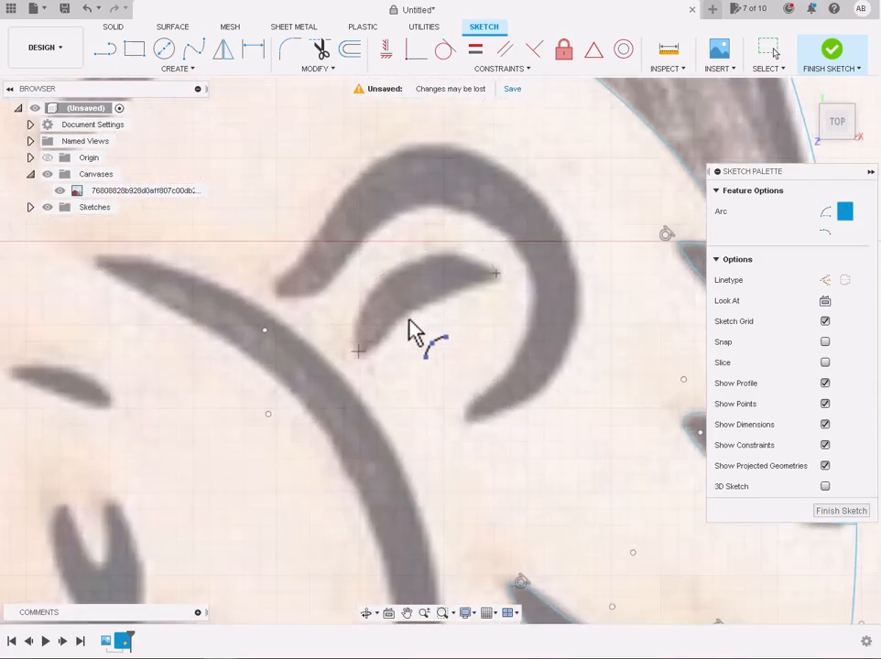
left_click(430, 291)
Trace the upper edge of the right-hand ear's small inner crescent with two connected three-point arcs.
left_click(394, 273)
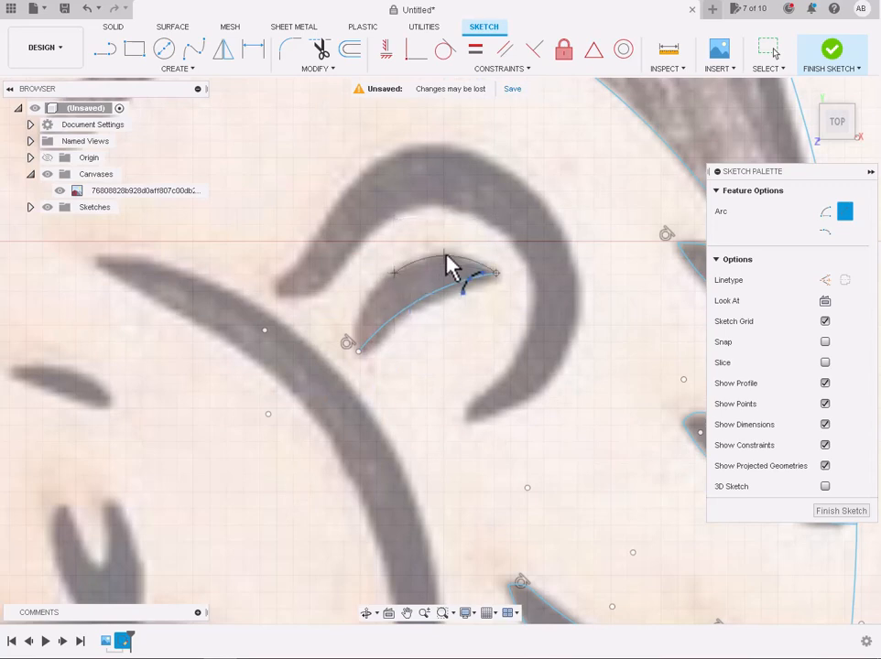
left_click(446, 254)
left_click(394, 273)
left_click(358, 350)
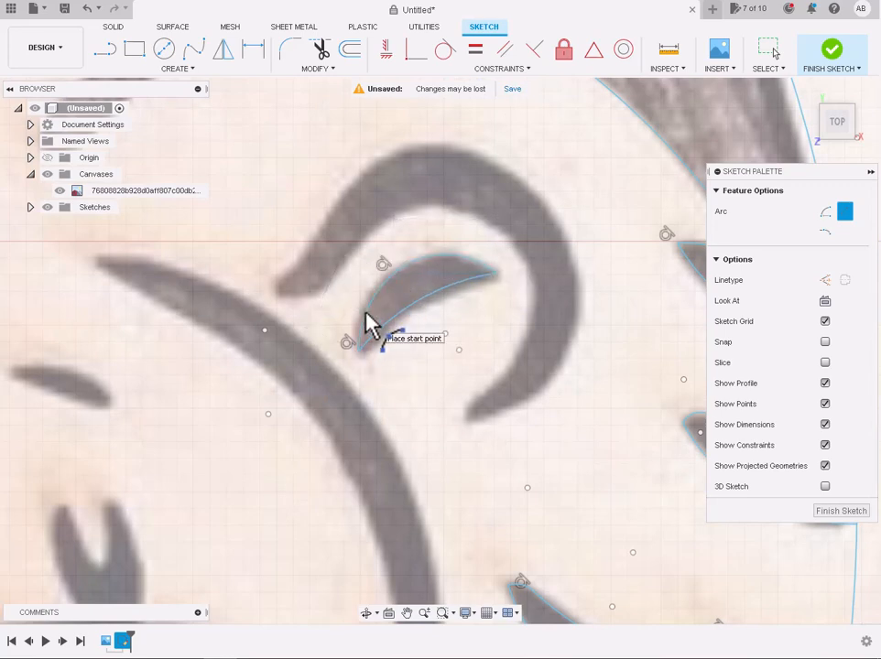
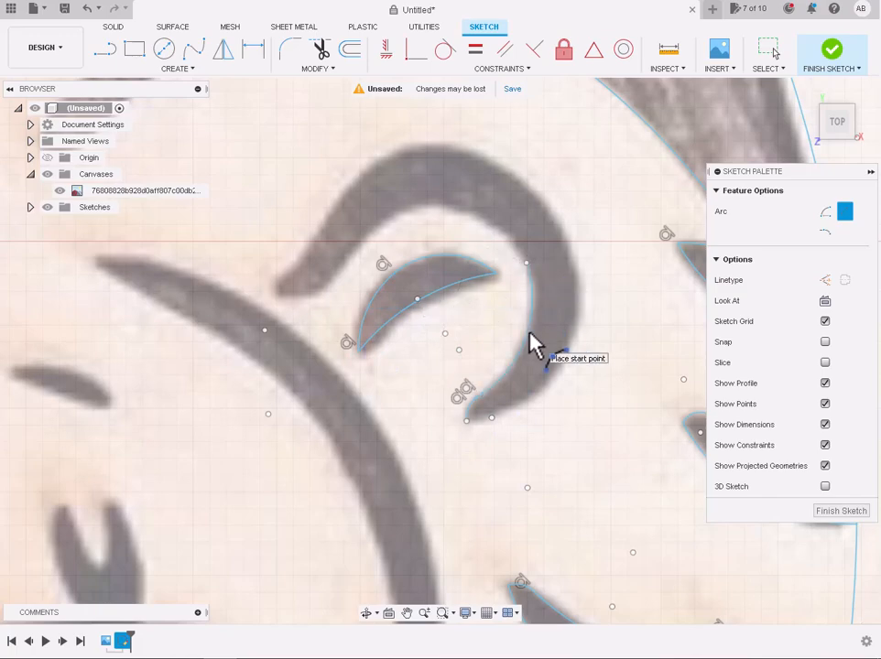
Try to continue the right-hand ear band's inner edge with one three-point arc ending at the top of the curve.
left_click(417, 208)
left_click(478, 221)
scroll(478, 221, "down", 1)
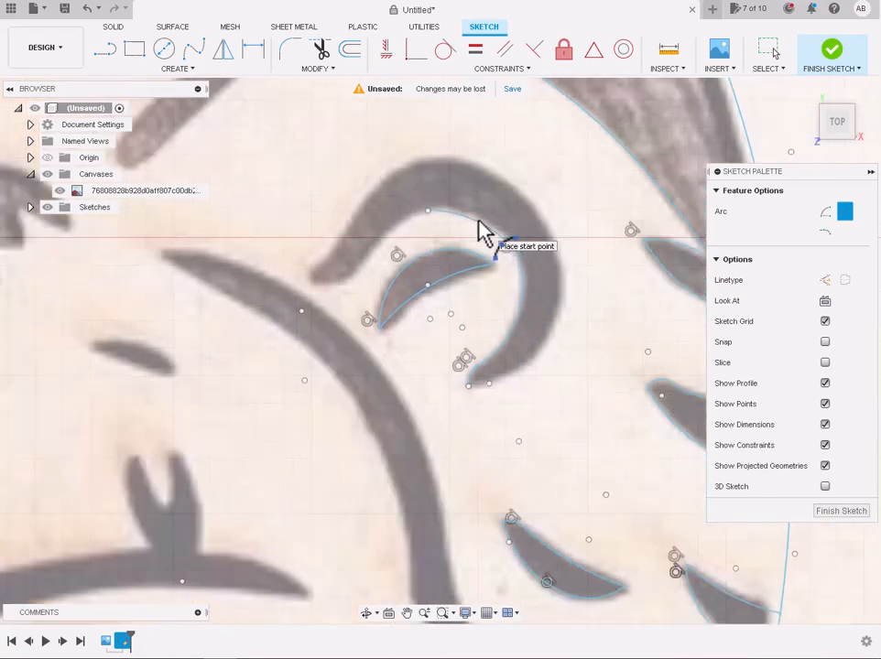
scroll(478, 221, "up", 4)
key("Escape")
Continue the right-hand ear band's inner edge over the top and down to its blunt end with three connected three-point arcs.
left_click(174, 69)
mouse_move(192, 145)
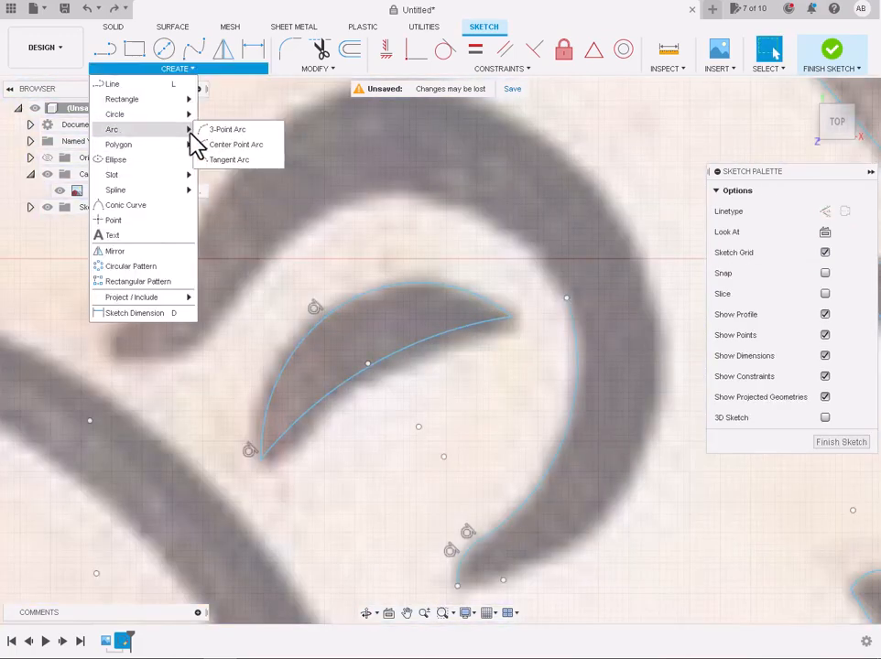
left_click(222, 129)
left_click(467, 203)
left_click(529, 242)
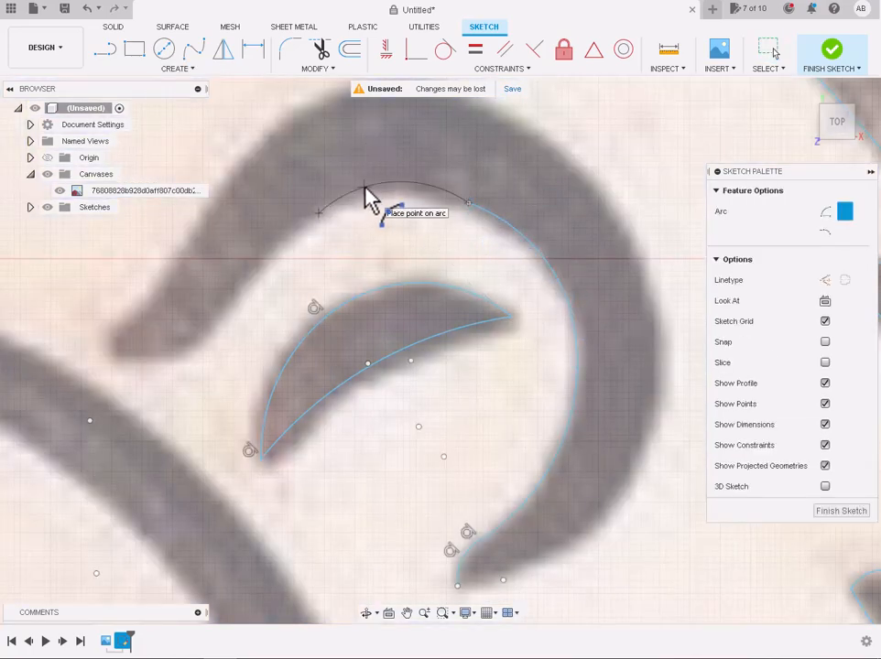
left_click(369, 196)
left_click(318, 213)
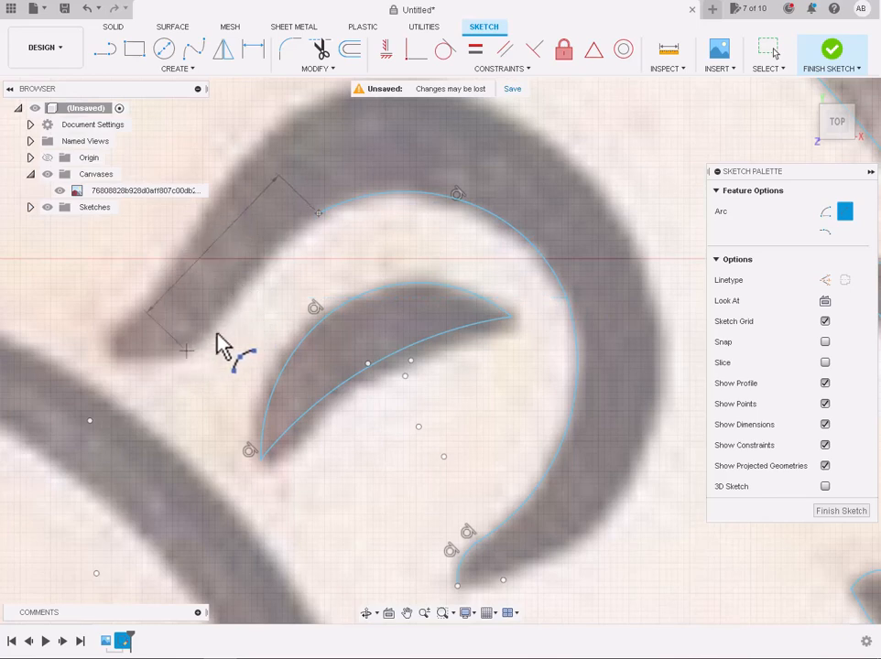
left_click(187, 351)
left_click(255, 262)
Try to trace the underside of the ear band's blunt end with a three-point arc about 0.11 cm across.
left_click(186, 351)
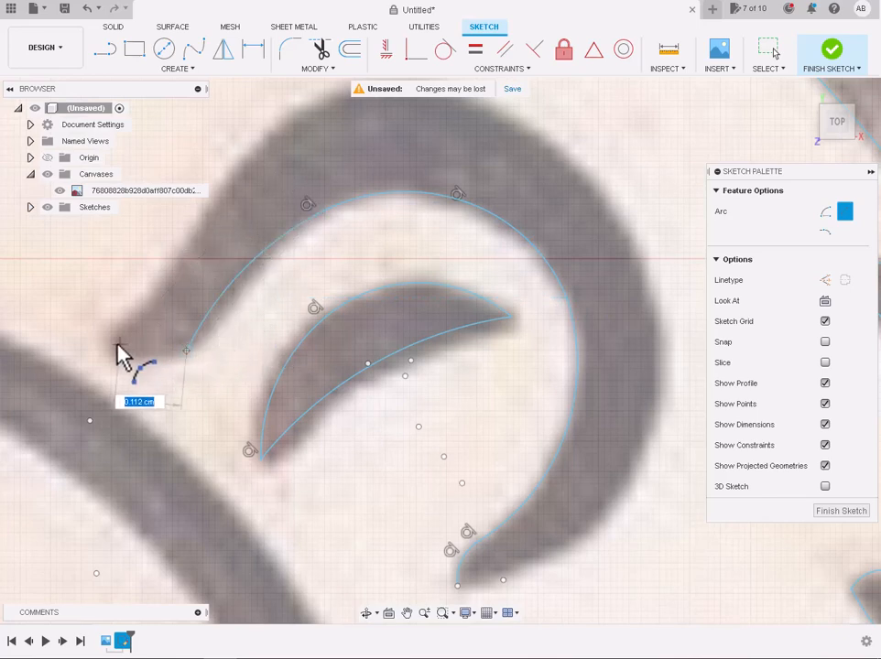
left_click(116, 345)
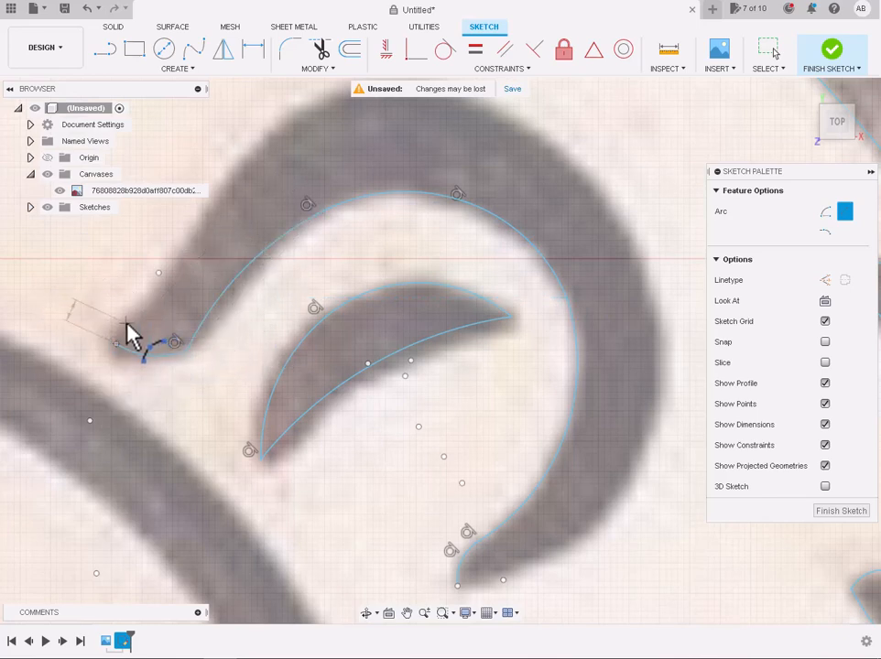
scroll(134, 334, "down", 3)
key("Escape")
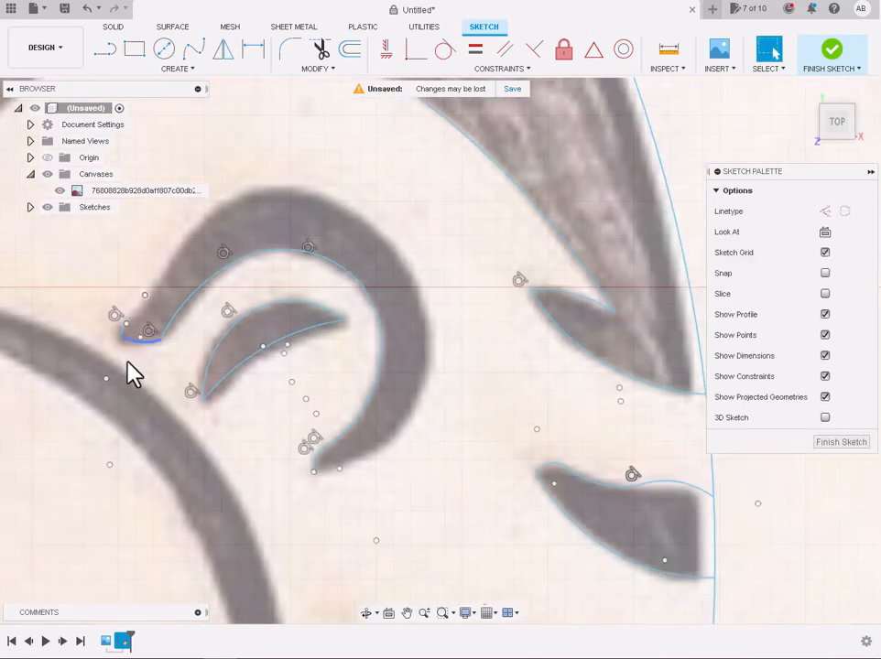
Round the ear band's blunt end with two short connected three-point arcs following its underside and outer corner.
scroll(108, 350, "up", 3)
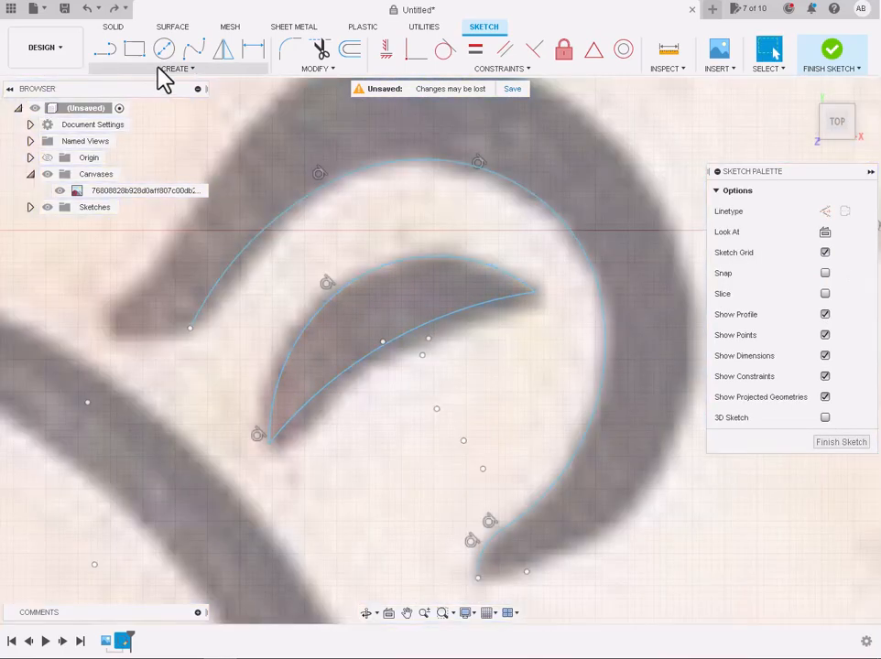
left_click(174, 68)
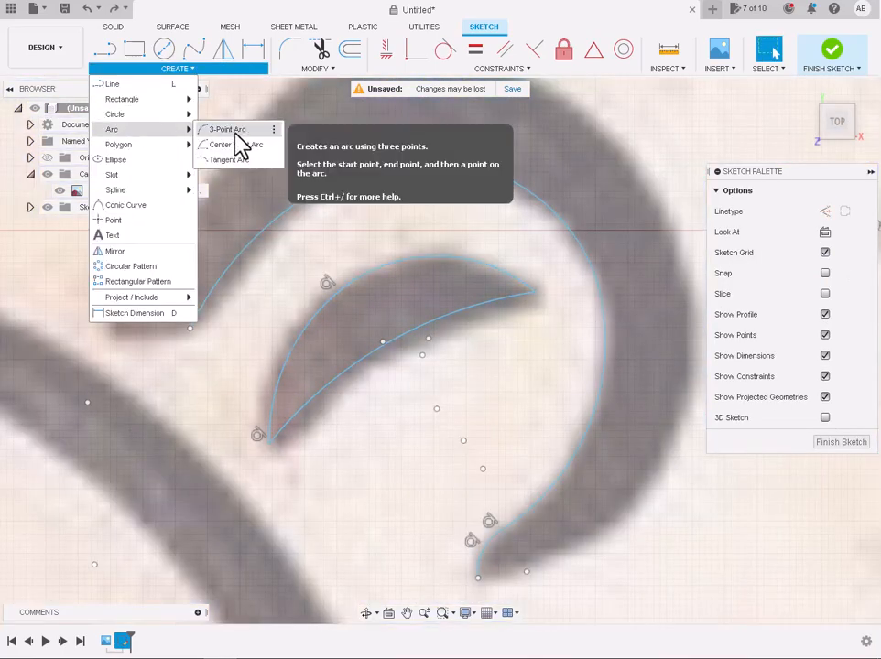
left_click(215, 131)
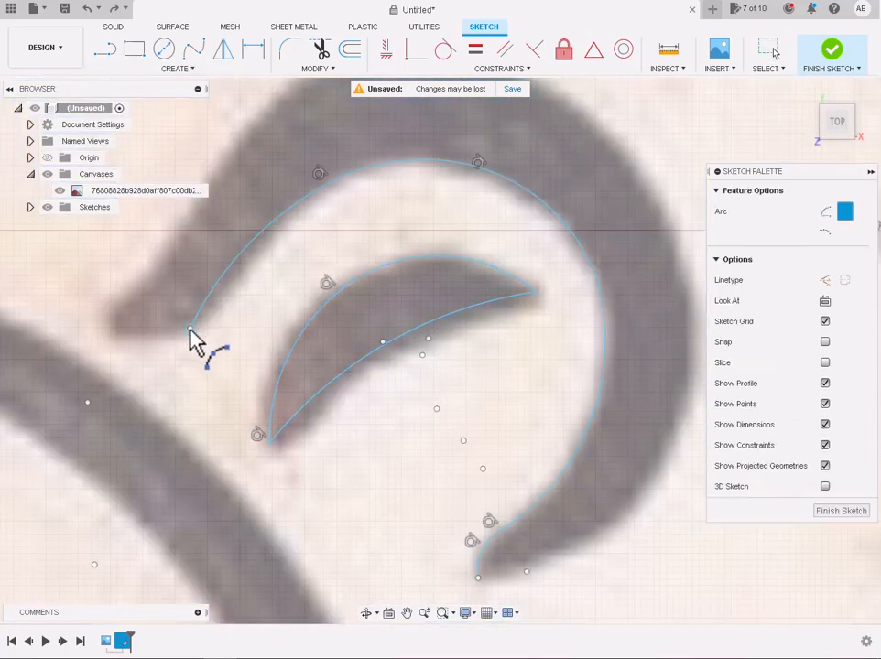
left_click(120, 327)
left_click(139, 347)
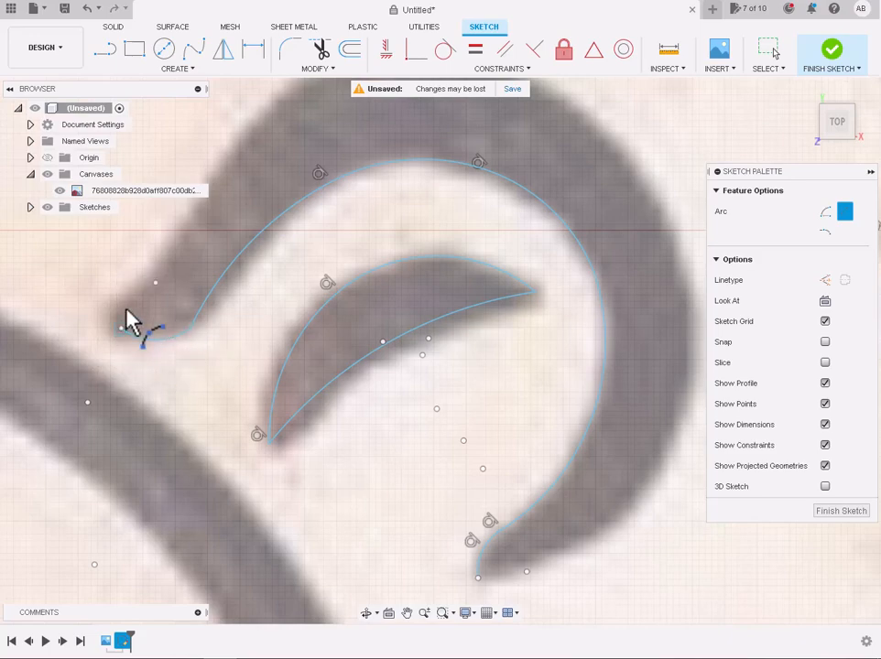
scroll(122, 314, "up", 3)
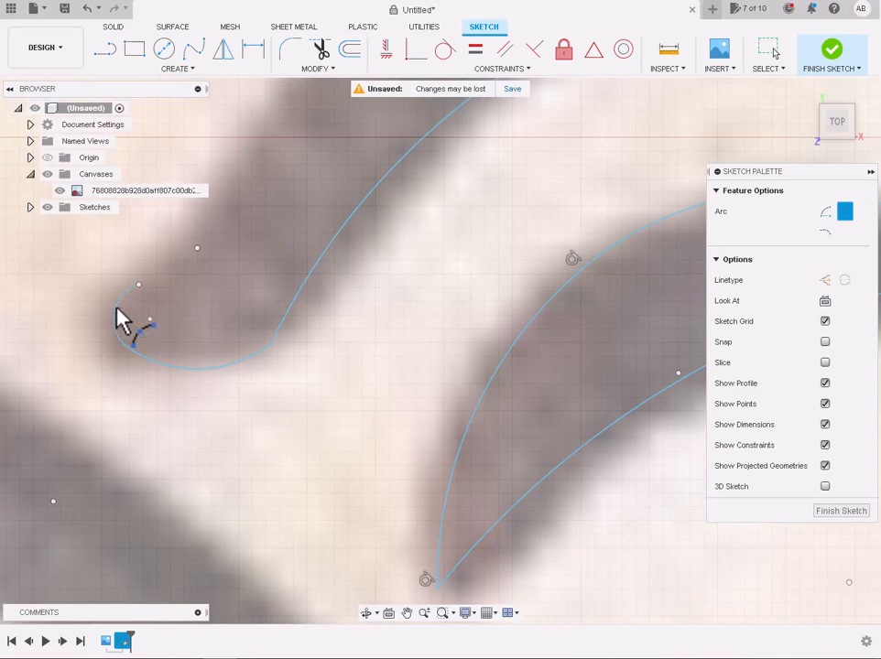
Trace the ear band's outer edge from the blunt end to the top with two connected arcs, the first about 0.26 cm across.
scroll(130, 299, "down", 5)
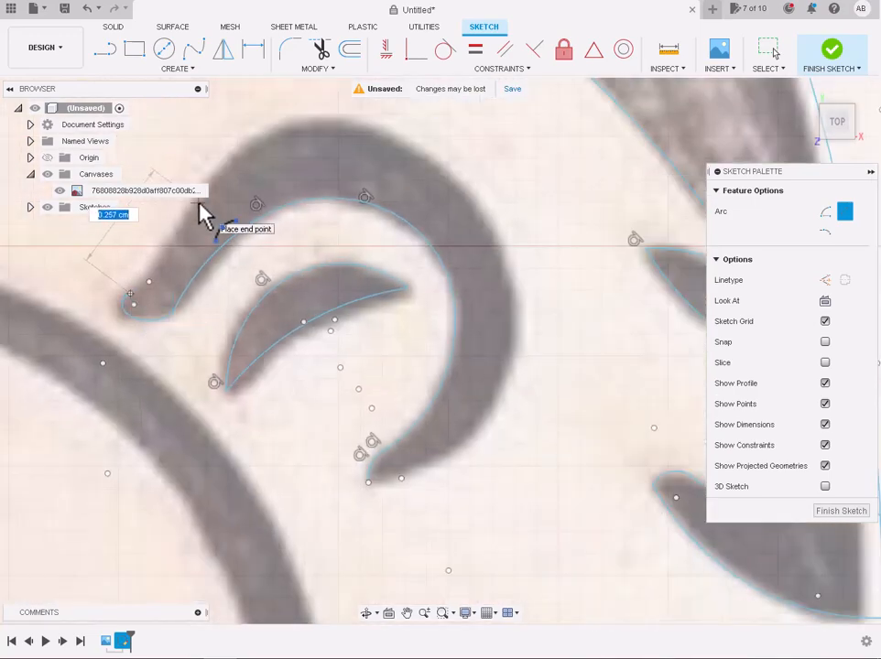
scroll(171, 265, "down", 3)
scroll(171, 266, "up", 5)
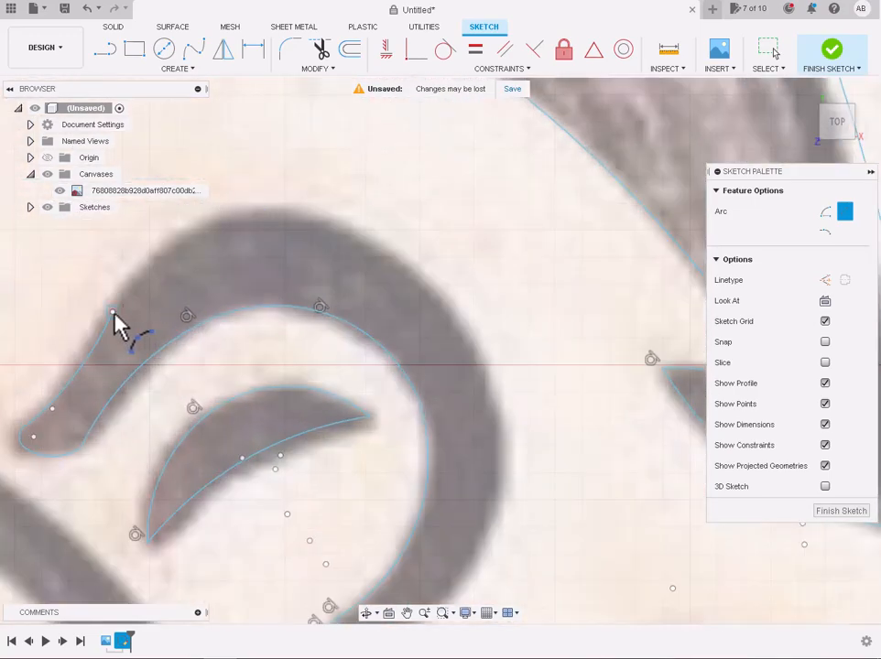
left_click(112, 311)
left_click(240, 213)
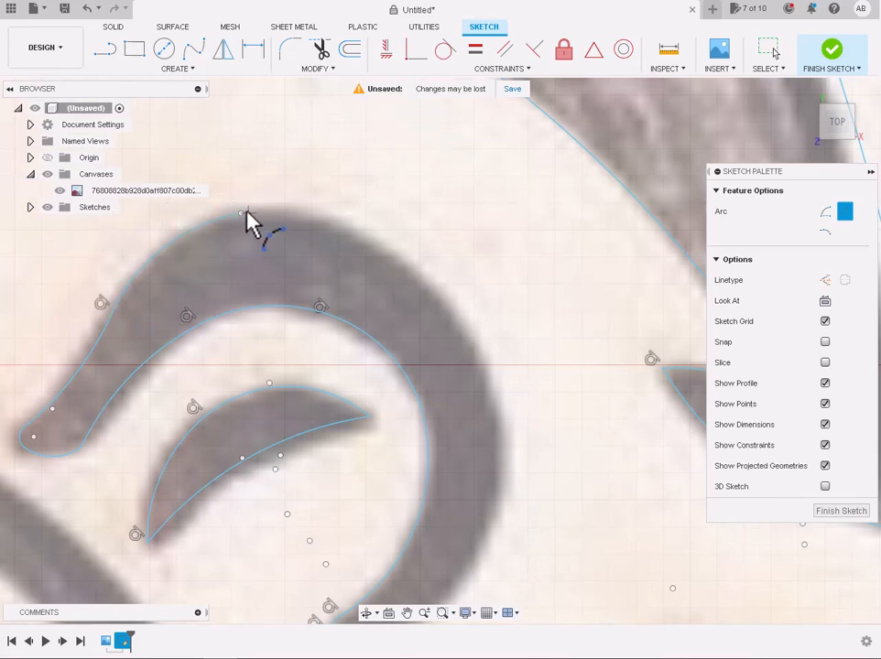
Continue the ear band's outer edge from the top down its far side with two connected three-point arcs.
left_click(404, 269)
left_click(312, 220)
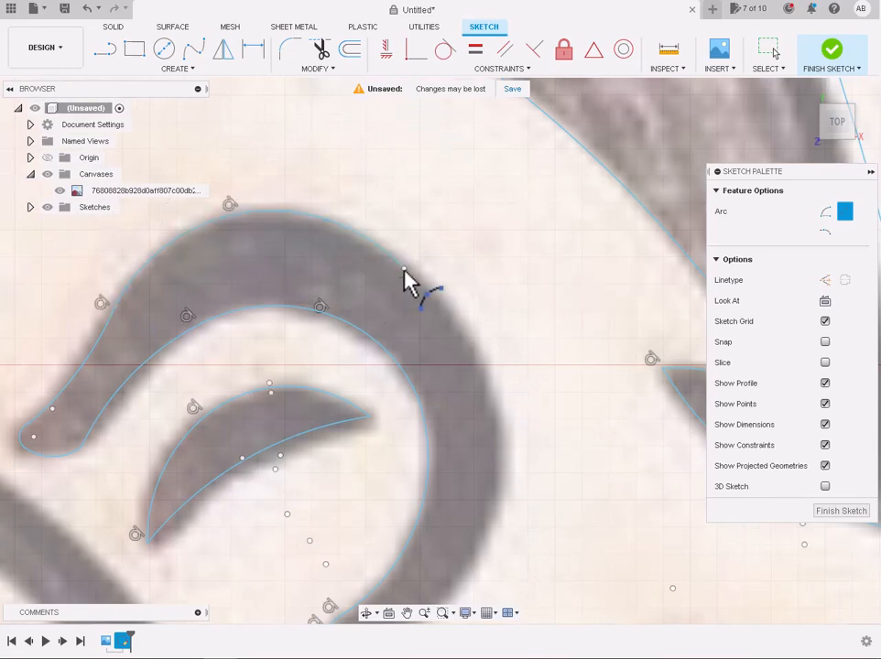
left_click(404, 268)
left_click(494, 445)
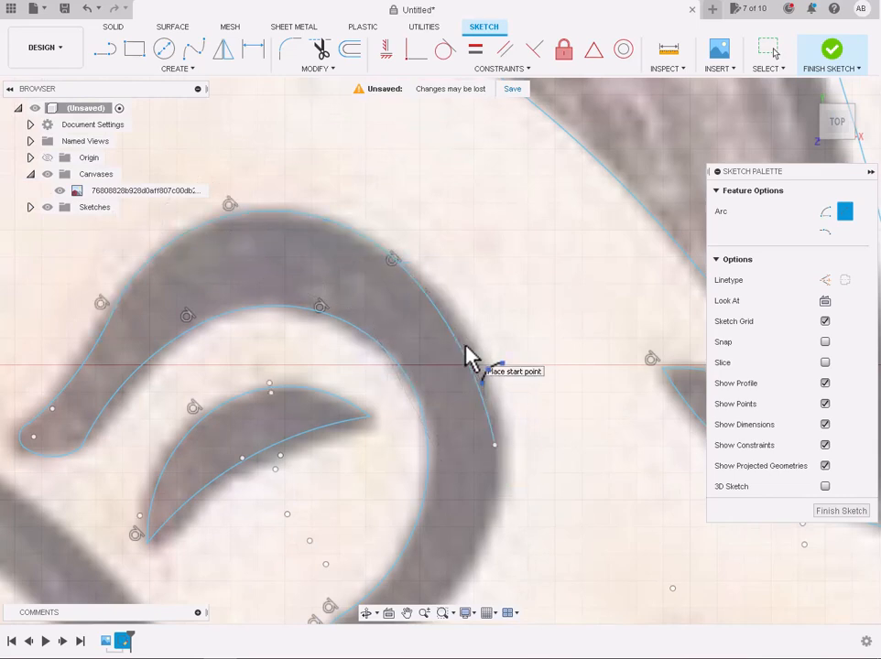
Complete the ear band's outer edge with two connected three-point arcs ending at its lower tip.
scroll(467, 353, "down", 3)
scroll(482, 461, "up", 3)
left_click(476, 322)
left_click(435, 443)
scroll(435, 443, "up", 3)
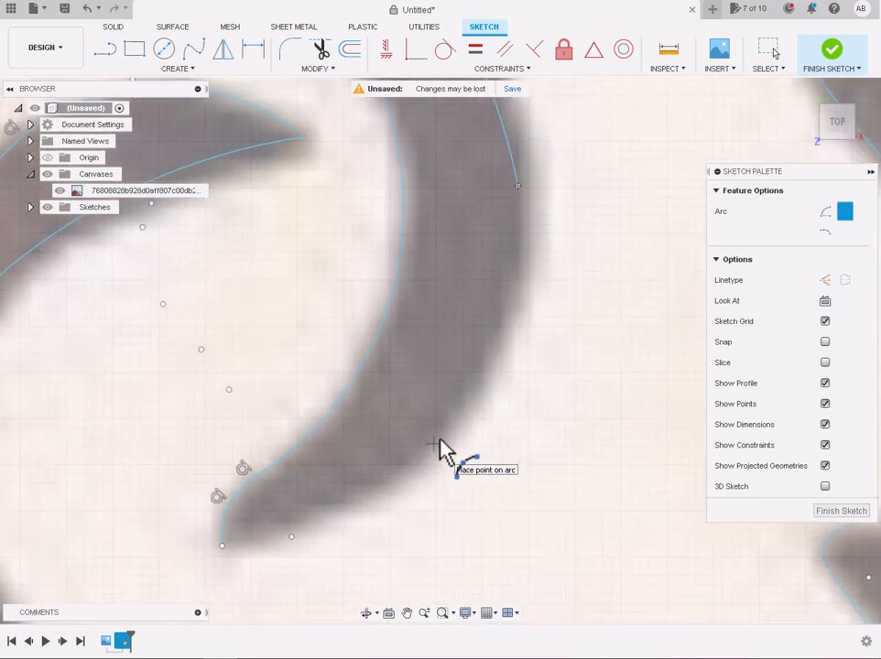
left_click(504, 346)
scroll(510, 338, "down", 2)
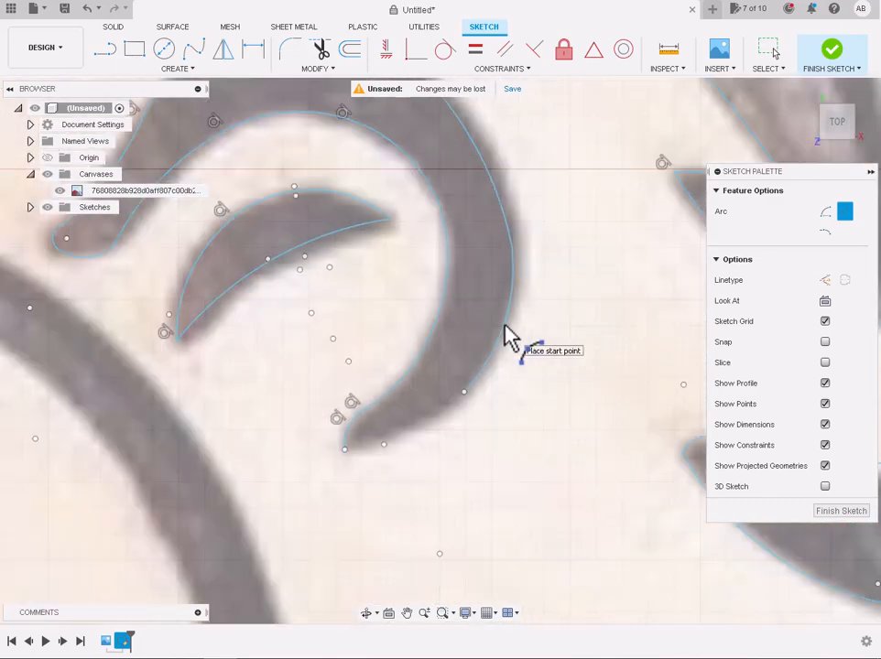
scroll(348, 458, "up", 3)
left_click(519, 364)
left_click(448, 427)
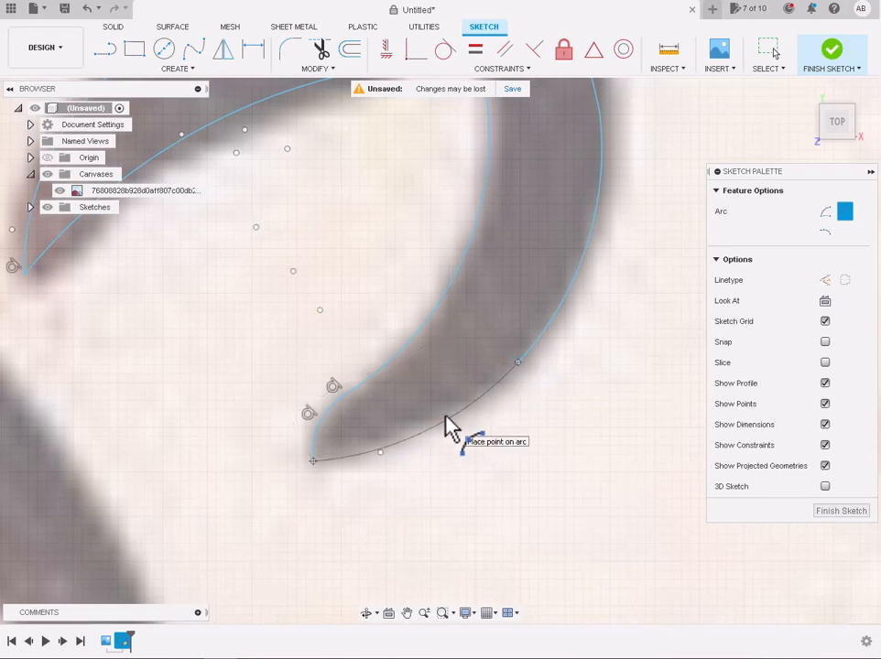
Draw a three-point arc along the lower edge of the slanted slit above the forehead, from tip to tip.
scroll(448, 427, "down", 5)
scroll(445, 417, "down", 2)
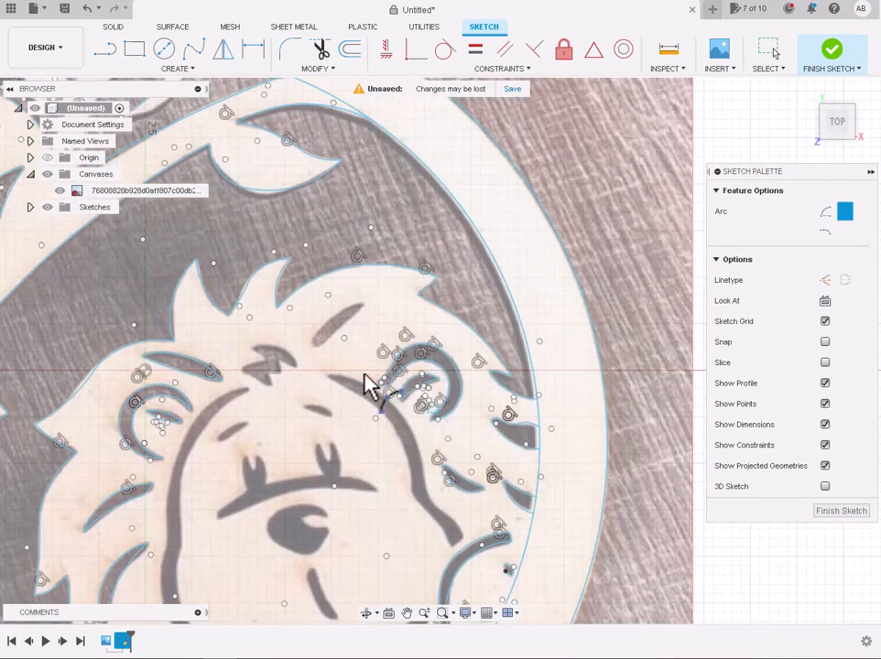
scroll(318, 336, "up", 5)
left_click(297, 367)
left_click(458, 228)
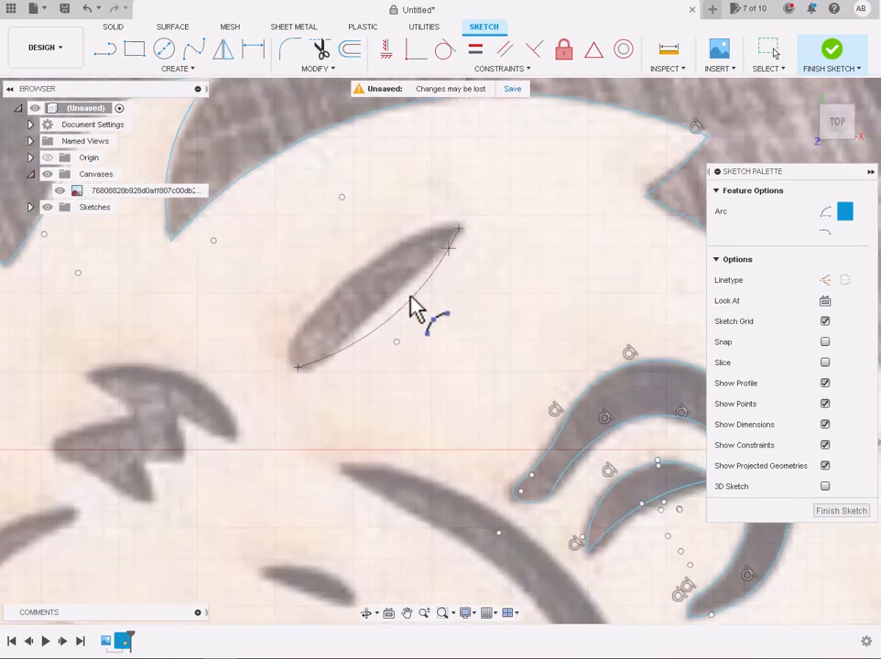
left_click(395, 307)
Close the upper edge of the slanted forehead slit with two connected three-point arcs.
left_click(458, 229)
left_click(346, 277)
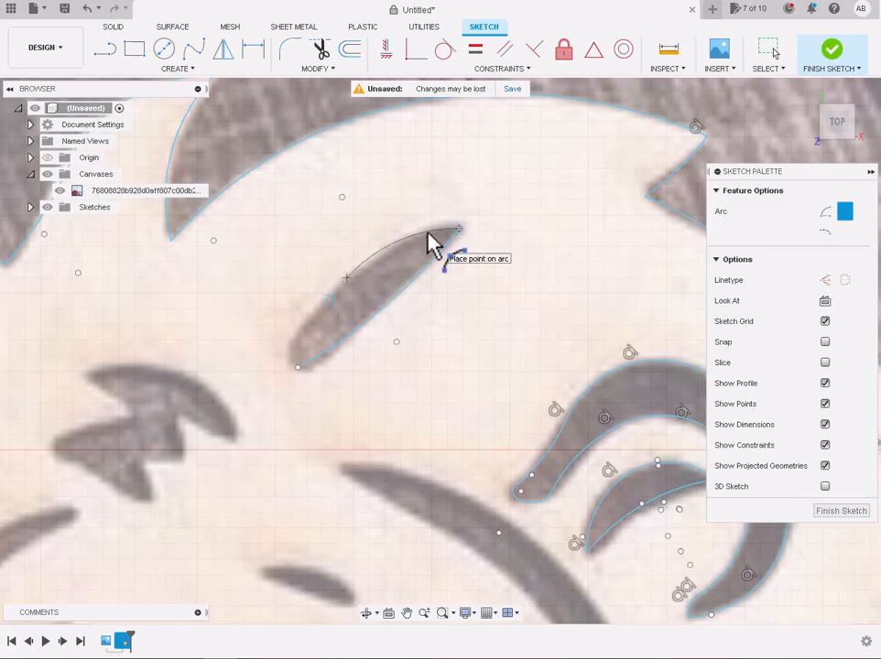
left_click(428, 233)
left_click(346, 278)
left_click(298, 367)
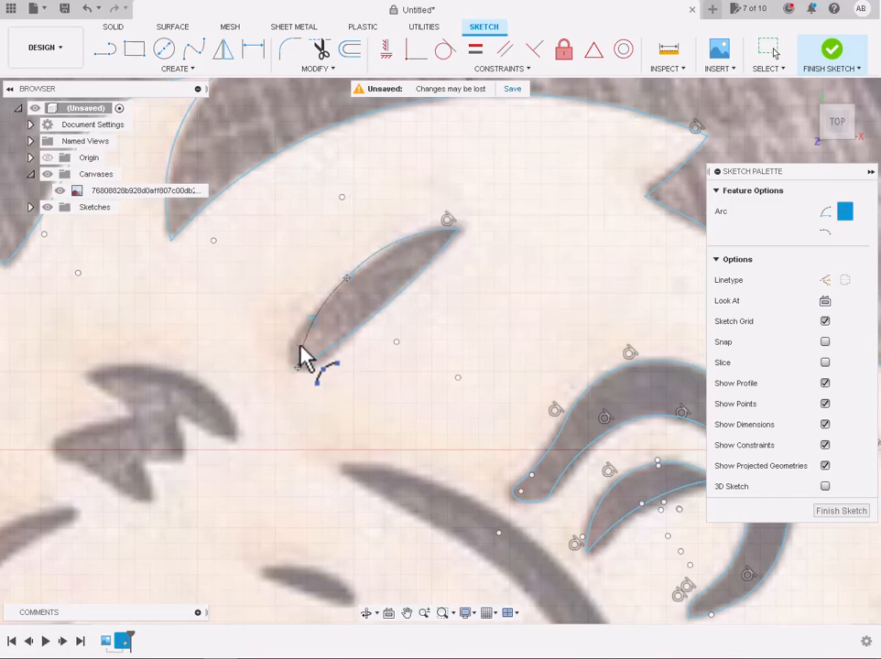
left_click(302, 344)
scroll(303, 344, "down", 5)
scroll(248, 391, "up", 5)
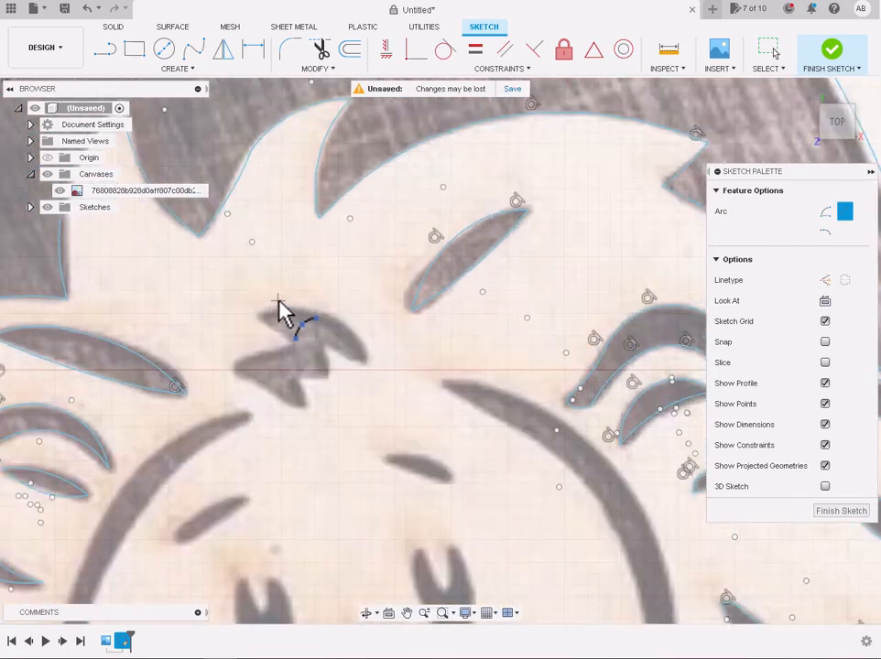
Draw three-point arcs along the top edge of the small hair tuft above the forehead and from its right tip into the right notch.
left_click(248, 326)
left_click(412, 395)
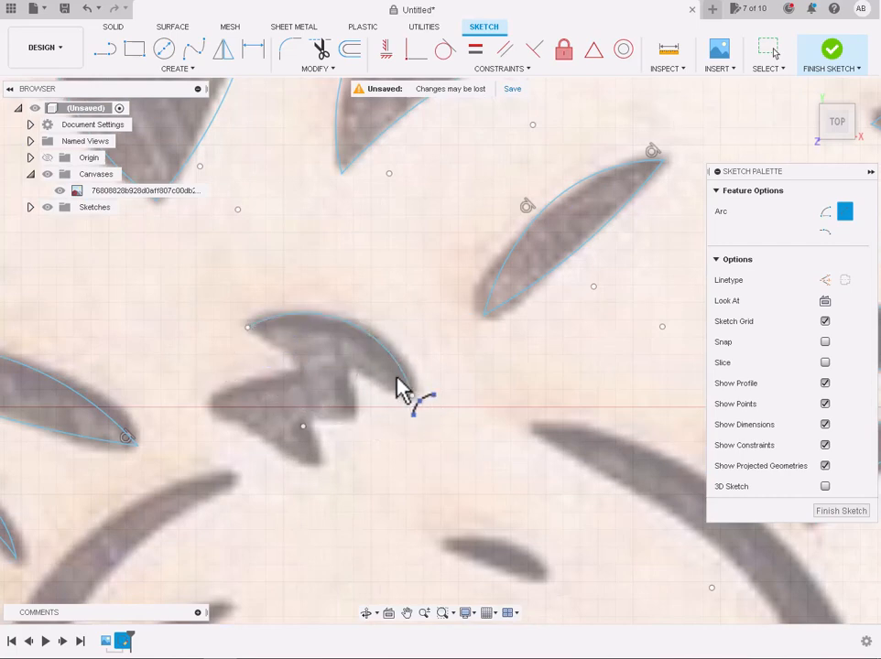
left_click(412, 396)
scroll(353, 366, "up", 3)
left_click(354, 367)
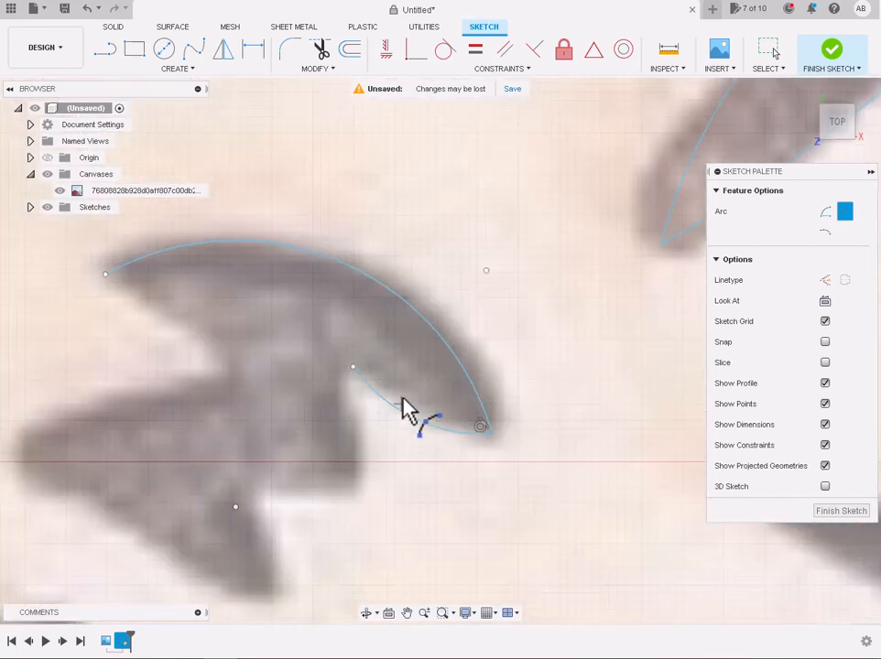
Trace the hair tuft's left notch with two three-point arcs, from the upper-left tip into the notch and out to the lower-left tip.
scroll(385, 388, "down", 2)
left_click(217, 319)
scroll(217, 319, "up", 2)
left_click(325, 412)
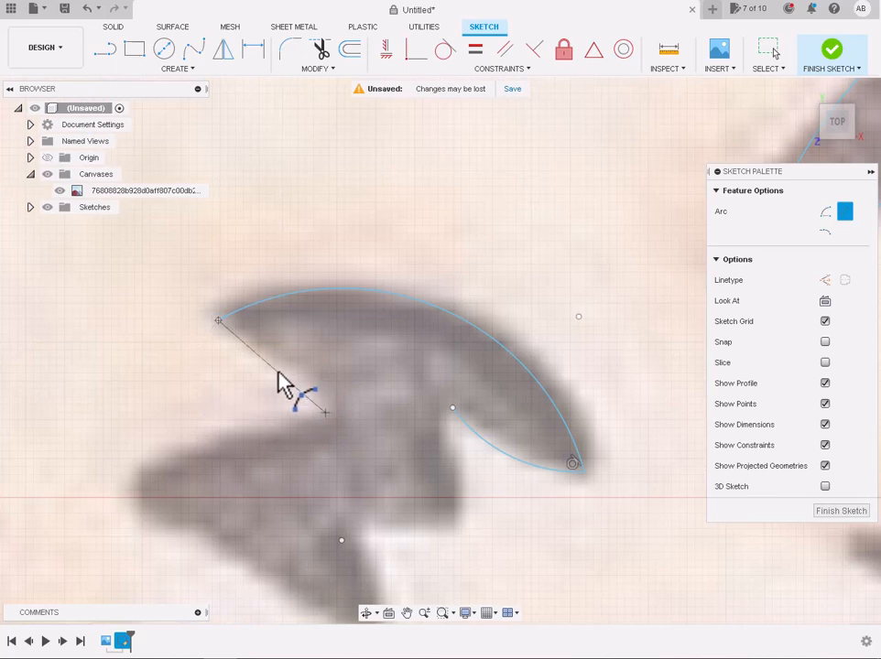
left_click(280, 371)
scroll(292, 360, "down", 2)
left_click(303, 388)
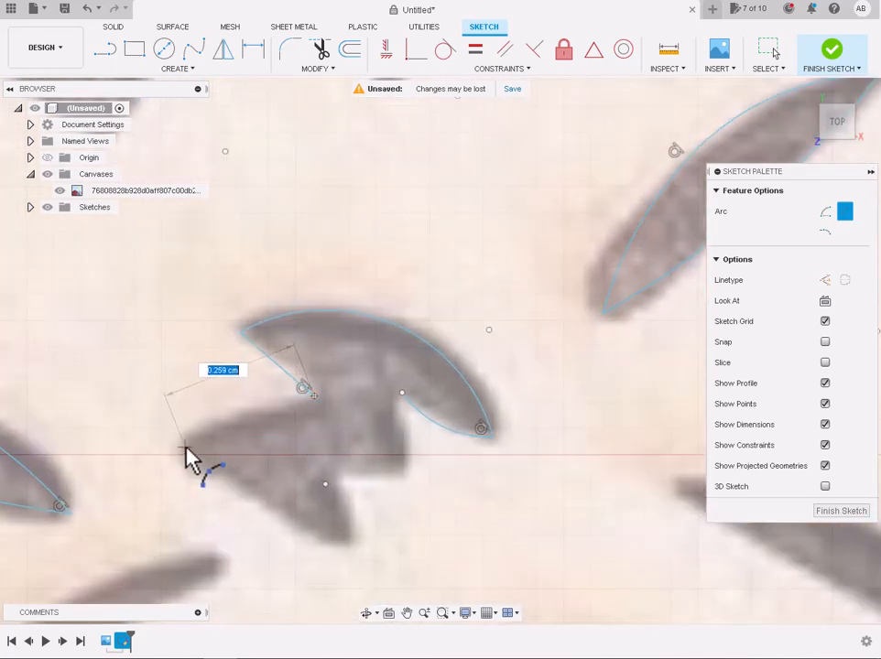
left_click(184, 457)
left_click(242, 417)
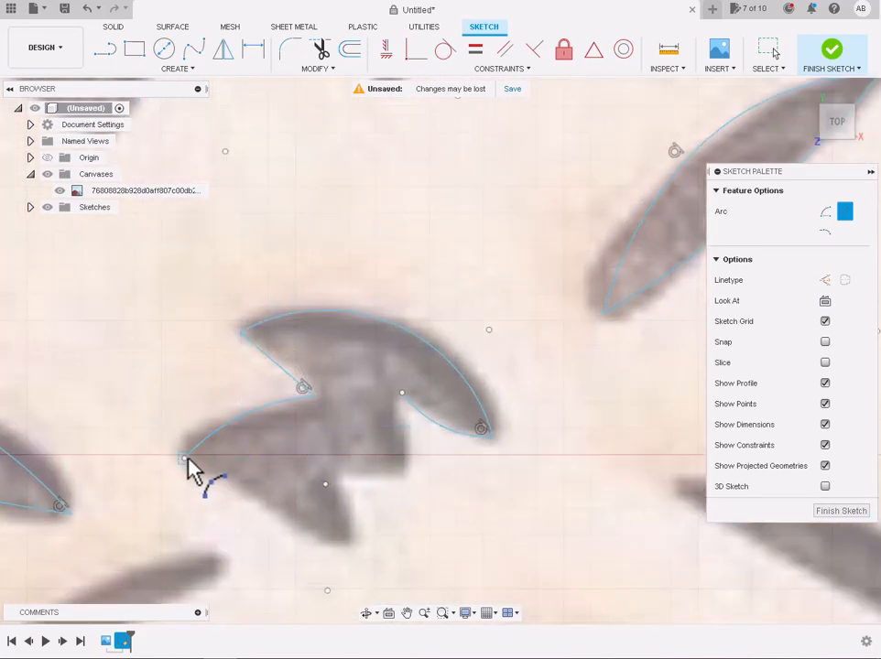
Draw three-point arcs from the tuft's lower-left tip along its underside to the bottom tip and up into the bottom notch.
left_click(185, 457)
left_click(345, 537)
left_click(269, 519)
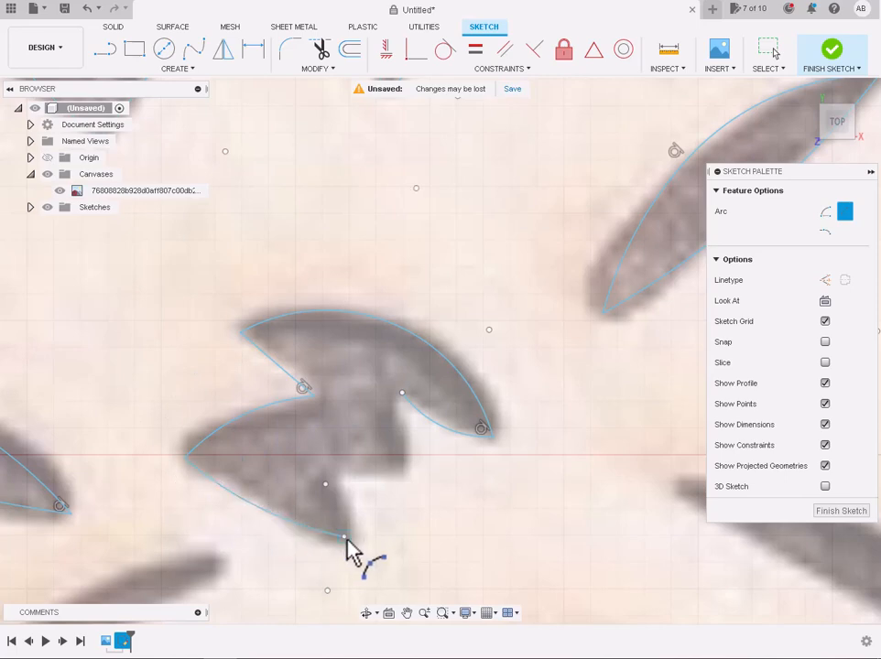
left_click(344, 536)
left_click(325, 468)
Close the hair tuft outline with two three-point arcs, from the bottom notch to the lower-right corner and up to the right notch.
left_click(326, 469)
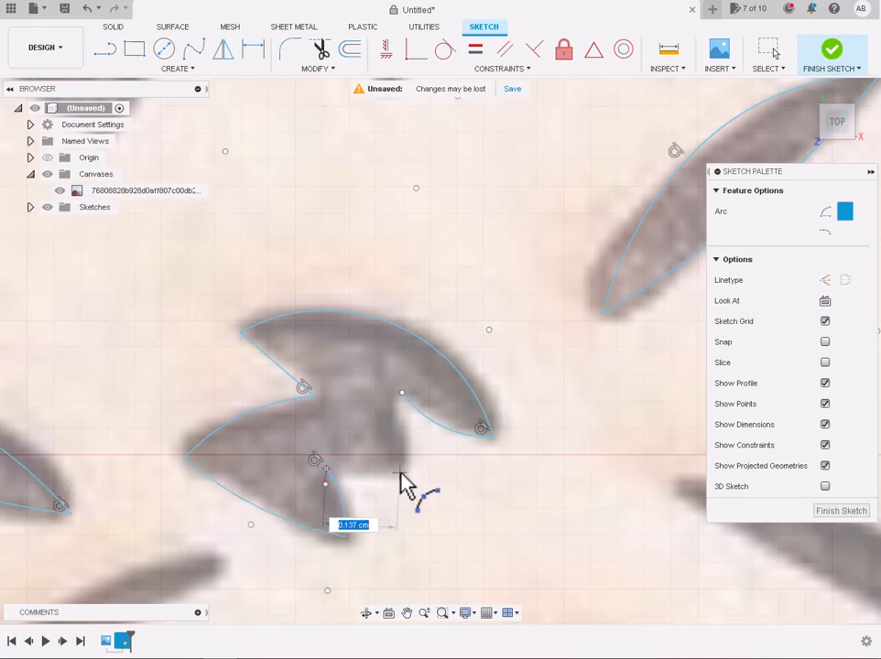
left_click(403, 473)
scroll(353, 476, "up", 3)
left_click(368, 480)
scroll(453, 478, "down", 3)
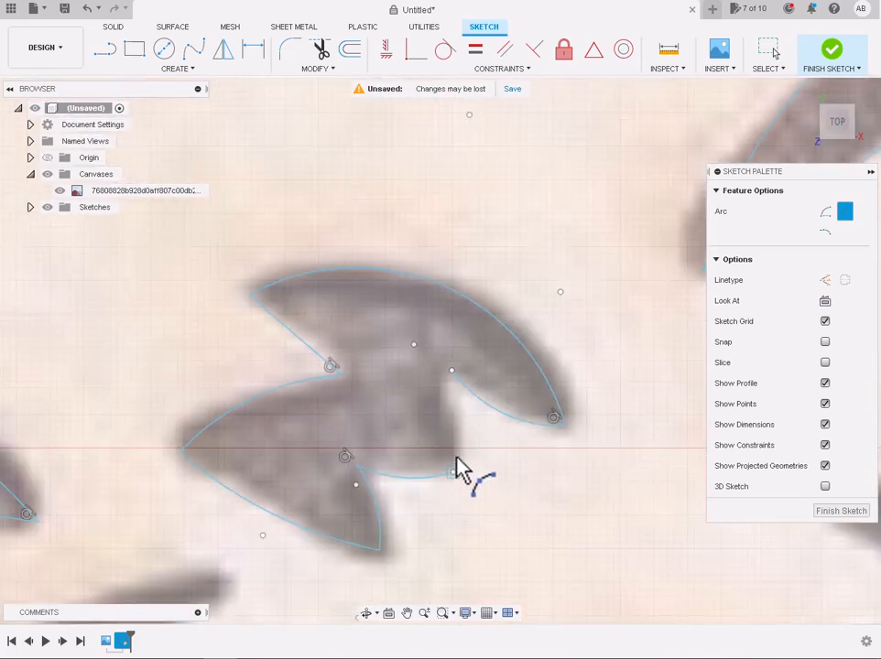
left_click(453, 473)
left_click(451, 371)
left_click(462, 439)
scroll(462, 439, "down", 2)
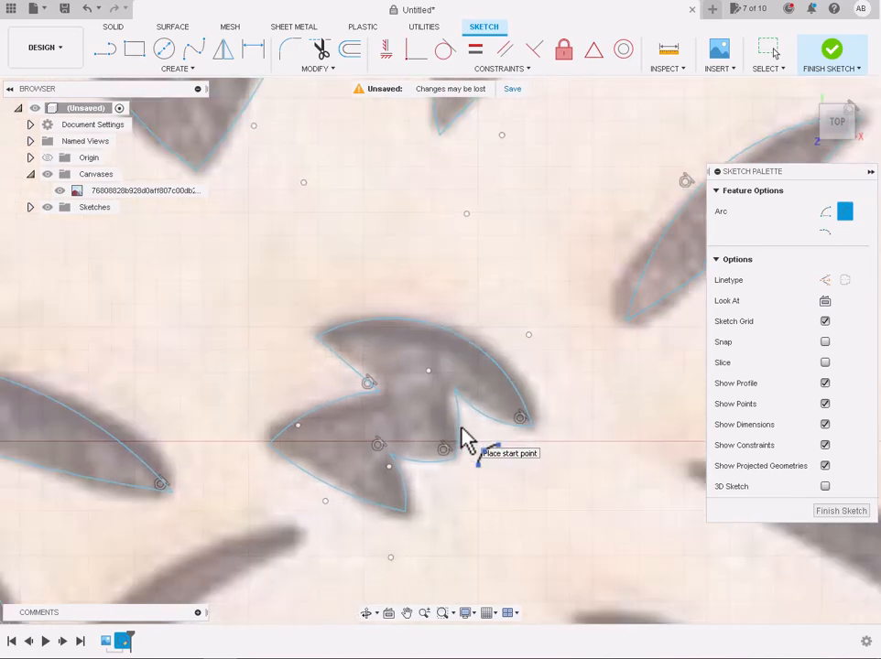
key("Escape")
Fillet the hair tuft's left notch with a 0.02 cm radius and its lower-left tip with a 0.025 cm radius.
left_click(290, 48)
scroll(385, 412, "up", 2)
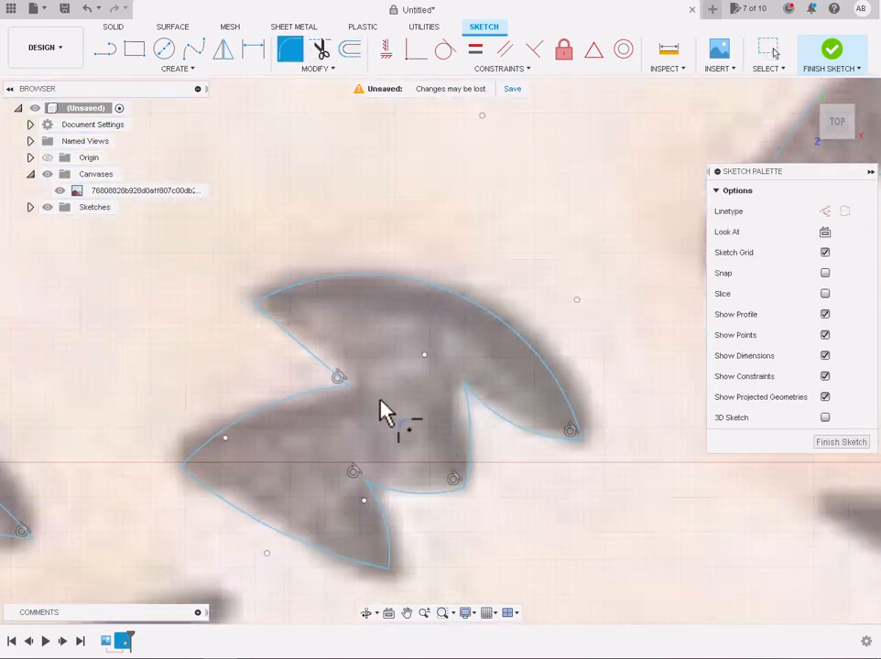
left_click(350, 383)
left_click_drag(305, 370, 331, 384)
key("Return")
left_click(295, 53)
left_click(192, 475)
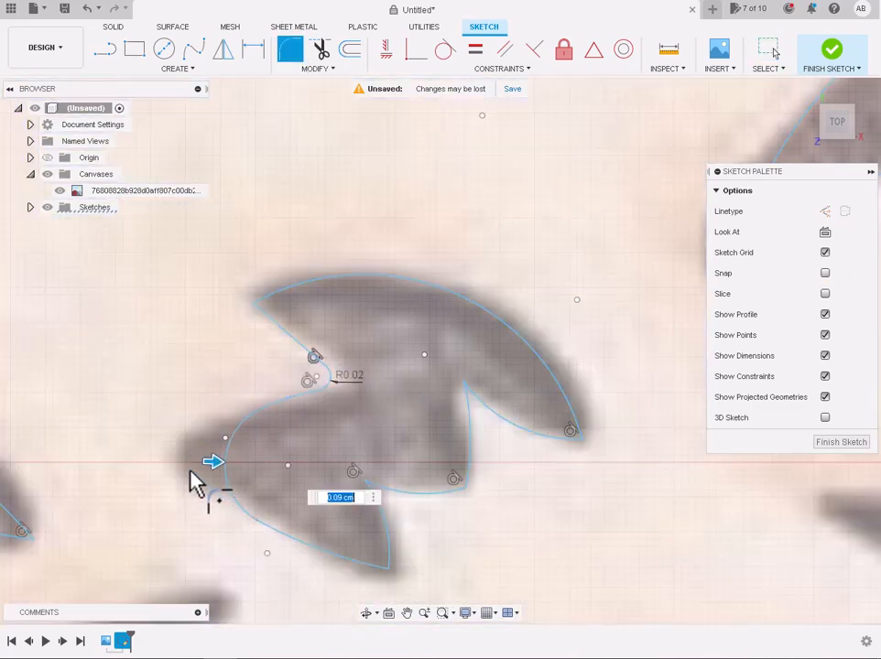
left_click_drag(207, 462, 164, 457)
key("Return")
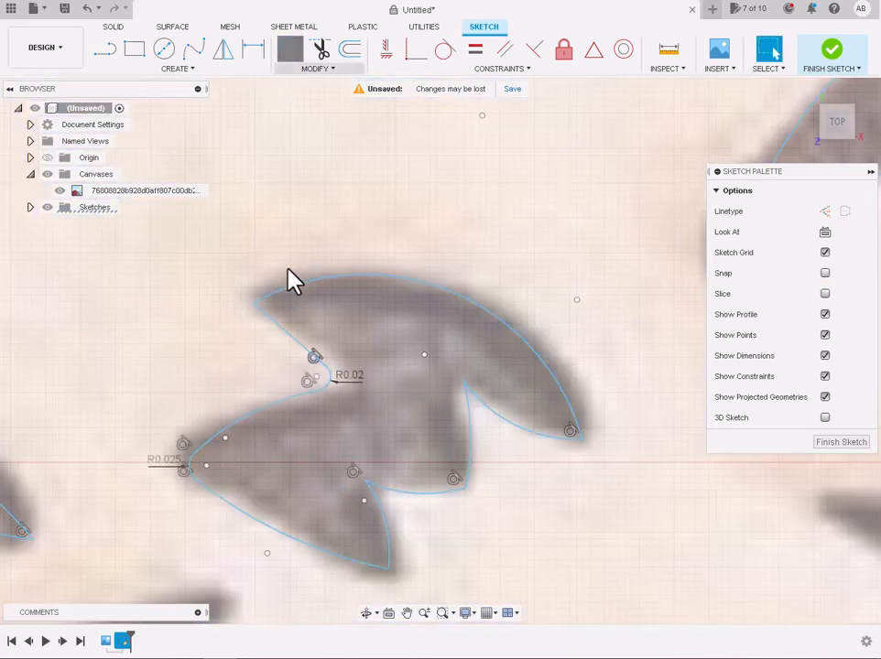
Fillet the hair tuft's upper-left tip with a 0.015 cm radius and its right tip with a 0.025 cm radius.
left_click(255, 304)
left_click(290, 50)
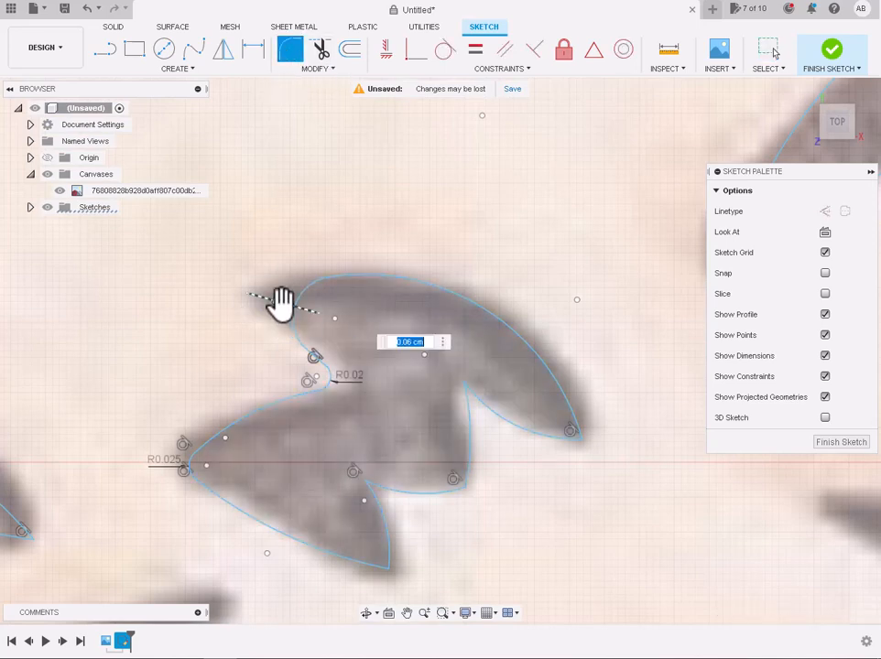
left_click_drag(283, 305, 238, 299)
key("Return")
left_click(289, 50)
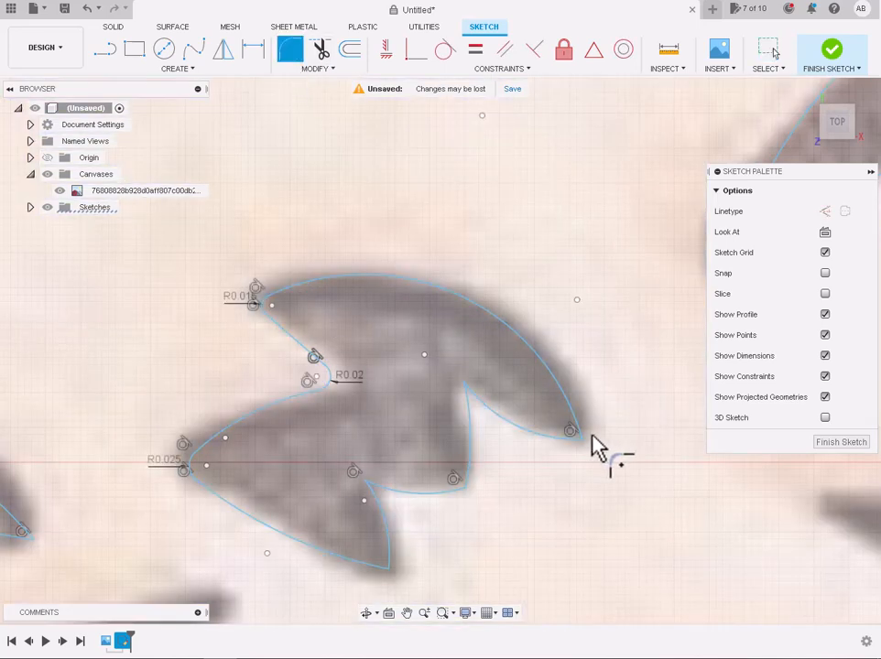
left_click(570, 429)
left_click_drag(551, 417, 622, 485)
key("Return")
Fillet the hair tuft's right notch with a 0.01 cm radius and its lower-right corner with a 0.05 cm radius.
left_click(287, 51)
left_click(467, 395)
scroll(464, 384, "up", 4)
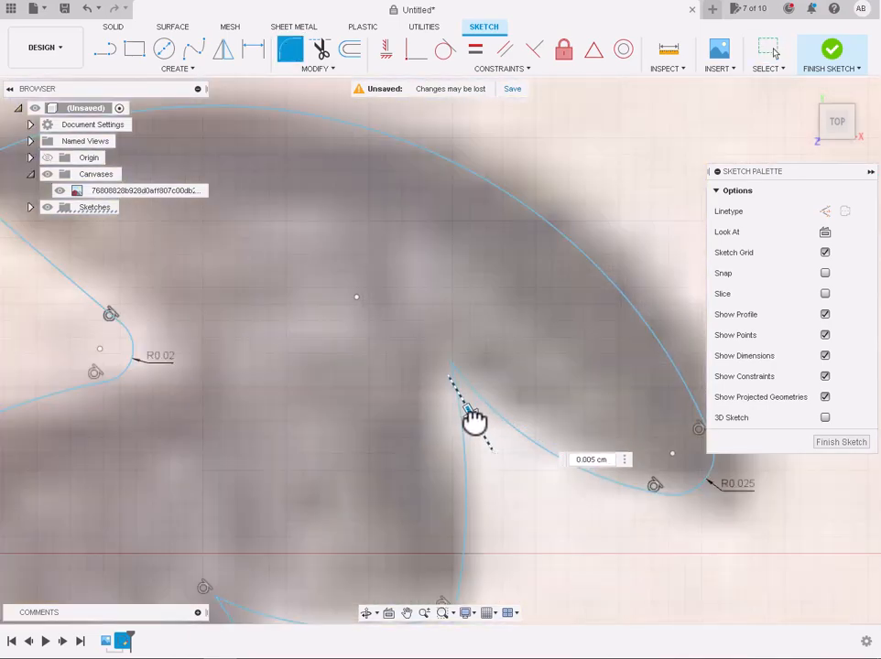
scroll(472, 416, "down", 4)
scroll(468, 536, "up", 3)
key("Return")
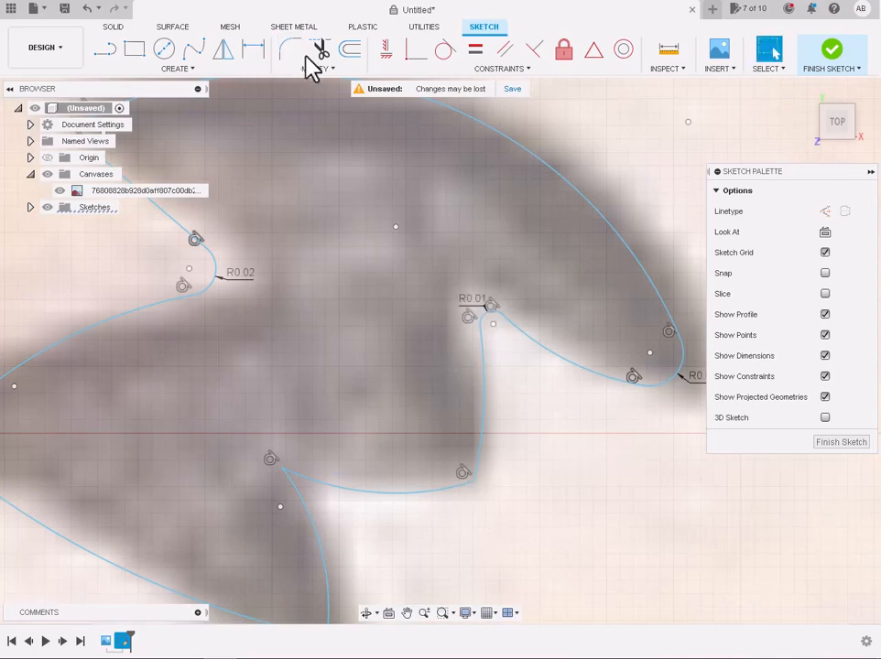
left_click(291, 51)
key("Return")
scroll(486, 502, "down", 4)
scroll(370, 507, "up", 3)
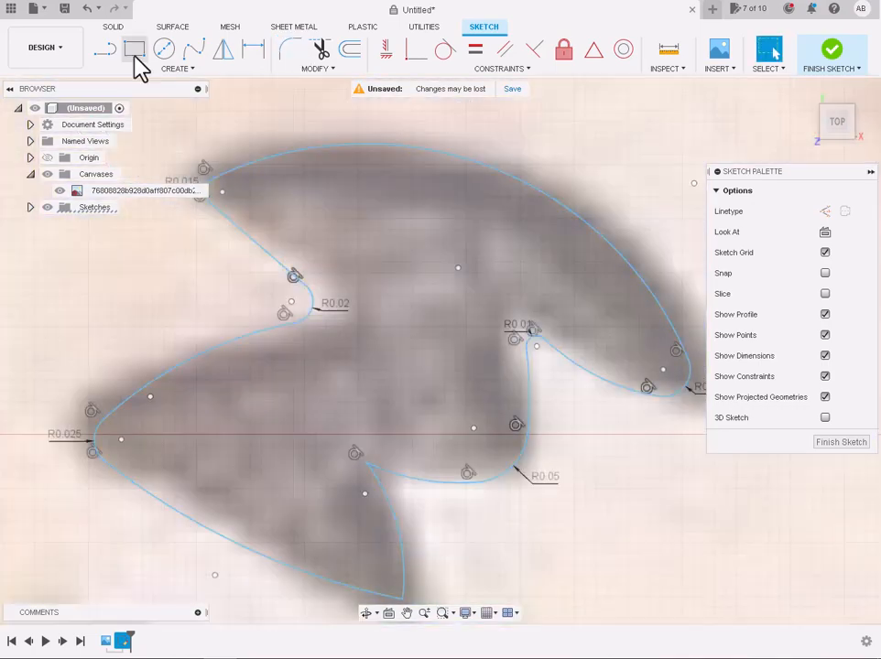
Fillet the hair tuft's bottom notch with a 0.01 cm radius and its bottom tip with a 0.02 cm radius.
left_click(290, 49)
left_click(367, 467)
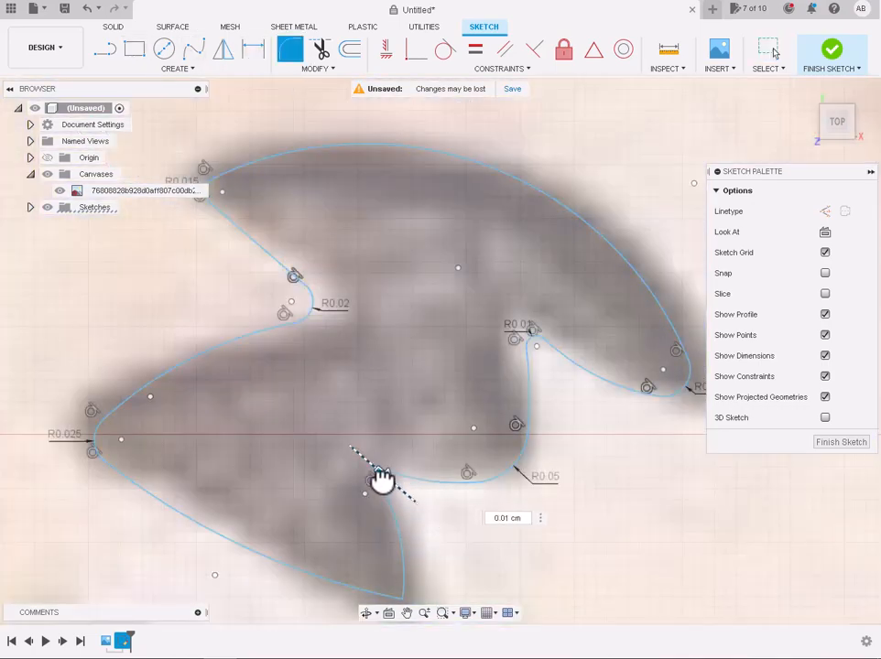
key("Return")
scroll(388, 491, "down", 4)
scroll(298, 149, "up", 3)
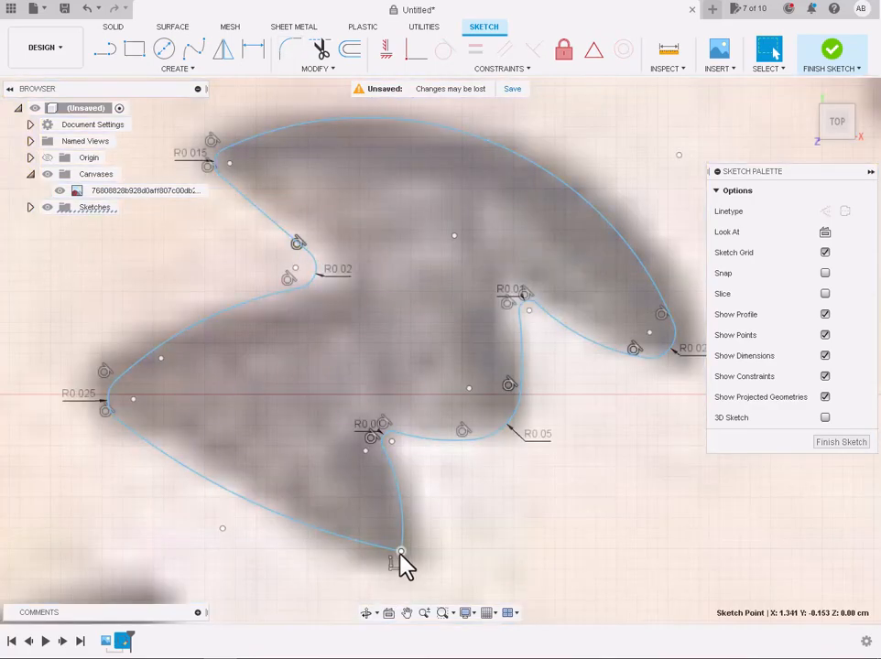
left_click(291, 51)
left_click(400, 547)
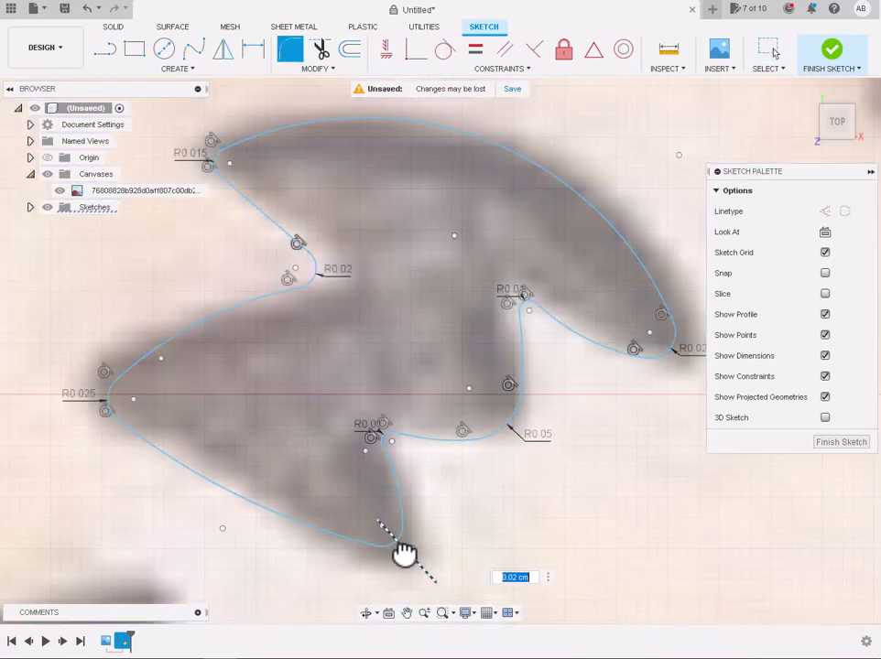
key("Return")
Trace the upper edge of the left eyebrow with two connected three-point arcs, from its upper tip to its lower end.
scroll(412, 499, "down", 6)
scroll(432, 556, "up", 10)
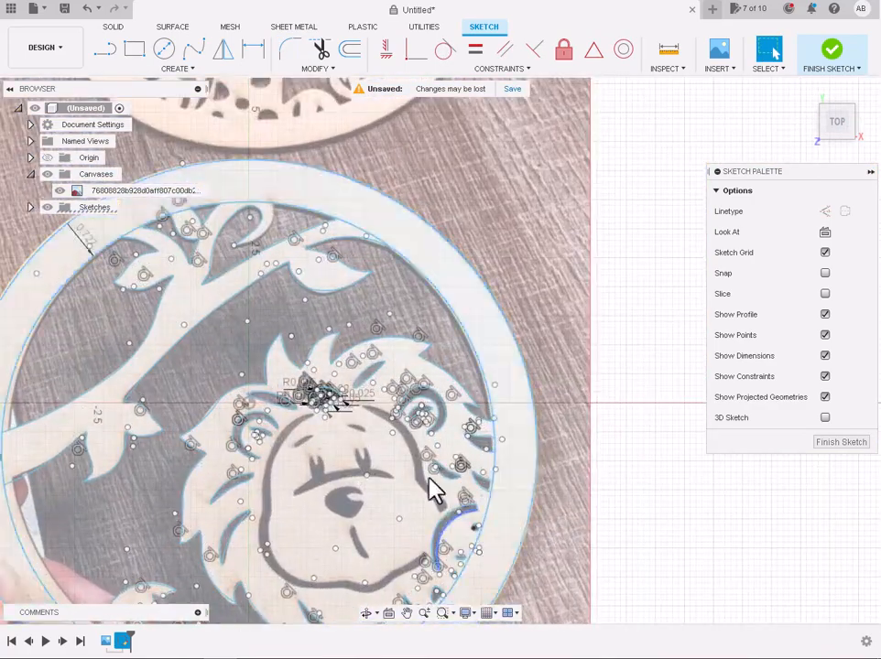
scroll(110, 384, "up", 5)
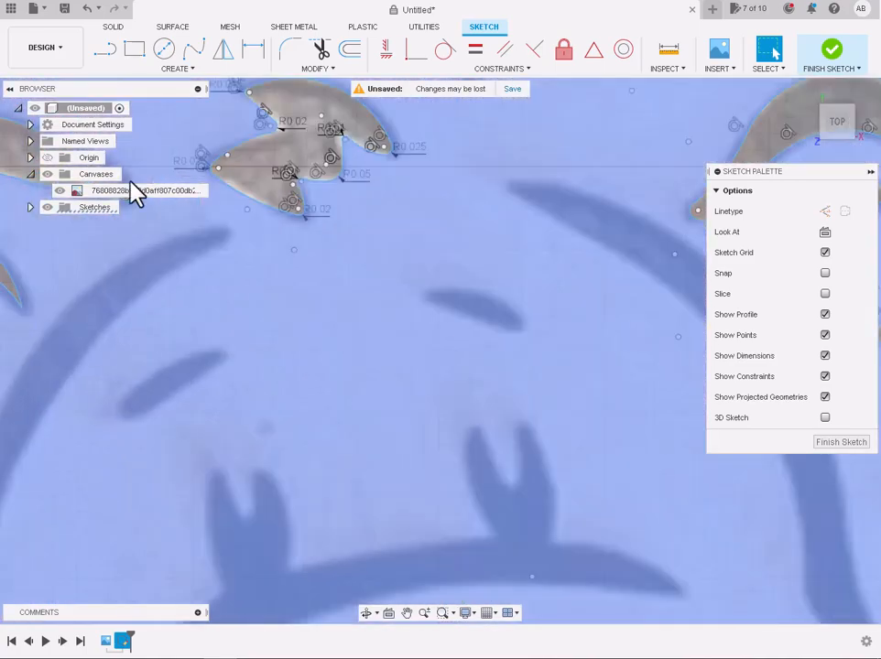
left_click(173, 68)
mouse_move(138, 129)
left_click(207, 145)
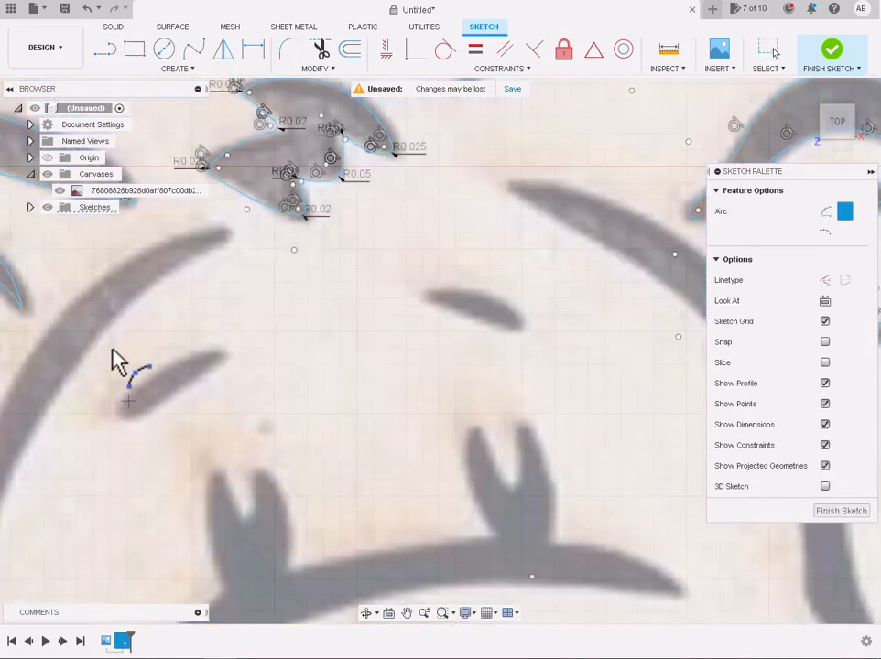
scroll(312, 365, "up", 3)
left_click(244, 367)
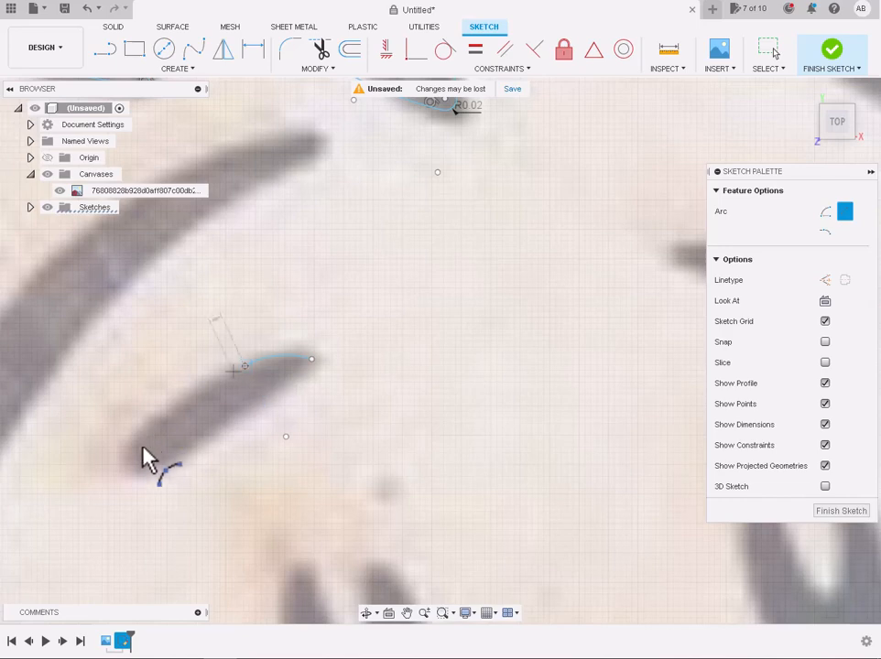
scroll(179, 417, "up", 3)
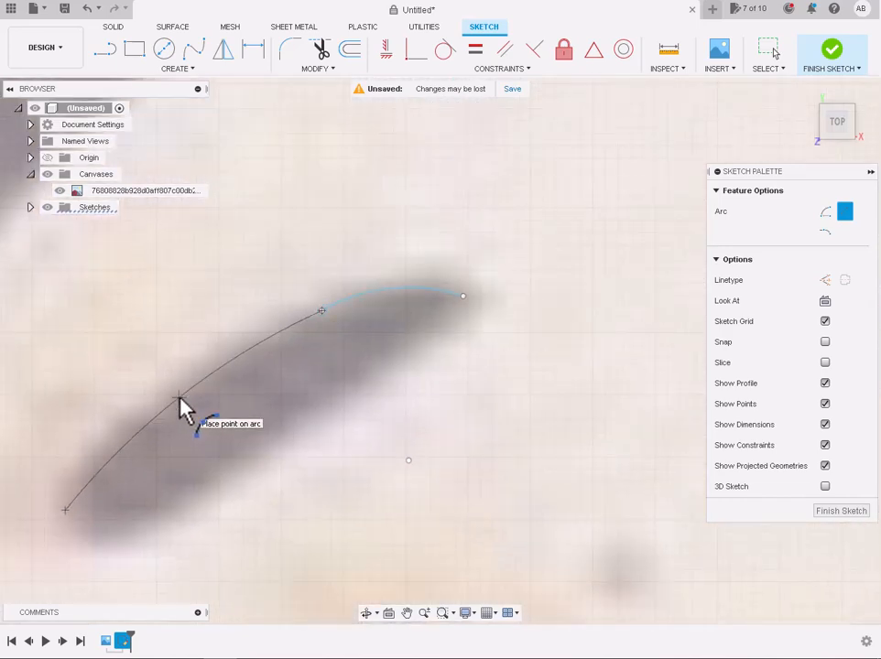
left_click(182, 408)
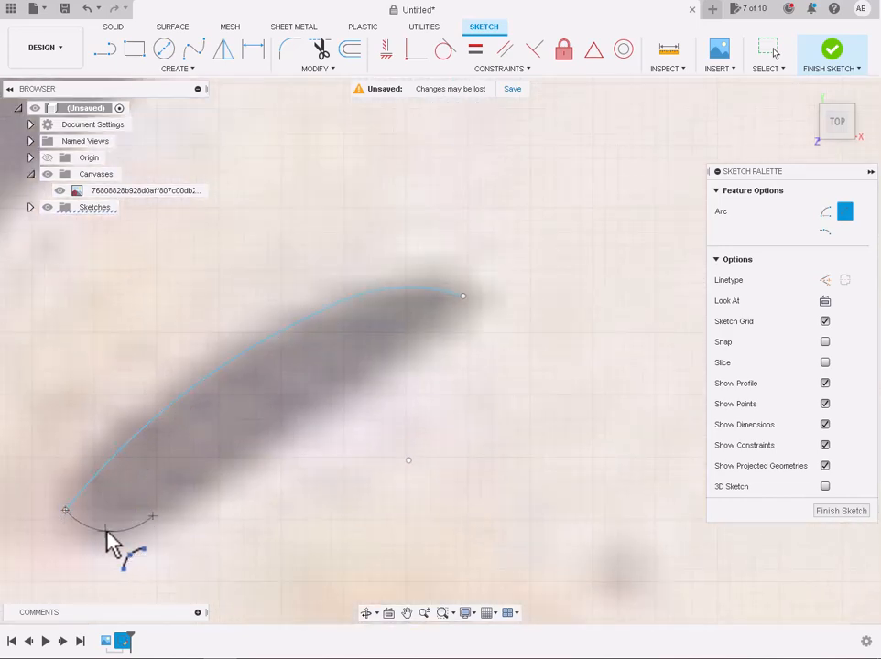
Close the left eyebrow with a three-point arc around its blunt lower end and another along its lower edge.
left_click(155, 516)
left_click(463, 297)
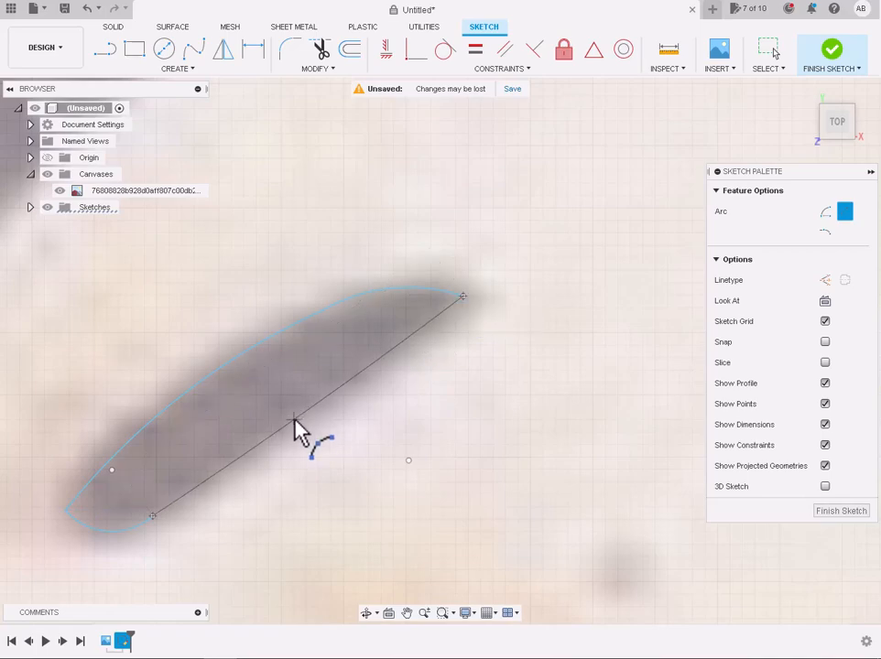
left_click(293, 438)
Draw three-point arcs around the inner end and along the upper edge of the right eyebrow.
scroll(293, 436, "down", 4)
scroll(293, 436, "up", 4)
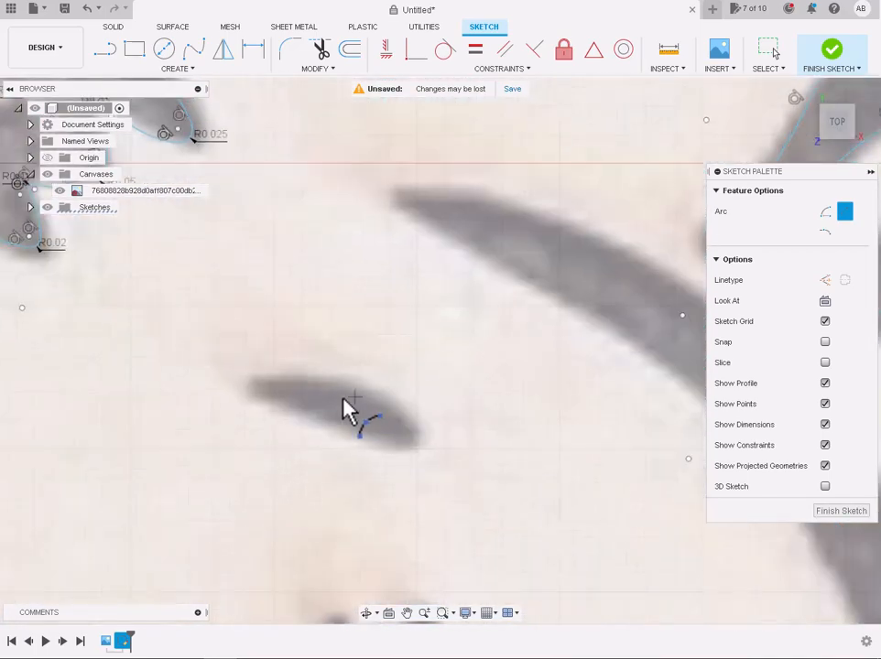
left_click(259, 400)
left_click(415, 439)
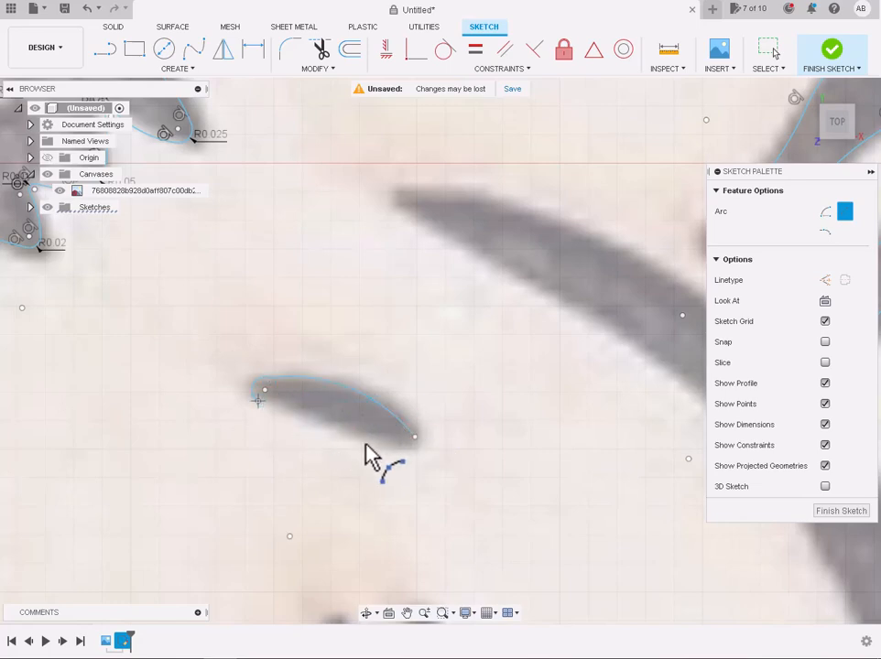
Close the right eyebrow with a three-point arc along its lower edge and another around its outer end.
left_click(348, 425)
scroll(348, 425, "up", 4)
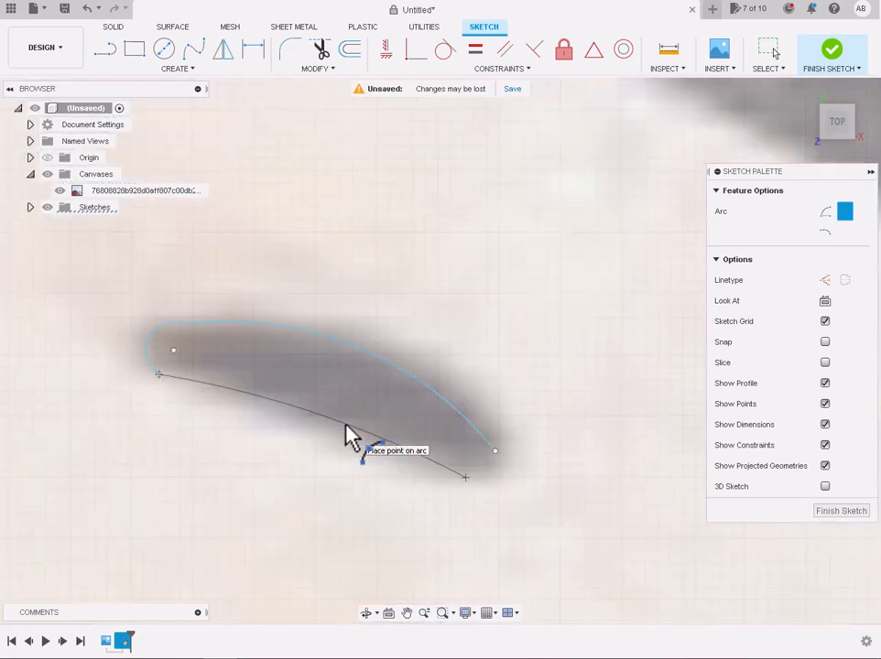
left_click(465, 477)
left_click(494, 451)
left_click(492, 485)
Cap the lower end of the right face-outline band and trace its inner edge up past the bend with connected three-point arcs.
scroll(488, 483, "down", 10)
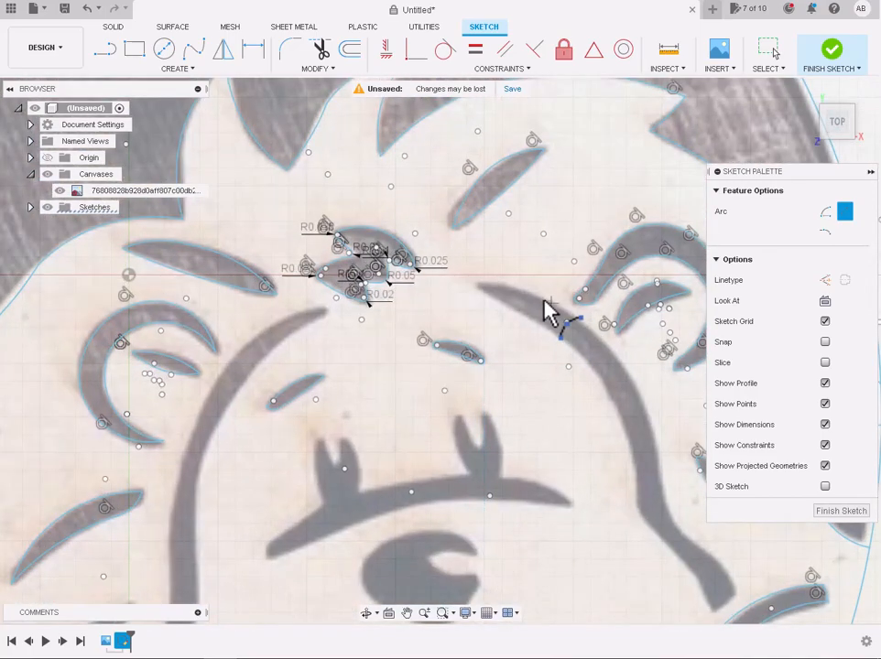
scroll(654, 410, "down", 3)
scroll(678, 513, "up", 6)
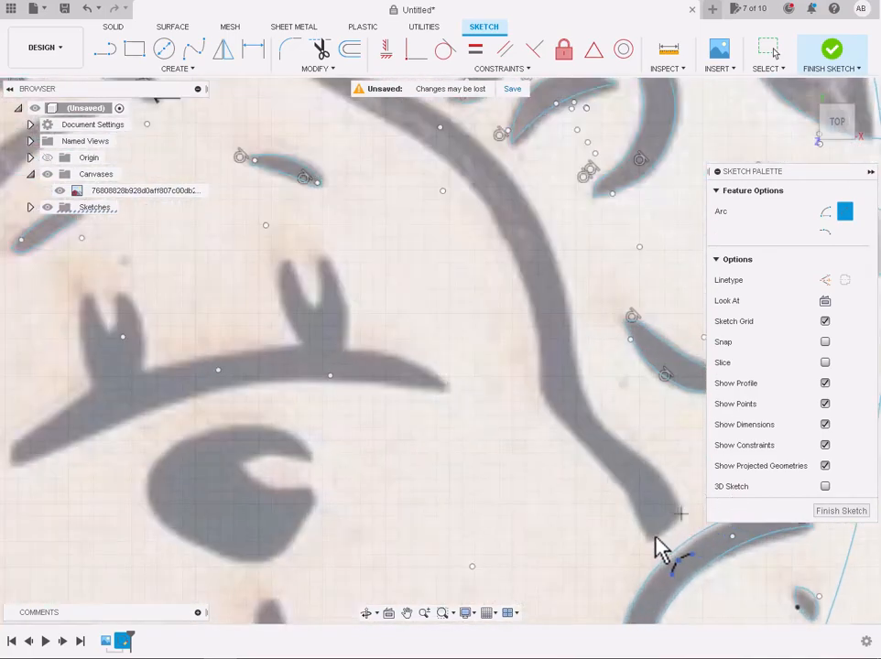
left_click(644, 531)
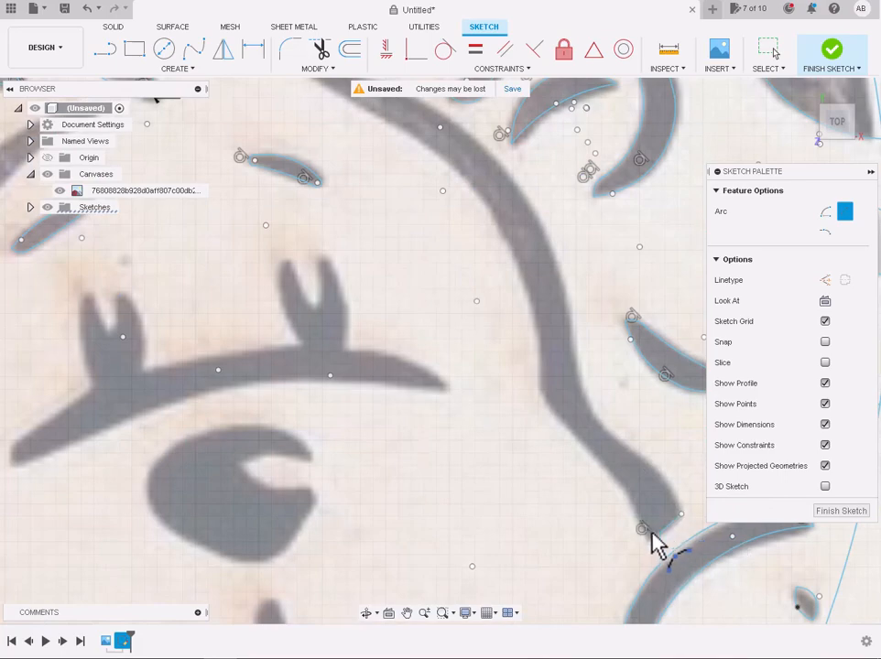
left_click(530, 386)
left_click(619, 478)
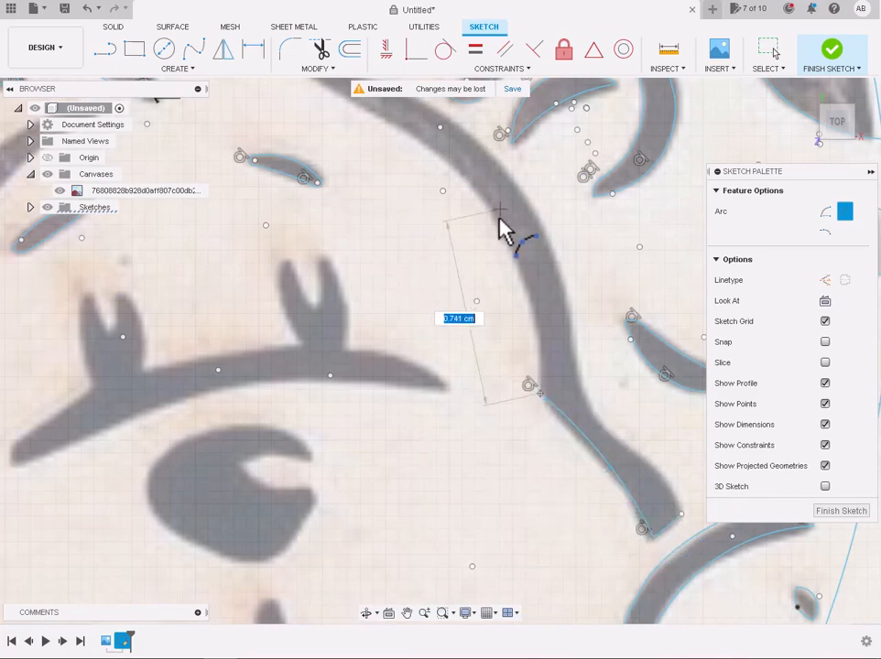
scroll(526, 294, "down", 3)
scroll(473, 197, "up", 3)
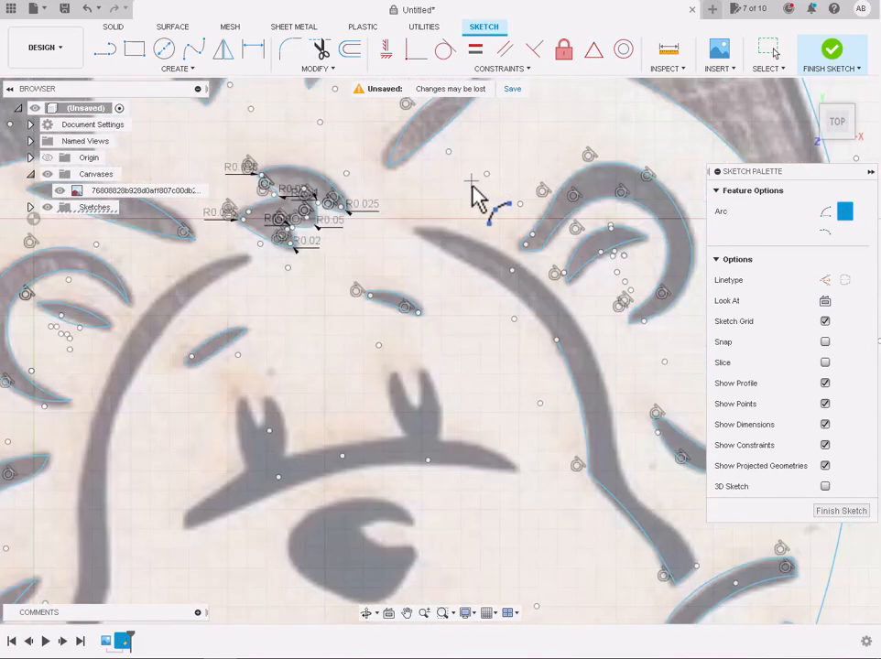
Extend the inner edge of the right face-outline band with a three-point arc up to its pointed upper tip.
scroll(473, 197, "up", 2)
left_click(587, 395)
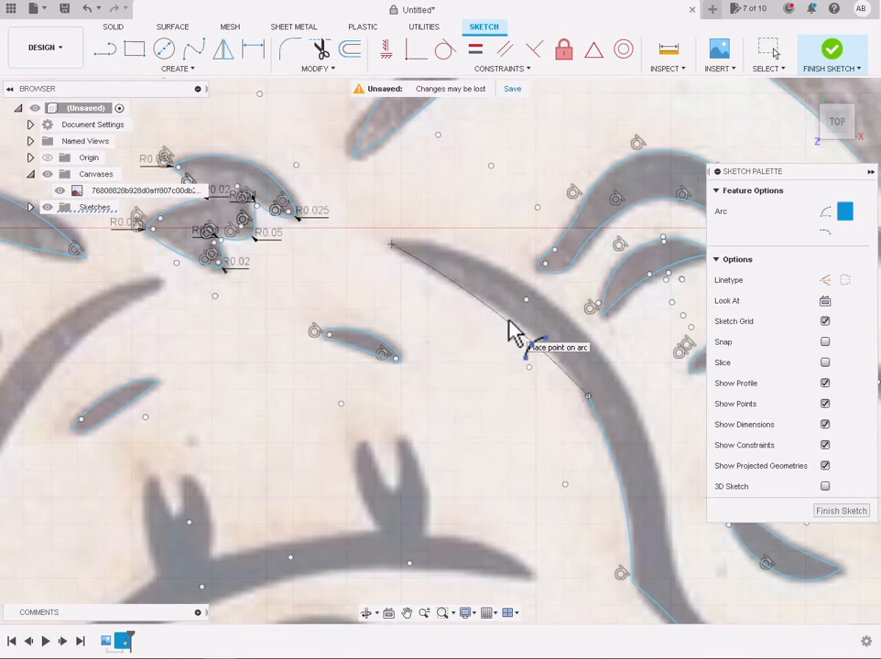
scroll(527, 338, "up", 3)
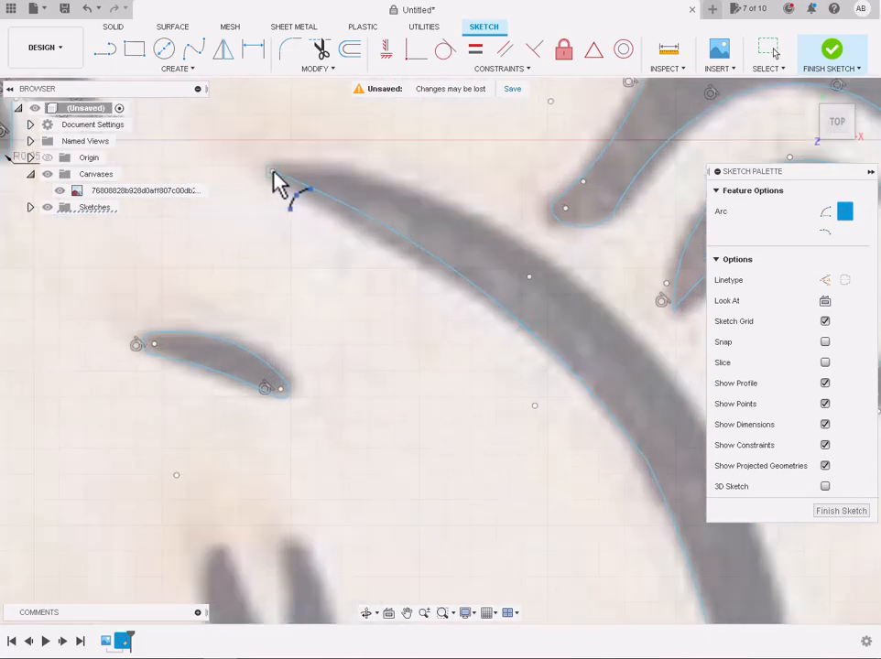
scroll(279, 183, "down", 2)
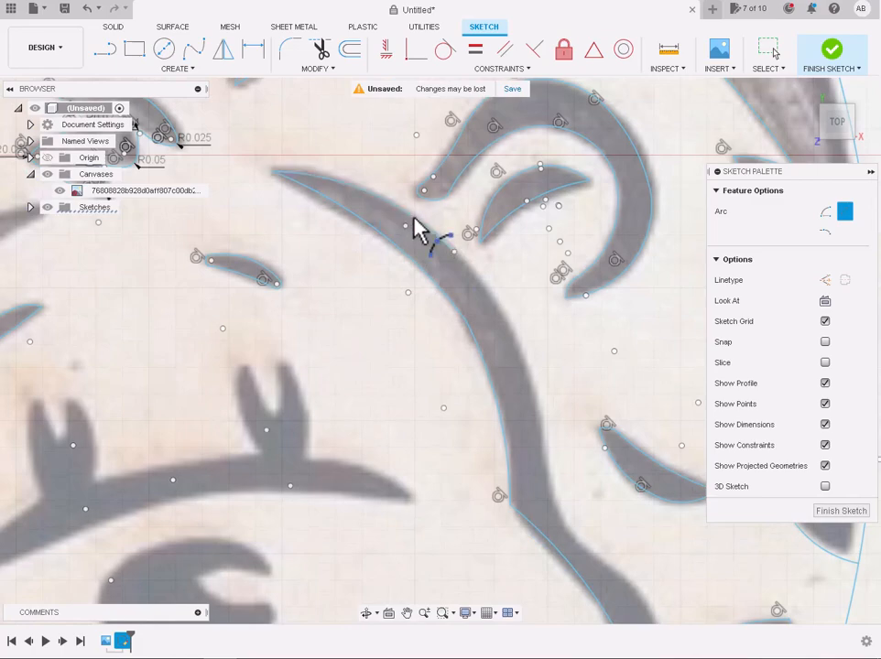
Trace the right face-outline band's outer edge from the upper tip down to the lower end cap with three connected three-point arcs.
left_click(544, 469)
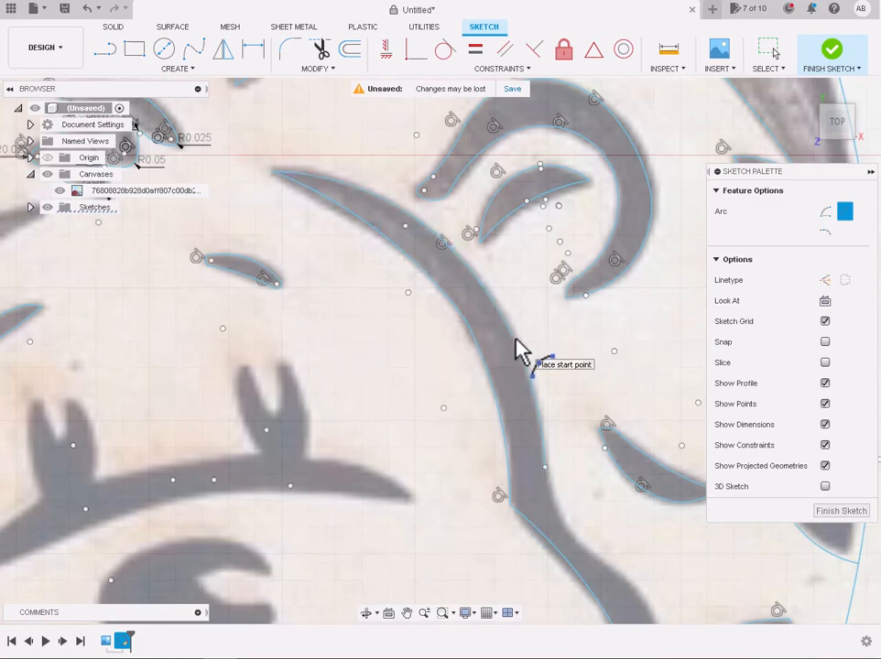
scroll(518, 349, "up", 4)
left_click(492, 302)
left_click(567, 444)
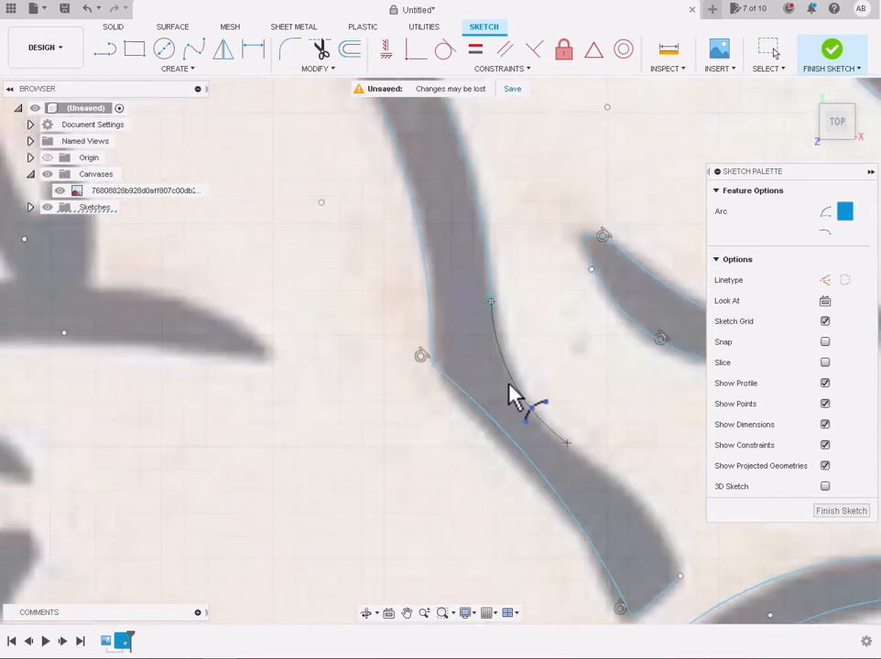
left_click(510, 384)
left_click(567, 443)
left_click(680, 576)
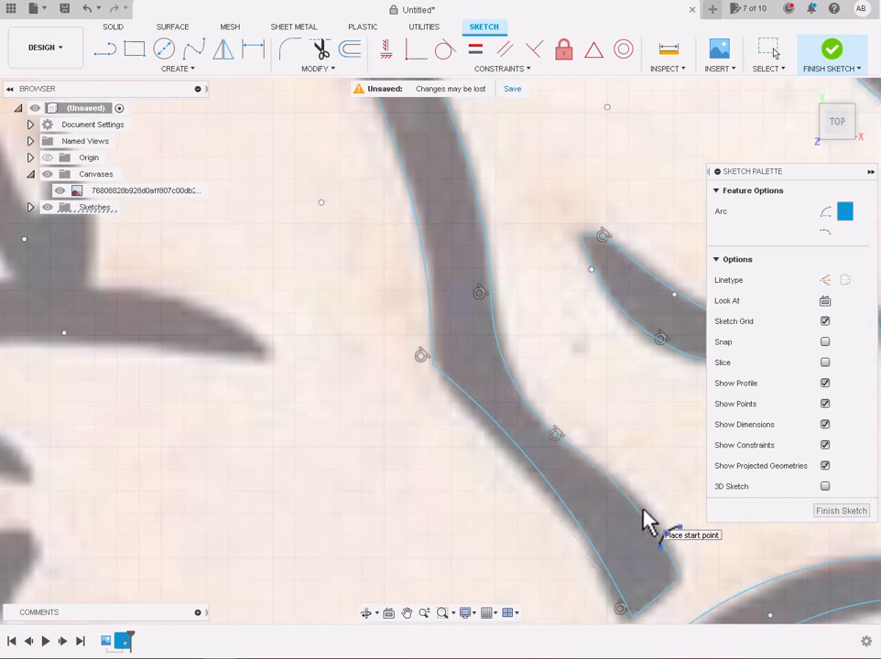
Fillet the bend on the inner edge of the right face-outline band with a 0.40 radius.
left_click(290, 51)
key("Return")
scroll(434, 369, "down", 5)
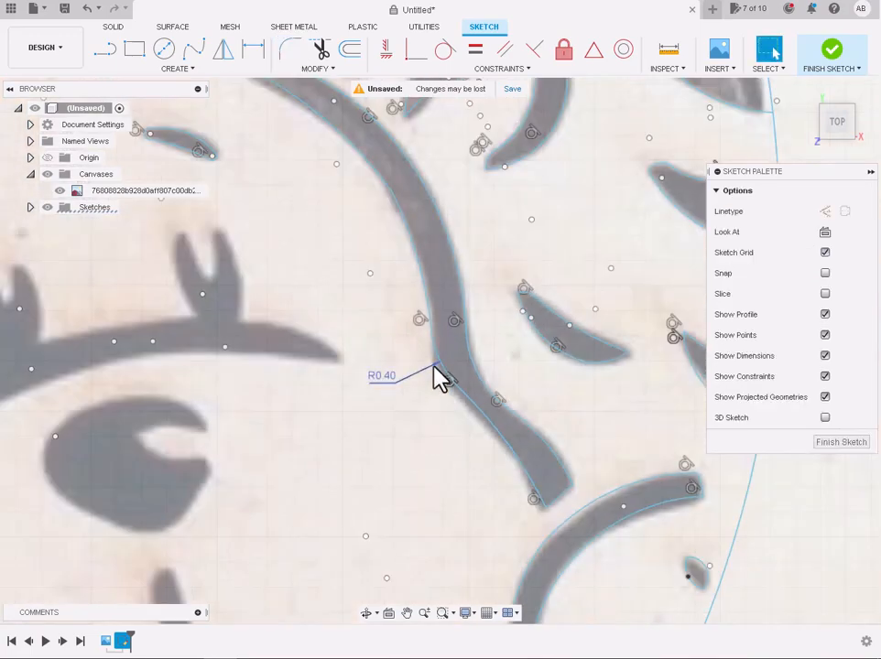
Draw a small three-point arc around the blunt upper end of the left face-outline band.
scroll(231, 240, "up", 3)
left_click(142, 60)
left_click(148, 69)
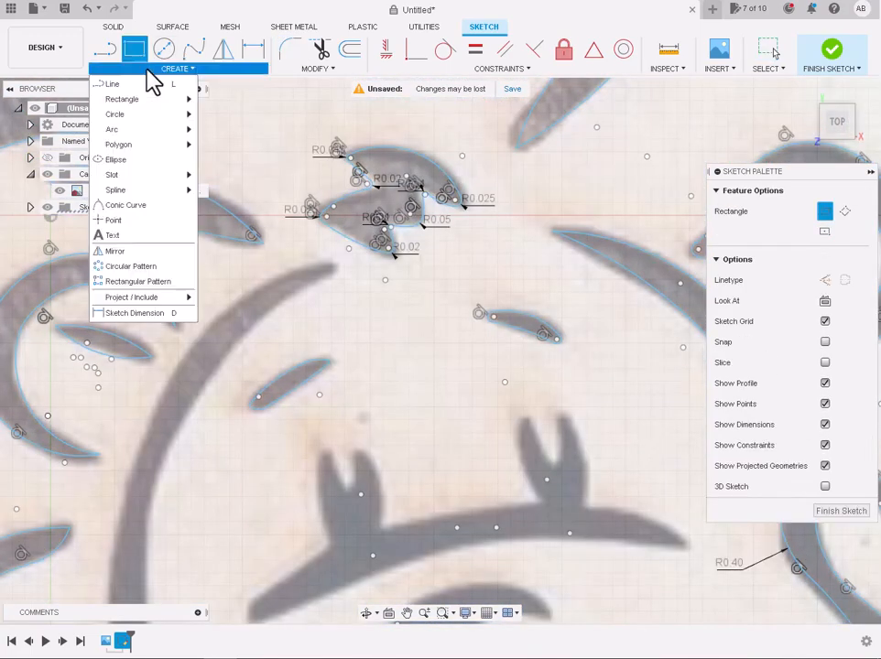
mouse_move(119, 128)
left_click(218, 141)
scroll(331, 275, "up", 3)
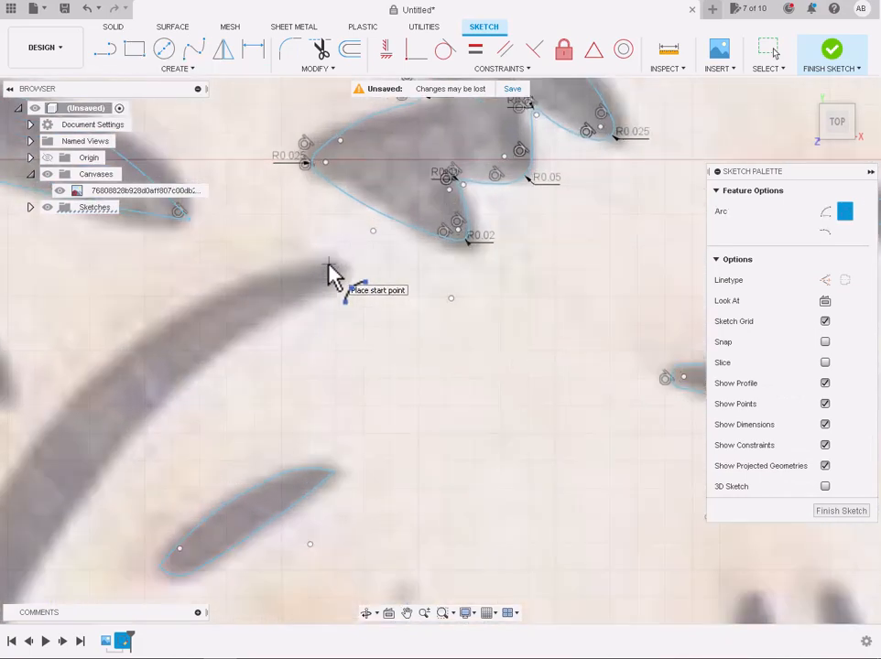
left_click(326, 262)
left_click(331, 281)
scroll(343, 272, "up", 3)
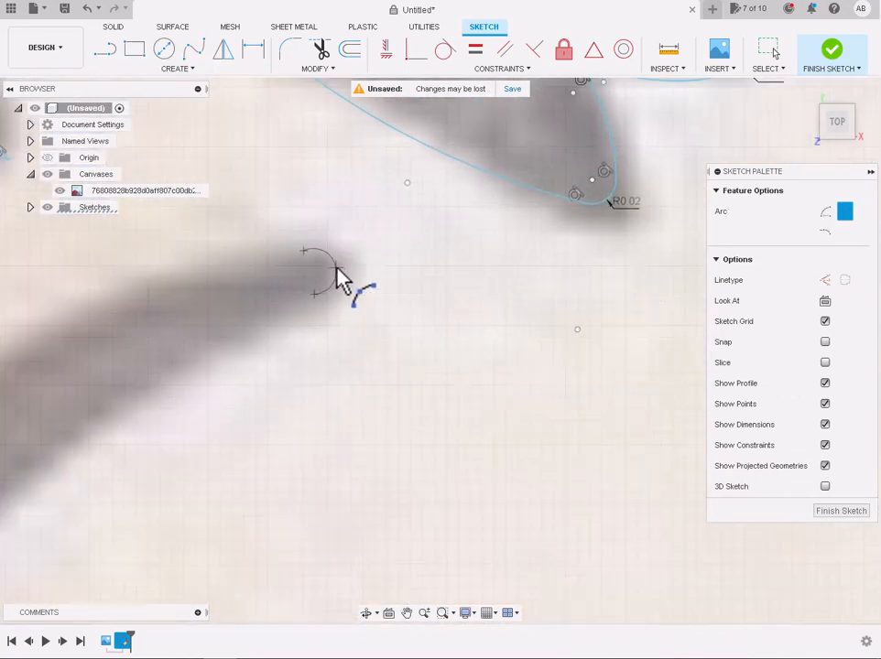
Trace the left face-outline band's inner edge from the upper end down the forehead and temple with two connected three-point arcs.
scroll(335, 279, "down", 3)
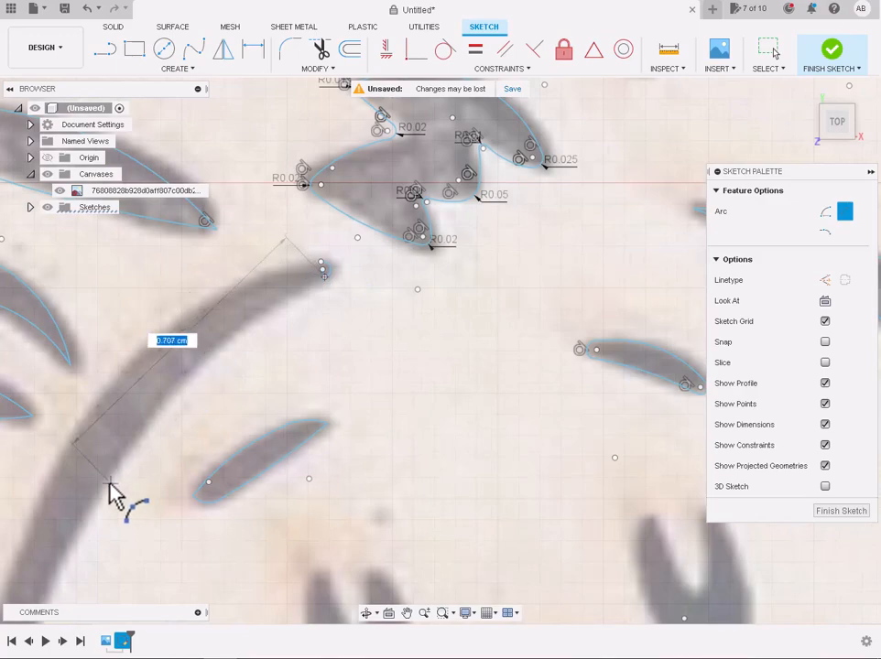
left_click(200, 366)
scroll(202, 370, "down", 3)
scroll(169, 431, "up", 2)
middle_click_drag(169, 432, 209, 285)
left_click(202, 256)
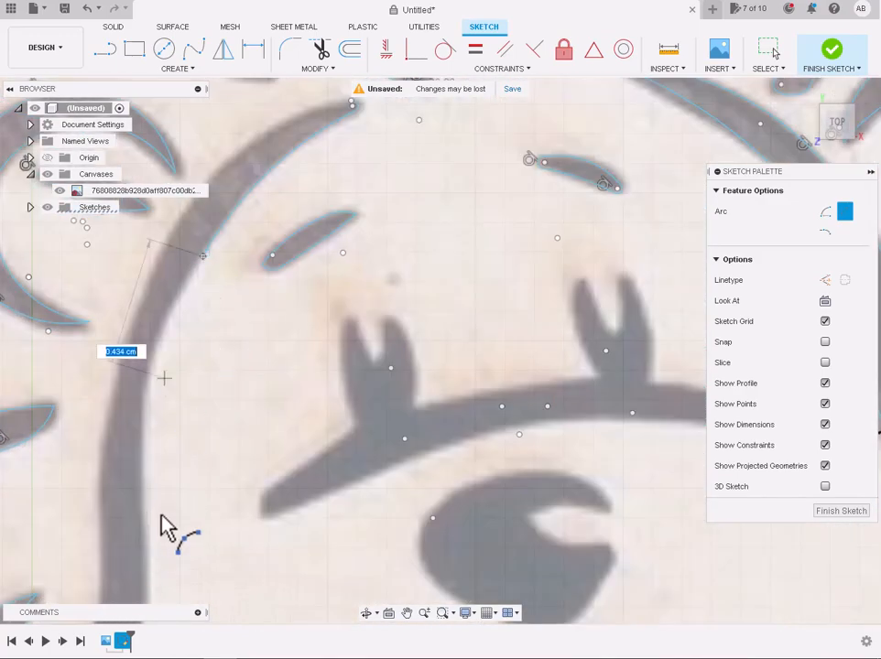
left_click(148, 536)
scroll(149, 360, "up", 2)
left_click(149, 360)
scroll(149, 359, "down", 4)
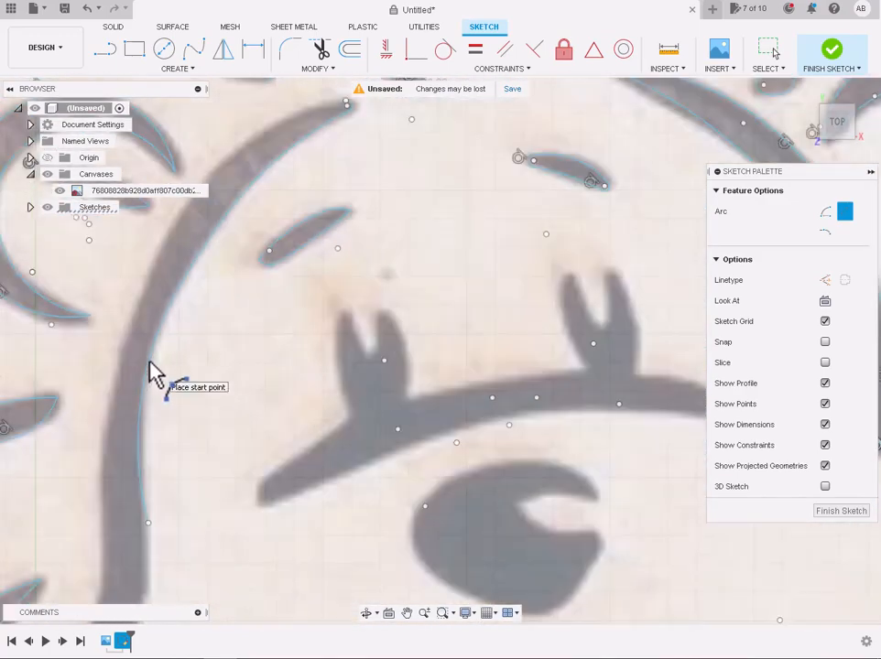
Add a short, nearly straight three-point arc down the inner edge to the kink at the left cheek.
left_click(147, 441)
scroll(146, 492, "up", 3)
scroll(154, 487, "up", 2)
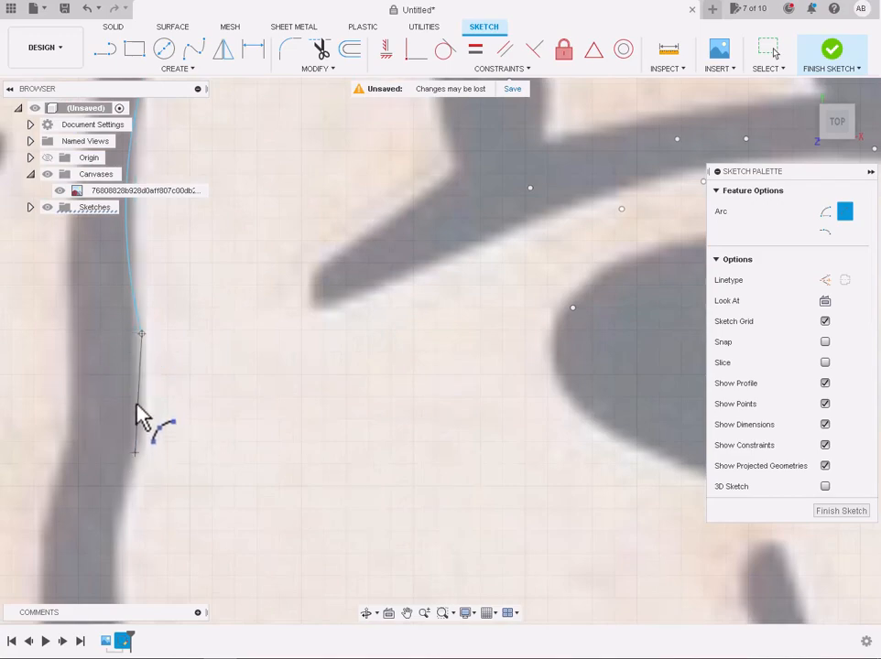
scroll(134, 403, "down", 3)
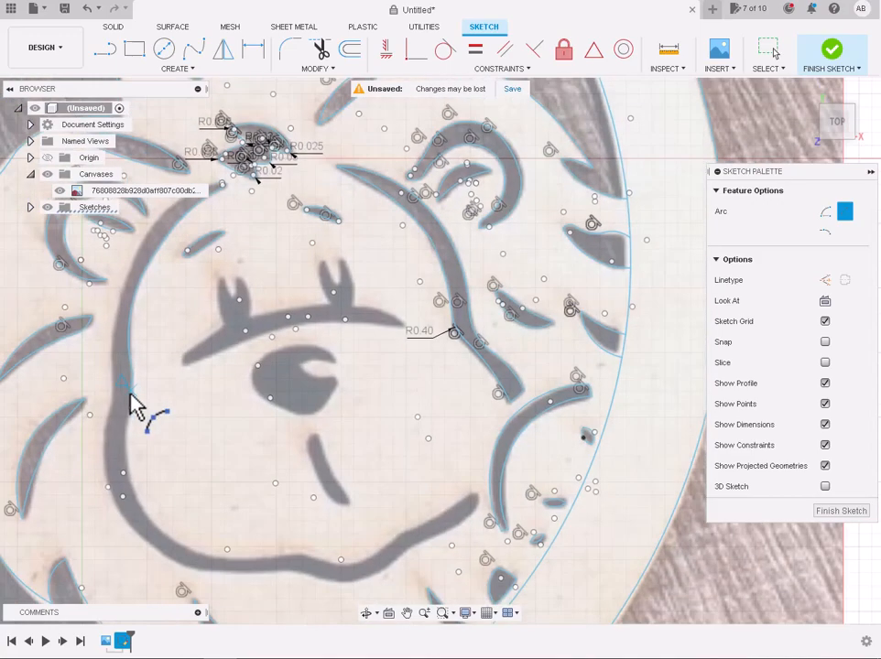
Continue the inner edge from the cheek kink around the lower-left curve of the face with two connected three-point arcs.
scroll(152, 328, "up", 2)
left_click(152, 467)
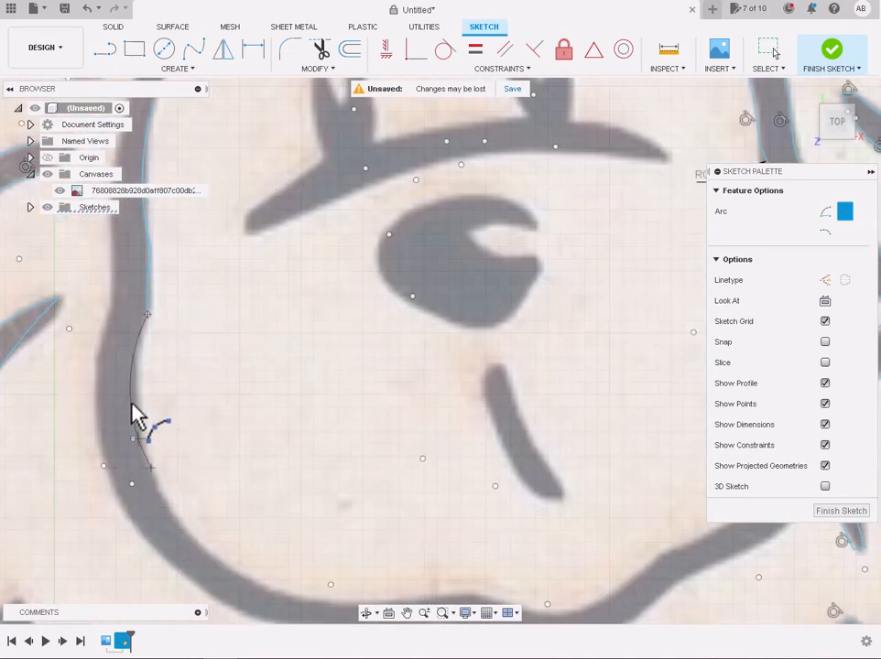
scroll(135, 409, "up", 2)
left_click(142, 396)
scroll(145, 394, "down", 3)
scroll(157, 469, "up", 1)
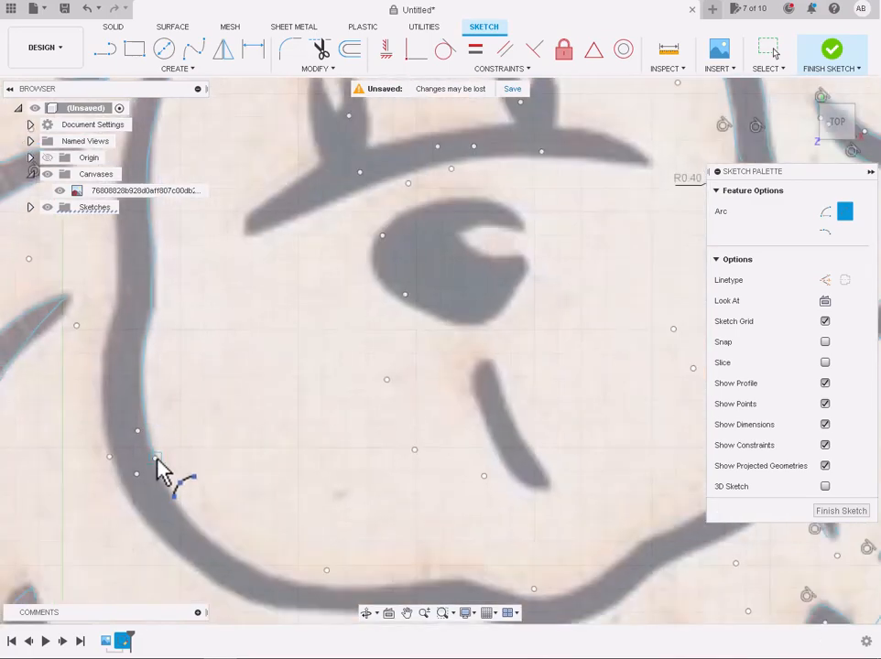
scroll(206, 540, "up", 2)
scroll(158, 509, "down", 2)
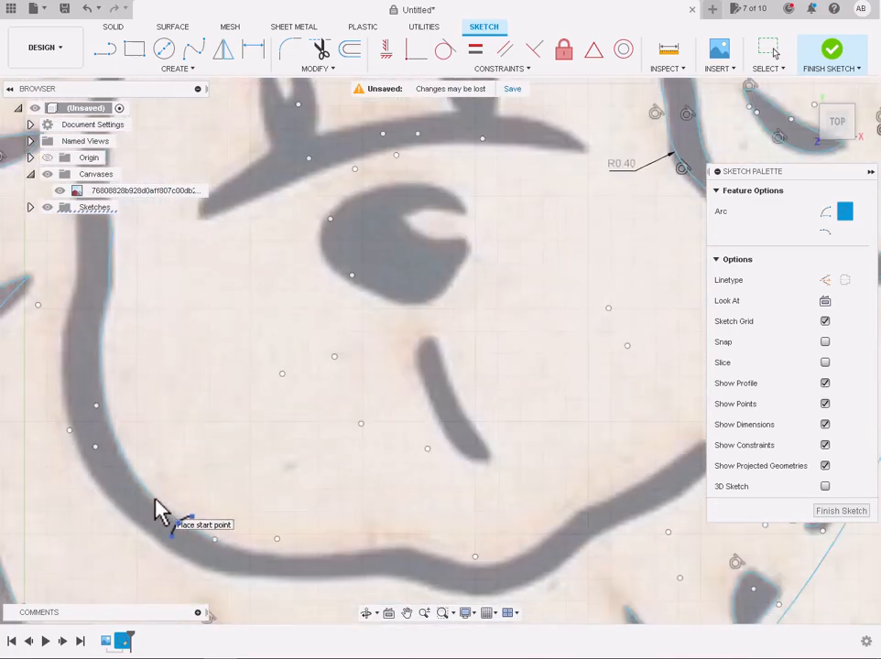
Trace the inner edge along the chin with one three-point arc to the small peak and another down into the dip.
left_click(215, 539)
scroll(216, 538, "up", 2)
left_click(470, 525)
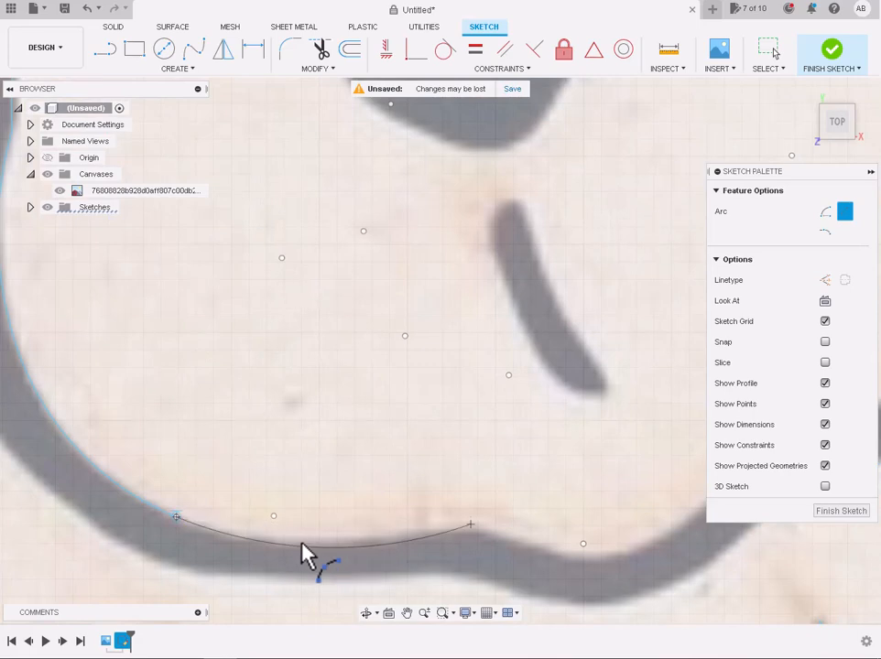
left_click(302, 544)
scroll(304, 544, "down", 2)
left_click(405, 534)
left_click(480, 548)
scroll(445, 545, "up", 3)
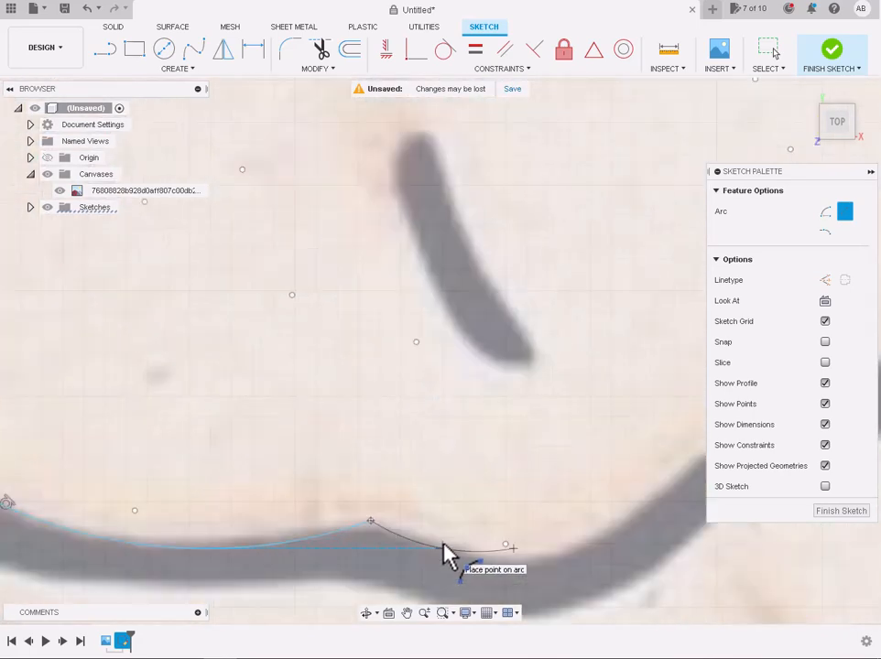
left_click(445, 554)
scroll(448, 554, "down", 3)
left_click(478, 545)
left_click(587, 497)
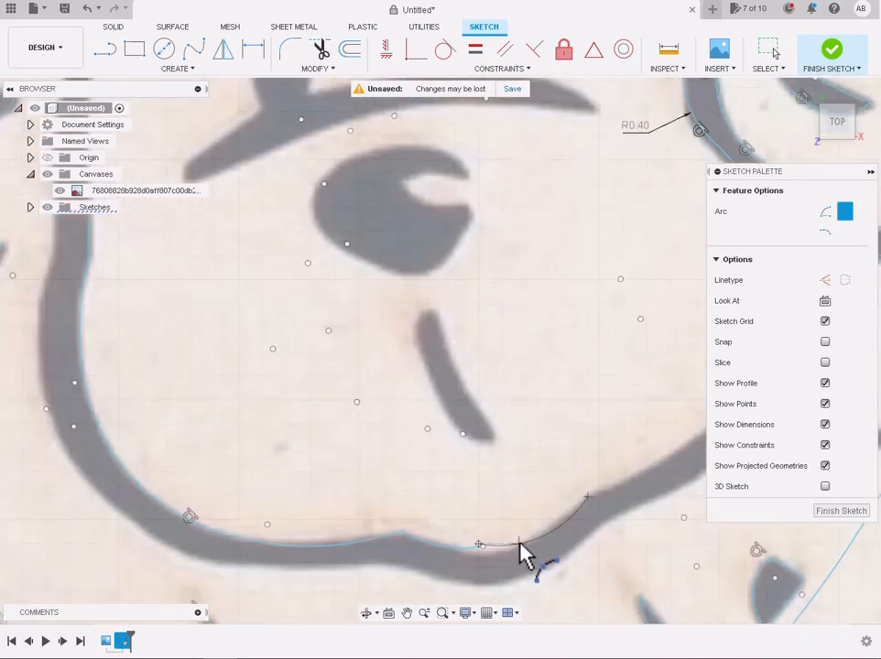
scroll(519, 542, "up", 3)
key("Escape")
left_click(414, 545)
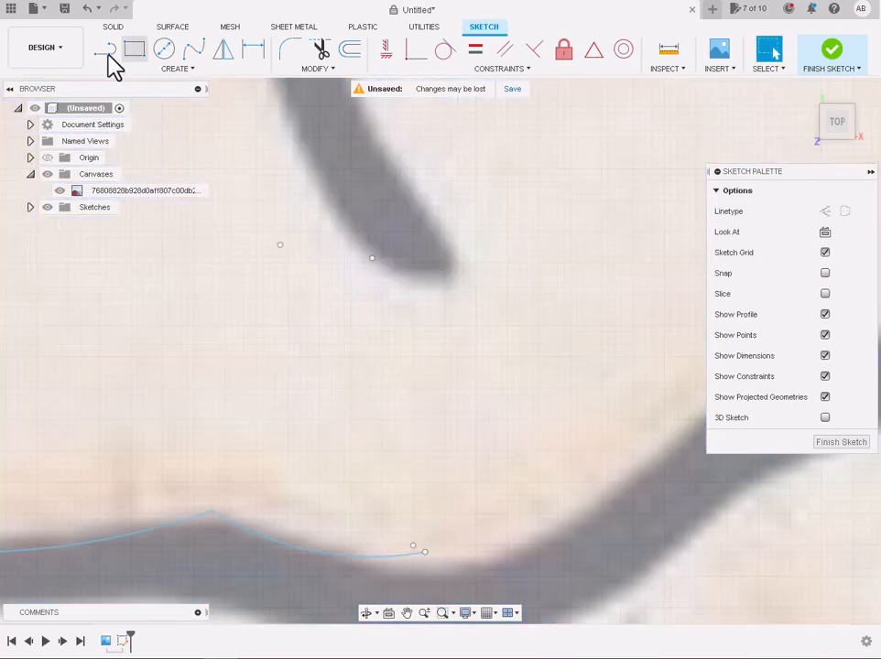
Draw a three-point arc from the inner edge's end in the chin dip up to the bend at the right of the chin.
left_click(169, 69)
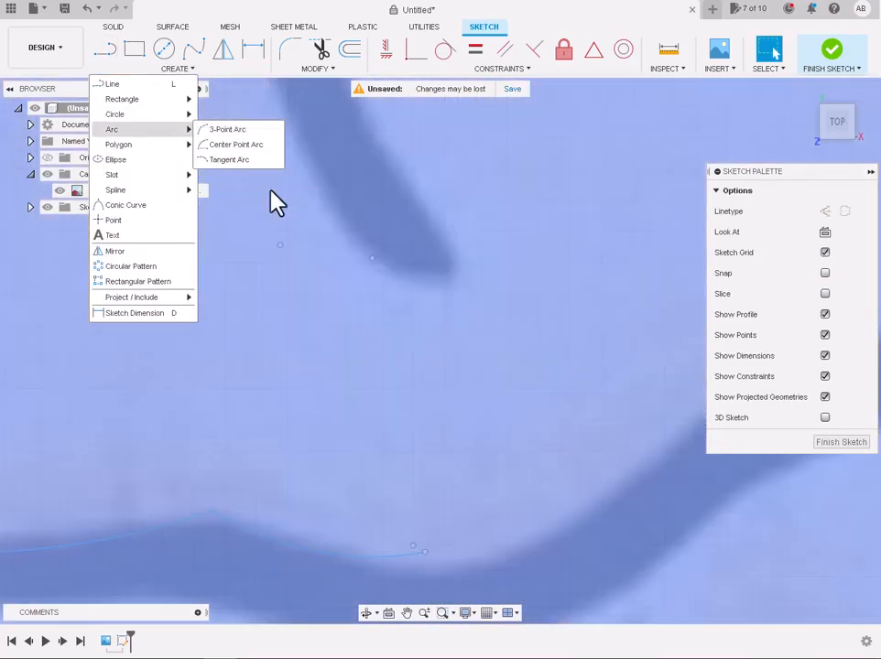
left_click(227, 130)
left_click(424, 551)
scroll(424, 551, "down", 3)
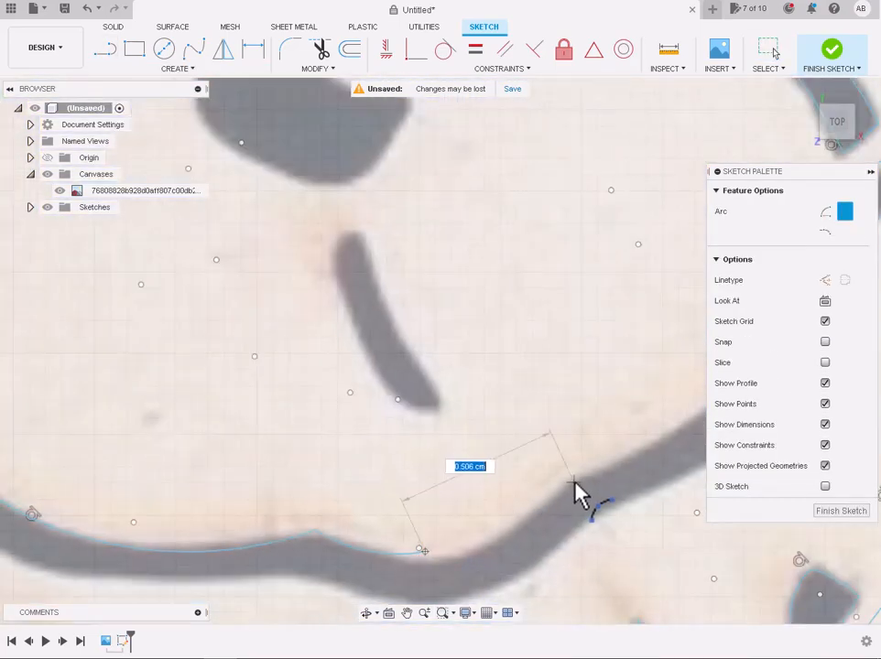
left_click(572, 483)
left_click(490, 550)
scroll(490, 550, "down", 3)
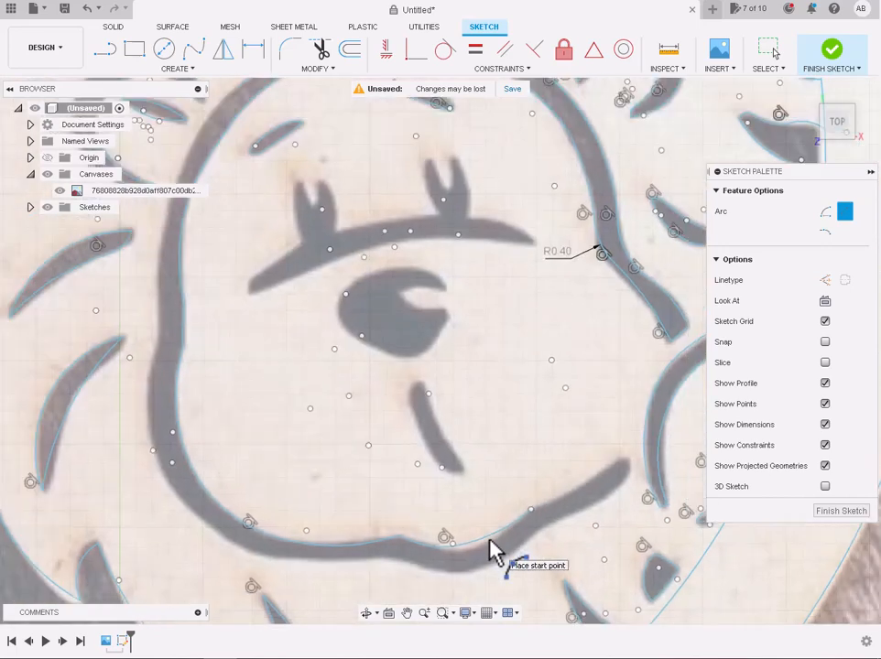
Continue the inner edge with a three-point arc to the band's right end and cap that end with a small arc.
left_click(531, 509)
scroll(602, 483, "up", 3)
left_click(629, 447)
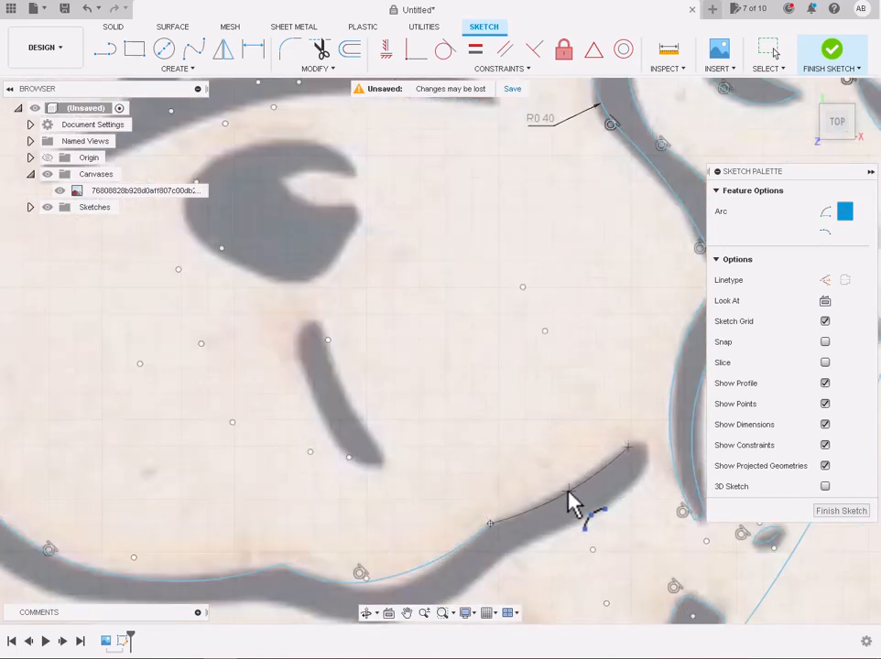
left_click(595, 471)
scroll(668, 492, "up", 3)
scroll(669, 494, "down", 2)
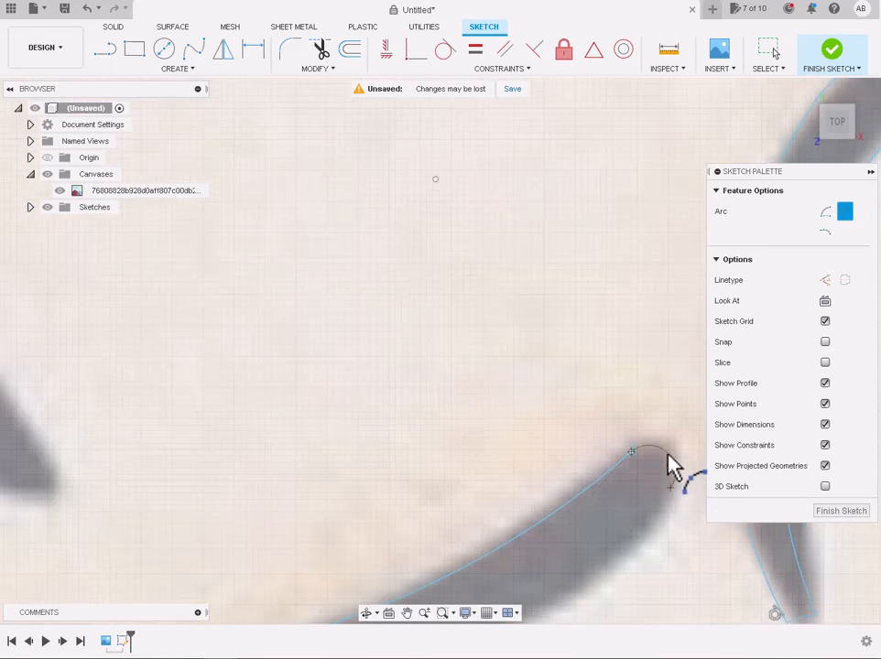
Draw a three-point arc from the right end cap along the band's outer edge back to the bend.
scroll(669, 496, "down", 1)
scroll(641, 522, "down", 2)
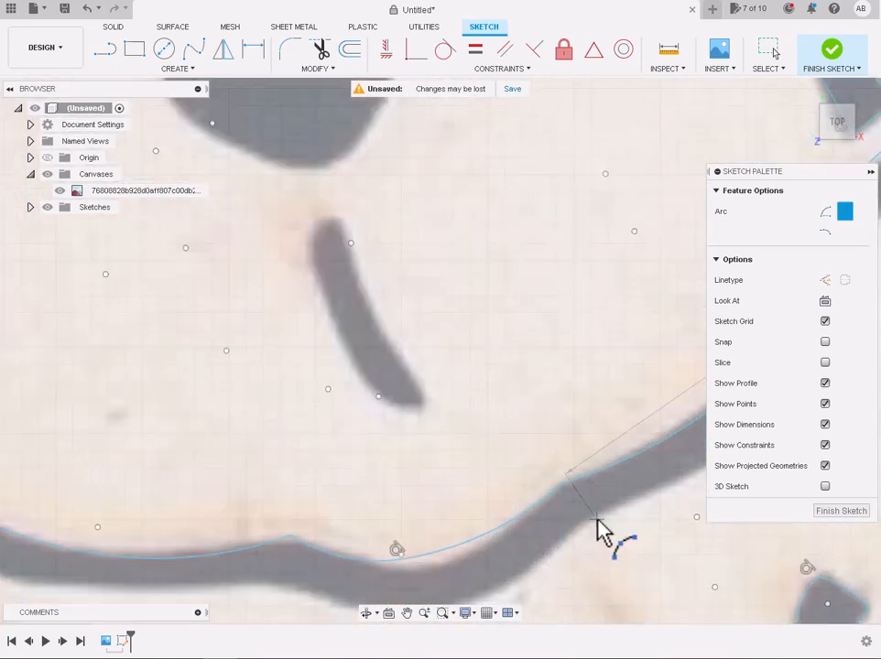
scroll(641, 518, "down", 2)
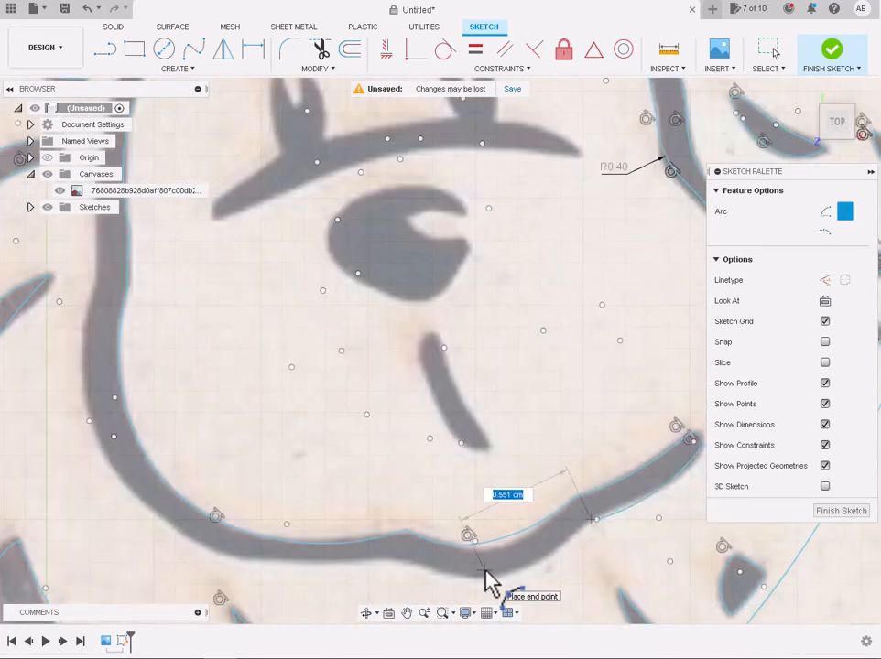
key("Escape")
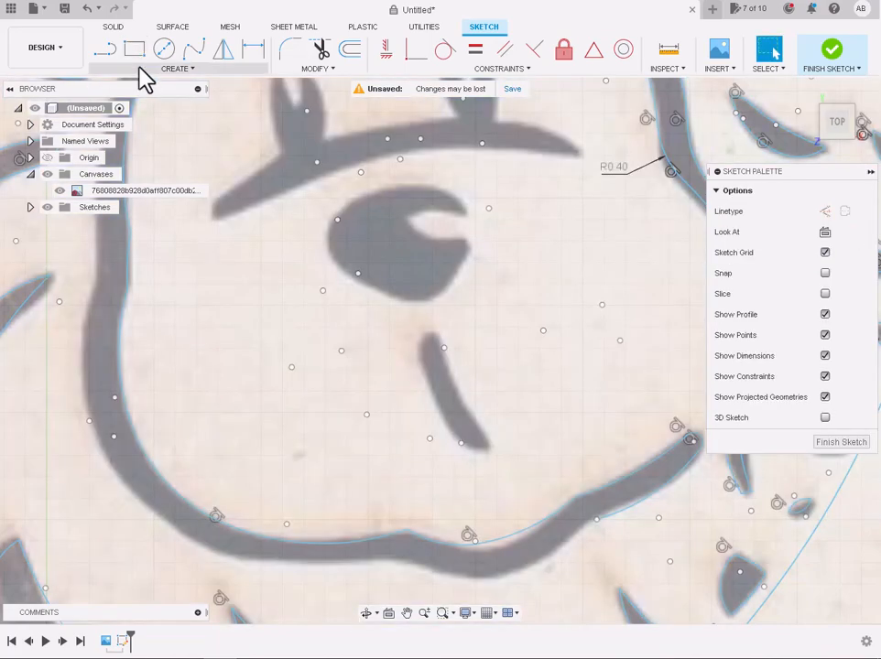
Draw a three-point arc along the outer edge from the bend under the chin to the spot below the small peak.
left_click(178, 69)
mouse_move(118, 126)
left_click(215, 146)
scroll(518, 586, "up", 3)
left_click(656, 457)
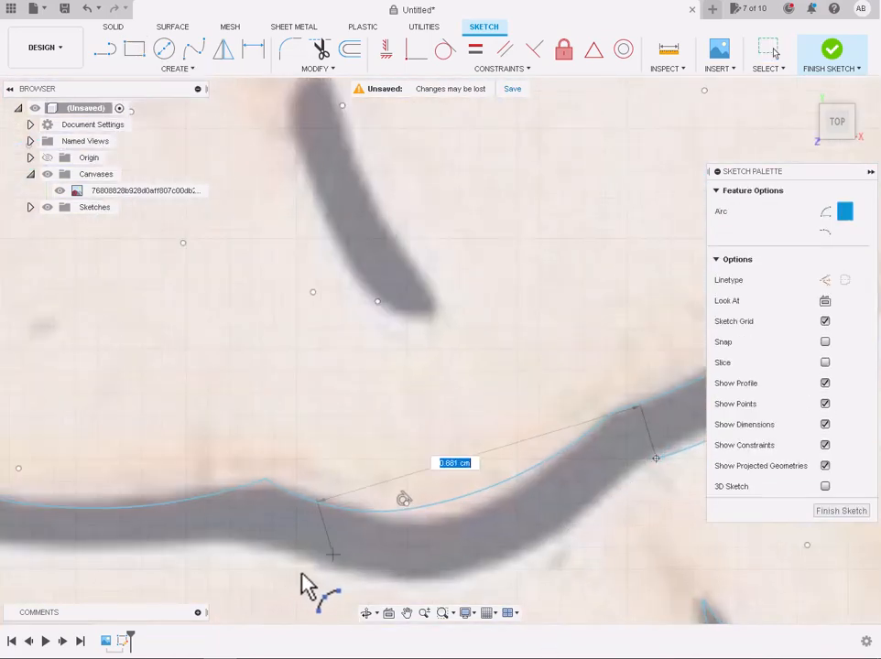
left_click(238, 545)
left_click(429, 583)
scroll(433, 583, "down", 2)
scroll(430, 582, "down", 1)
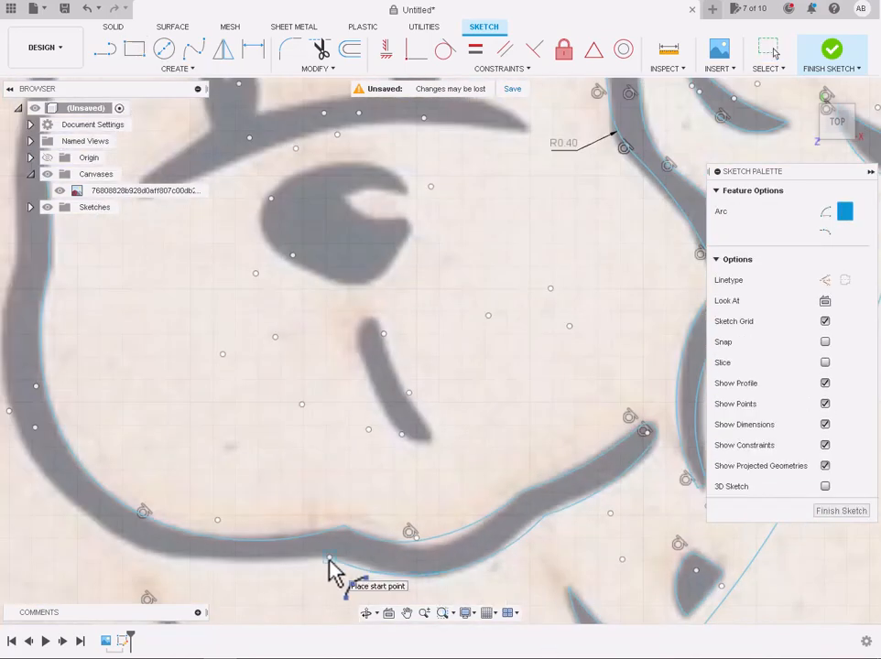
Draw three-point arcs along the face band's outer edge from below the small chin peak around to the lower-left curve.
scroll(213, 570, "up", 3)
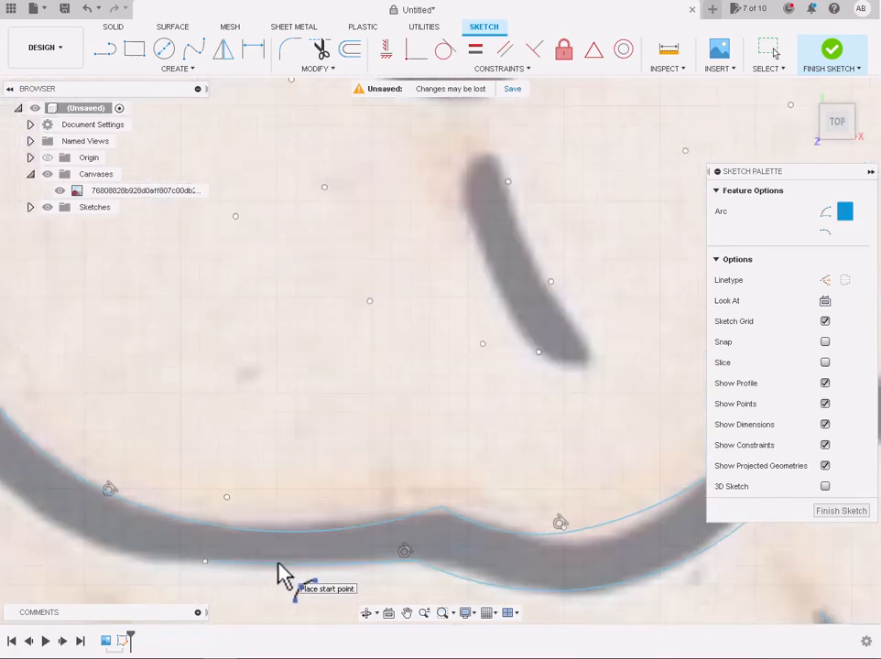
scroll(261, 572, "down", 2)
scroll(136, 512, "up", 2)
scroll(134, 511, "up", 1)
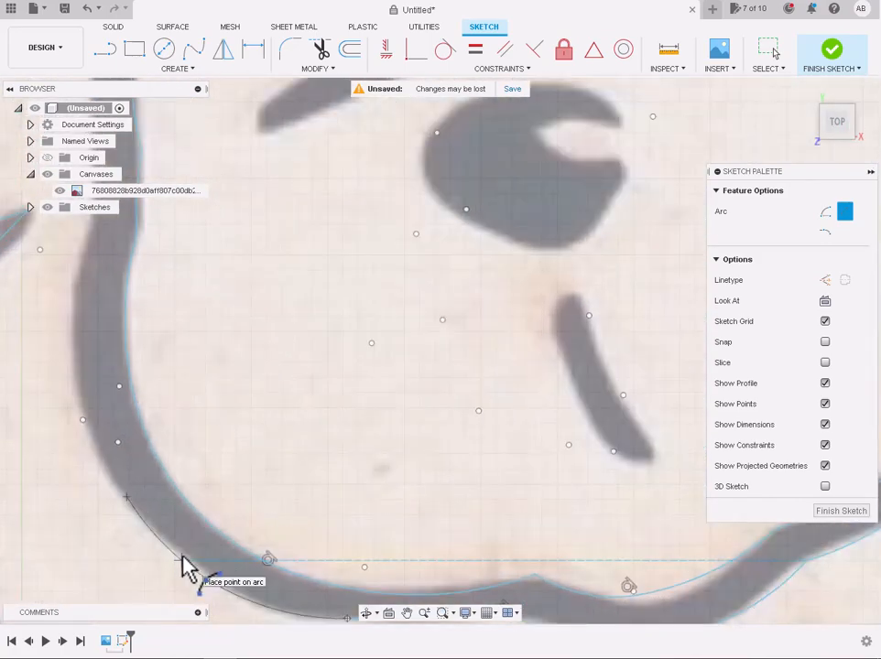
scroll(101, 444, "down", 3)
scroll(186, 586, "up", 2)
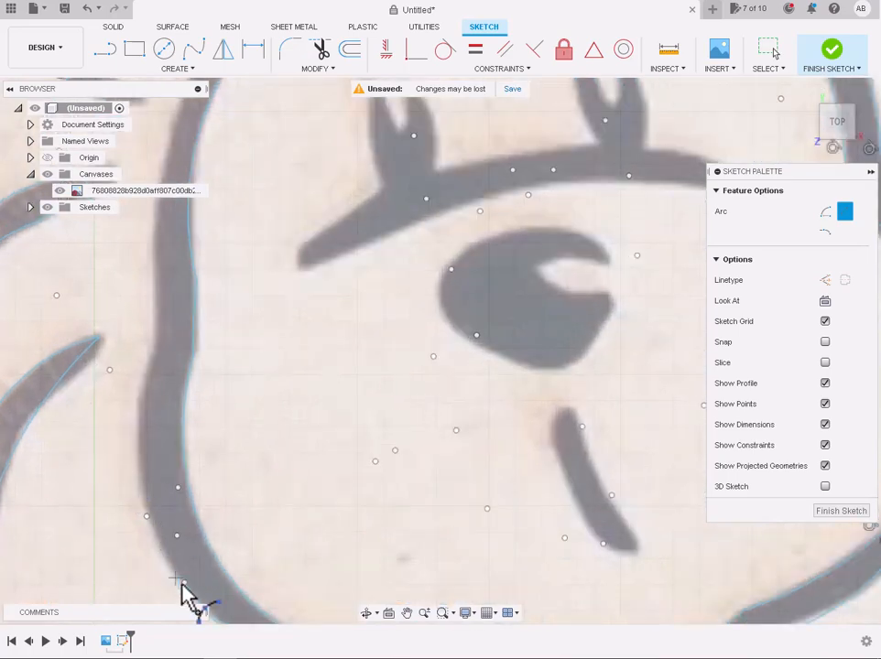
Continue the face band's outer edge with a three-point arc from the lower-left curve up to the left cheek's bend.
left_click(184, 582)
scroll(142, 481, "down", 3)
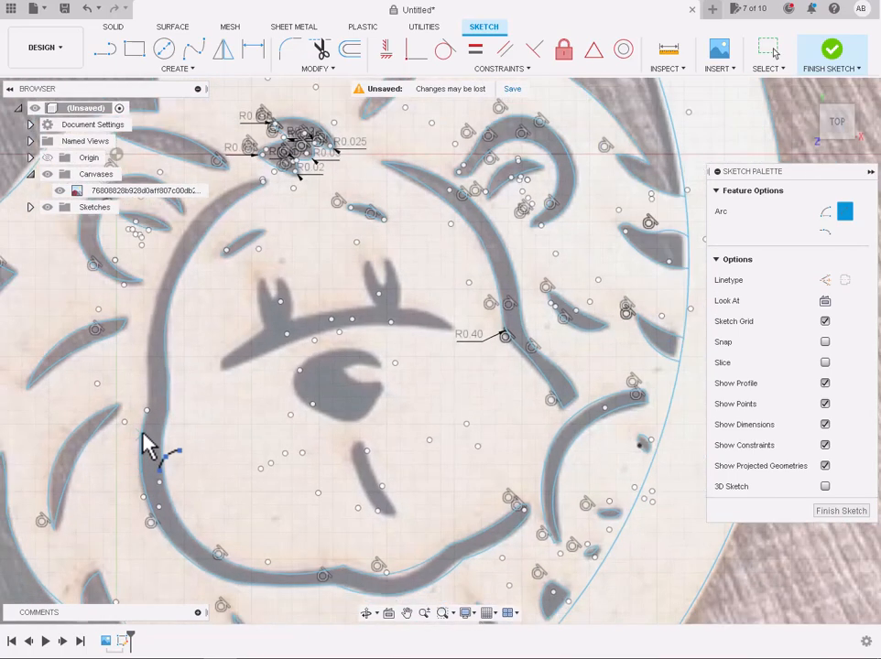
scroll(143, 435, "up", 3)
scroll(153, 399, "up", 3)
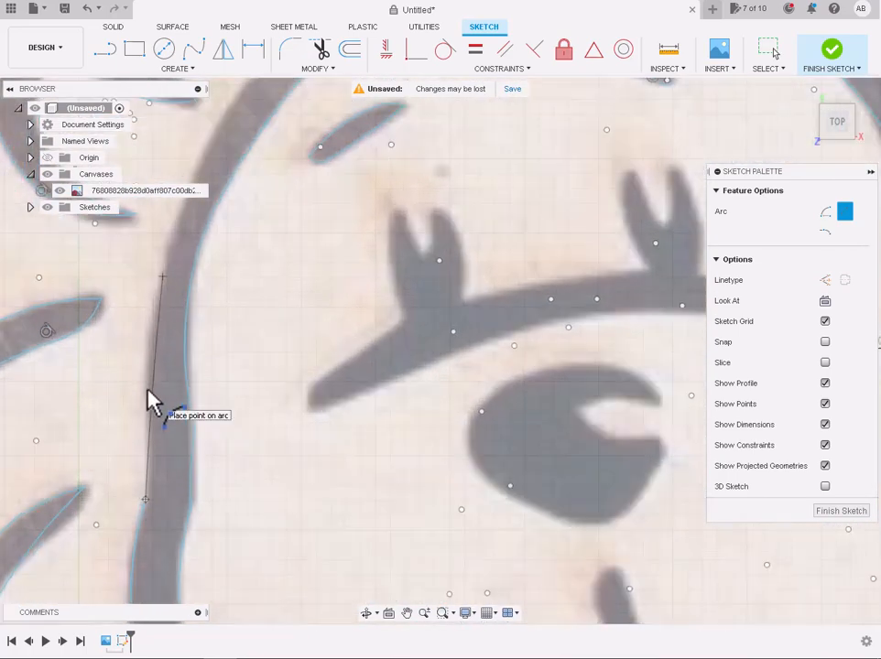
Draw three-point arcs from the left cheek's bend up the outer edge to the band's upper tip, closing the face outline.
scroll(181, 316, "down", 5)
scroll(181, 316, "up", 4)
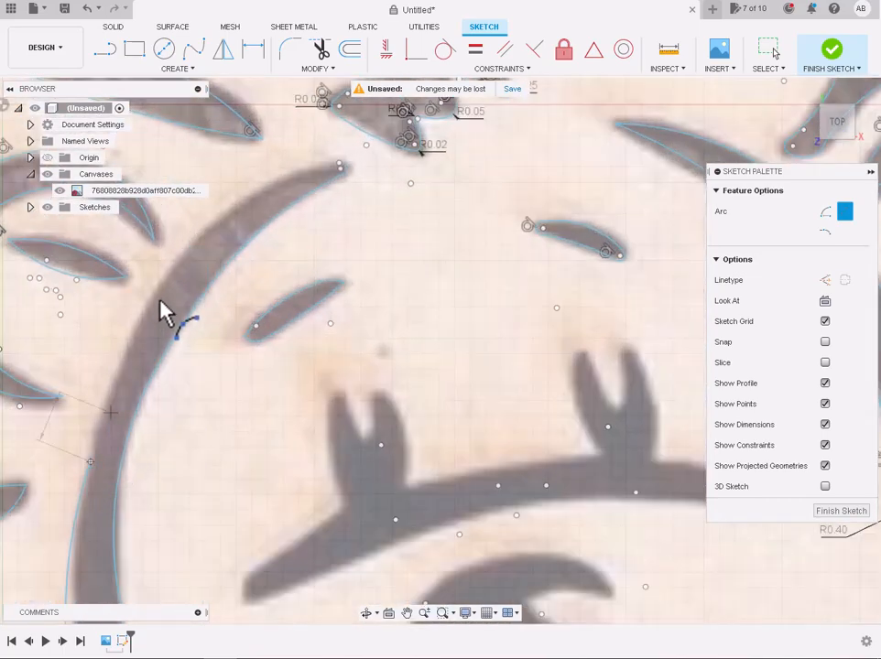
scroll(338, 173, "down", 1)
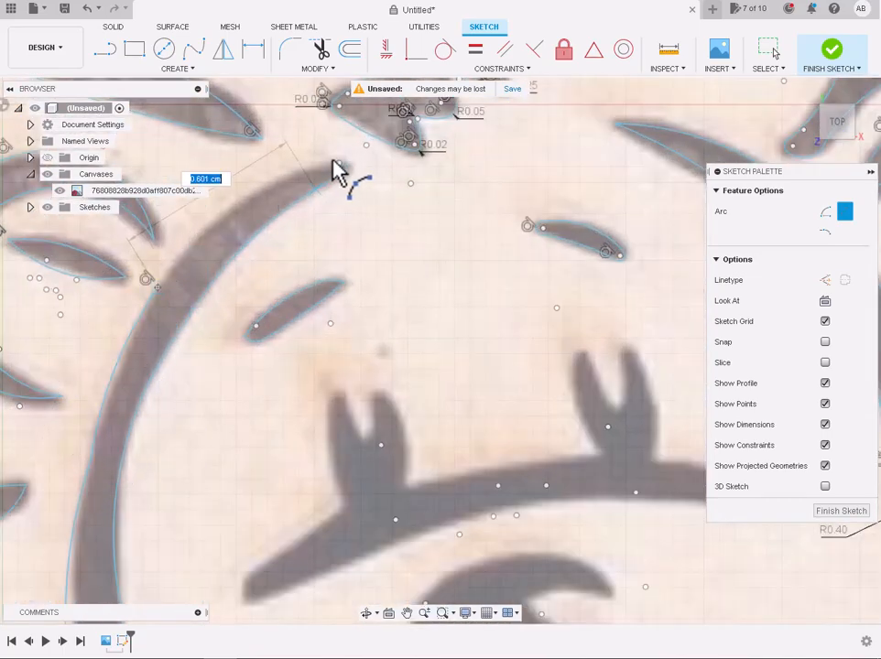
scroll(271, 199, "down", 3)
scroll(271, 198, "down", 2)
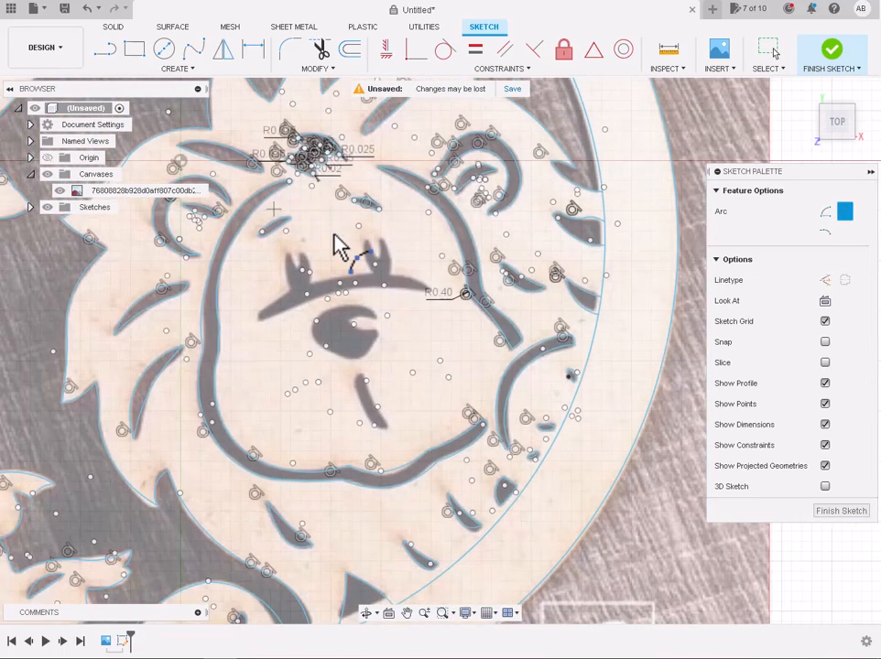
Draw three-point arcs up the left side of the left forked eye shape and from its tip down into the notch.
scroll(366, 248, "up", 5)
left_click(220, 378)
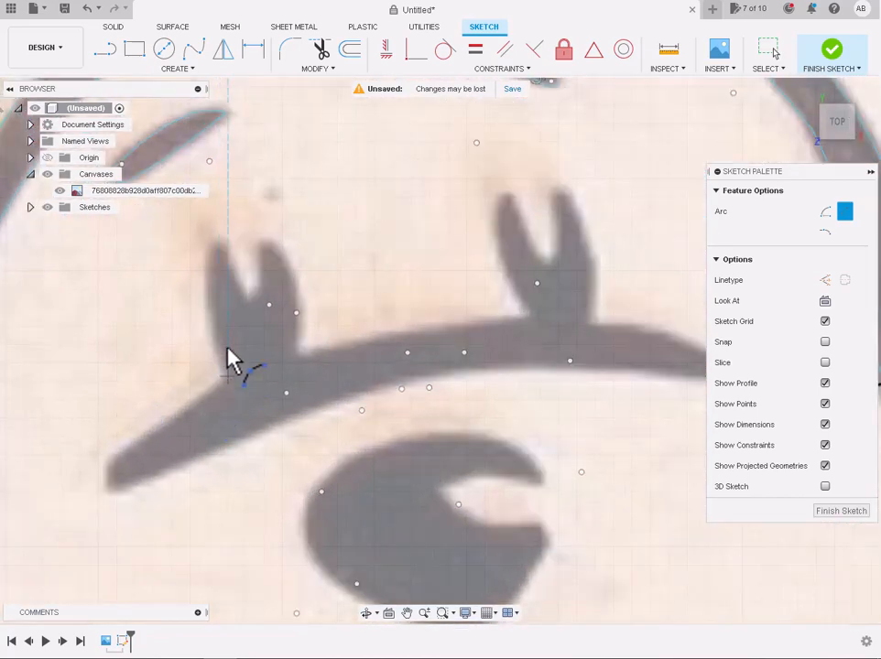
scroll(213, 316, "up", 2)
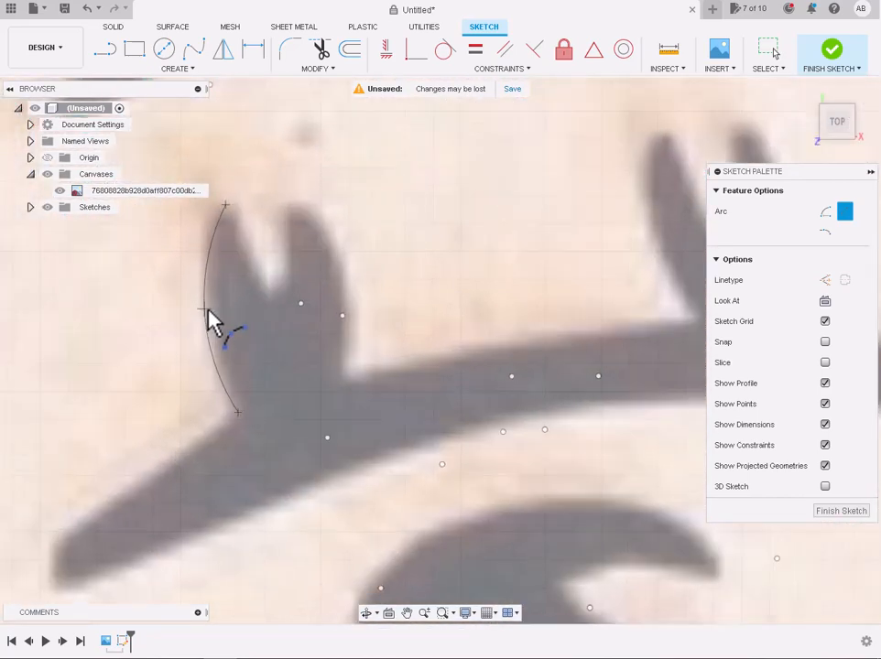
left_click(213, 319)
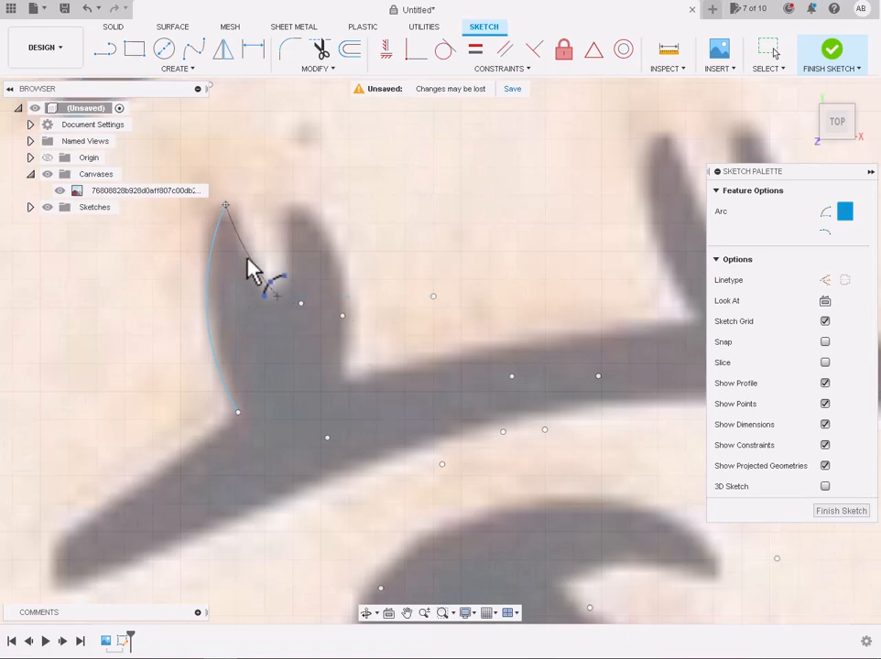
left_click(277, 295)
Draw three-point arcs from the left eye's notch to its second tip and down the right side to the muzzle band.
left_click(291, 204)
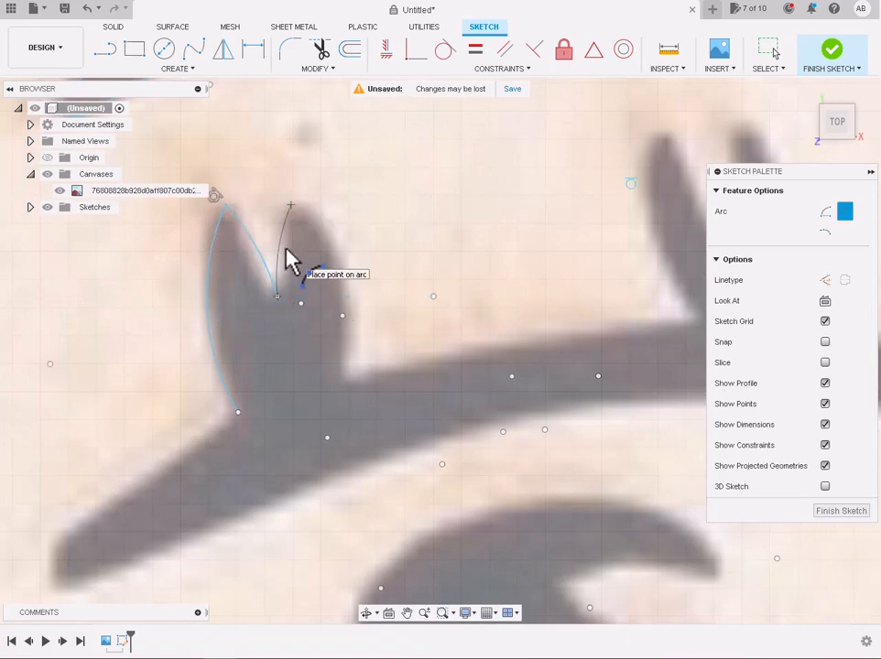
left_click(286, 246)
left_click(291, 205)
left_click(347, 384)
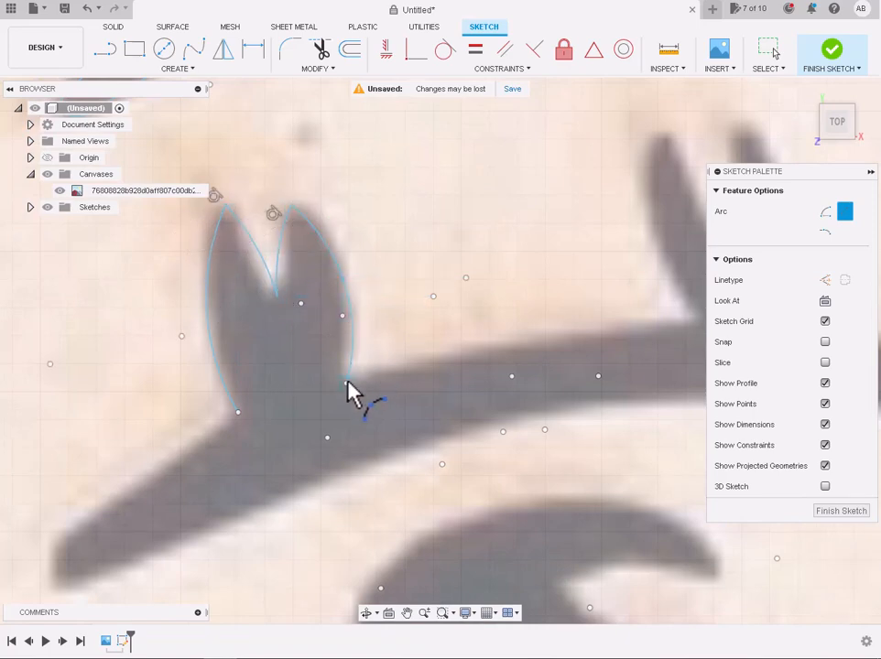
Draw a three-point arc along the muzzle band's upper edge from the left eye to the right eye's base.
left_click(347, 383)
scroll(347, 383, "down", 3)
scroll(541, 341, "up", 2)
left_click(554, 353)
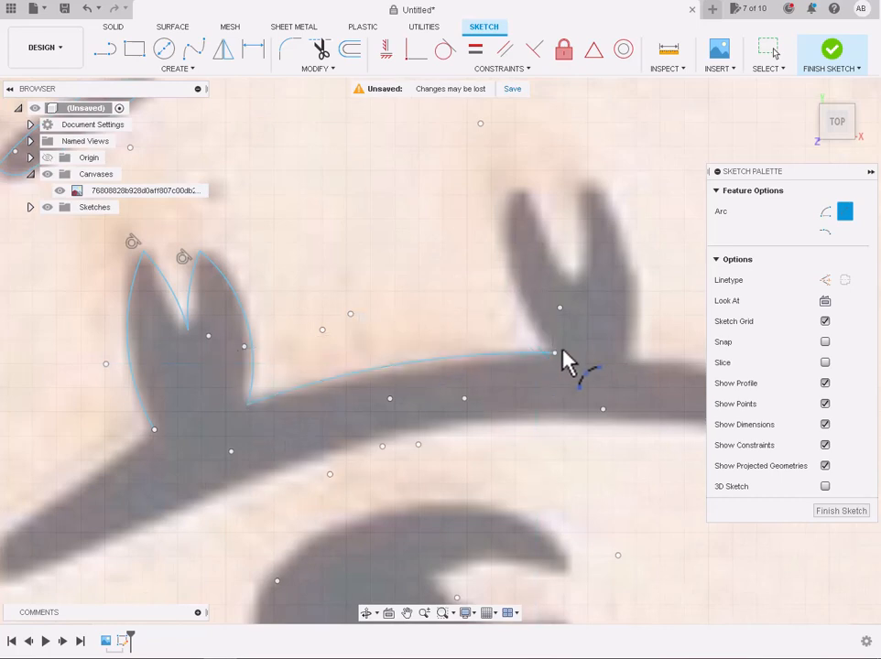
Draw three-point arcs up the right eye's left side and from its first tip down into the notch.
left_click(522, 190)
left_click(512, 275)
left_click(522, 189)
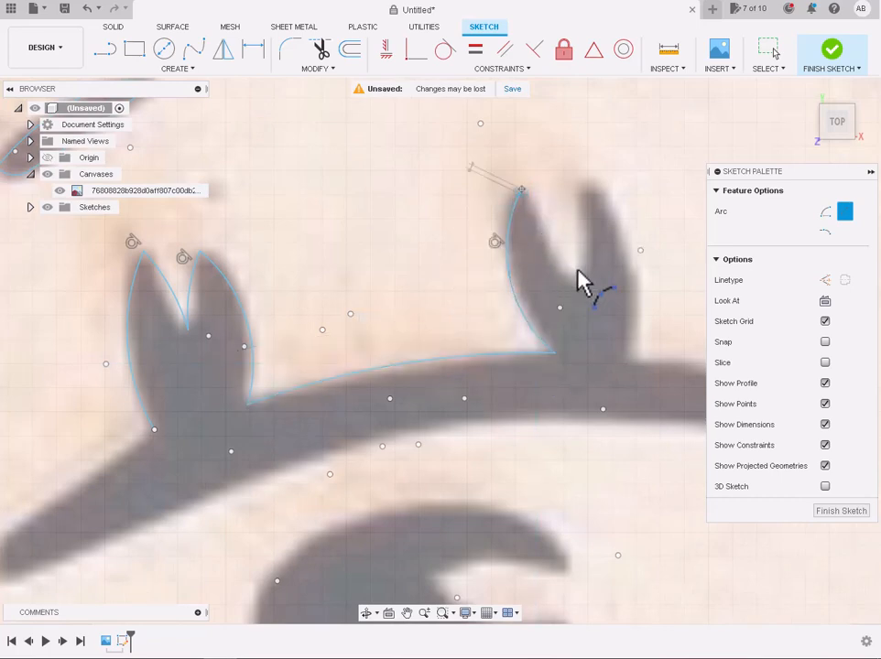
left_click(574, 277)
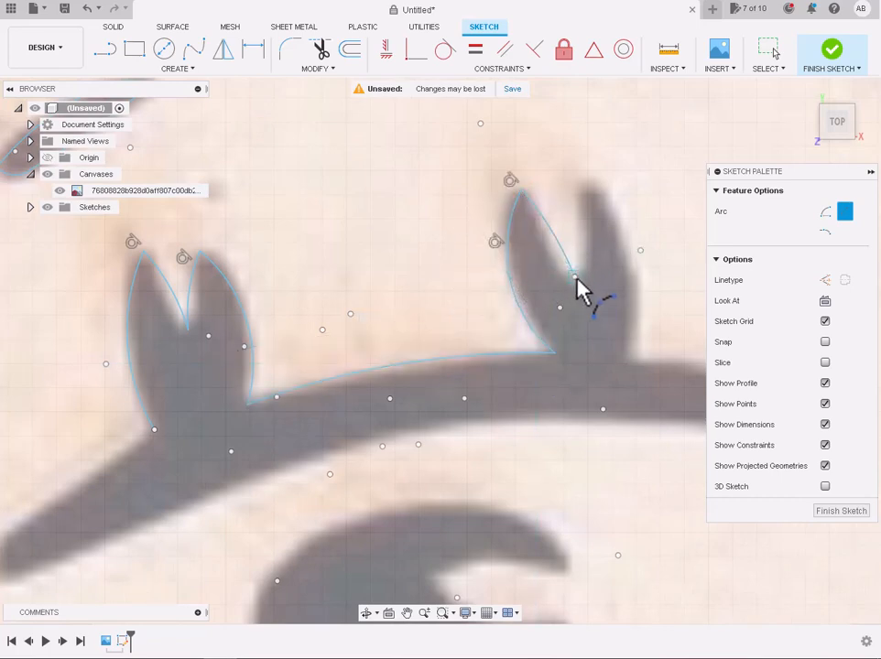
Draw three-point arcs from the right eye's notch to its second tip and down the right side to the muzzle band.
left_click(575, 276)
left_click(585, 189)
left_click(571, 230)
left_click(585, 189)
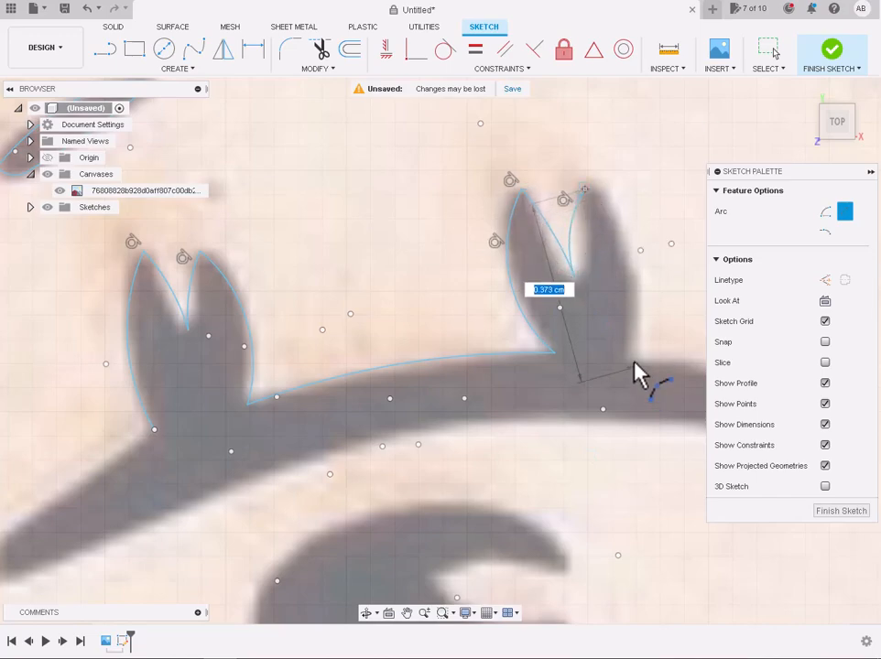
left_click(635, 362)
left_click(633, 262)
Draw a three-point arc along the muzzle band's upper edge from the right eye's base to the band's right tip.
scroll(627, 275, "down", 4)
scroll(679, 295, "up", 2)
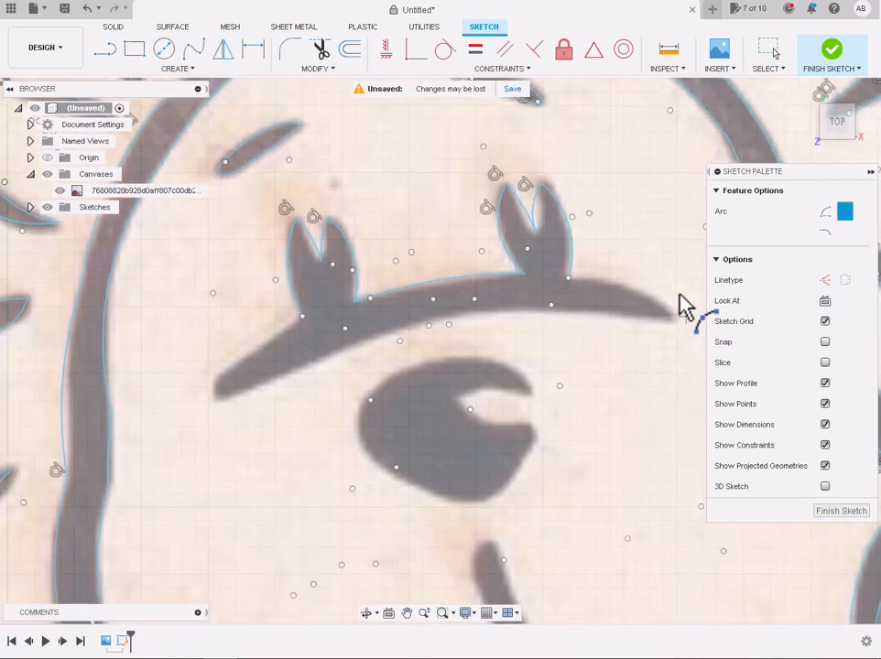
scroll(679, 304, "up", 3)
left_click(492, 267)
left_click(666, 331)
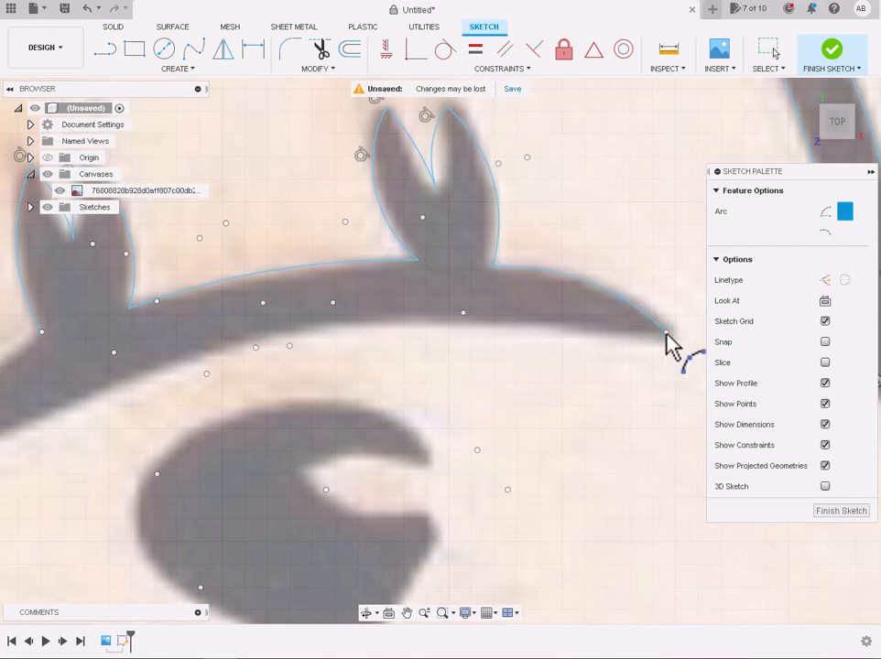
Draw a three-point arc along the muzzle band's lower edge from the right tip to the left end.
scroll(666, 345, "down", 3)
left_click(666, 331)
left_click(139, 427)
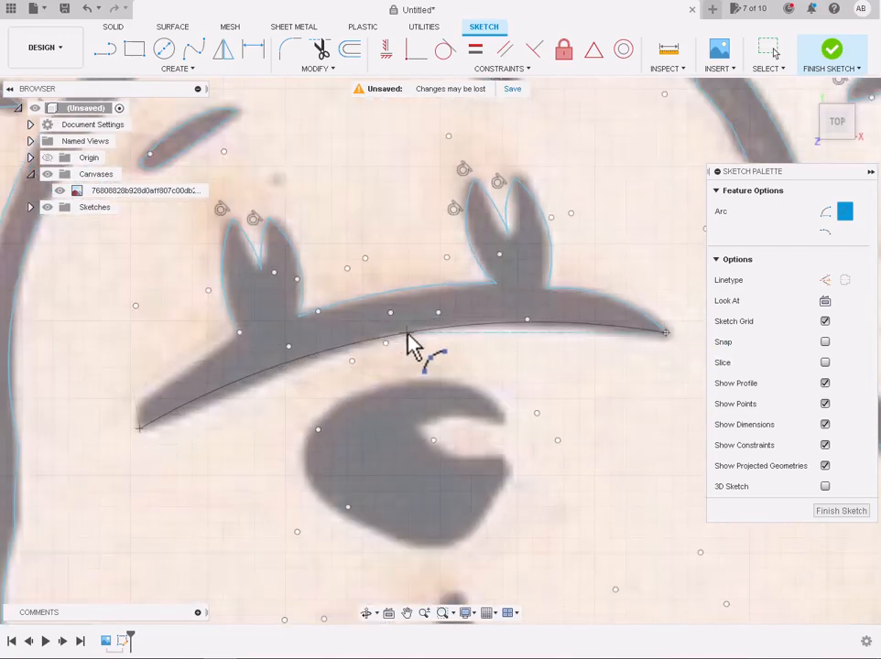
left_click(408, 333)
Try to close the muzzle band's left end with a short rounded arc and a second arc to the left eye's base.
scroll(146, 387, "down", 2)
scroll(110, 384, "up", 4)
left_click(209, 468)
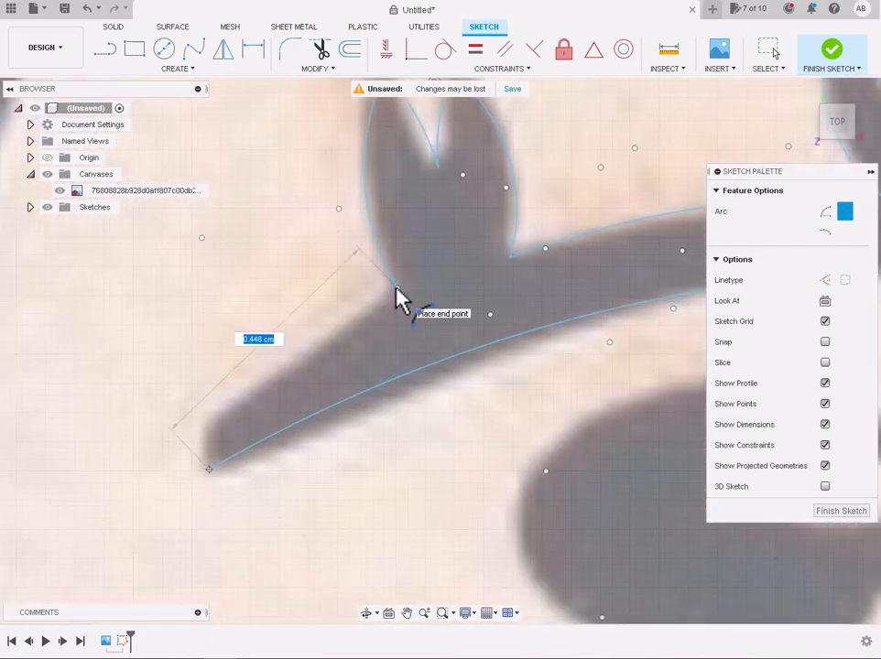
left_click(232, 423)
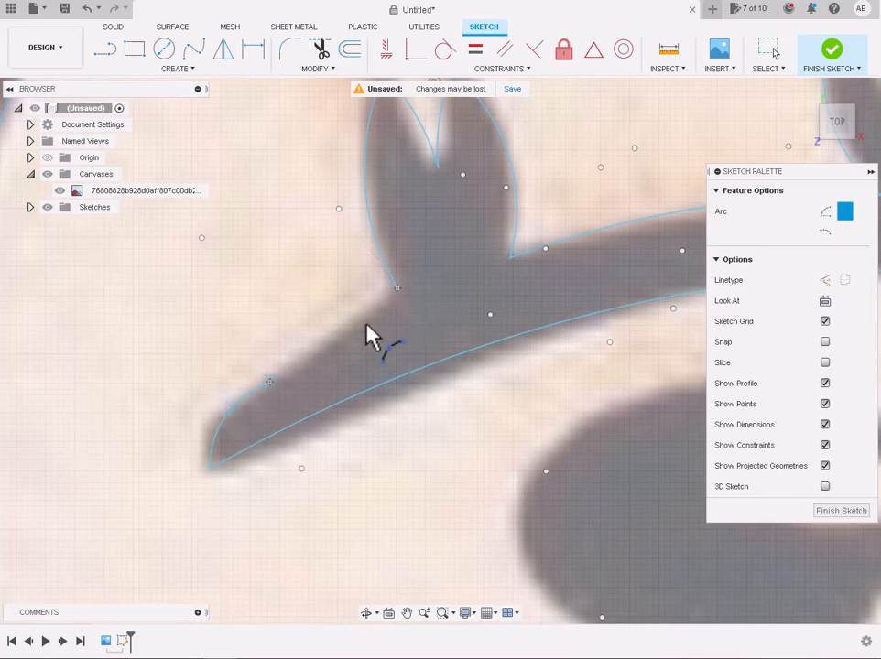
left_click(339, 333)
scroll(321, 360, "down", 3)
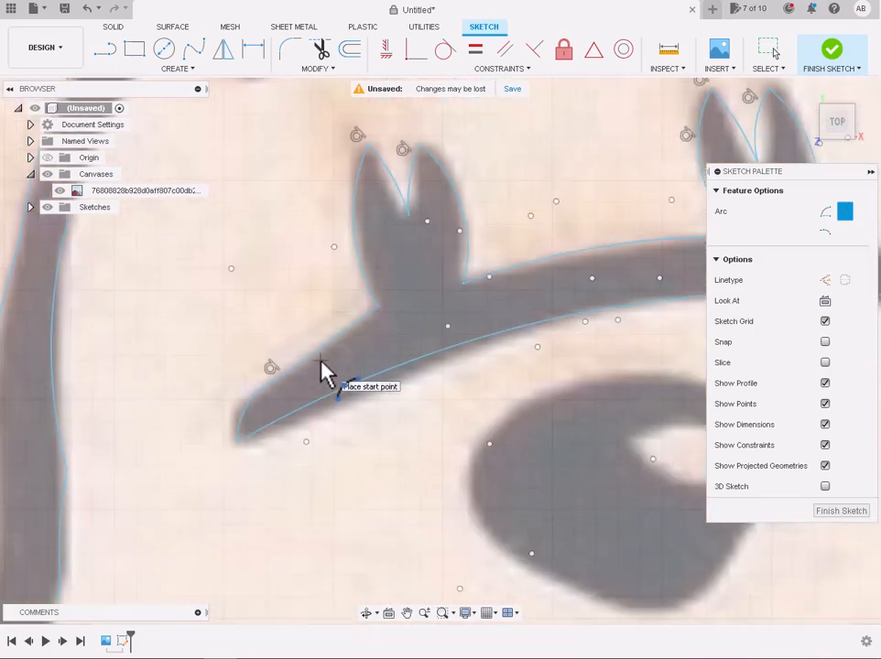
scroll(324, 371, "up", 2)
key("Escape")
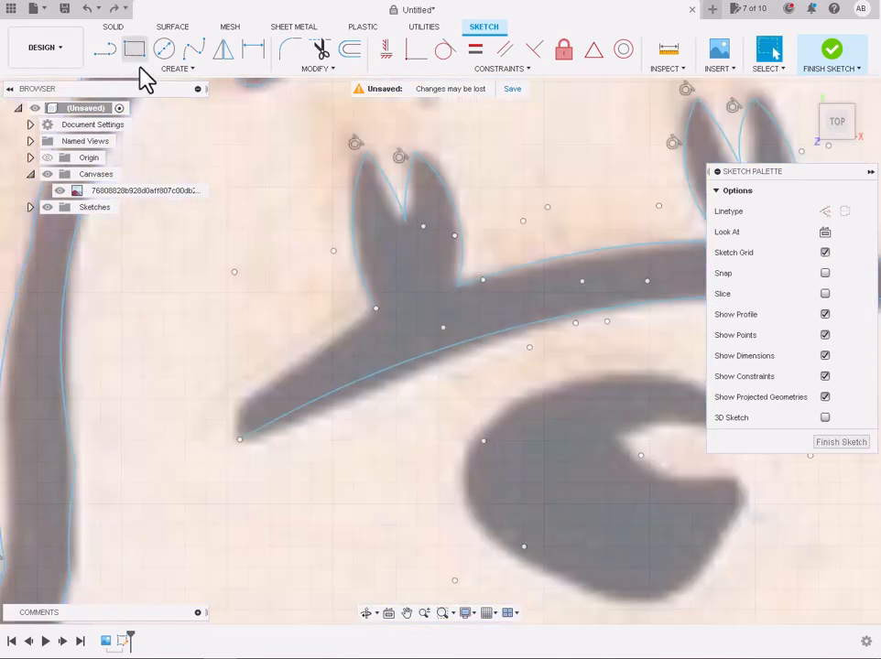
Close the muzzle outline with one three-point arc between the left eye's base and the band's left end.
left_click(173, 69)
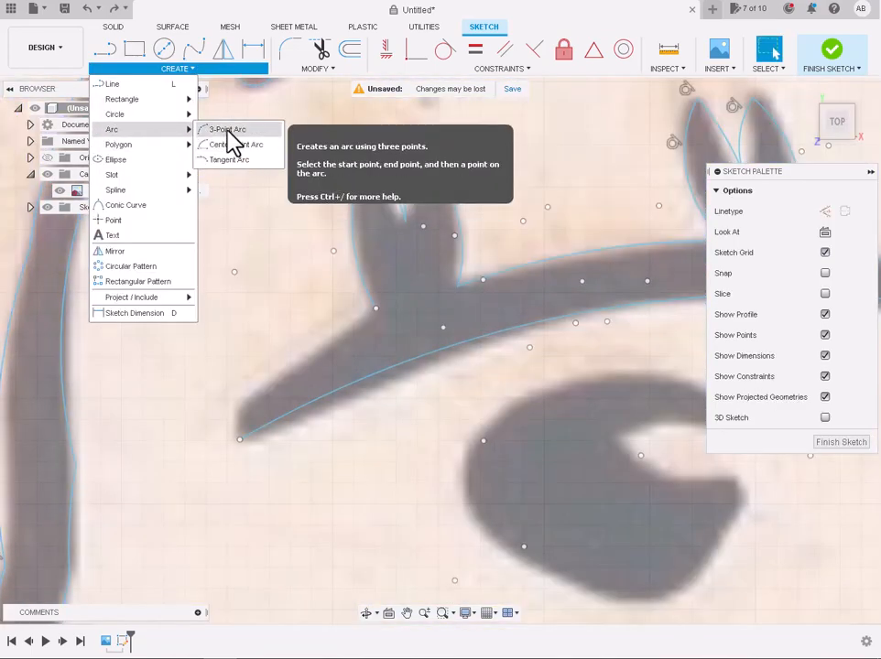
left_click(229, 133)
left_click(377, 310)
scroll(257, 397, "up", 2)
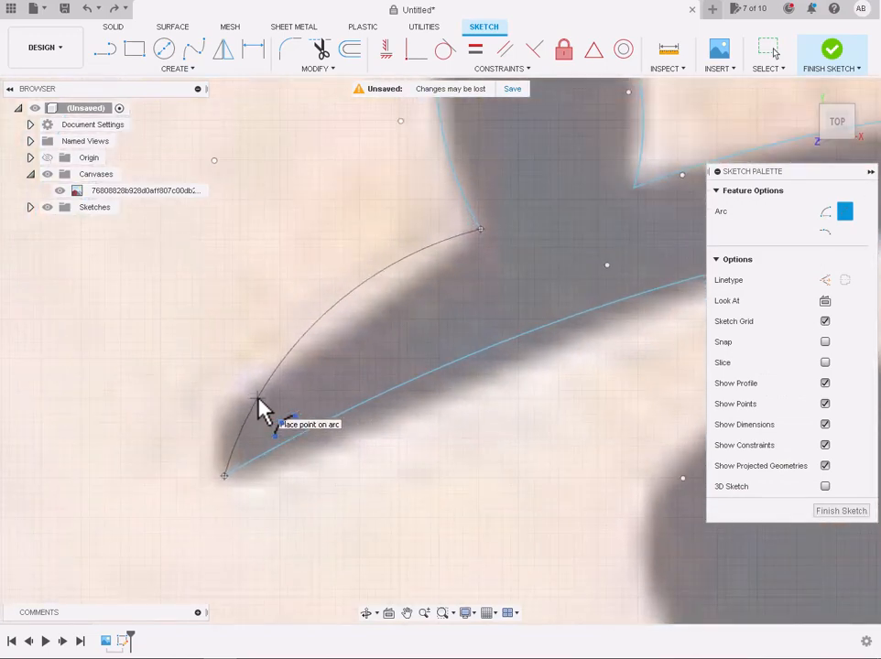
left_click(287, 384)
scroll(289, 395, "down", 4)
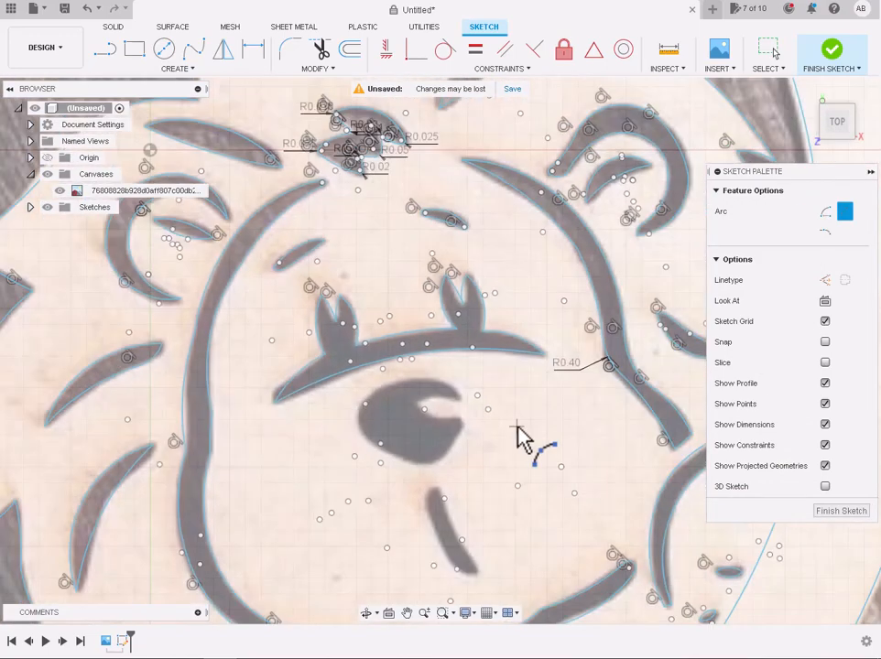
Fillet both pointed tips of the right eye with a 0.025 cm radius.
scroll(494, 385, "up", 3)
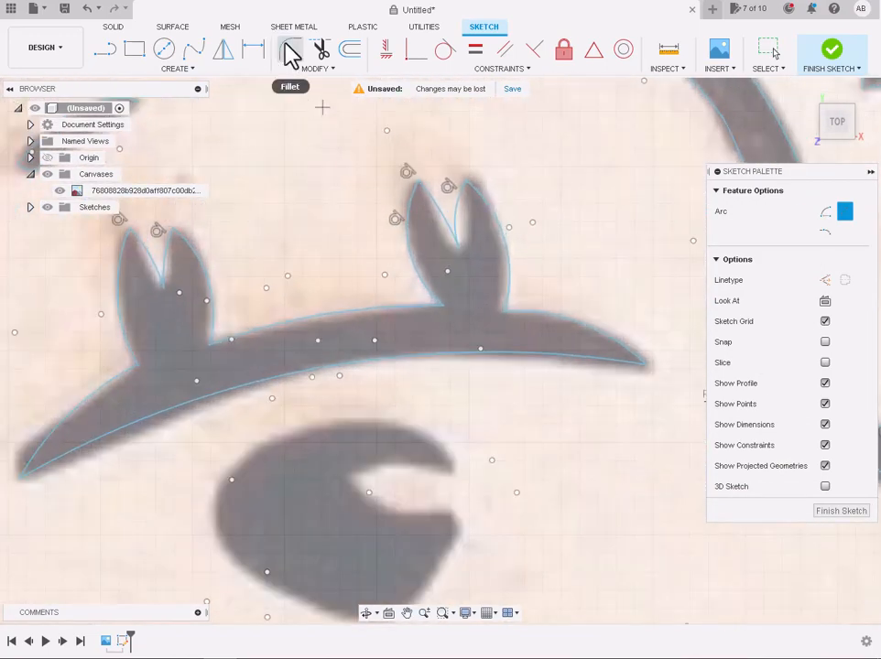
left_click(289, 50)
left_click(420, 188)
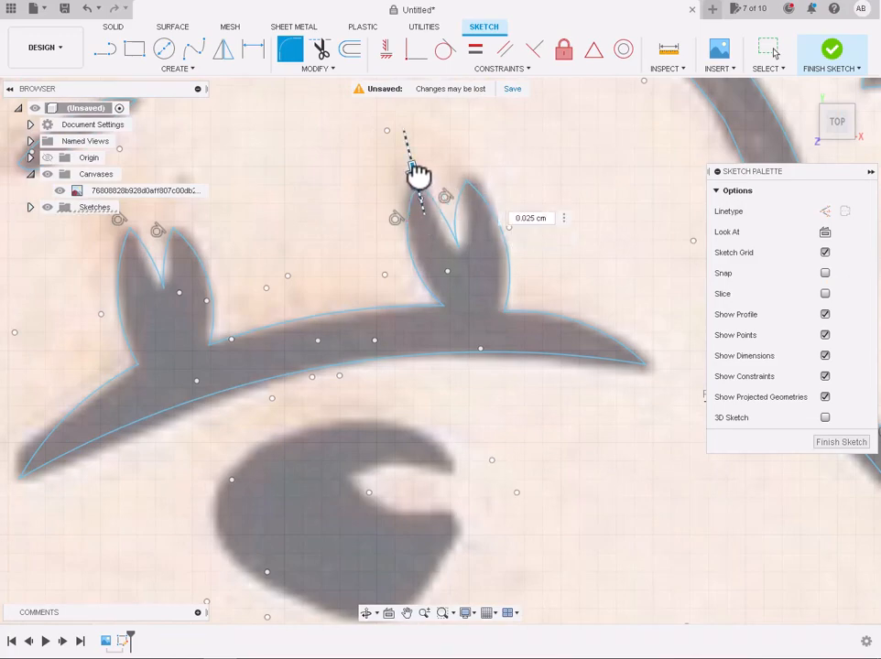
key("Return")
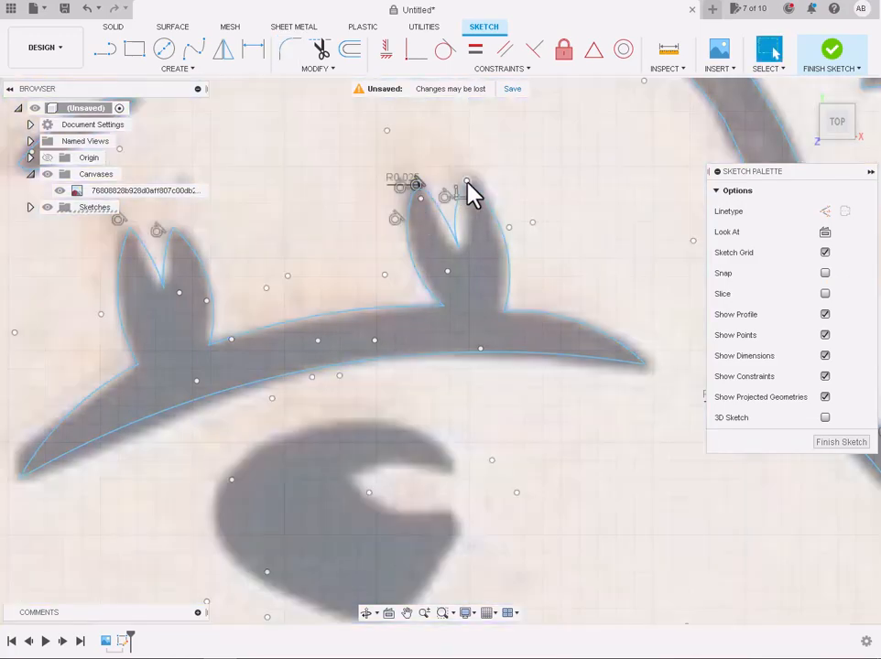
left_click(466, 183)
left_click(289, 50)
key("Return")
Fillet both pointed tips of the left eye with a 0.025 cm radius.
left_click(289, 50)
left_click(129, 230)
type("0.025")
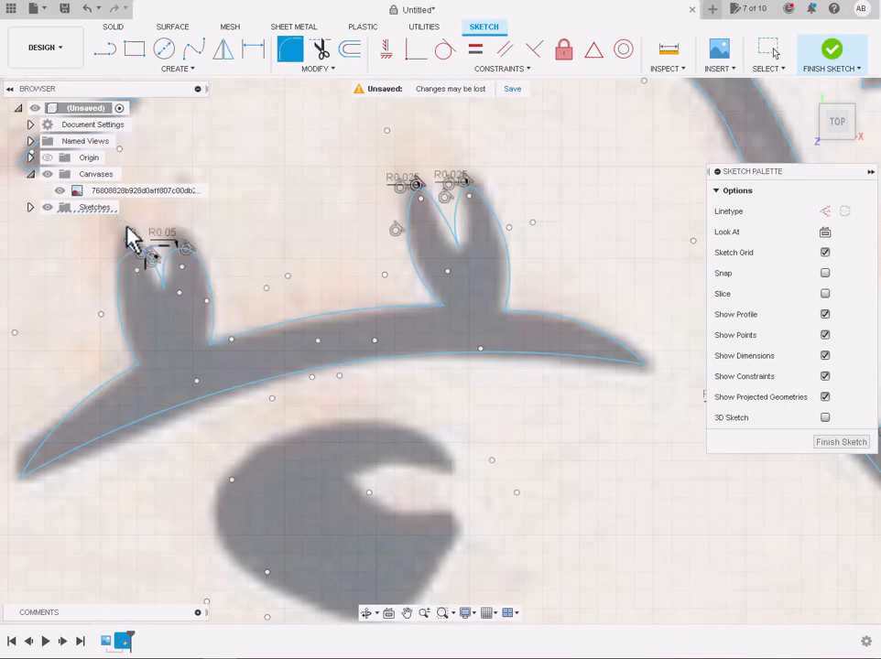
key("Return")
Draw a three-point arc along the upper edge of the nose's highlight notch, from its inner point to the outer tip.
scroll(269, 321, "down", 3)
scroll(79, 393, "up", 3)
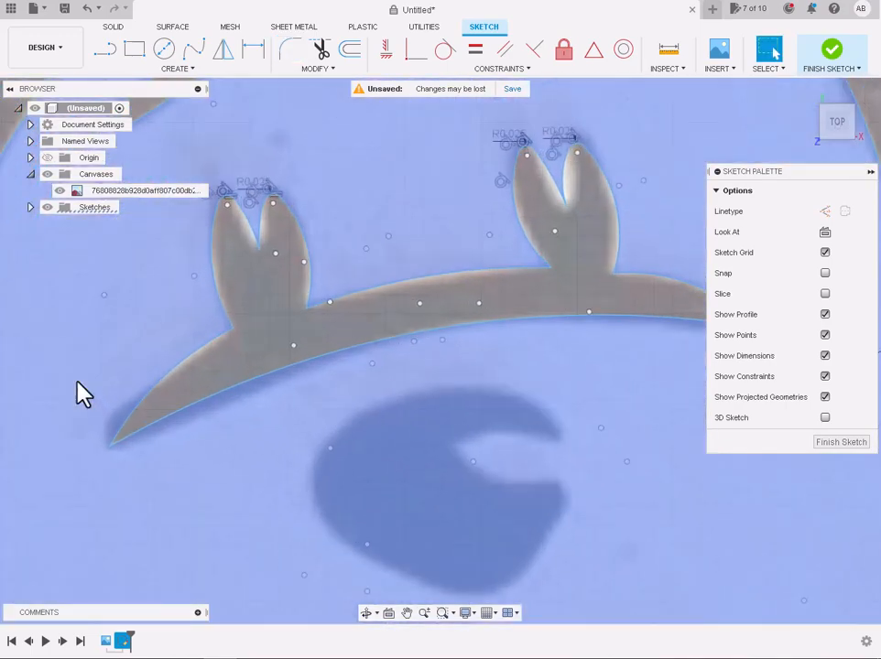
scroll(481, 516, "down", 3)
scroll(520, 583, "up", 5)
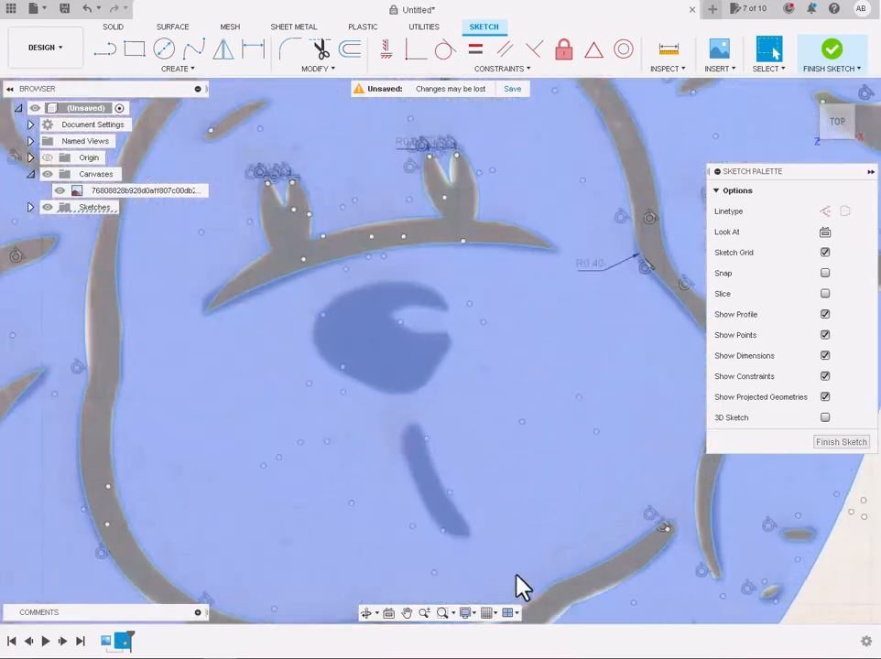
scroll(521, 585, "down", 5)
scroll(519, 576, "up", 7)
left_click(104, 53)
left_click(138, 68)
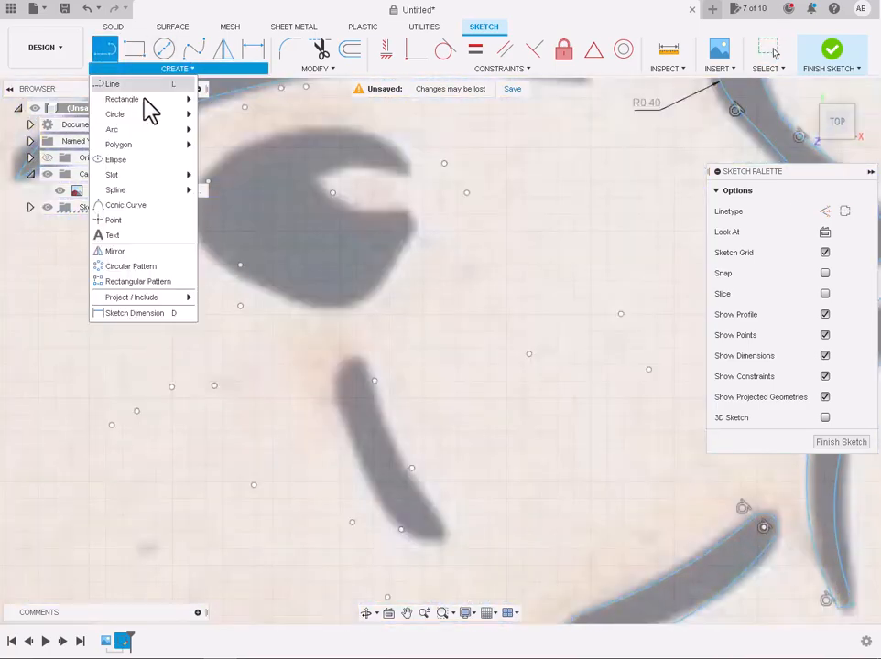
mouse_move(149, 129)
left_click(206, 130)
scroll(299, 102, "up", 1)
left_click(313, 194)
left_click(426, 189)
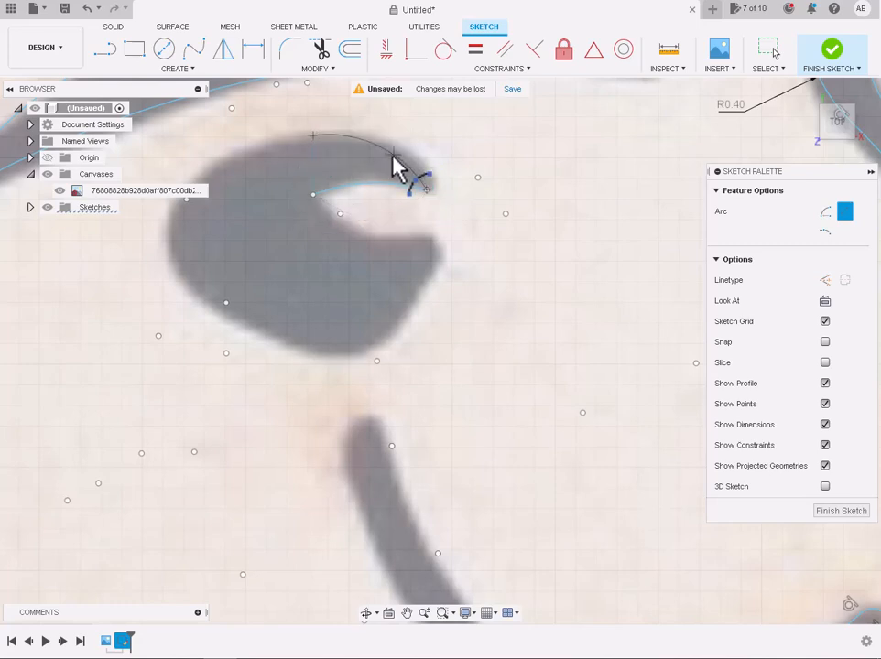
Trace the nose's upper edge and left side with three-point arcs, starting from the highlight notch's outer tip.
left_click(313, 137)
scroll(206, 153, "up", 2)
scroll(325, 165, "down", 1)
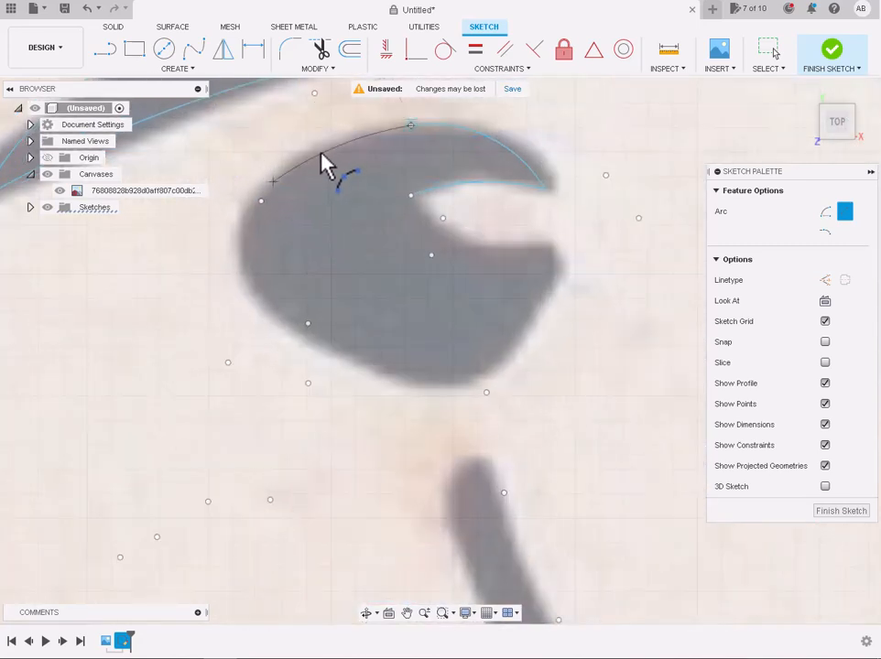
scroll(342, 145, "up", 1)
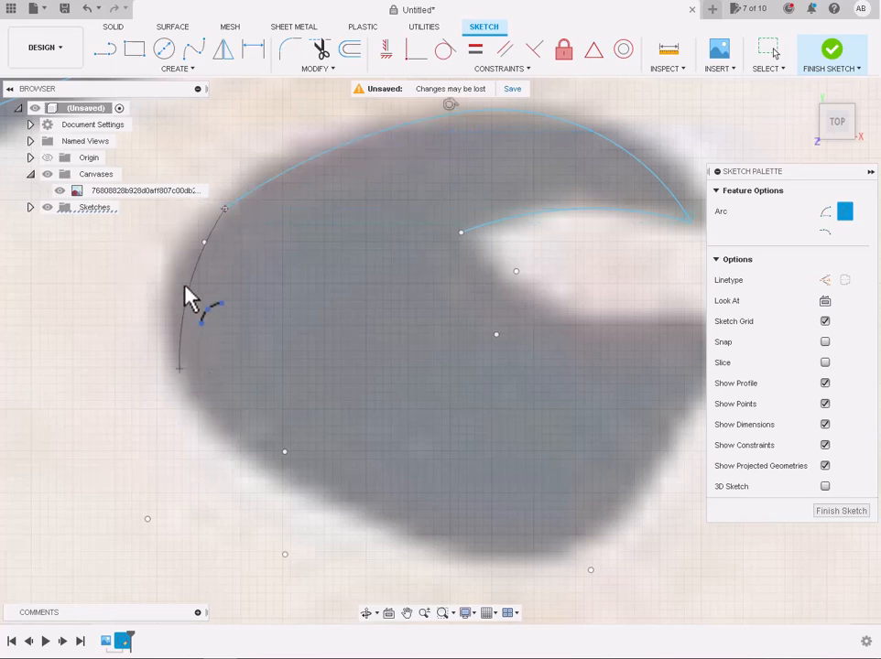
left_click(179, 302)
left_click(181, 370)
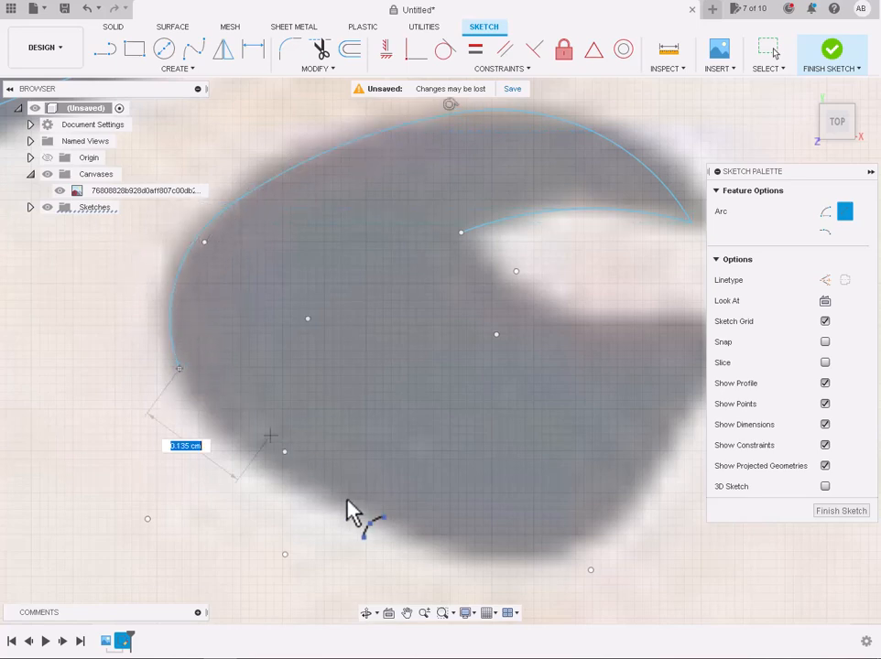
Continue the nose outline with three-point arcs along its lower-left side and bottom edge.
left_click(346, 501)
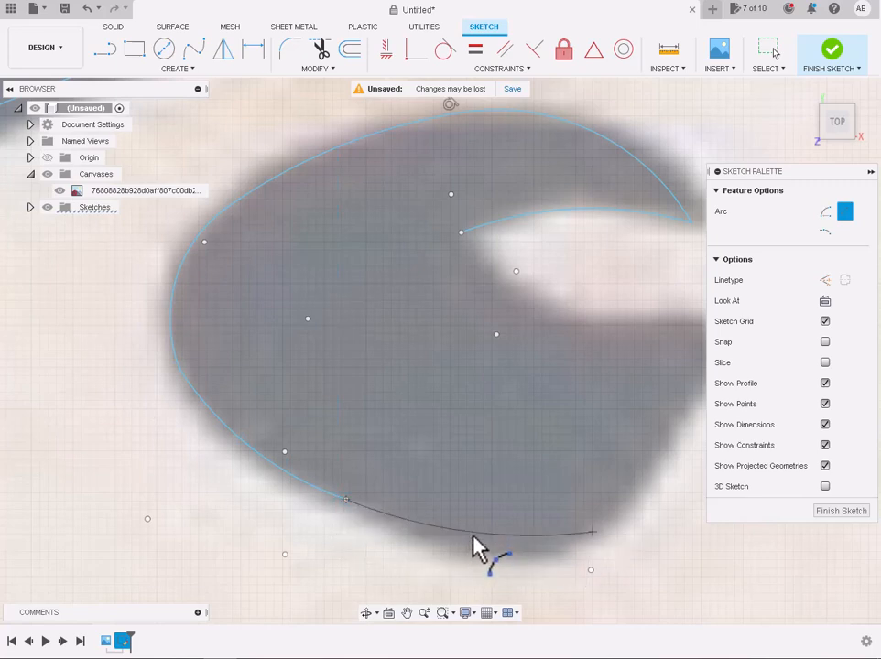
left_click(475, 542)
scroll(591, 533, "down", 1)
scroll(632, 491, "up", 1)
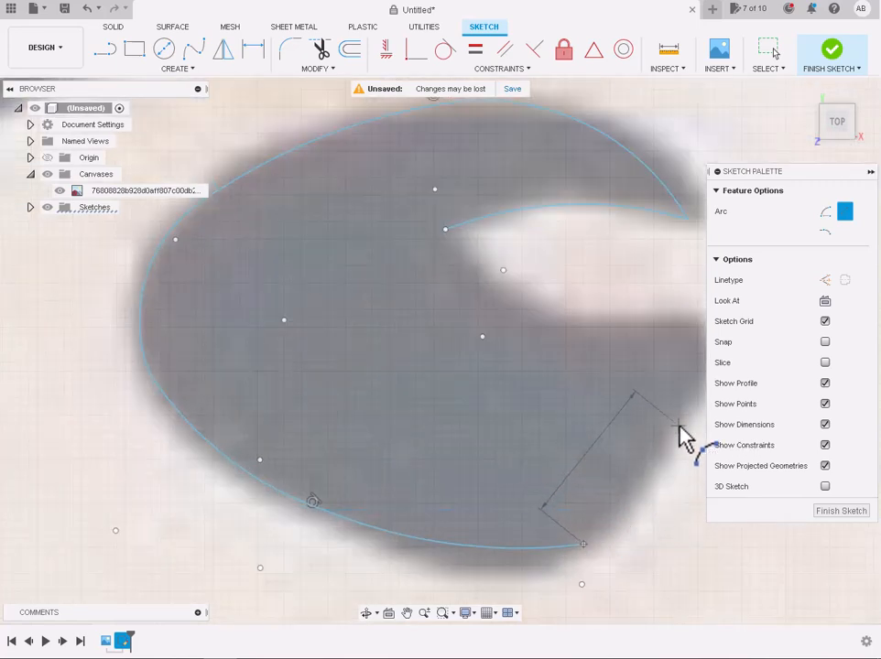
Draw two three-point arcs up the nose's right side, ending at the lower outer corner of the highlight notch.
left_click(651, 488)
scroll(651, 488, "down", 3)
scroll(681, 451, "up", 3)
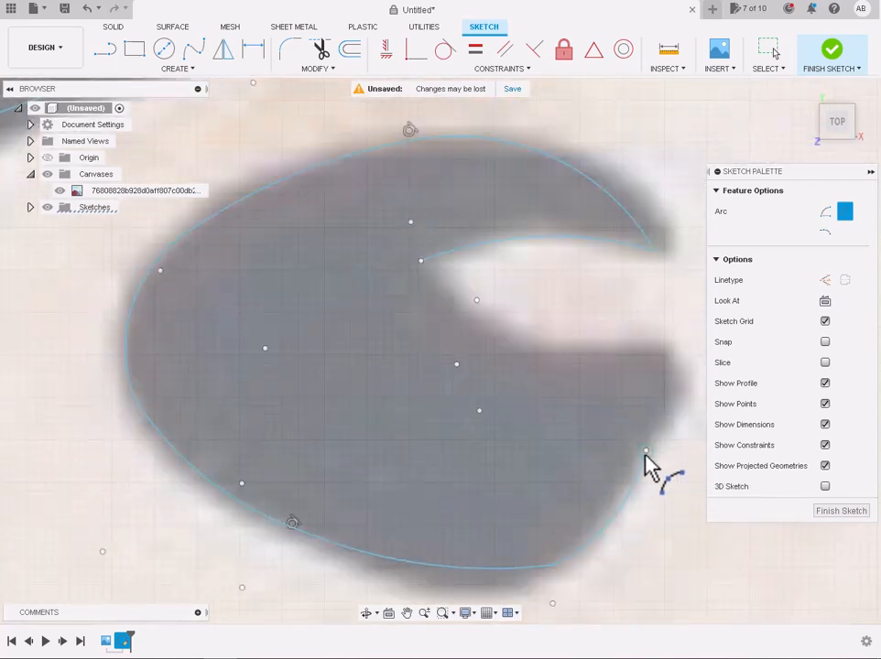
left_click(646, 451)
left_click(667, 349)
scroll(669, 403, "up", 3)
left_click(662, 402)
scroll(662, 402, "down", 1)
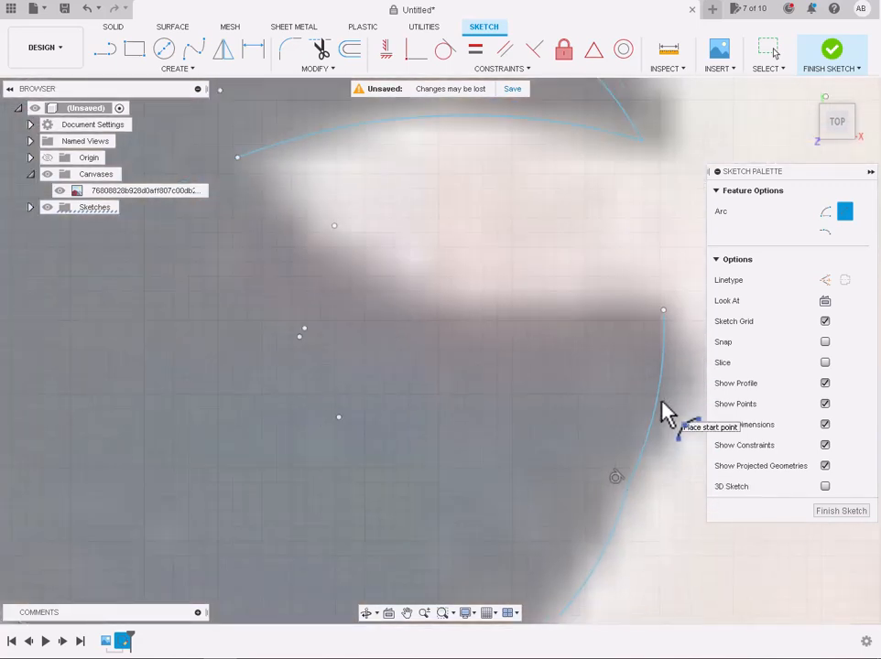
scroll(663, 394, "down", 3)
Fillet the nose's lower-right corner with a 0.155 cm radius.
left_click(290, 50)
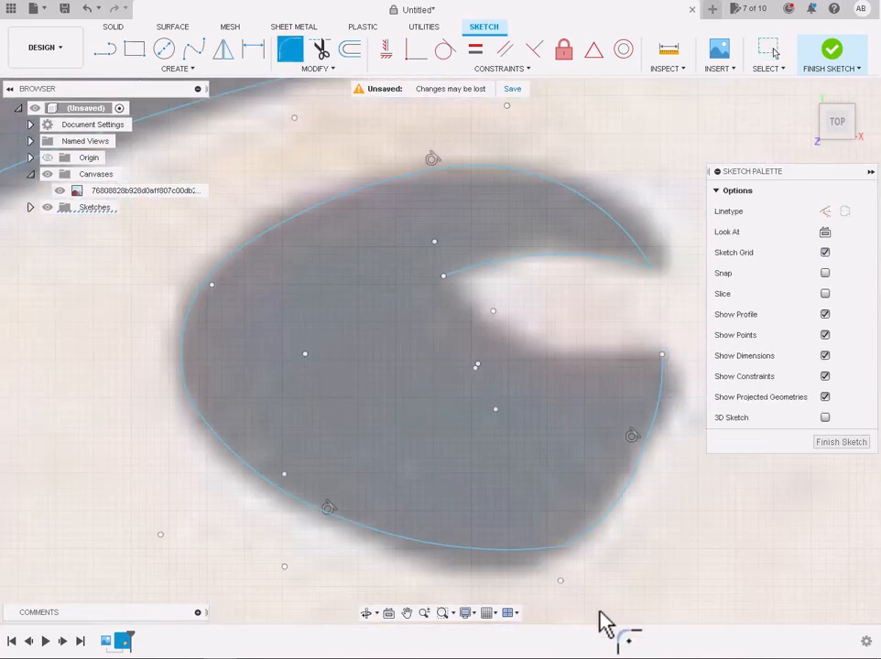
left_click(563, 548)
scroll(566, 554, "up", 3)
left_click_drag(568, 555, 561, 545)
key("Return")
scroll(564, 551, "down", 4)
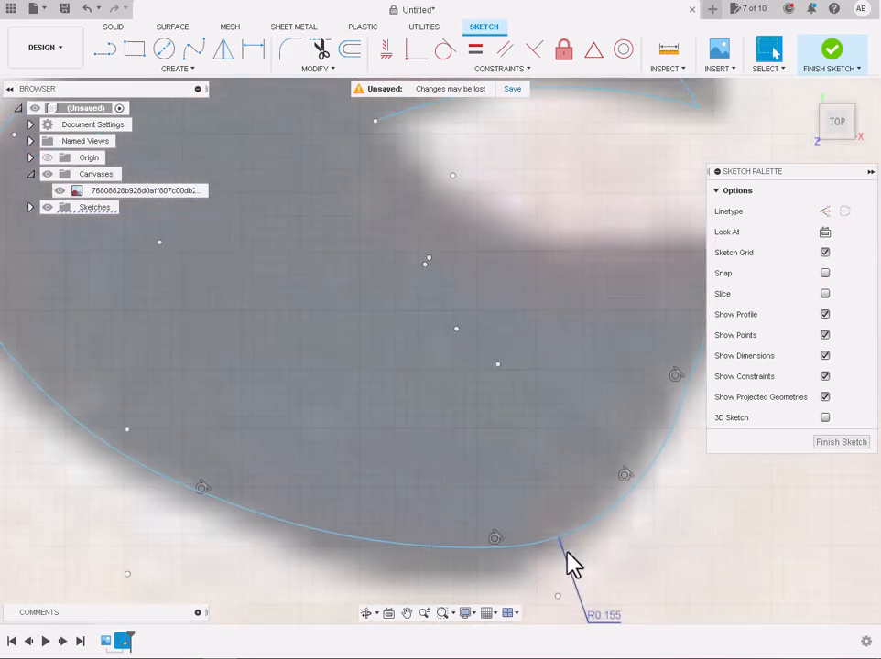
Close the highlight notch's lower edge with two three-point arcs from its inner point to the nose's right corner.
scroll(667, 341, "up", 2)
left_click(178, 69)
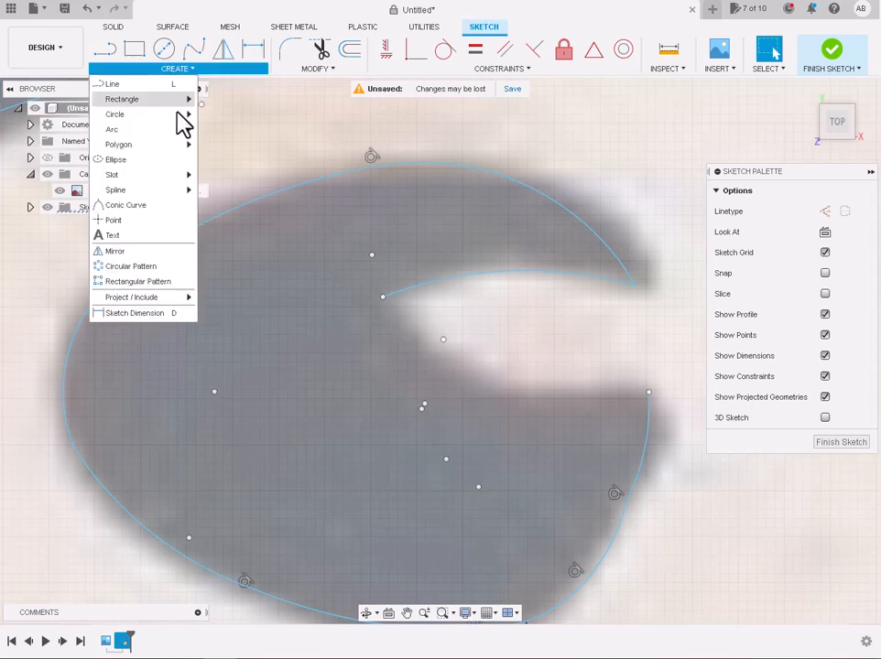
left_click(174, 131)
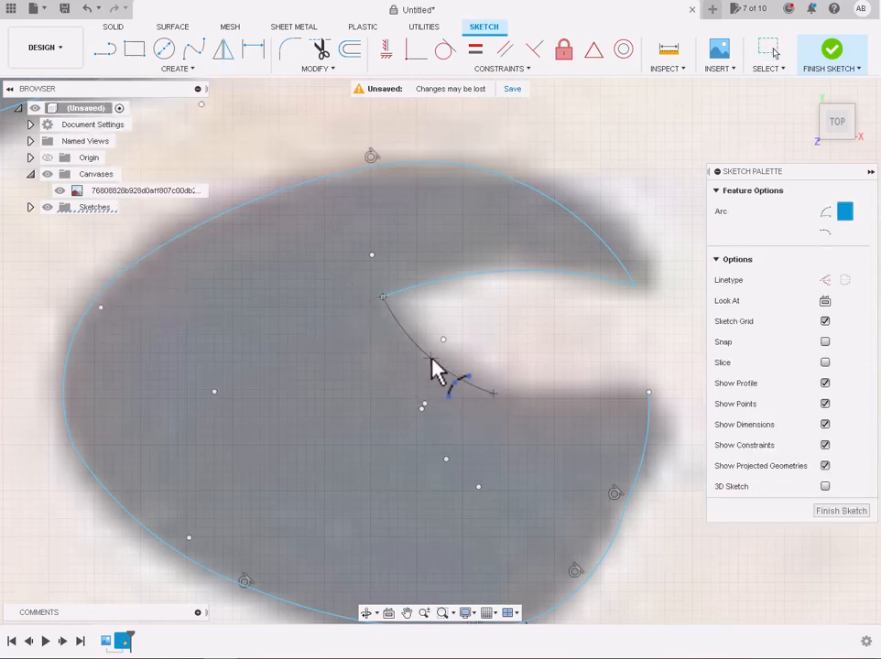
left_click(493, 393)
scroll(595, 410, "up", 3)
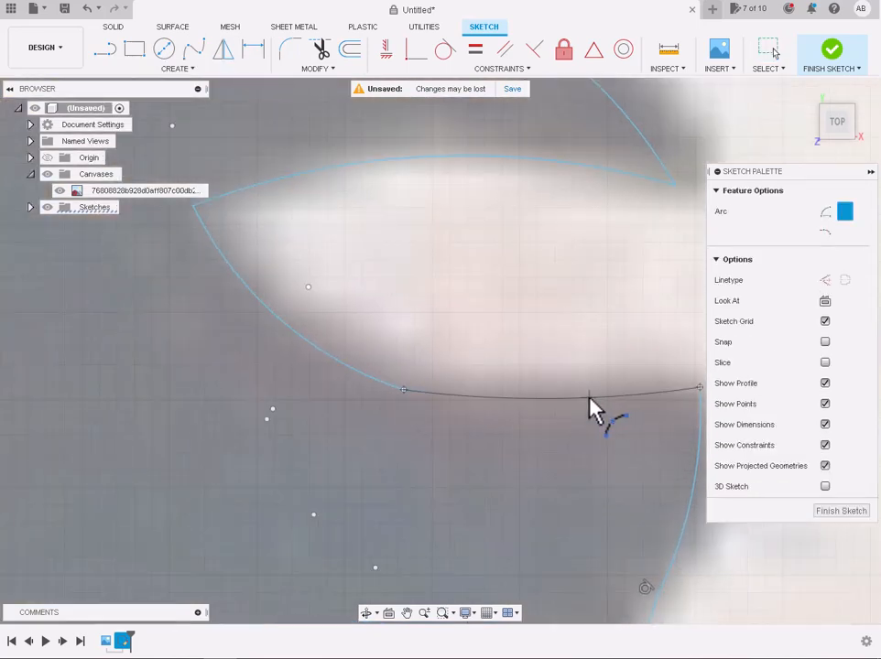
Trace the right edge and rounded upper end of the mouth line below the nose with three-point arcs.
scroll(591, 409, "down", 8)
scroll(618, 503, "up", 5)
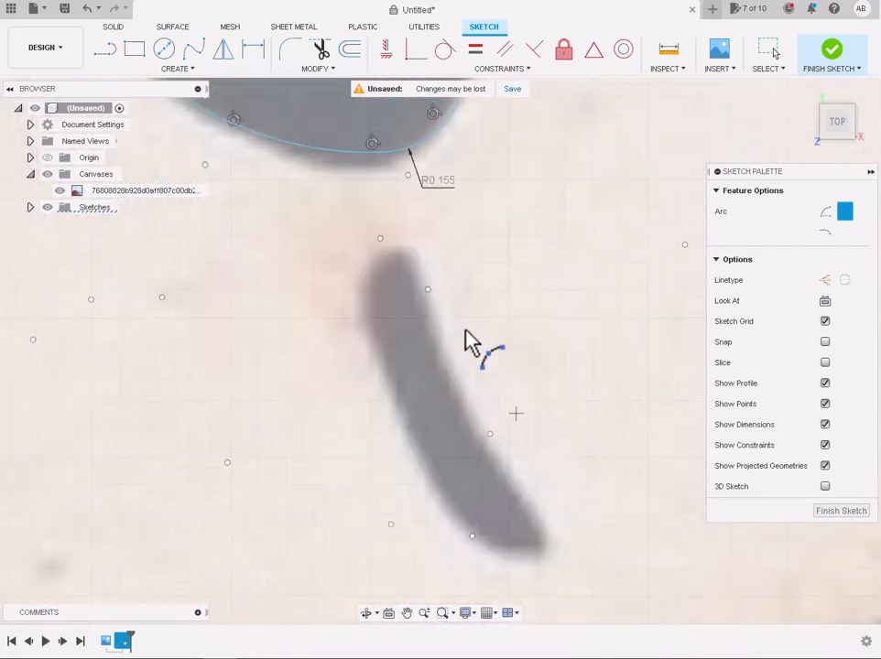
left_click(540, 545)
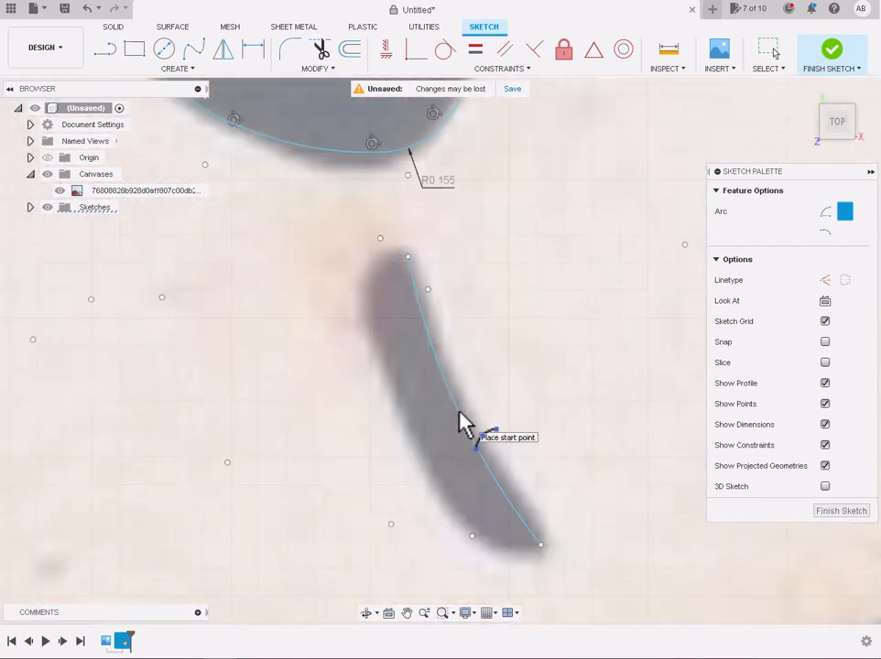
left_click(408, 257)
left_click(364, 319)
left_click(365, 283)
left_click(364, 320)
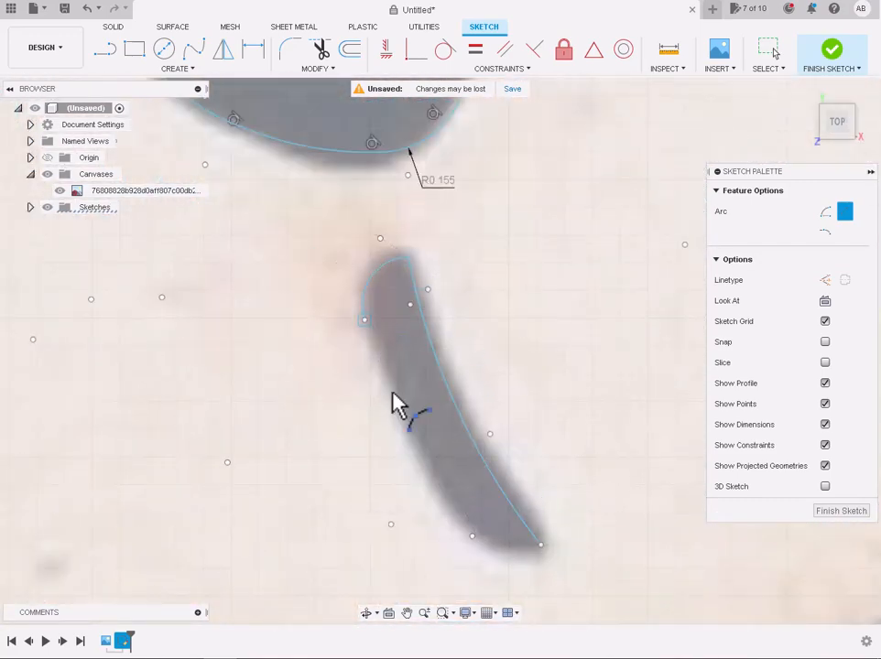
Close the mouth line with three-point arcs along its left edge and around its lower end.
scroll(427, 474, "up", 2)
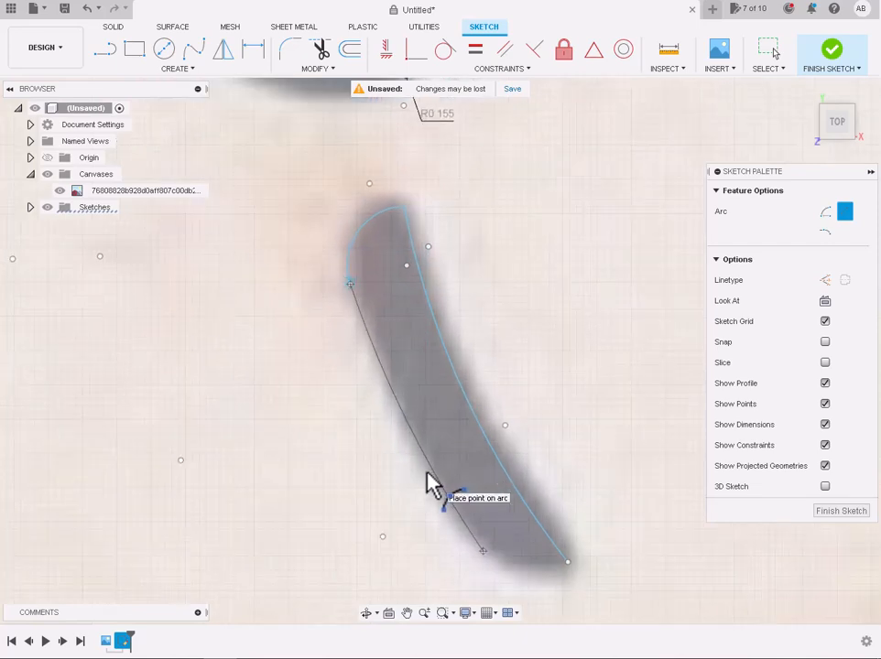
left_click(425, 466)
scroll(425, 466, "down", 2)
scroll(490, 555, "up", 2)
left_click(466, 521)
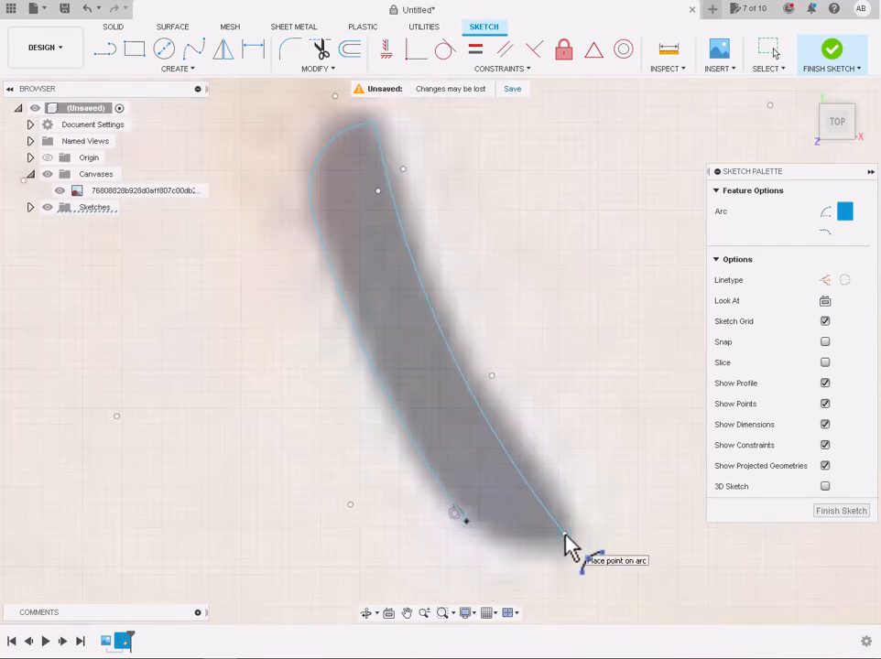
scroll(565, 539, "up", 2)
left_click(565, 537)
scroll(510, 551, "down", 10)
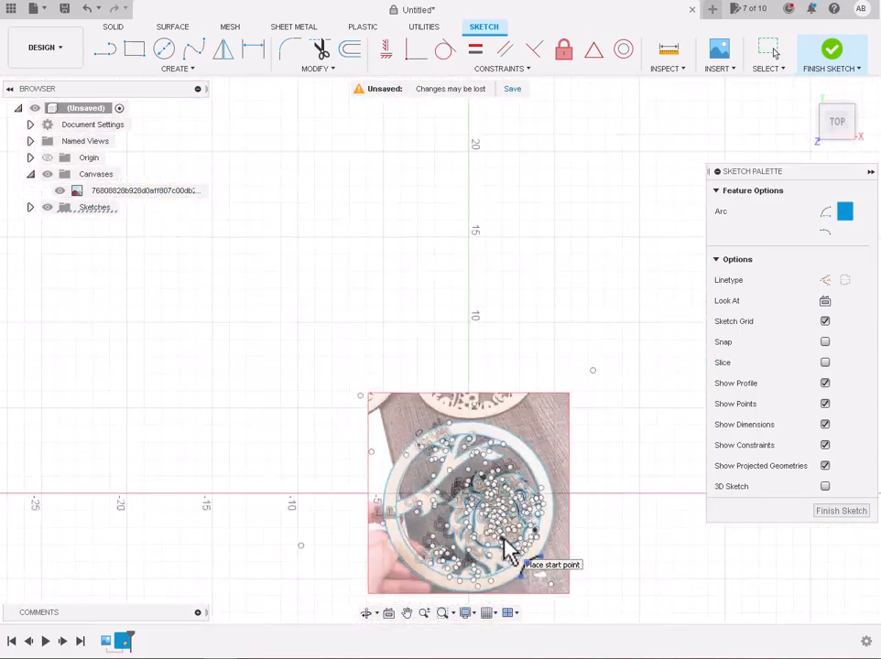
Finish the sketch and try to select the ring, lion, plant and branch profiles.
left_click(830, 53)
scroll(590, 570, "up", 5)
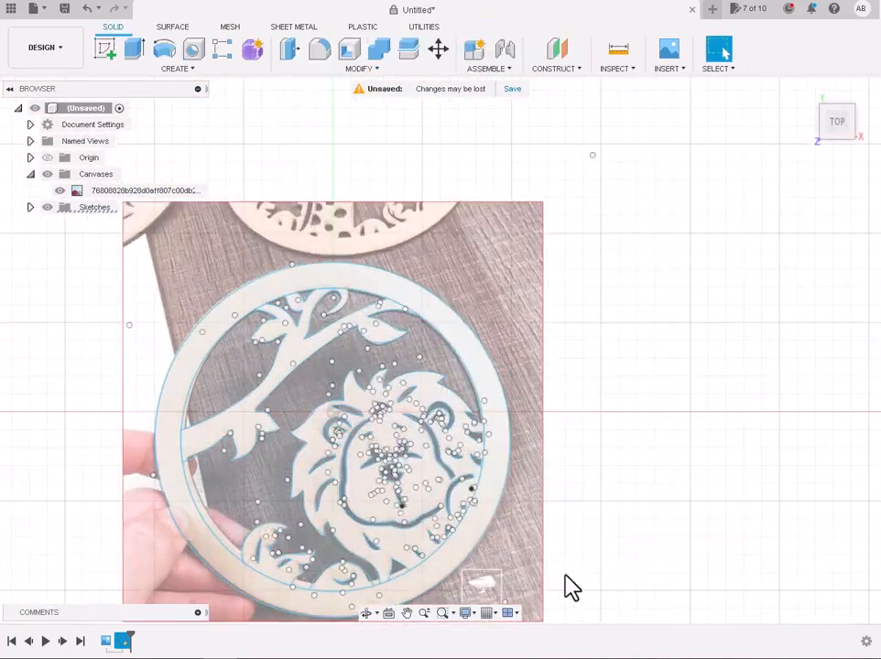
left_click(418, 563)
left_click(366, 570)
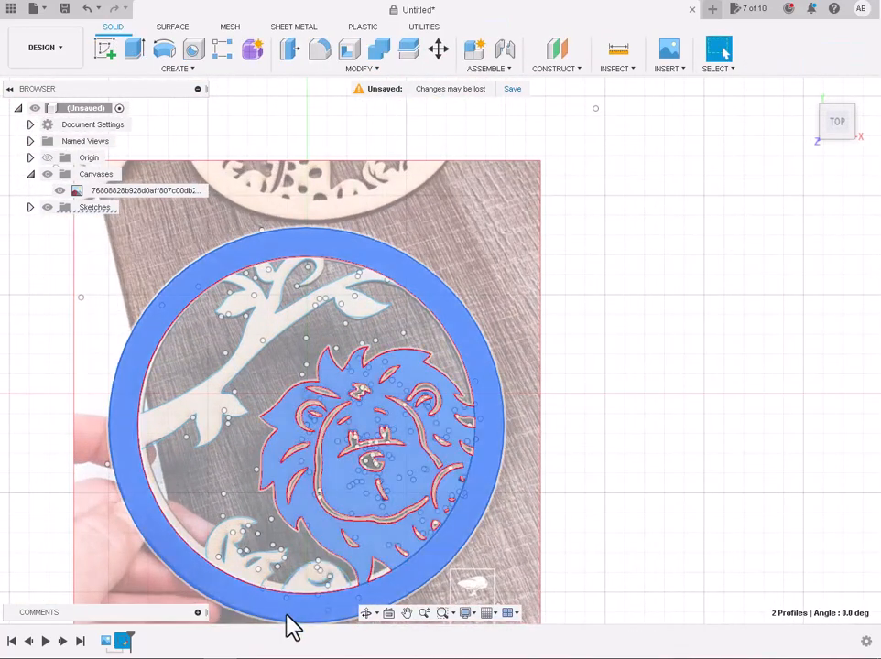
scroll(341, 561, "up", 5)
left_click(220, 520)
scroll(124, 330, "down", 5)
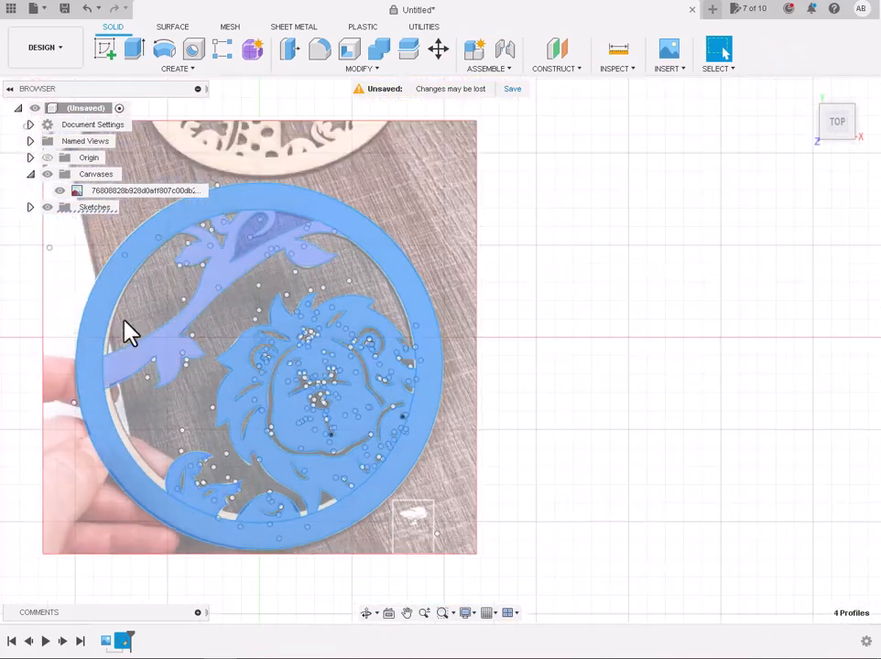
left_click(587, 234)
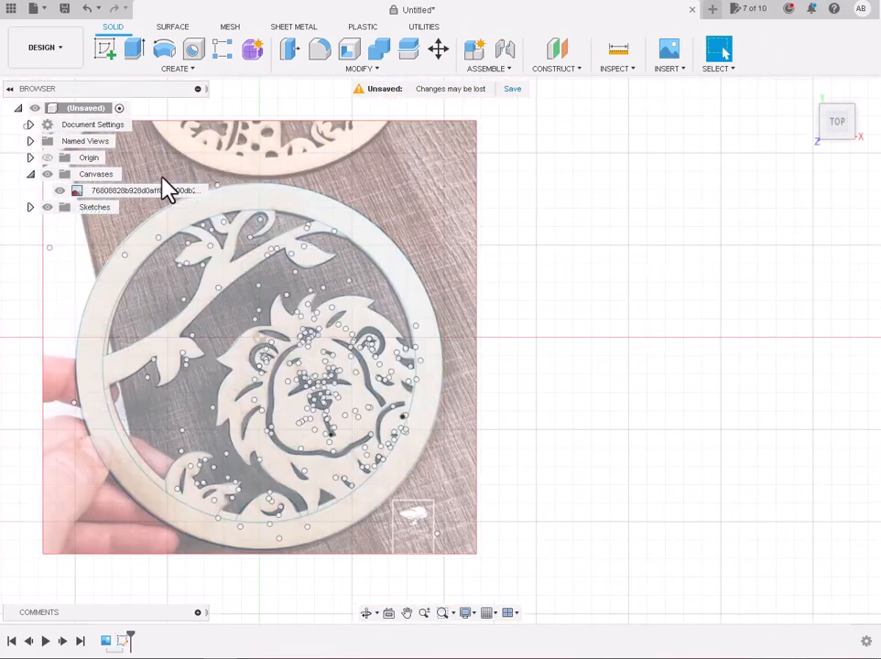
Reopen Sketch1 and draw a three-point arc from the branch curl's inner tip along its lower outer edge.
left_click(30, 207)
right_click(91, 228)
left_click(112, 269)
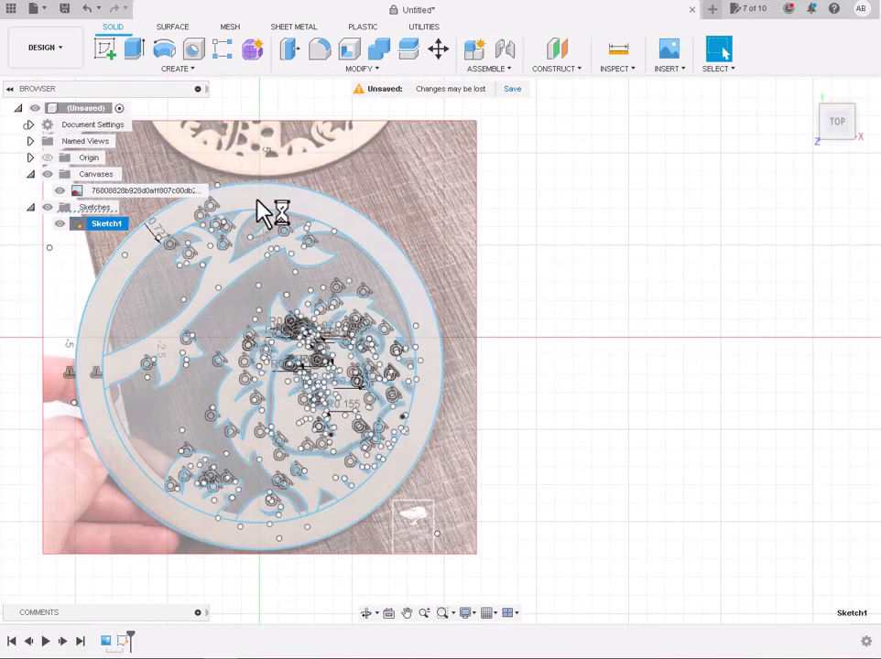
scroll(274, 212, "up", 5)
scroll(269, 200, "up", 2)
scroll(269, 200, "up", 2)
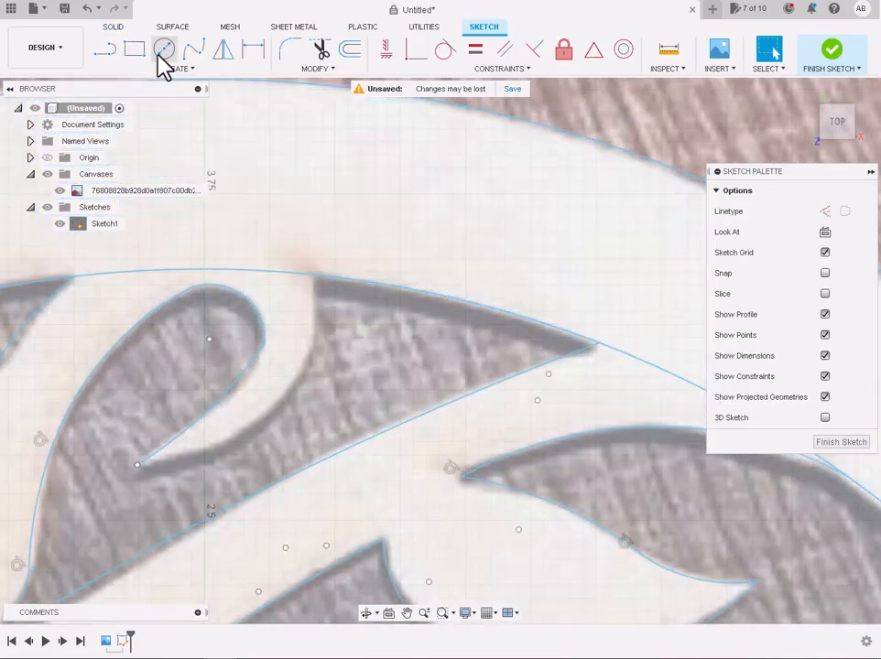
left_click(169, 71)
mouse_move(138, 129)
left_click(219, 128)
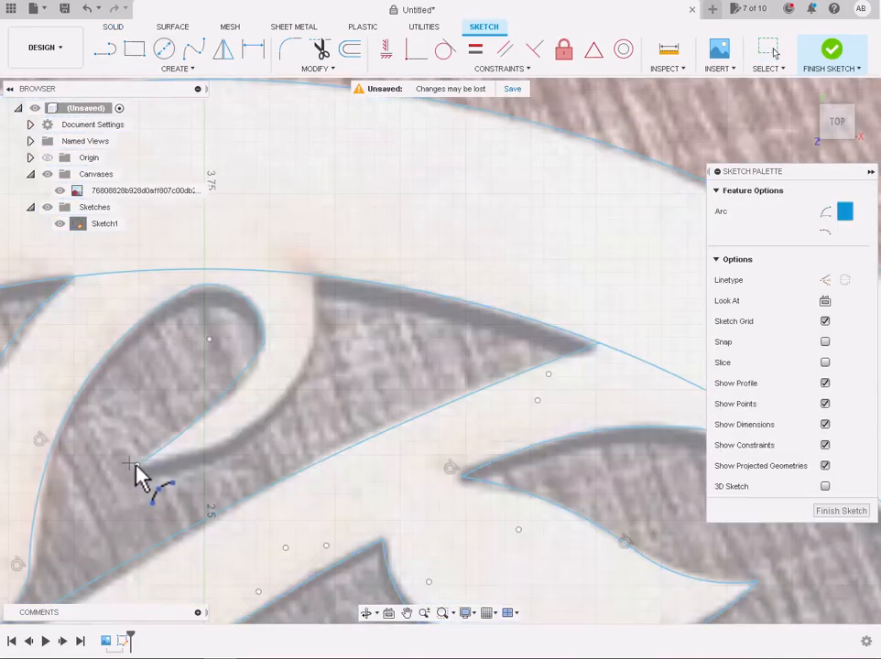
left_click(286, 389)
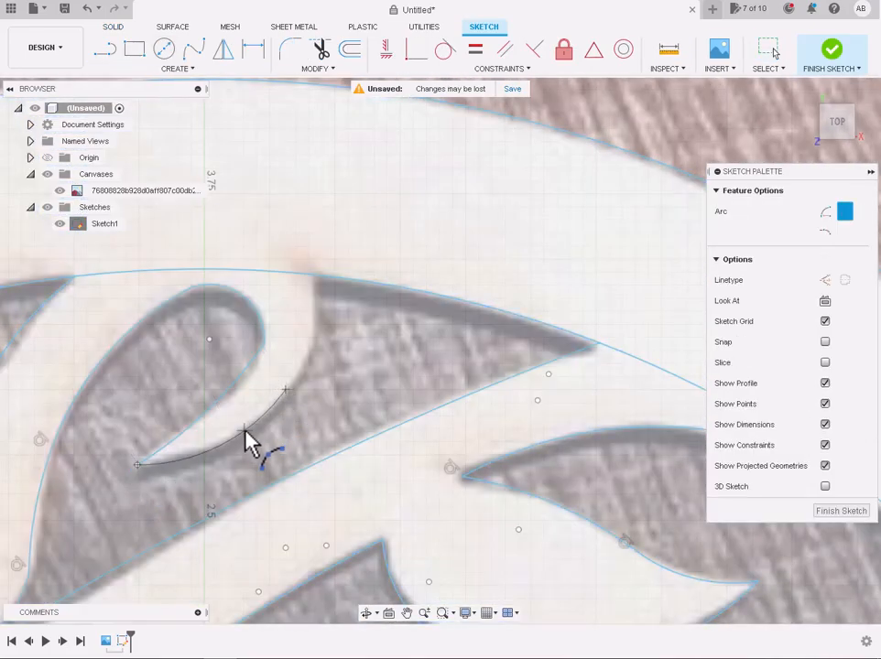
Complete the curl's outer edge with a three-point arc up to the ring's inner circle.
left_click(309, 271)
scroll(308, 330, "up", 2)
scroll(309, 328, "down", 2)
left_click(310, 328)
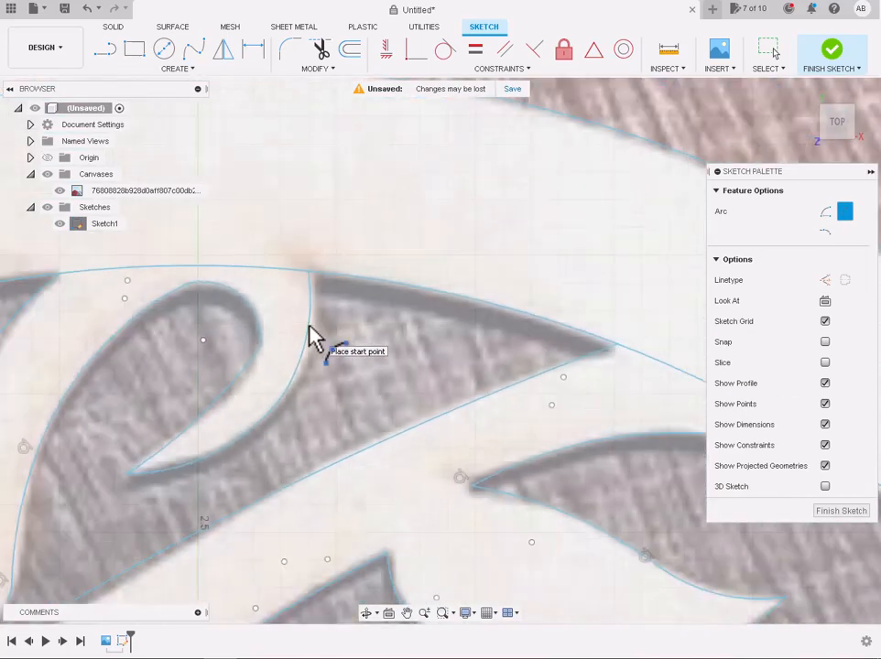
scroll(310, 326, "down", 5)
key("Escape")
scroll(309, 326, "down", 5)
Finish the sketch and extrude the ring, branch, lion and two plant profiles 0.3 cm.
left_click(832, 50)
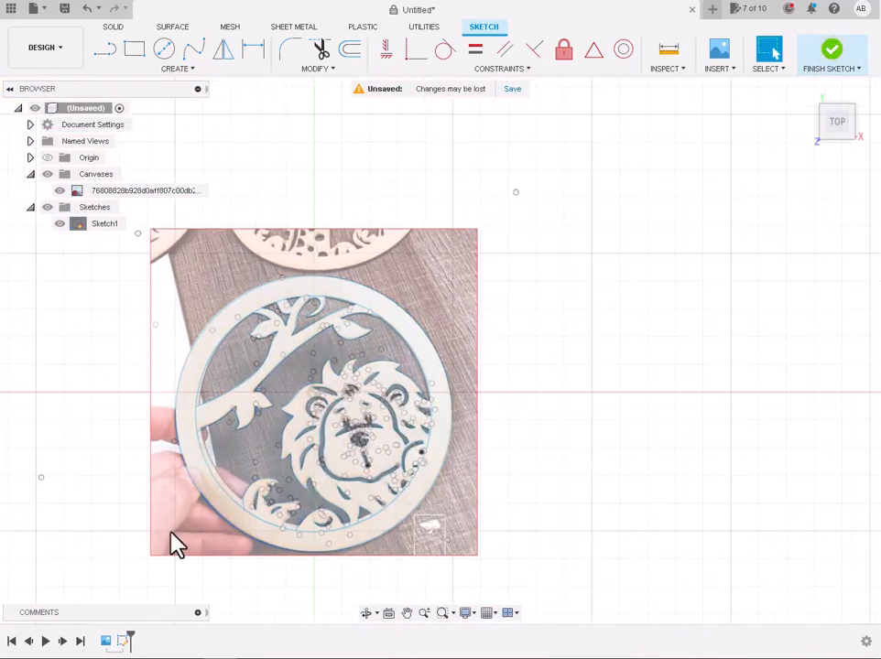
scroll(173, 532, "up", 3)
left_click(241, 474)
left_click(230, 348, "ctrl")
left_click(357, 406, "ctrl")
scroll(320, 515, "up", 3)
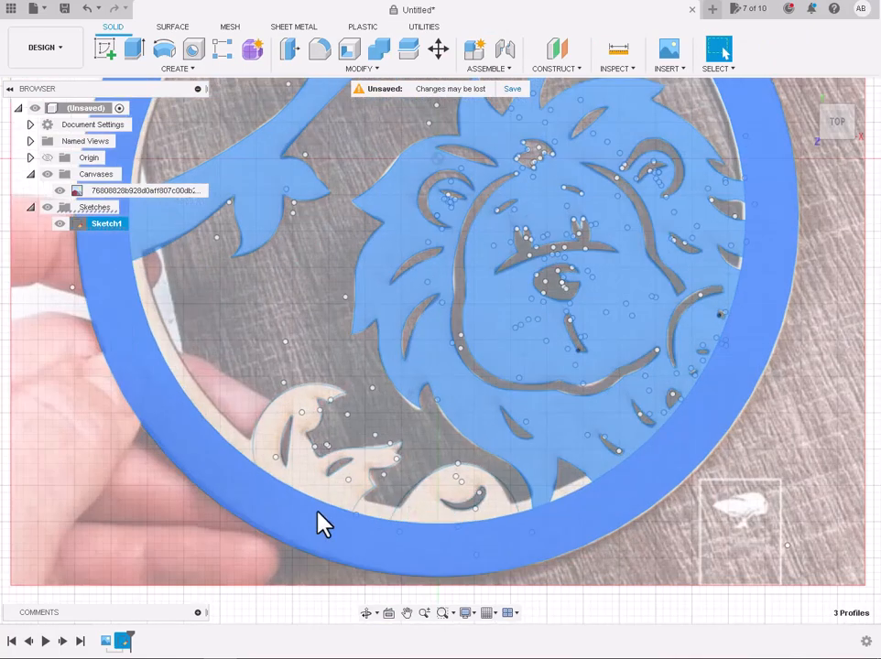
left_click(334, 490, "ctrl")
left_click(437, 517, "ctrl")
scroll(437, 517, "down", 3)
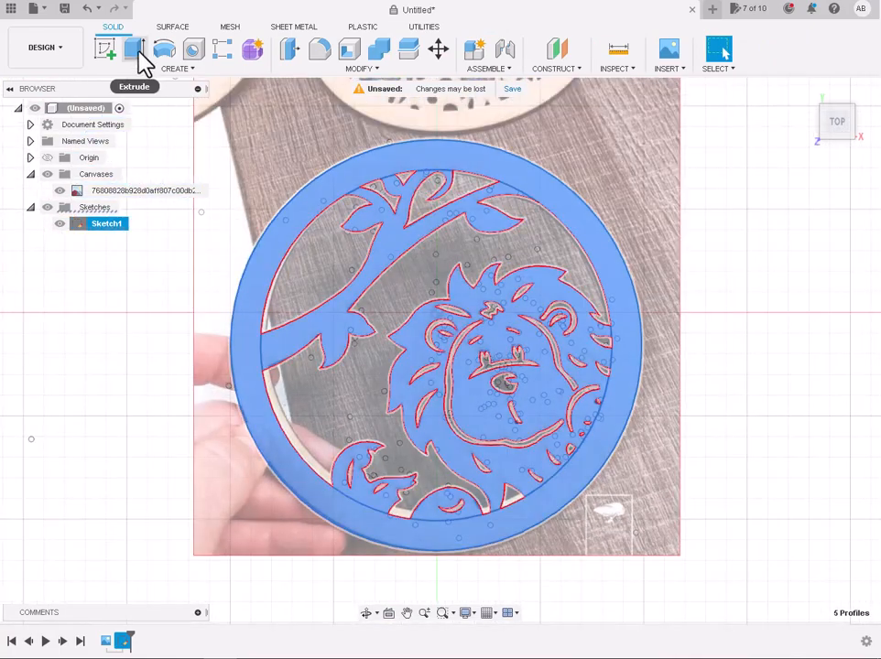
left_click(135, 50)
type("0.3")
key("Return")
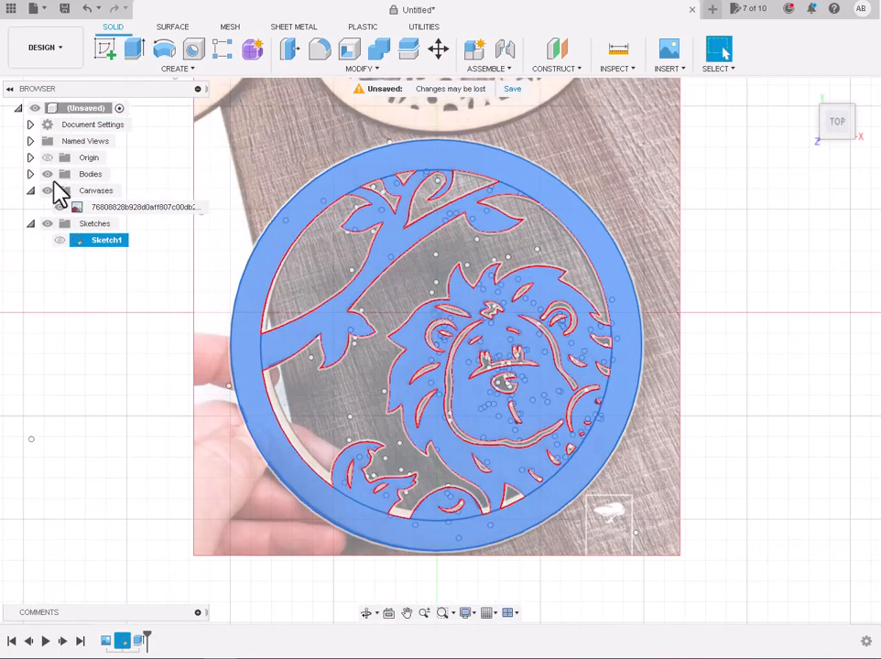
Hide the canvas image and view the extruded ornament in 3D from an angle.
left_click(60, 207)
left_click(807, 92)
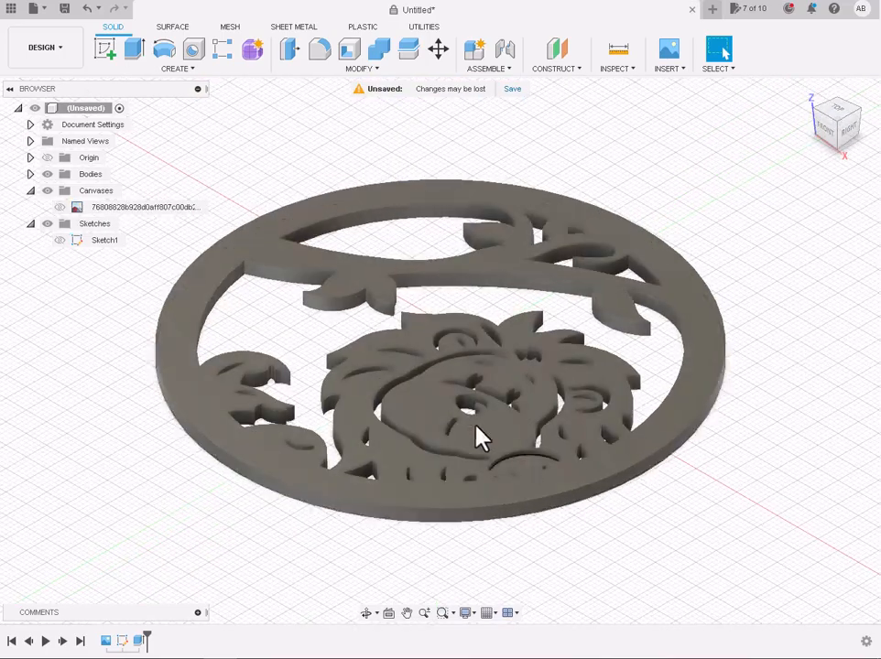
left_click(366, 613)
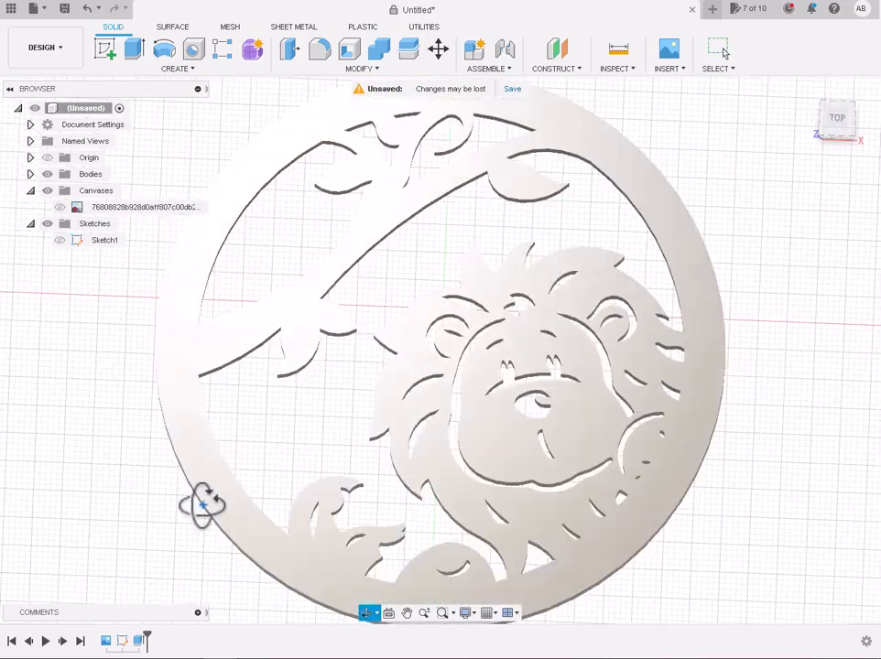